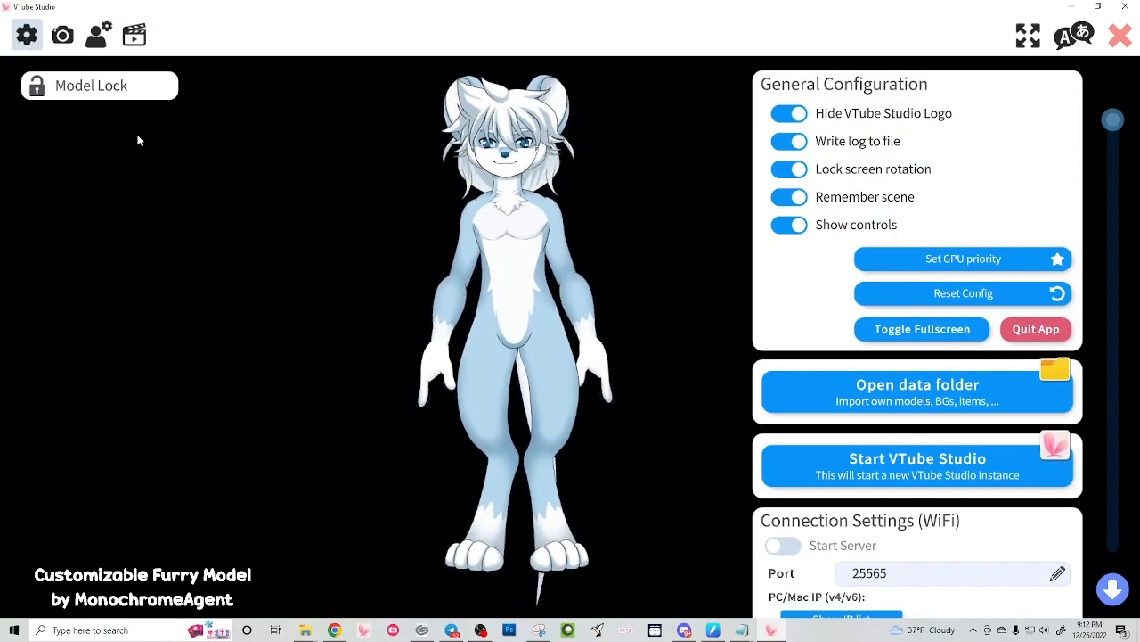
Open the multiply/screen color customization for the CutesyFurry model's ArtMeshes and acknowledge the artist-permission notice
{"action": "left_click", "coordinate": [98, 34]}
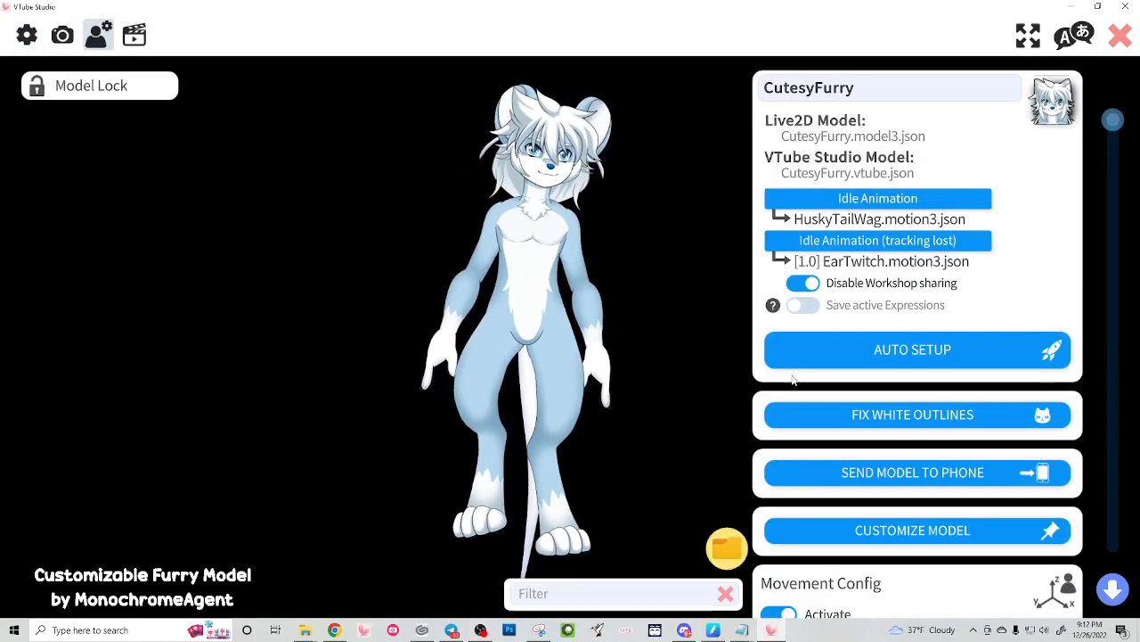
{"action": "scroll", "coordinate": [930, 470], "scroll_direction": "down", "scroll_amount": 3}
{"action": "left_click", "coordinate": [891, 295]}
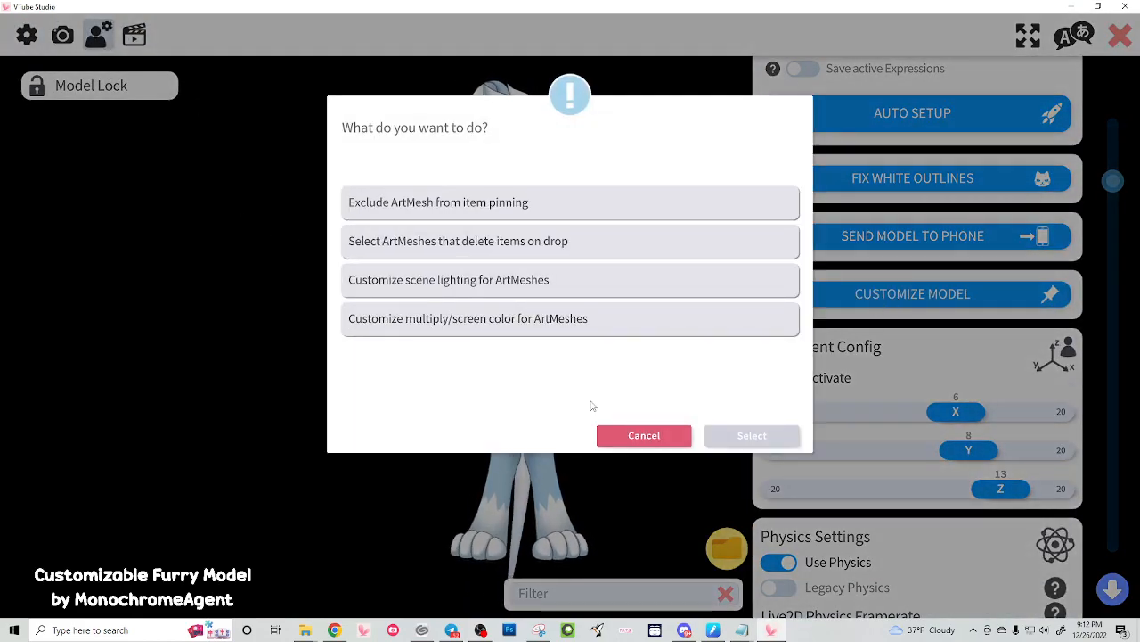
{"action": "left_click", "coordinate": [470, 322]}
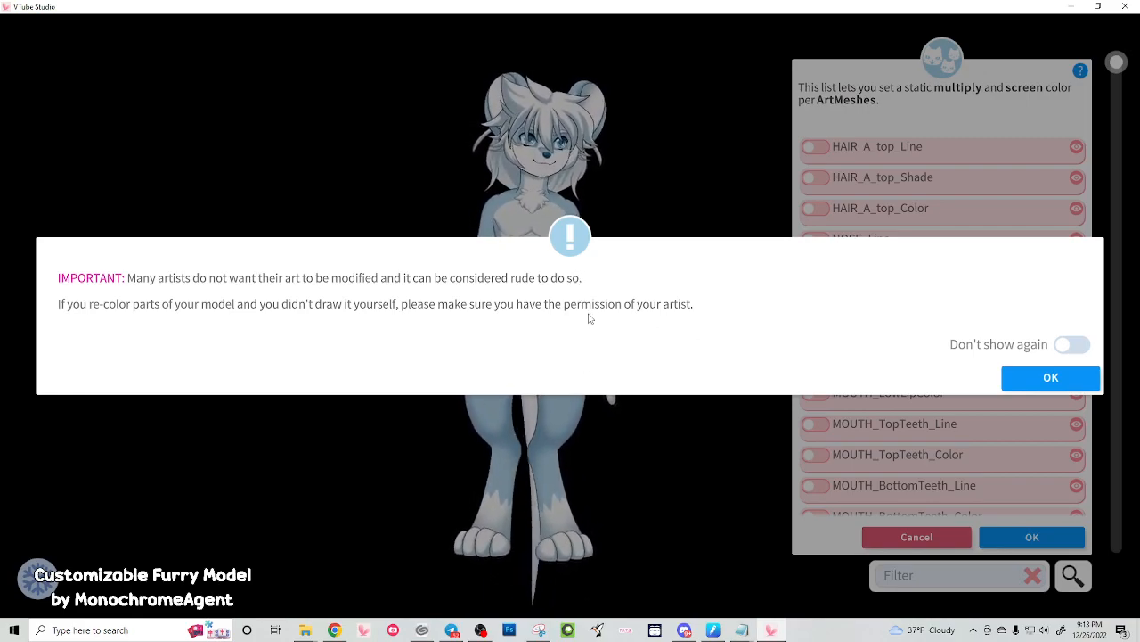
{"action": "left_click", "coordinate": [1051, 379]}
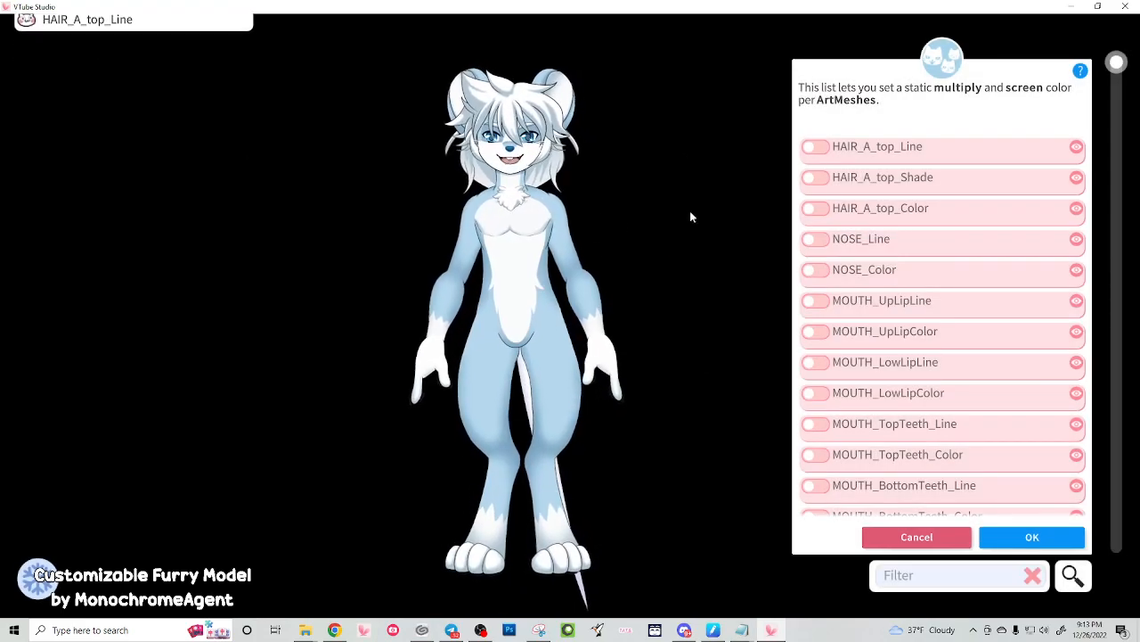
Narrow the ArtMesh list to the meshes at the model's shoulder by picking that spot on the body
{"action": "scroll", "coordinate": [550, 268], "scroll_direction": "up", "scroll_amount": 5}
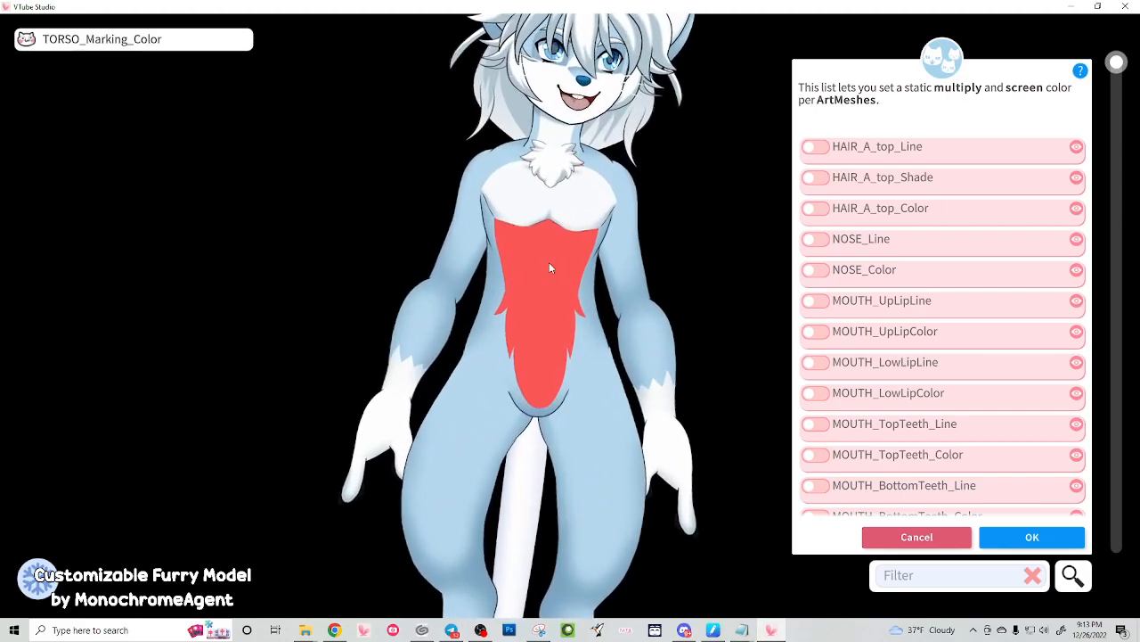
{"action": "scroll", "coordinate": [549, 268], "scroll_direction": "up", "scroll_amount": 3}
{"action": "left_click_drag", "start_coordinate": [580, 201], "coordinate": [558, 348]}
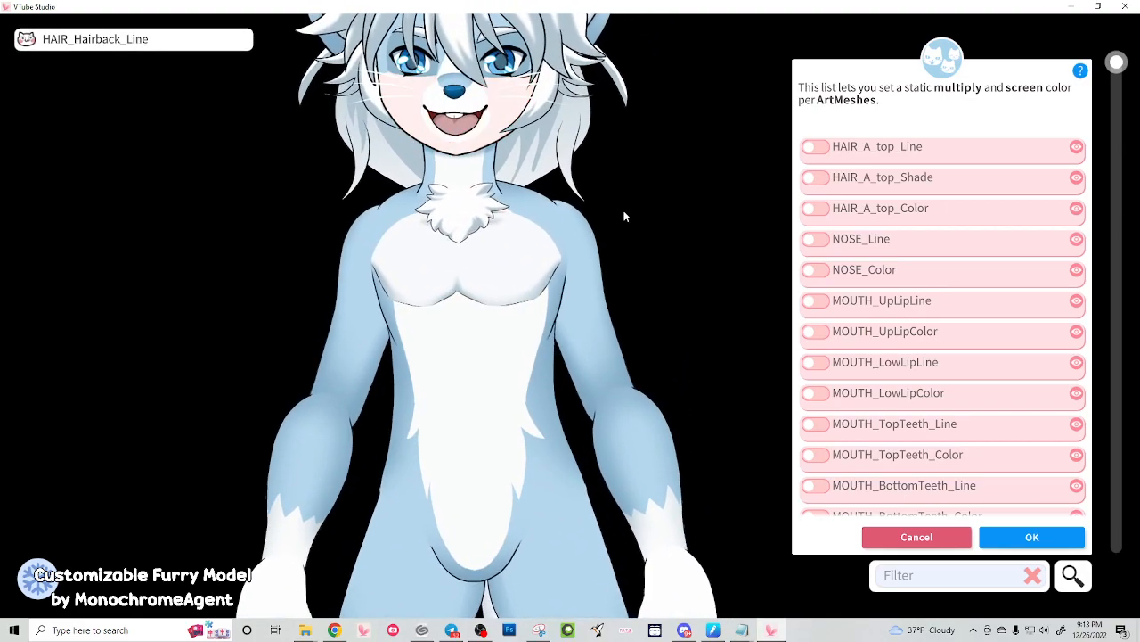
{"action": "left_click", "coordinate": [542, 216]}
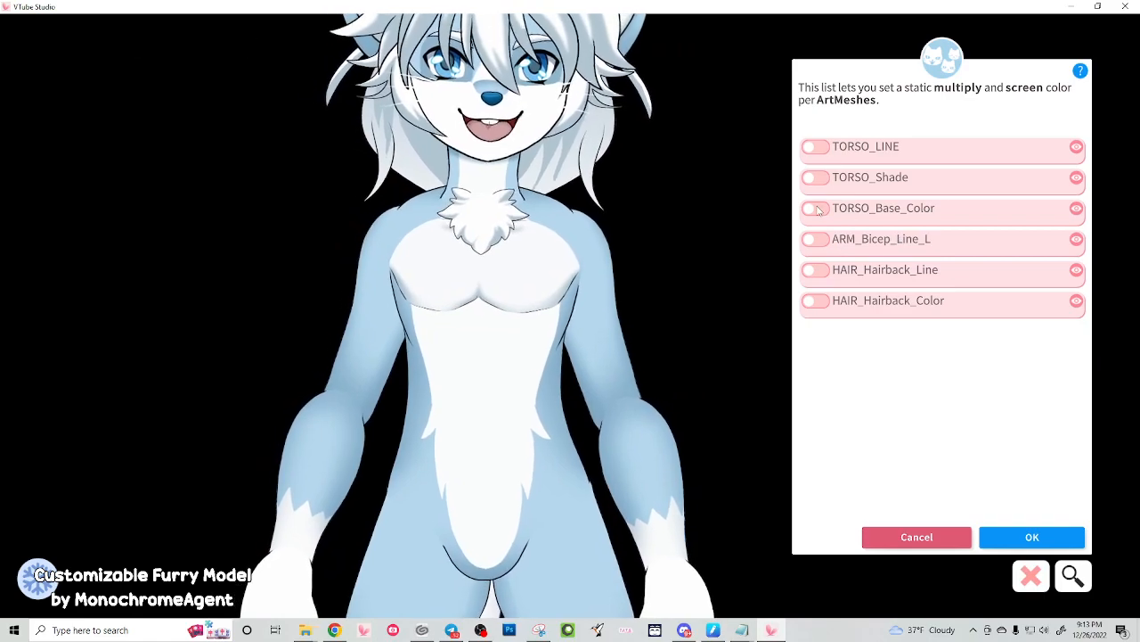
Enable color customization for TORSO_Base_Color, with multiply color #FDFFFF and screen color #000000
{"action": "left_click", "coordinate": [816, 208]}
{"action": "left_click_drag", "start_coordinate": [949, 281], "coordinate": [1043, 305]}
{"action": "left_click", "coordinate": [947, 271]}
{"action": "left_click_drag", "start_coordinate": [947, 271], "coordinate": [596, 267]}
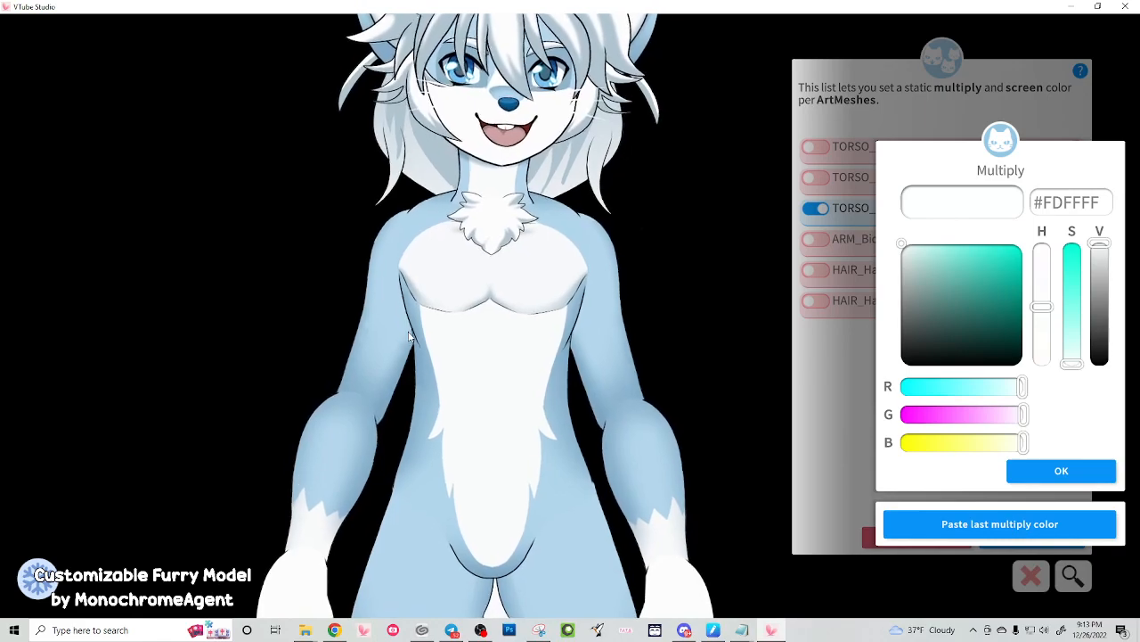
{"action": "left_click", "coordinate": [1050, 471]}
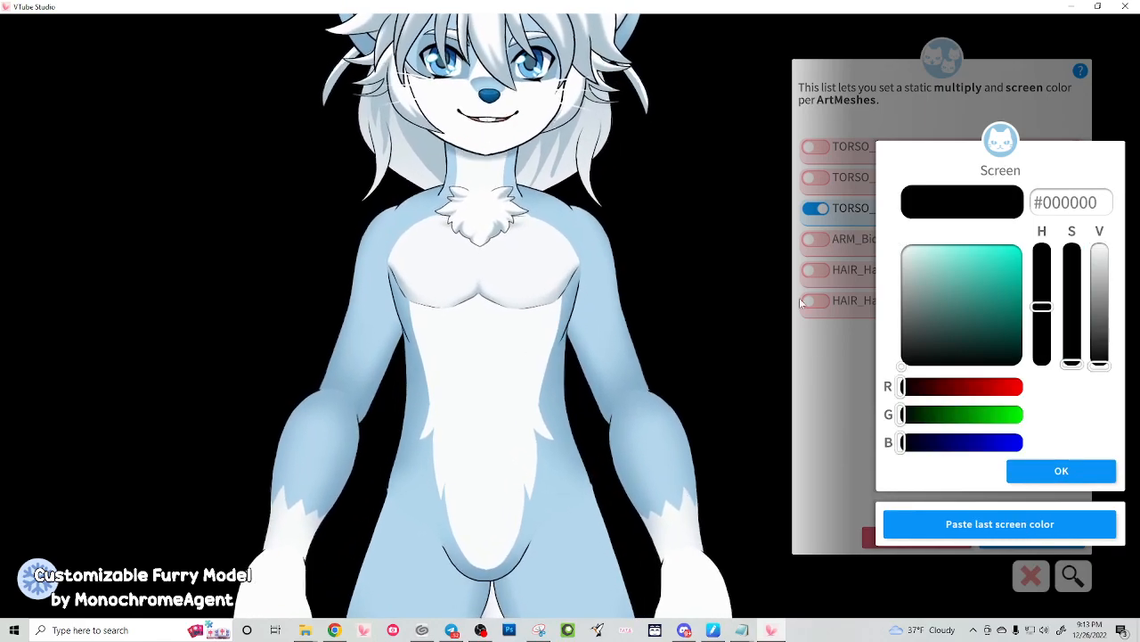
{"action": "left_click", "coordinate": [1044, 474]}
Minimize VTube Studio and switch to the CutesyFurry.4096 texture folder in File Explorer
{"action": "scroll", "coordinate": [400, 298], "scroll_direction": "down", "scroll_amount": 5}
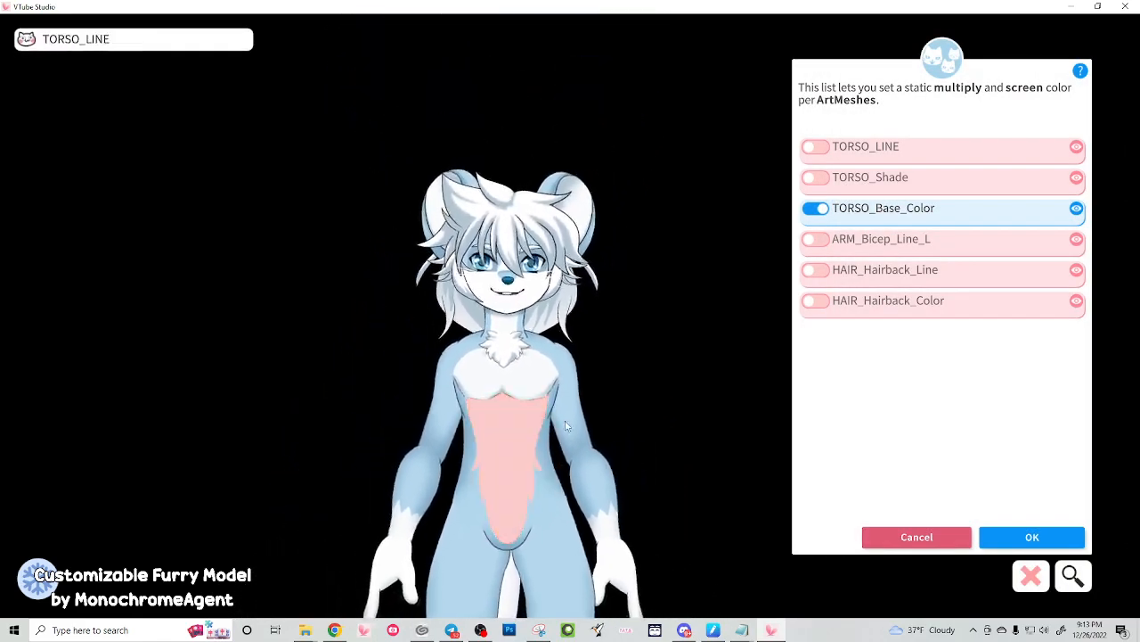
{"action": "left_click", "coordinate": [1072, 6]}
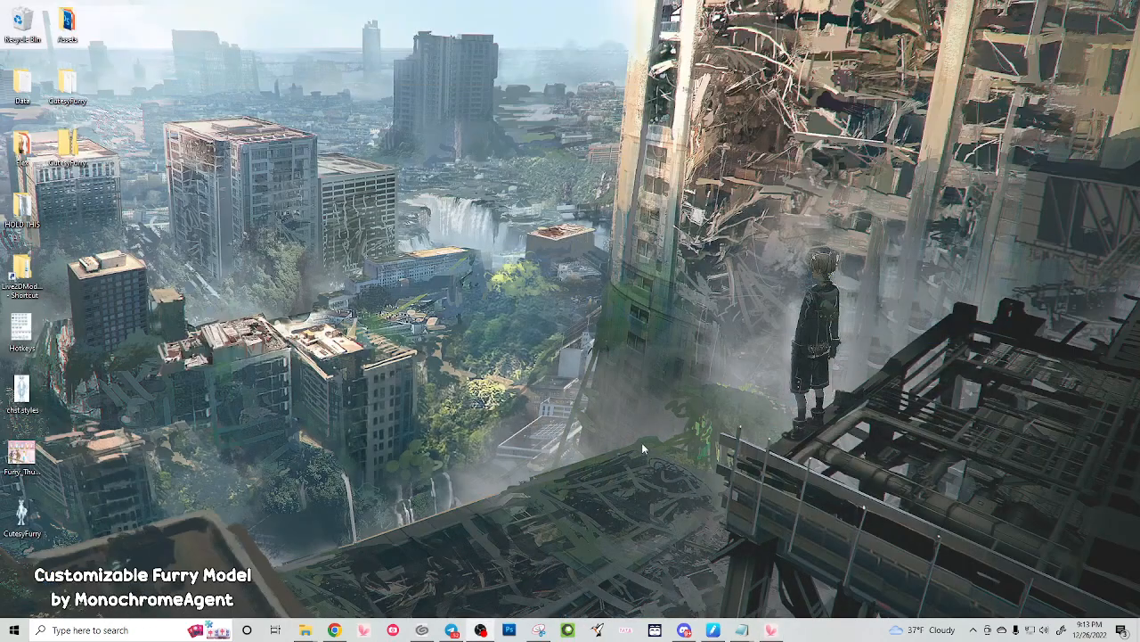
{"action": "left_click", "coordinate": [305, 630]}
{"action": "left_click", "coordinate": [415, 581]}
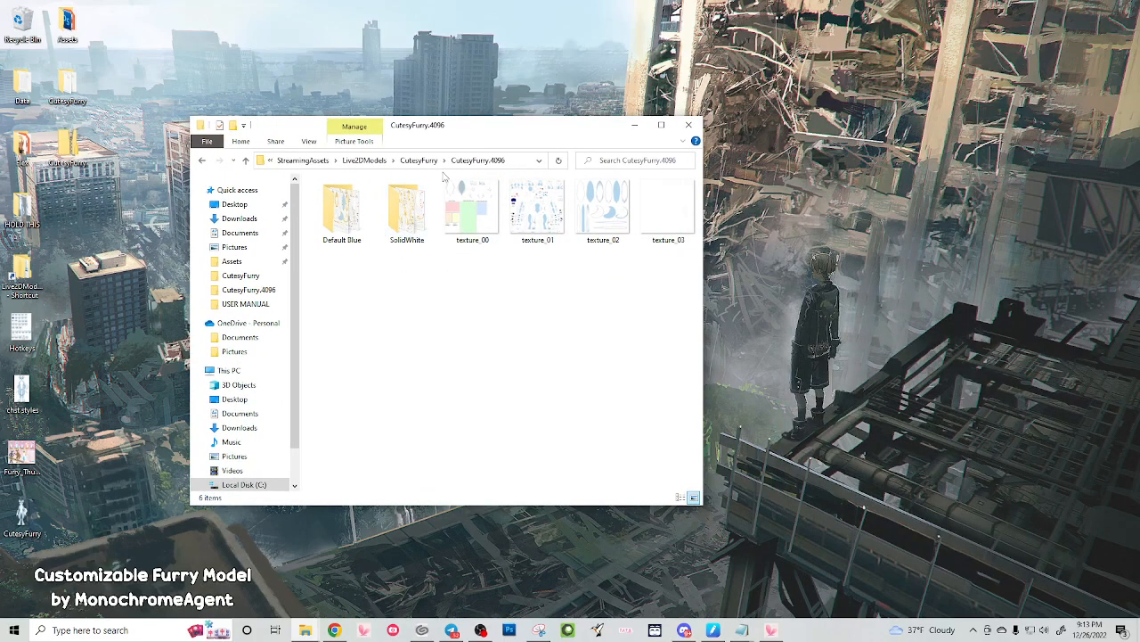
Examine the four active texture files and the Default Blue and SolidWhite folders in CutesyFurry.4096
{"action": "left_click_drag", "start_coordinate": [462, 254], "coordinate": [699, 178]}
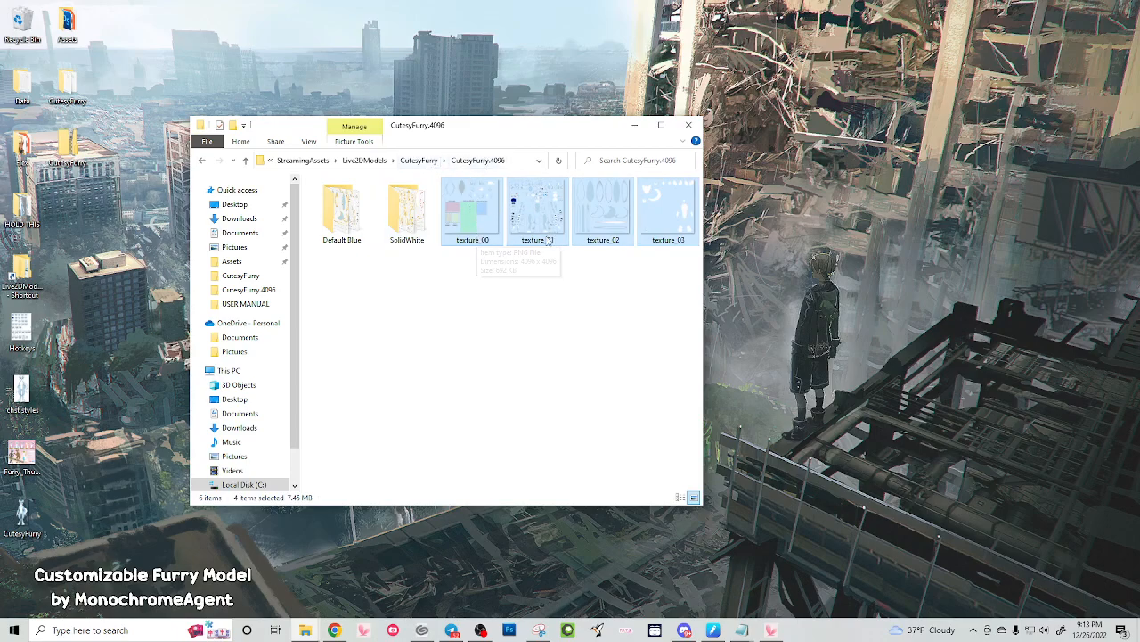
{"action": "left_click", "coordinate": [411, 220]}
{"action": "left_click", "coordinate": [343, 220]}
{"action": "left_click", "coordinate": [408, 220]}
{"action": "left_click", "coordinate": [338, 220]}
{"action": "left_click", "coordinate": [407, 220]}
{"action": "left_click", "coordinate": [331, 218]}
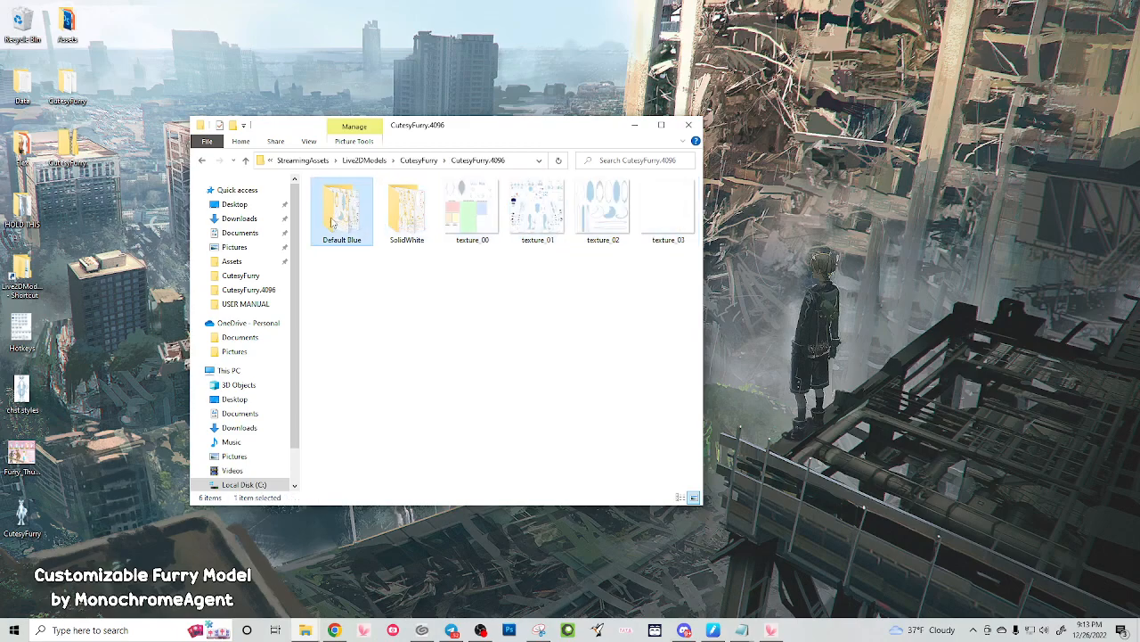
{"action": "left_click", "coordinate": [407, 220]}
{"action": "left_click", "coordinate": [485, 220]}
{"action": "left_click", "coordinate": [669, 212], "text": "shift"}
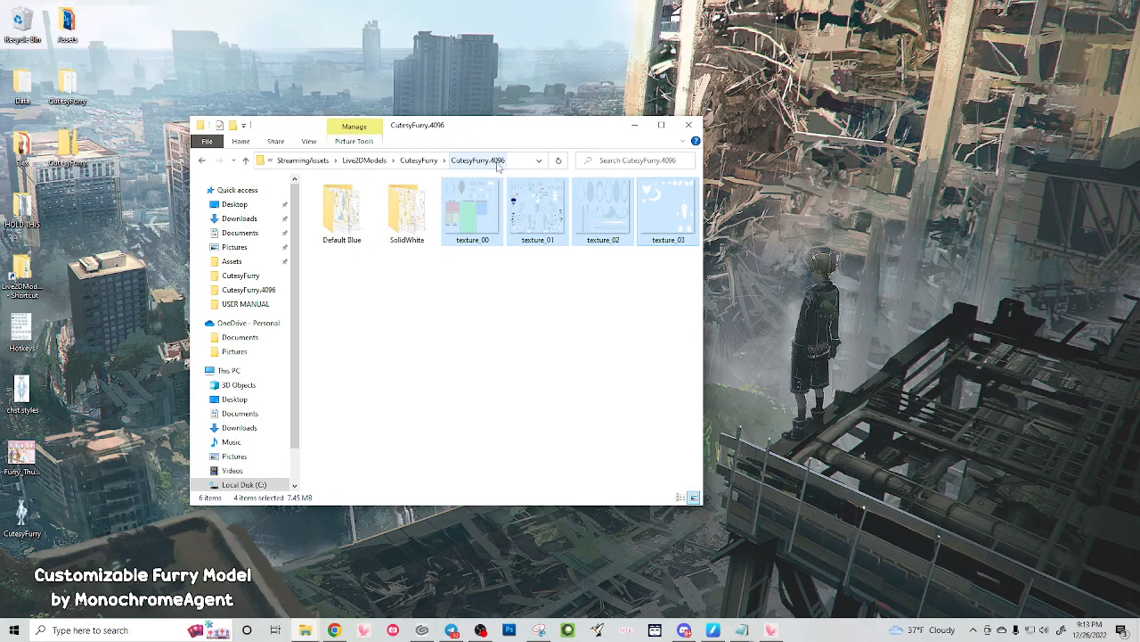
{"action": "left_click_drag", "start_coordinate": [588, 295], "coordinate": [622, 304]}
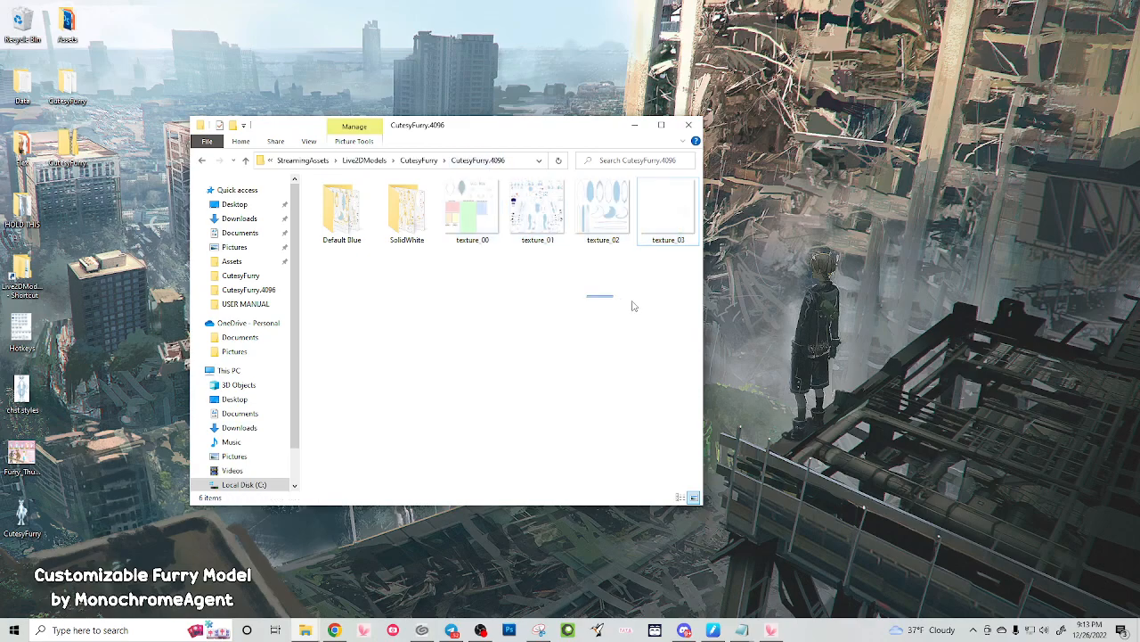
Preview the active texture_01 image, check the texture files inside SolidWhite, and return to CutesyFurry.4096
{"action": "left_click", "coordinate": [555, 219]}
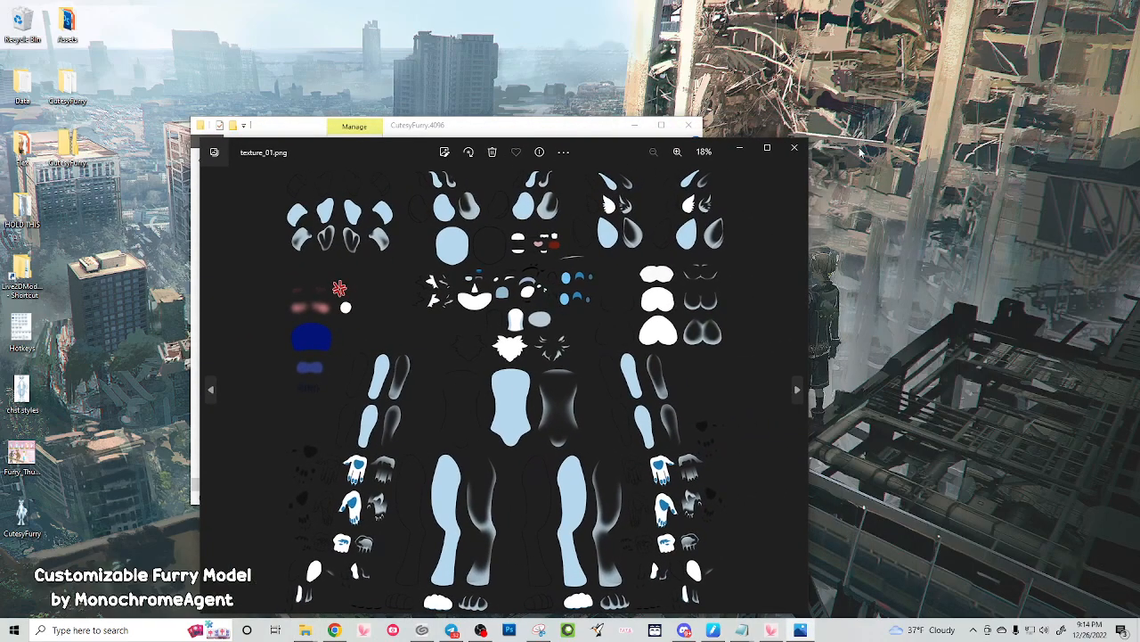
{"action": "left_click", "coordinate": [795, 148]}
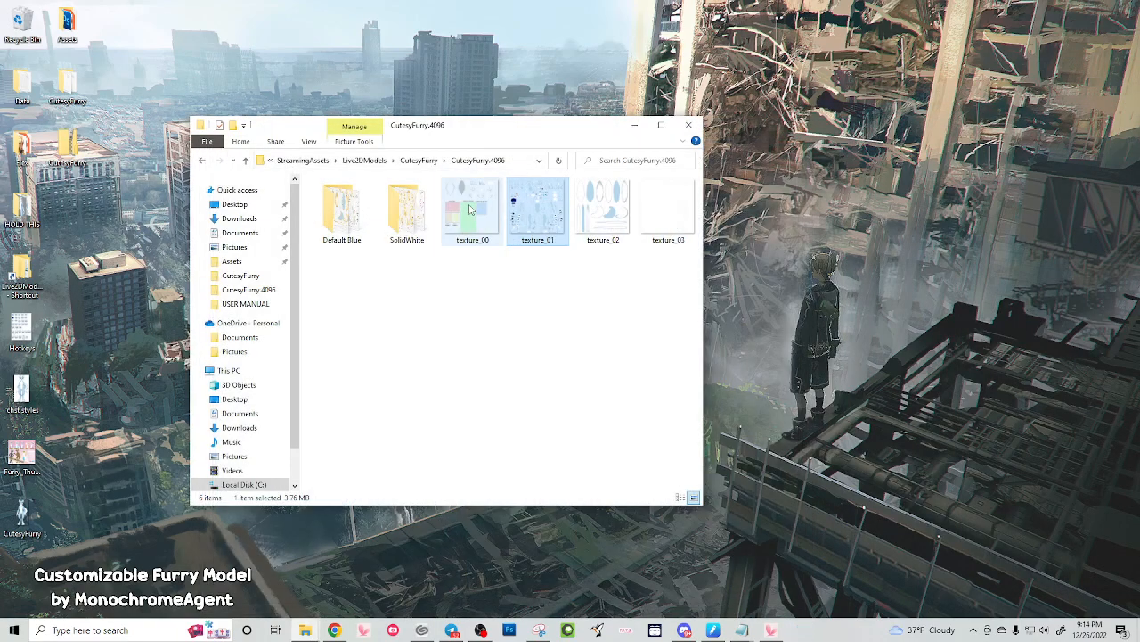
{"action": "double_click", "coordinate": [408, 210]}
{"action": "left_click", "coordinate": [530, 220], "text": "shift"}
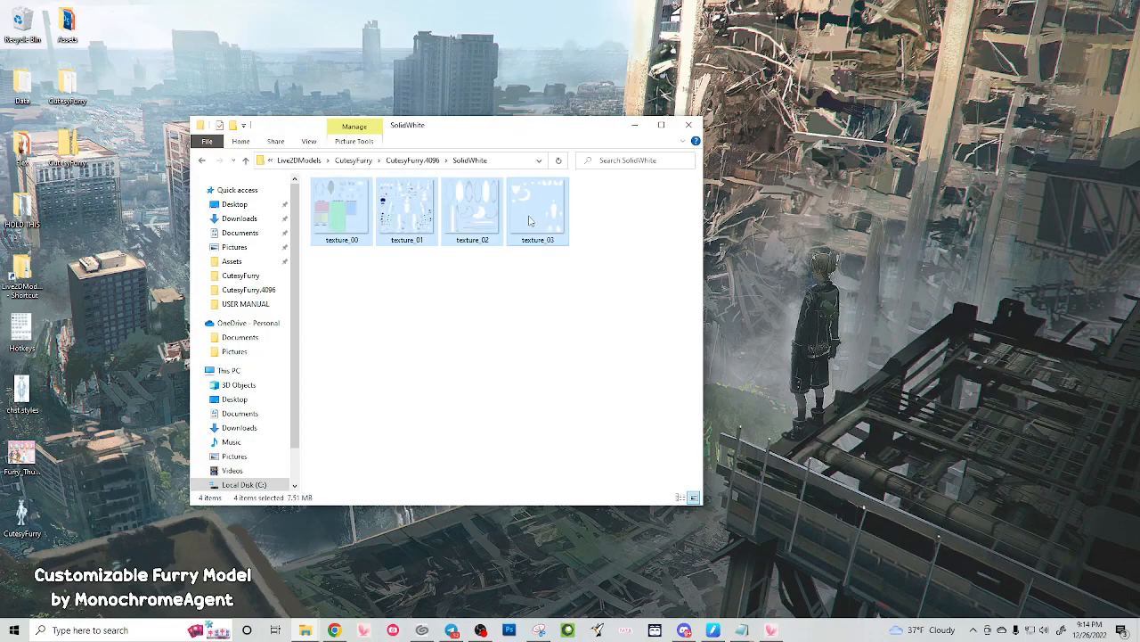
{"action": "left_click", "coordinate": [424, 162]}
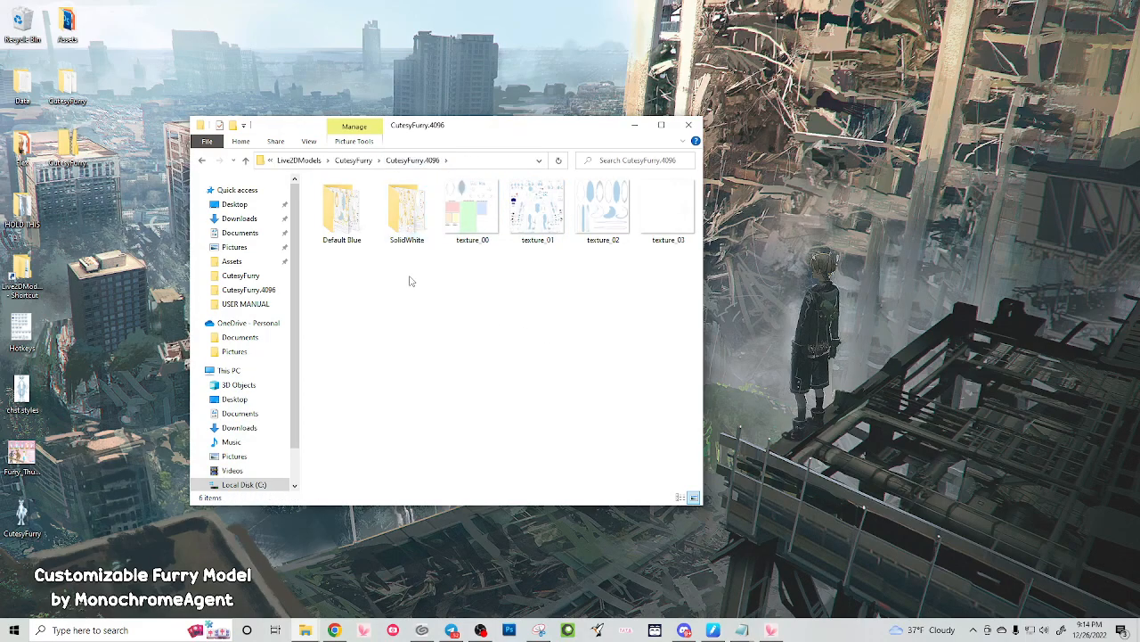
Copy texture_00 through texture_03 from the SolidWhite folder
{"action": "double_click", "coordinate": [404, 214]}
{"action": "left_click_drag", "start_coordinate": [569, 290], "coordinate": [305, 180]}
{"action": "right_click", "coordinate": [382, 216]}
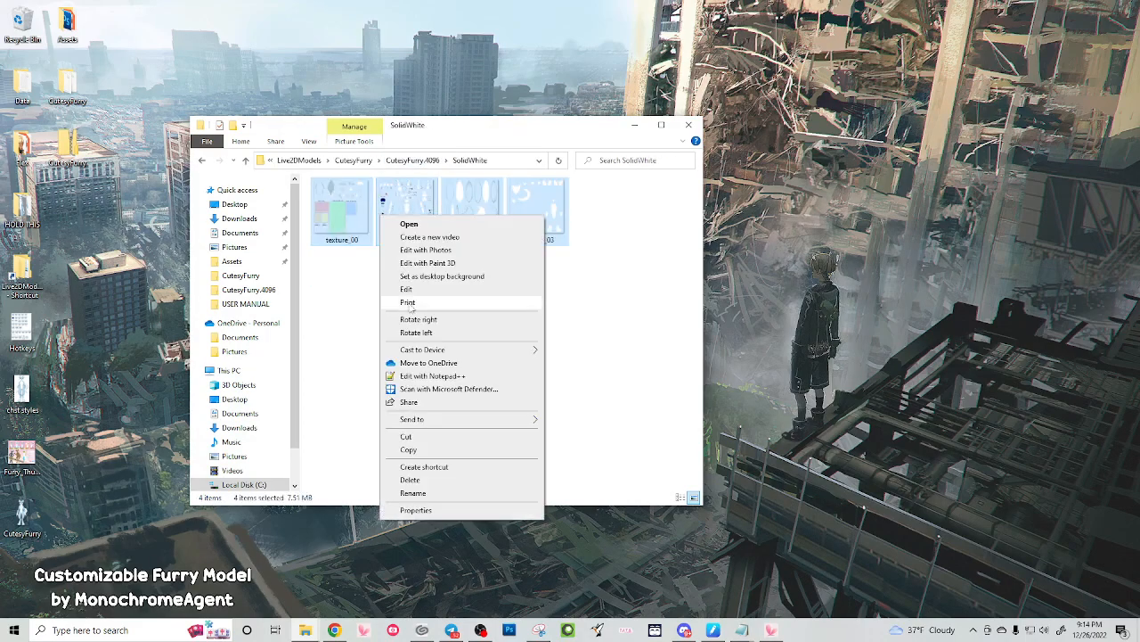
{"action": "left_click", "coordinate": [409, 449]}
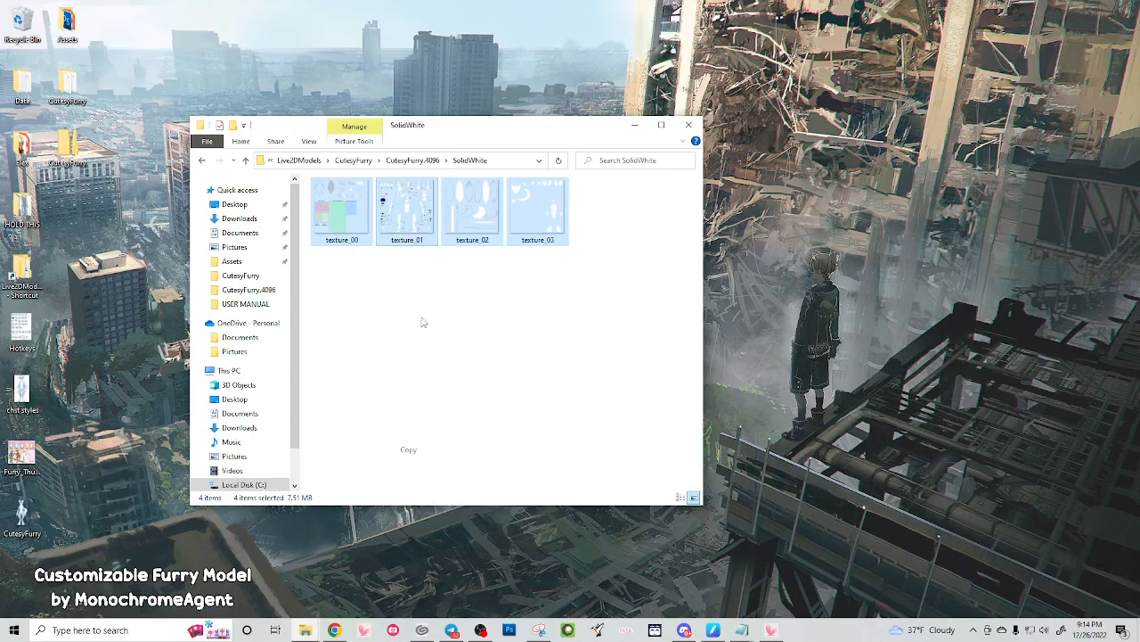
Paste the copied textures into the CutesyFurry.4096 folder, replacing the files with the same names
{"action": "left_click", "coordinate": [415, 162]}
{"action": "right_click", "coordinate": [479, 351]}
{"action": "left_click", "coordinate": [520, 435]}
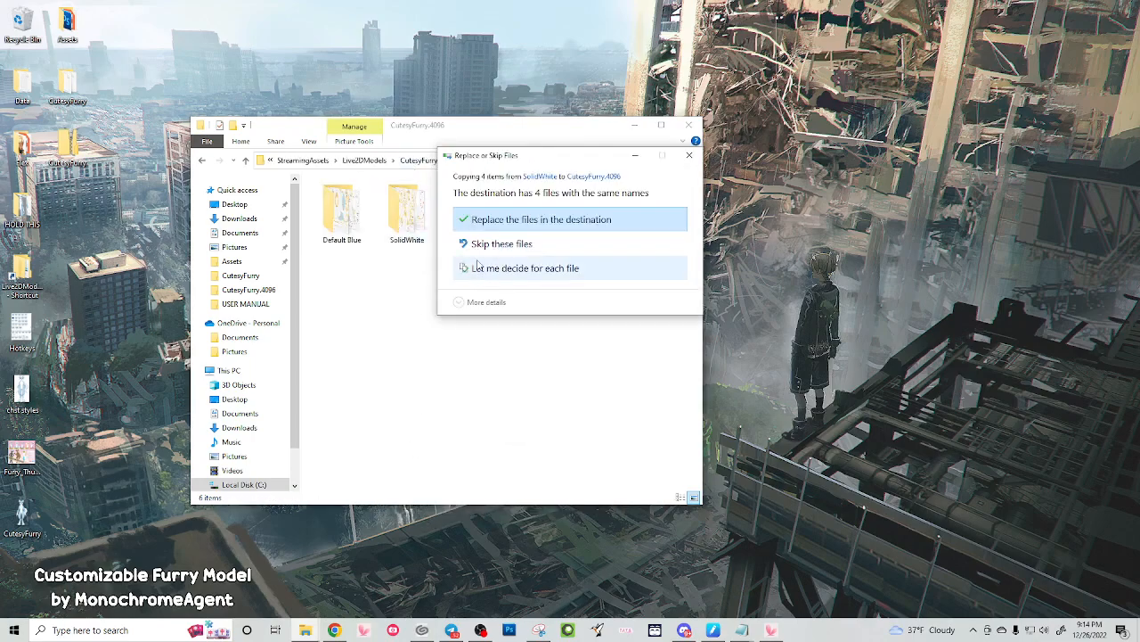
{"action": "left_click_drag", "start_coordinate": [531, 159], "coordinate": [702, 161]}
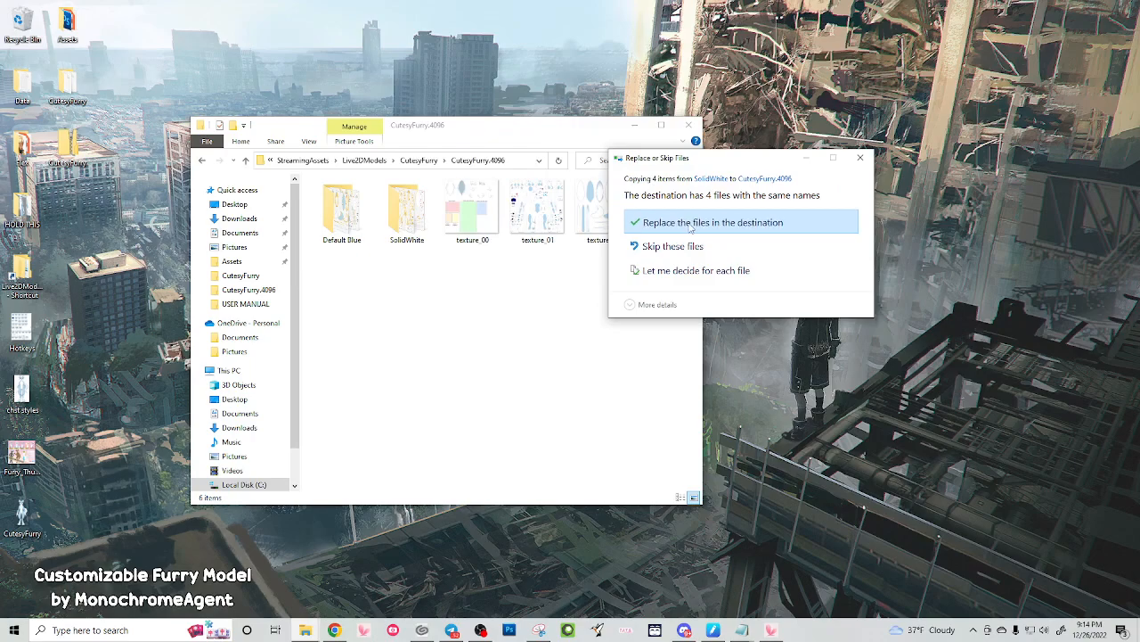
{"action": "left_click", "coordinate": [691, 226]}
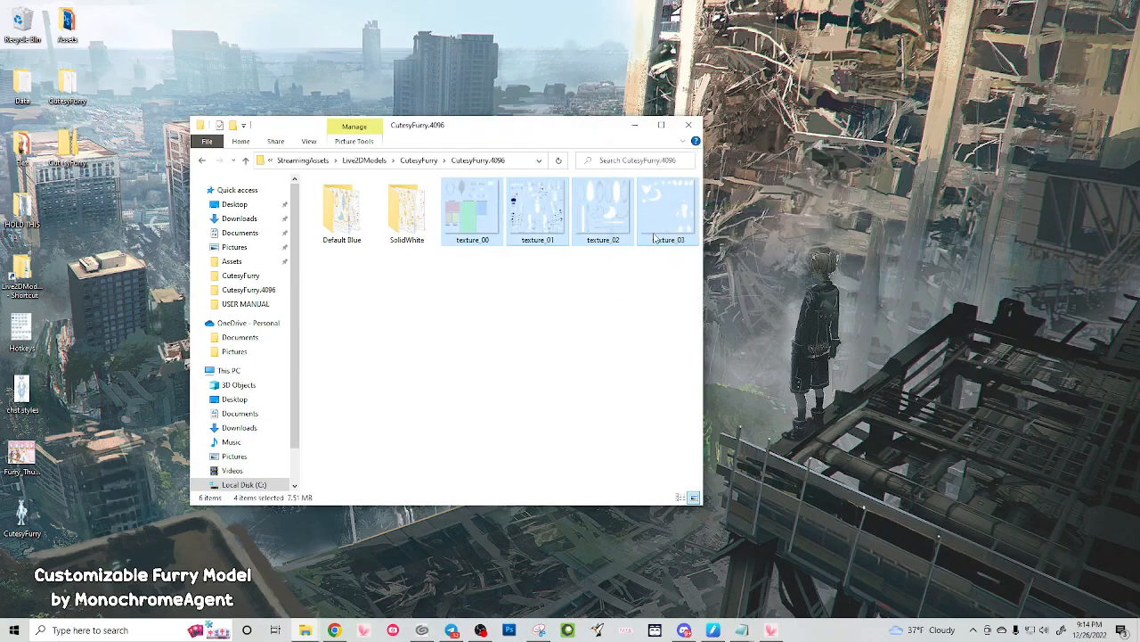
{"action": "left_click", "coordinate": [433, 263]}
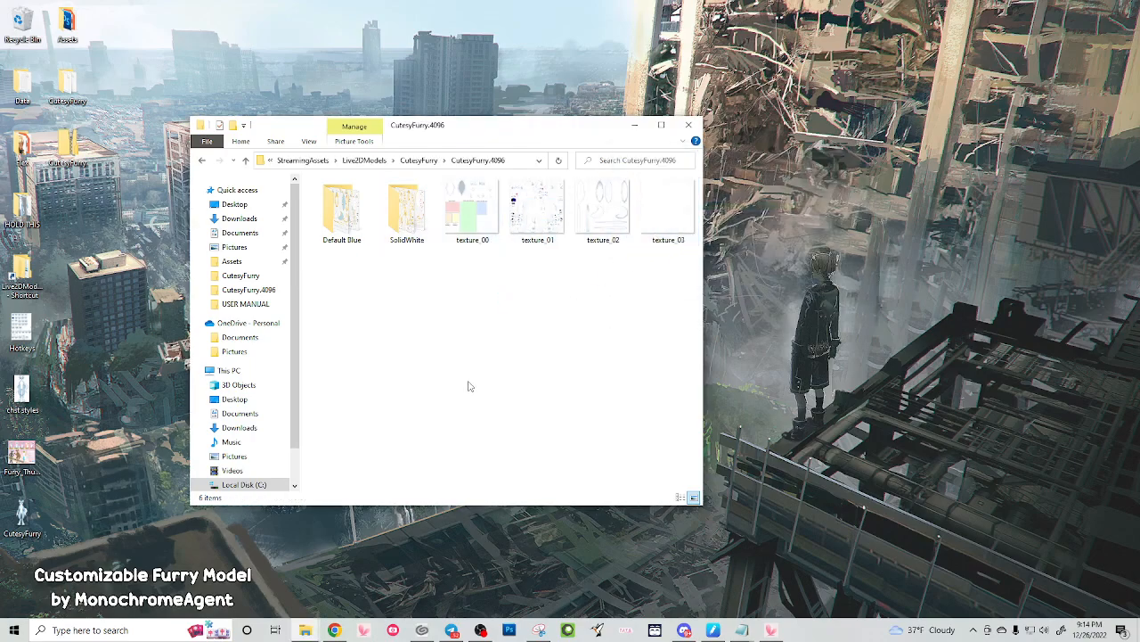
Relaunch VTube Studio to load the replaced textures and inspect the model's body and face up close
{"action": "left_click", "coordinate": [772, 630]}
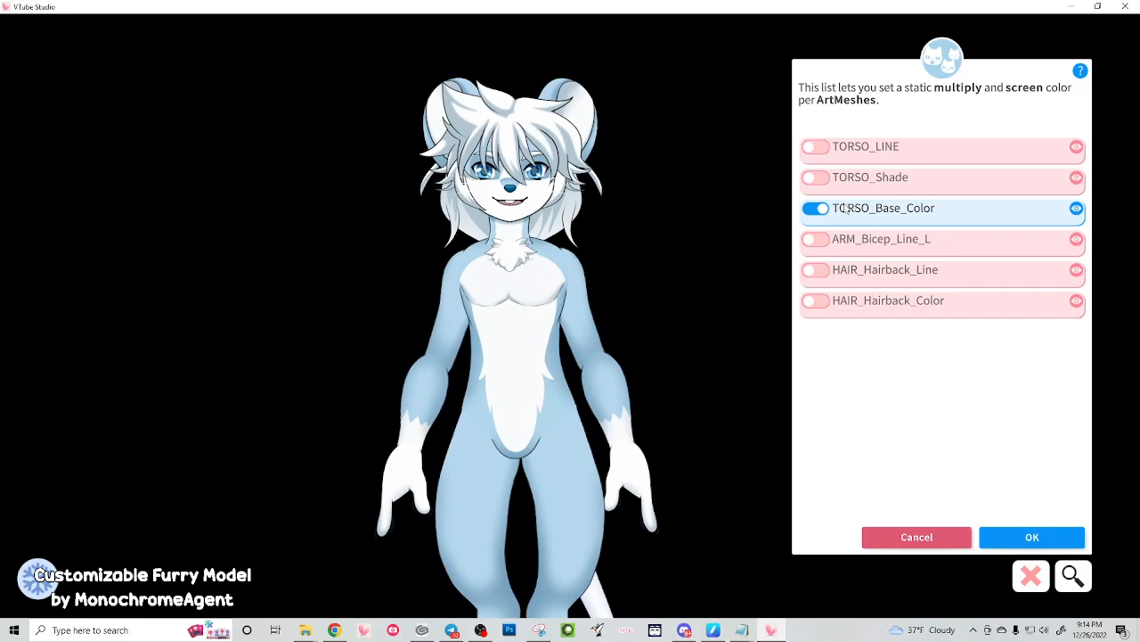
{"action": "key", "text": "alt+Tab"}
{"action": "left_click", "coordinate": [824, 317]}
{"action": "left_click", "coordinate": [365, 630]}
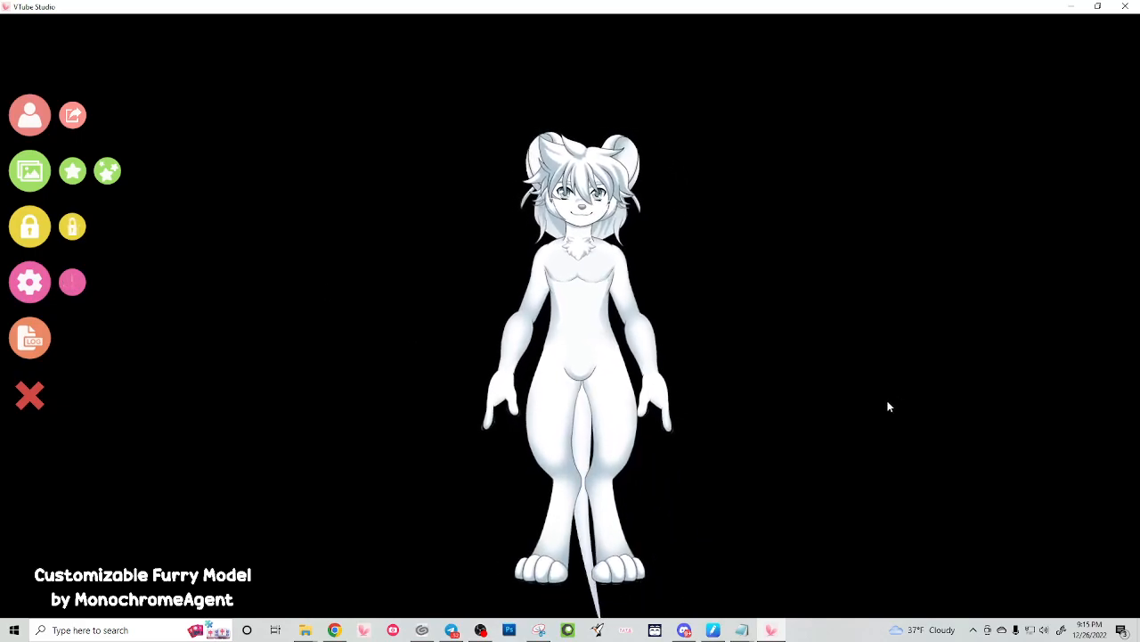
{"action": "scroll", "coordinate": [739, 338], "scroll_direction": "up", "scroll_amount": 5}
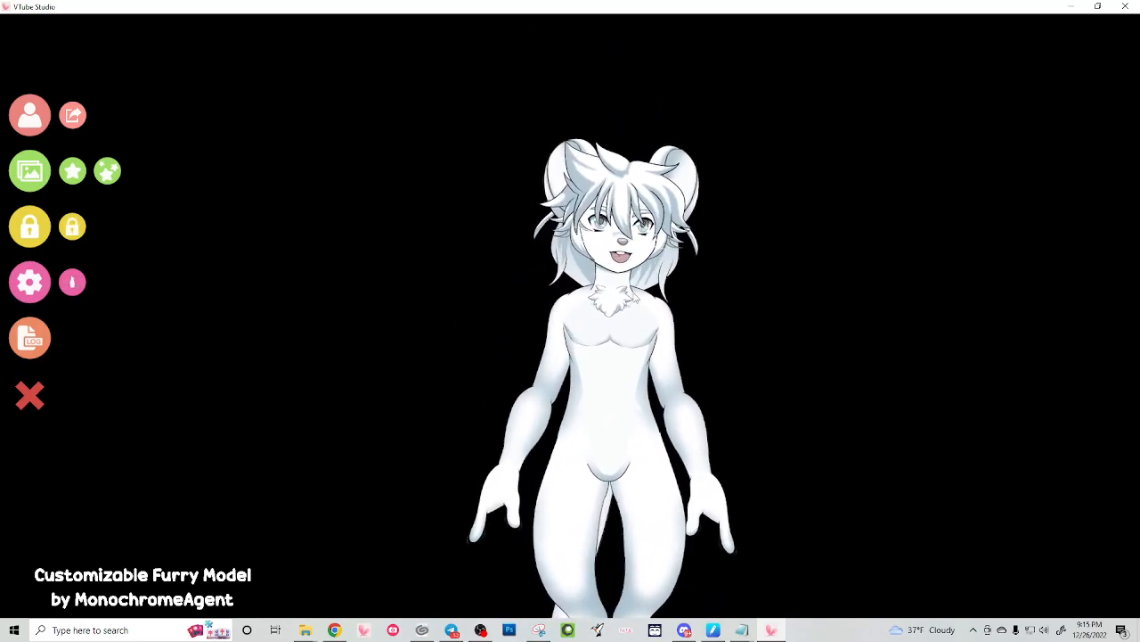
{"action": "scroll", "coordinate": [567, 353], "scroll_direction": "up", "scroll_amount": 4}
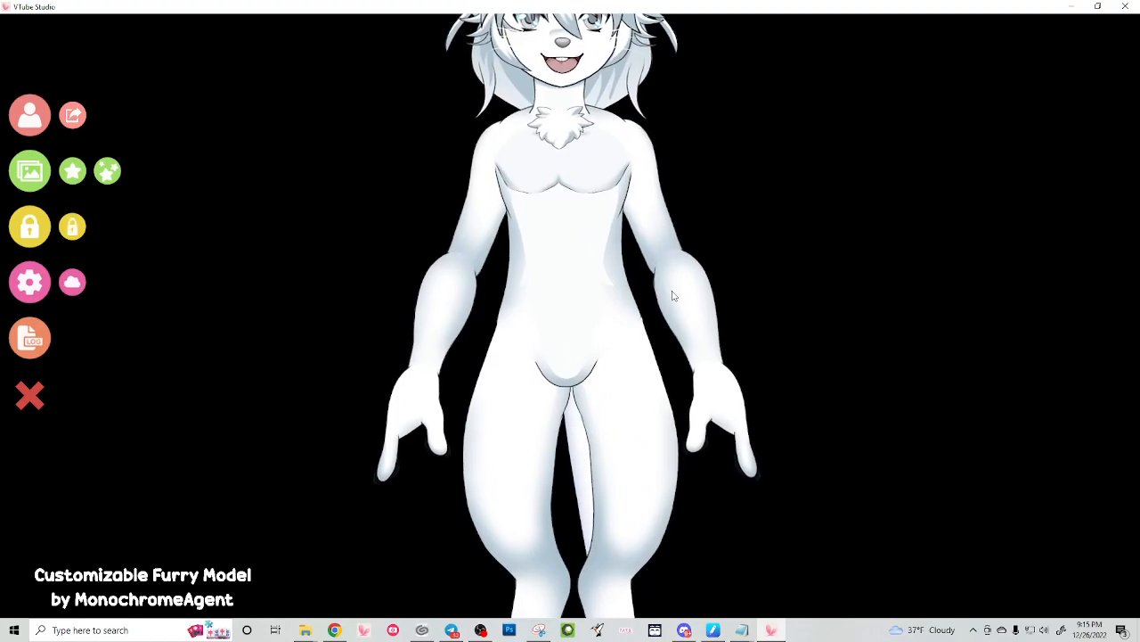
{"action": "scroll", "coordinate": [615, 324], "scroll_direction": "up", "scroll_amount": 4}
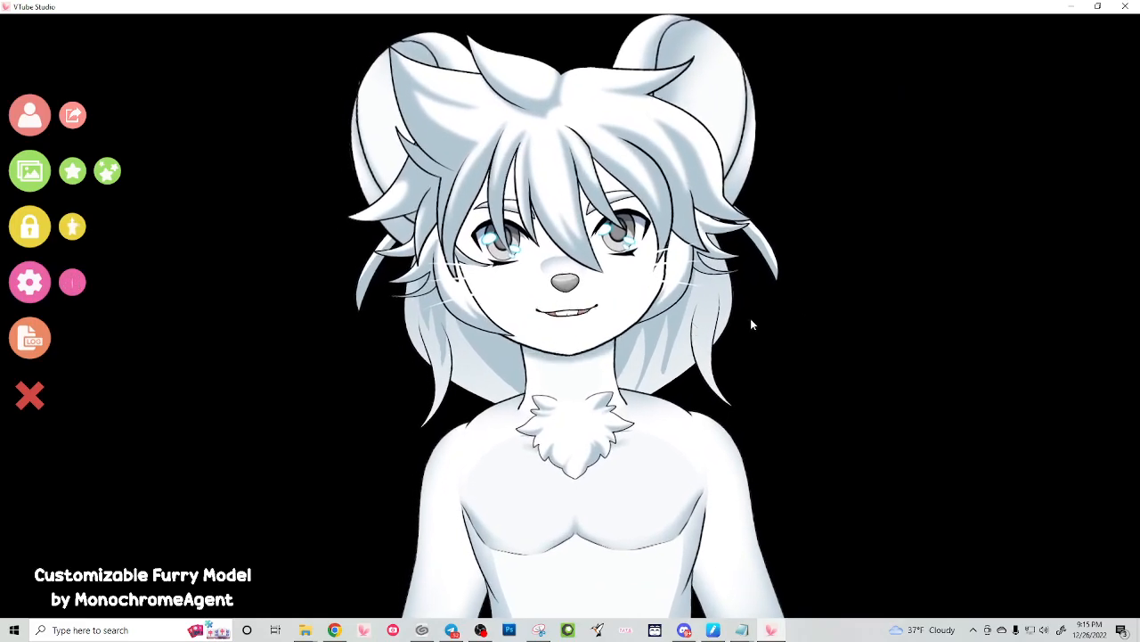
Open the multiply/screen color customization for the model's ArtMeshes, accept the artist-permission notice, and disable the TORSO_Base_Color override
{"action": "left_click", "coordinate": [31, 283]}
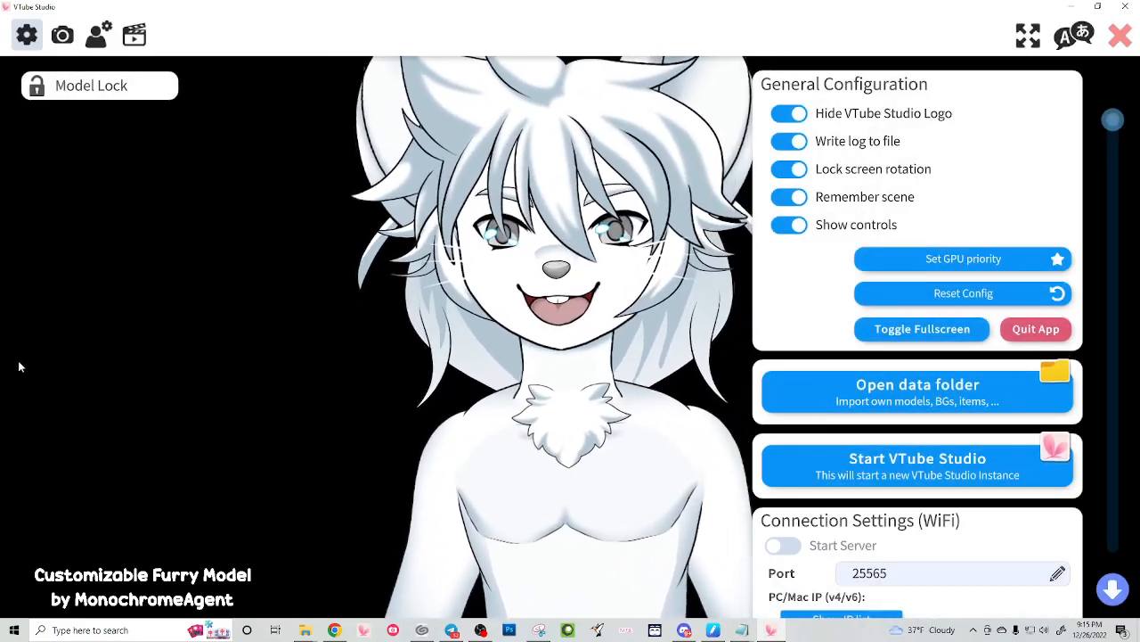
{"action": "left_click", "coordinate": [97, 43]}
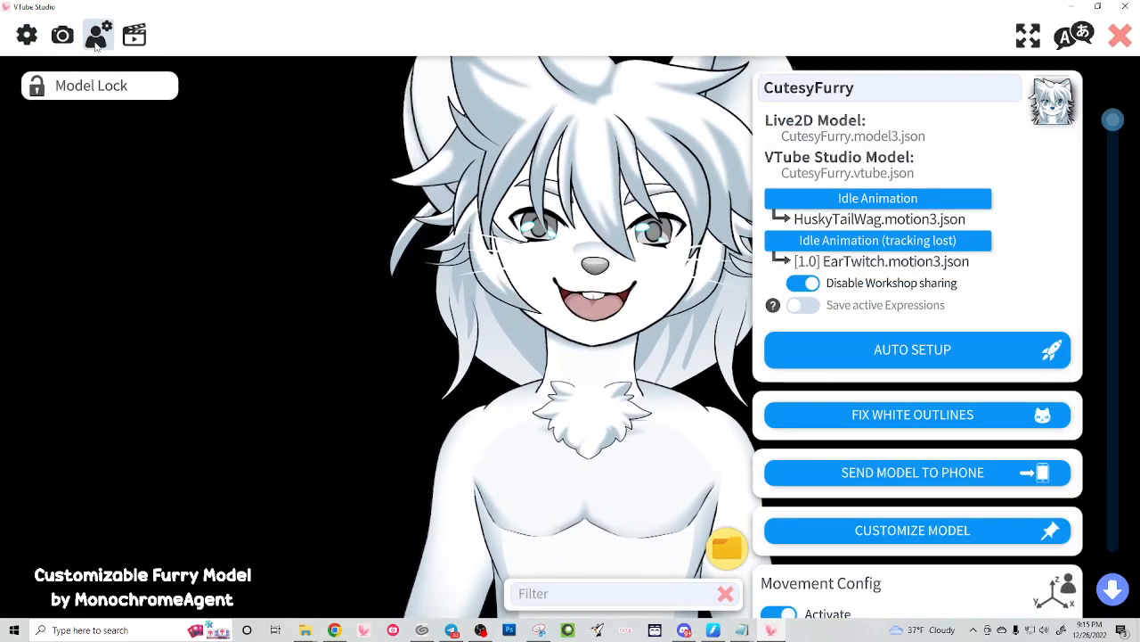
{"action": "left_click", "coordinate": [838, 530]}
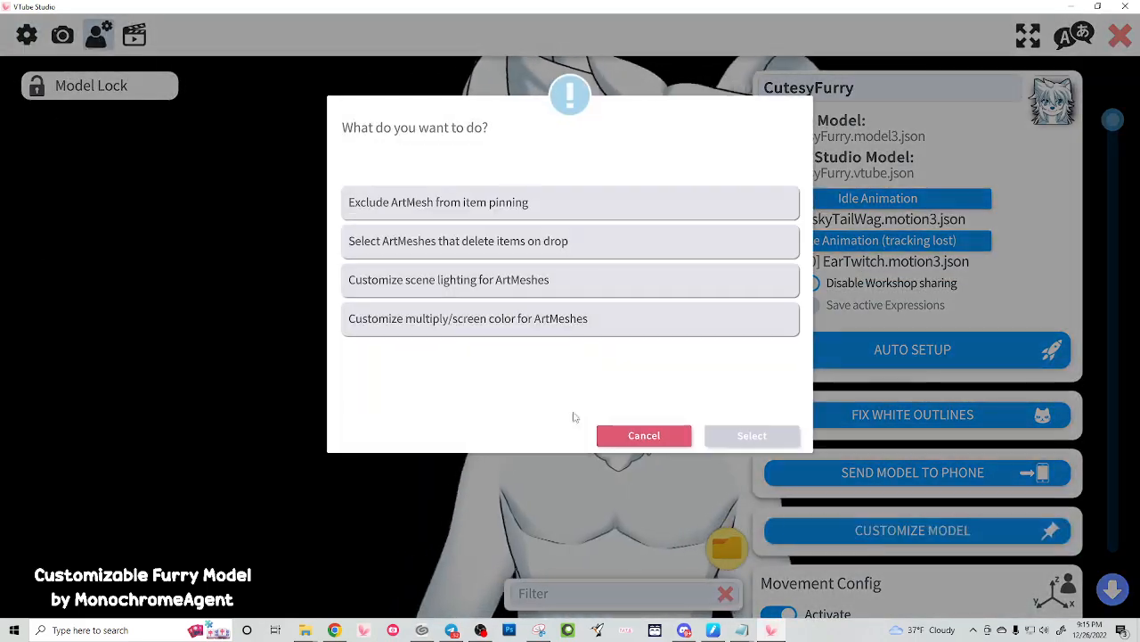
{"action": "left_click", "coordinate": [384, 321]}
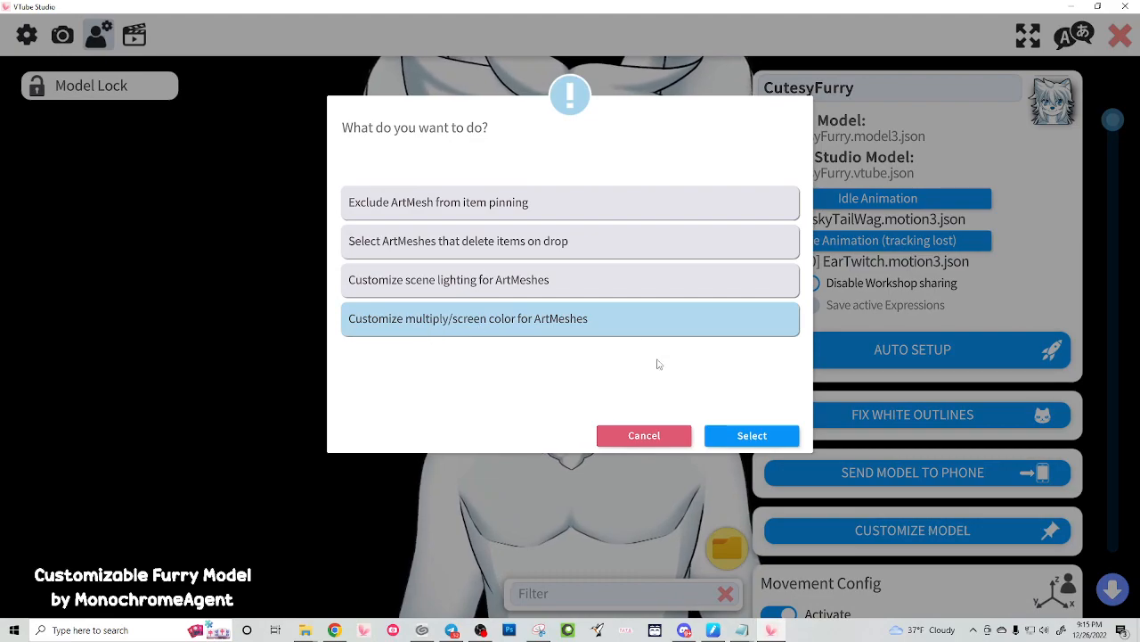
{"action": "left_click", "coordinate": [750, 437]}
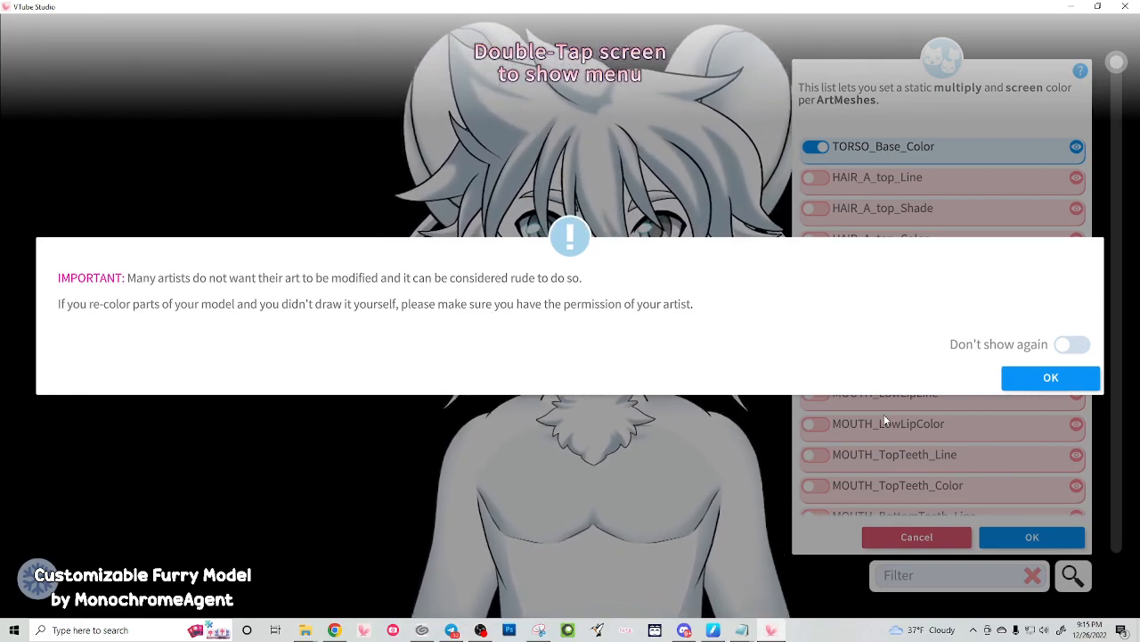
{"action": "left_click", "coordinate": [1044, 378]}
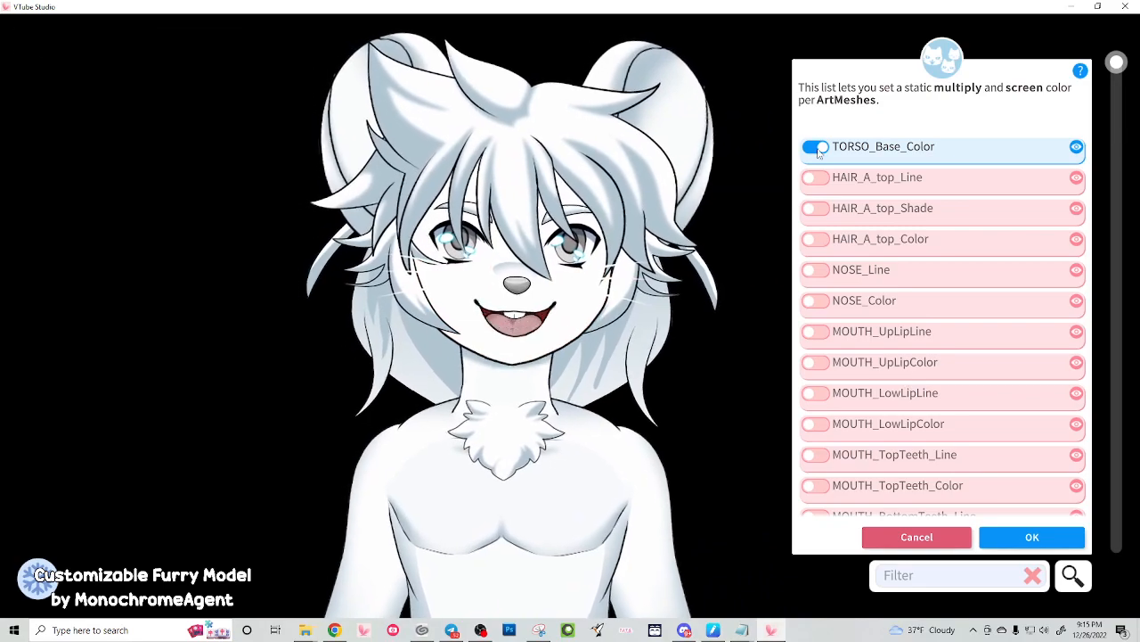
{"action": "left_click", "coordinate": [602, 274]}
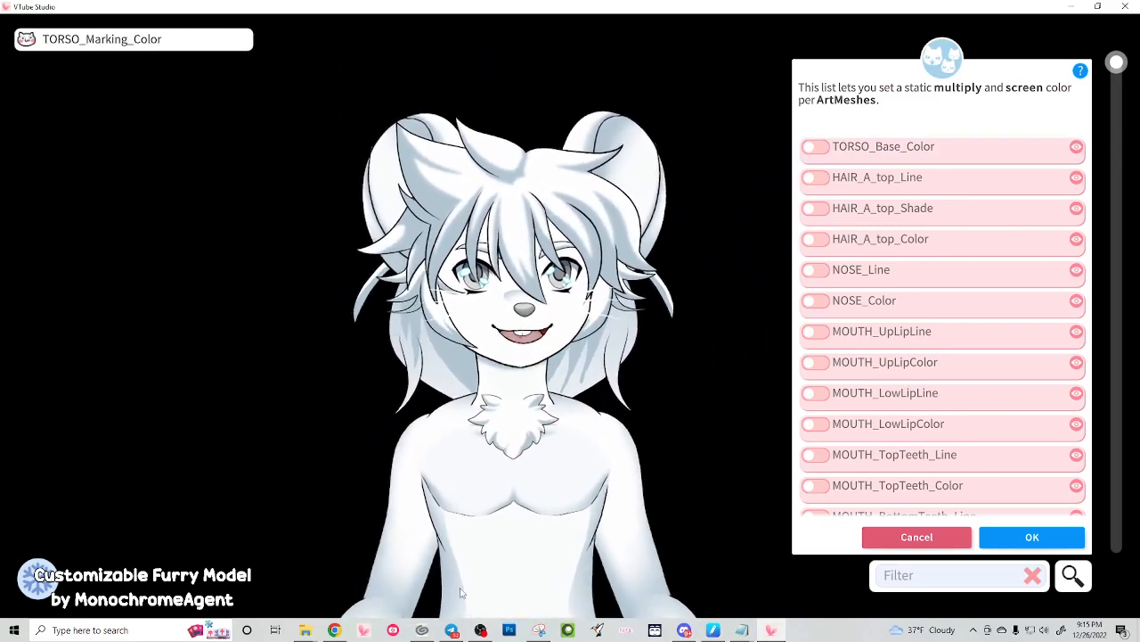
View texture_01 from the CutesyFurry.4096 folder at full window size and enlarge the torso's line, color and shading parts
{"action": "left_click", "coordinate": [305, 629]}
{"action": "left_click", "coordinate": [413, 573]}
{"action": "double_click", "coordinate": [538, 209]}
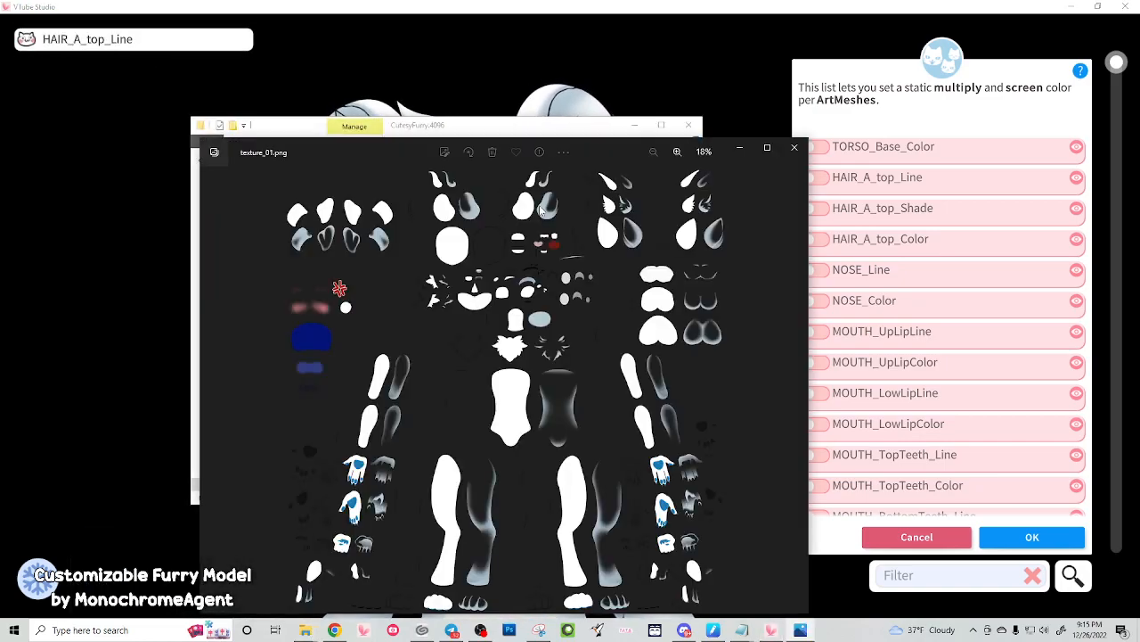
{"action": "left_click", "coordinate": [766, 147]}
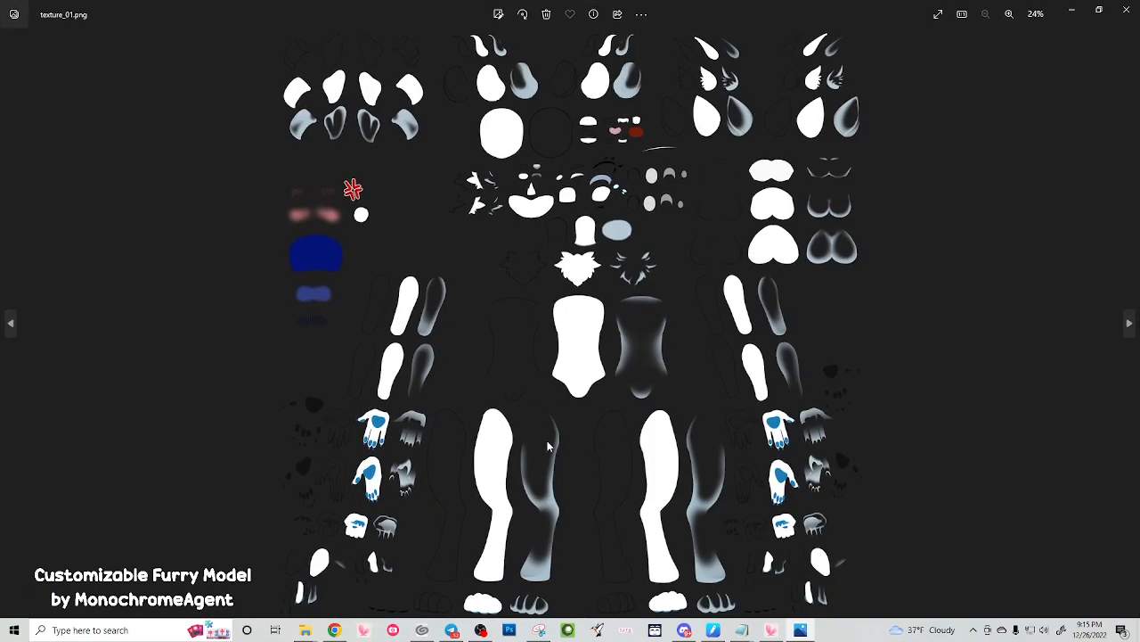
{"action": "left_click", "coordinate": [1007, 15]}
{"action": "left_click", "coordinate": [1006, 15]}
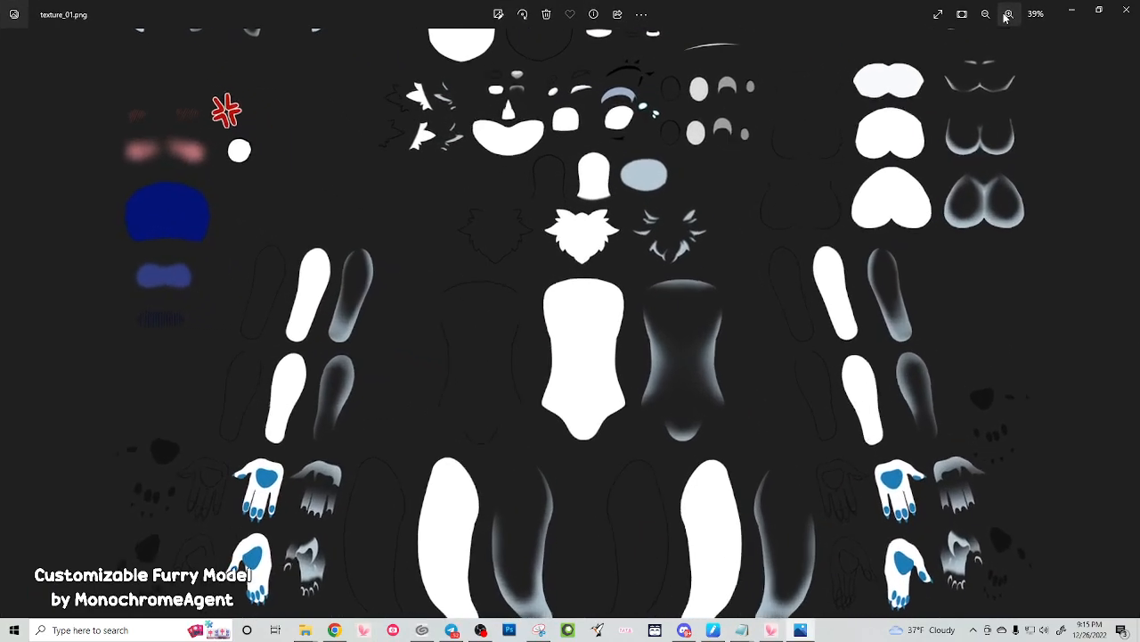
{"action": "left_click", "coordinate": [1007, 15]}
{"action": "left_click_drag", "start_coordinate": [591, 368], "coordinate": [558, 294]}
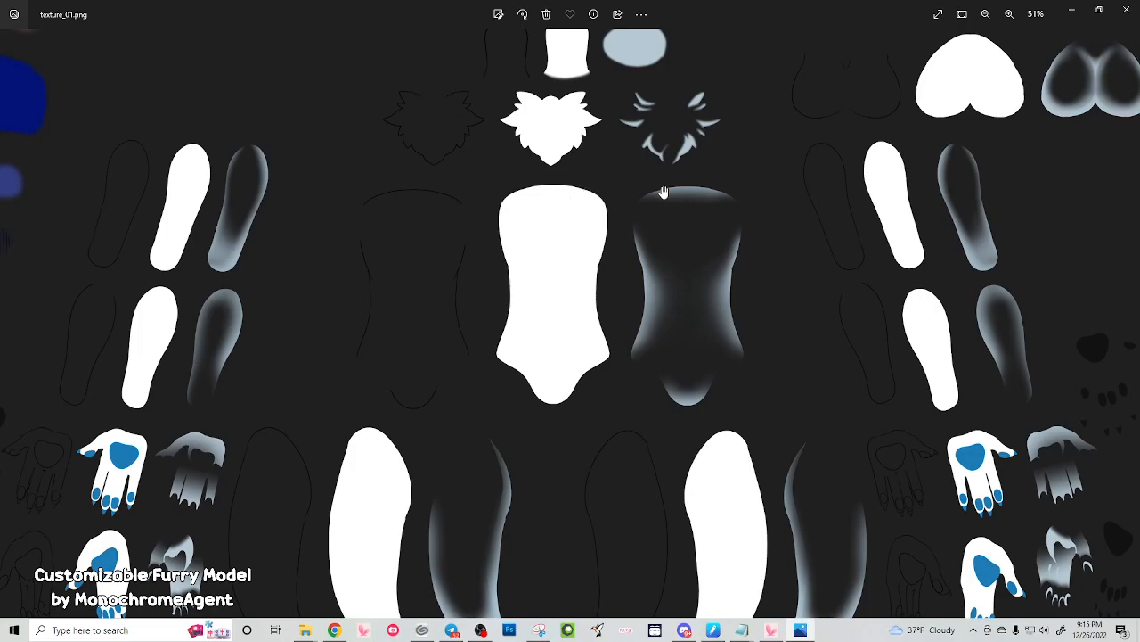
Examine the separate line, color and shading pieces for the face, chest, arms, legs and paws in texture_01
{"action": "left_click_drag", "start_coordinate": [445, 113], "coordinate": [473, 190]}
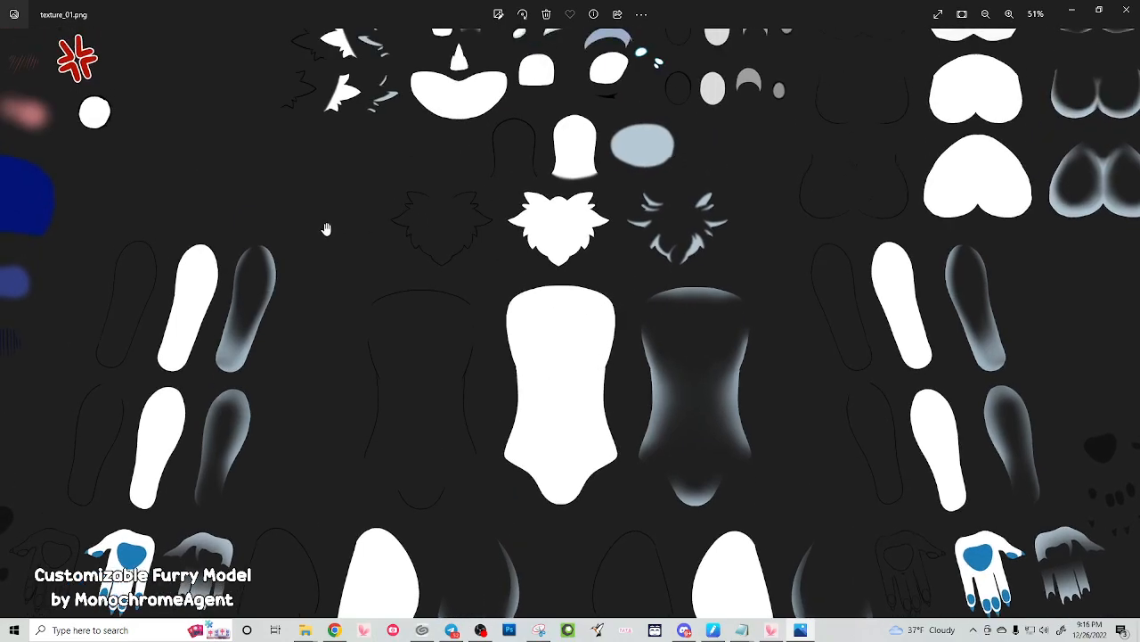
{"action": "left_click_drag", "start_coordinate": [428, 32], "coordinate": [429, 166]}
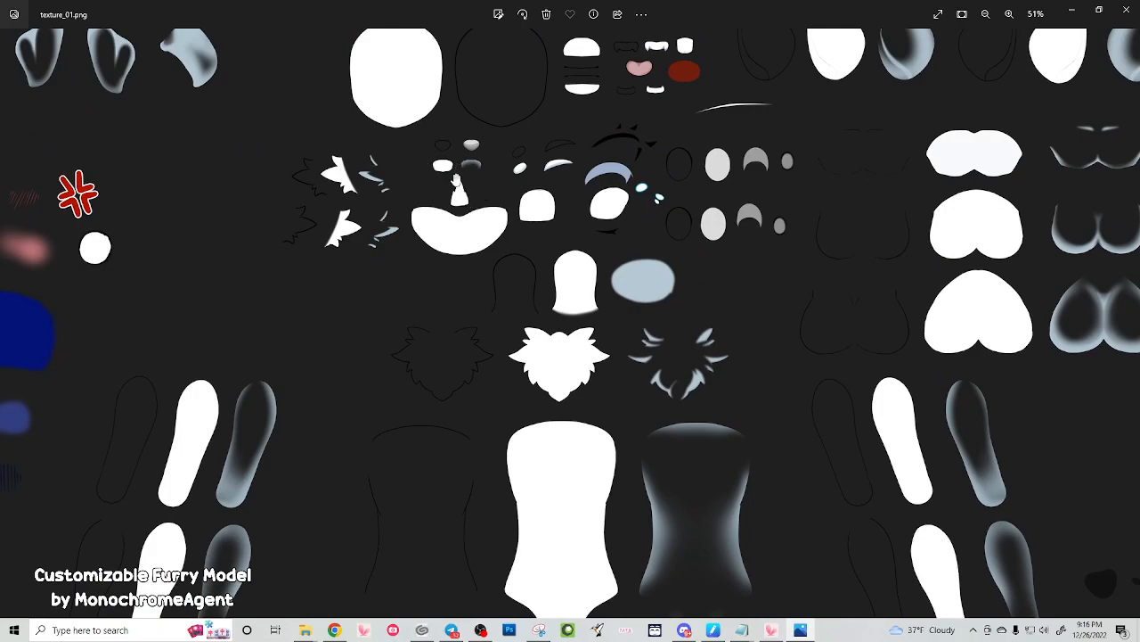
{"action": "left_click_drag", "start_coordinate": [593, 424], "coordinate": [559, 421]}
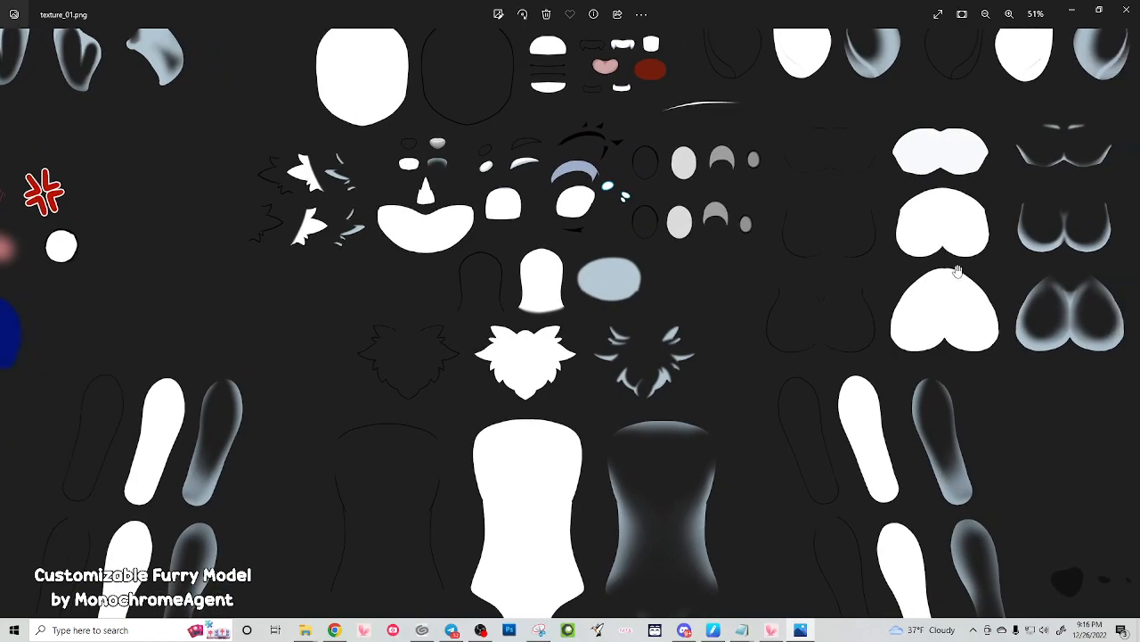
{"action": "left_click_drag", "start_coordinate": [803, 469], "coordinate": [794, 188]}
{"action": "left_click_drag", "start_coordinate": [687, 488], "coordinate": [663, 282]}
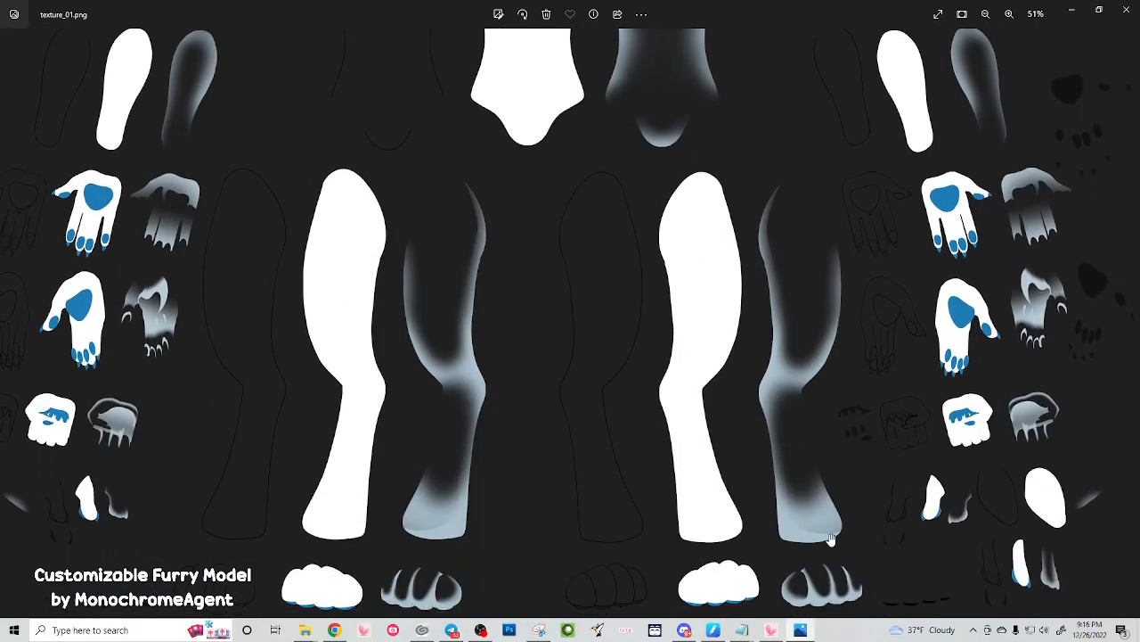
{"action": "left_click_drag", "start_coordinate": [352, 500], "coordinate": [563, 374]}
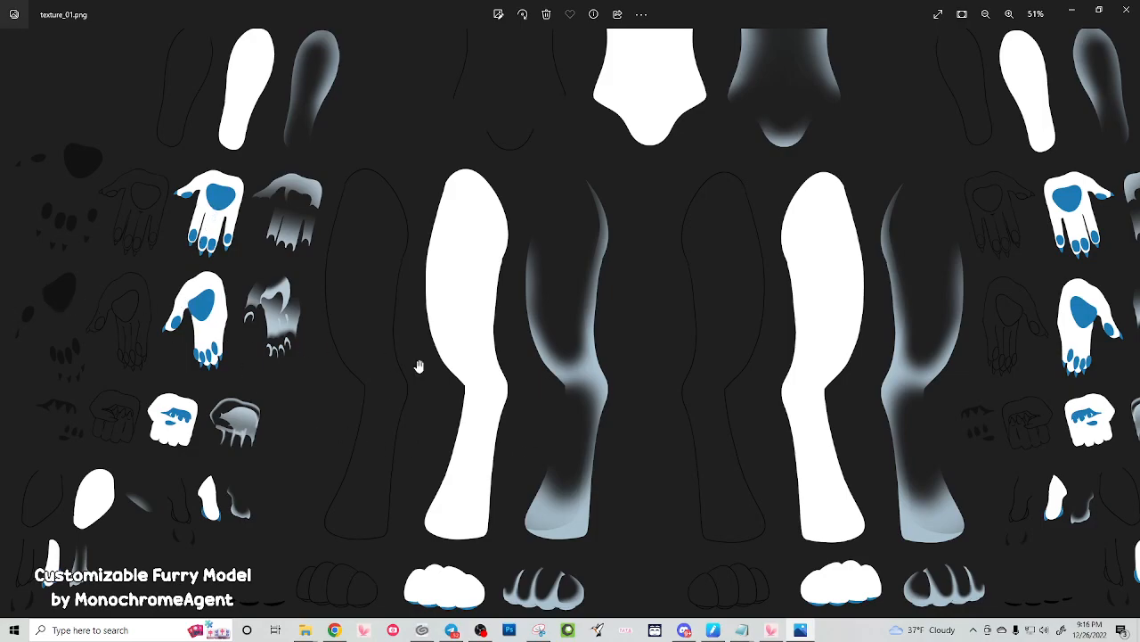
{"action": "scroll", "coordinate": [631, 184], "scroll_direction": "down", "scroll_amount": 4}
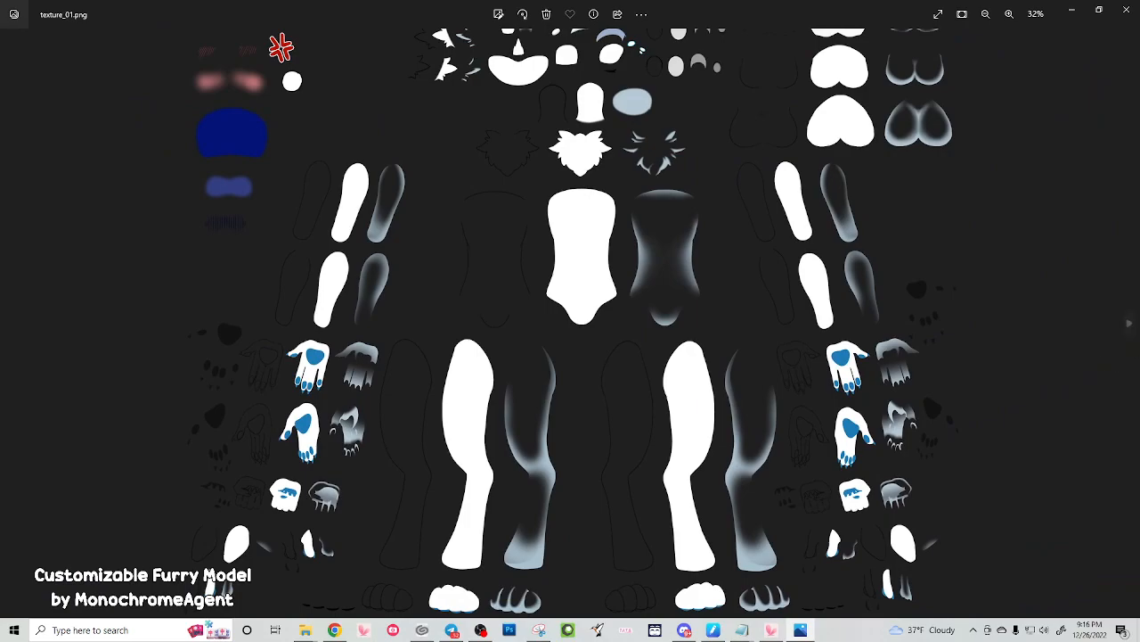
Look through texture_02 and texture_03, close the image viewer and folder window, and return to VTube Studio
{"action": "left_click", "coordinate": [1134, 332]}
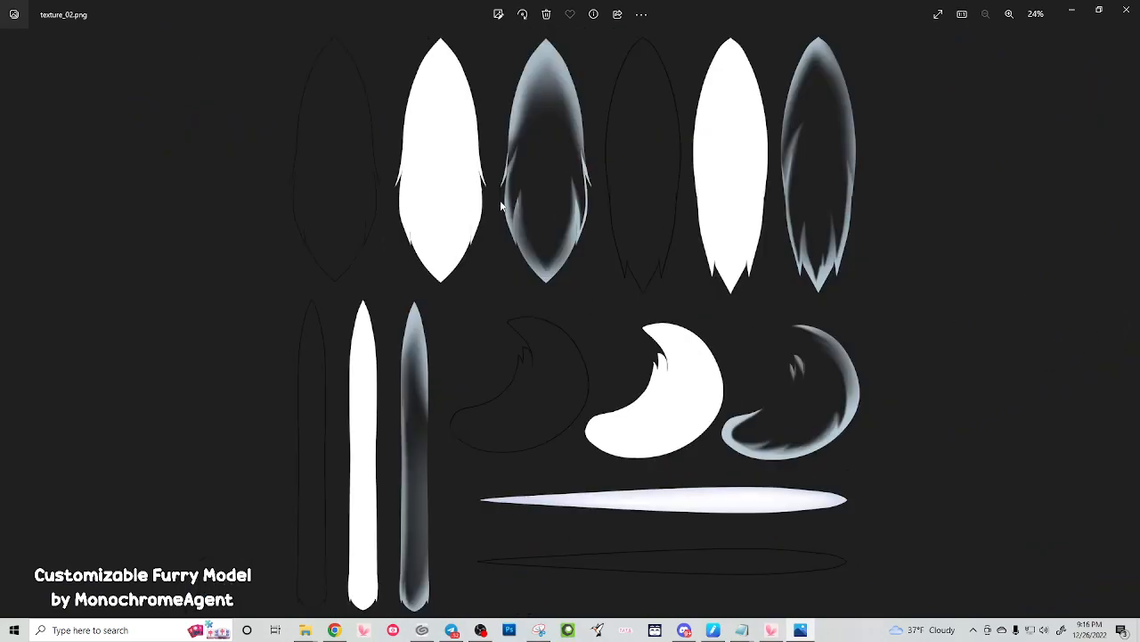
{"action": "left_click", "coordinate": [1132, 323]}
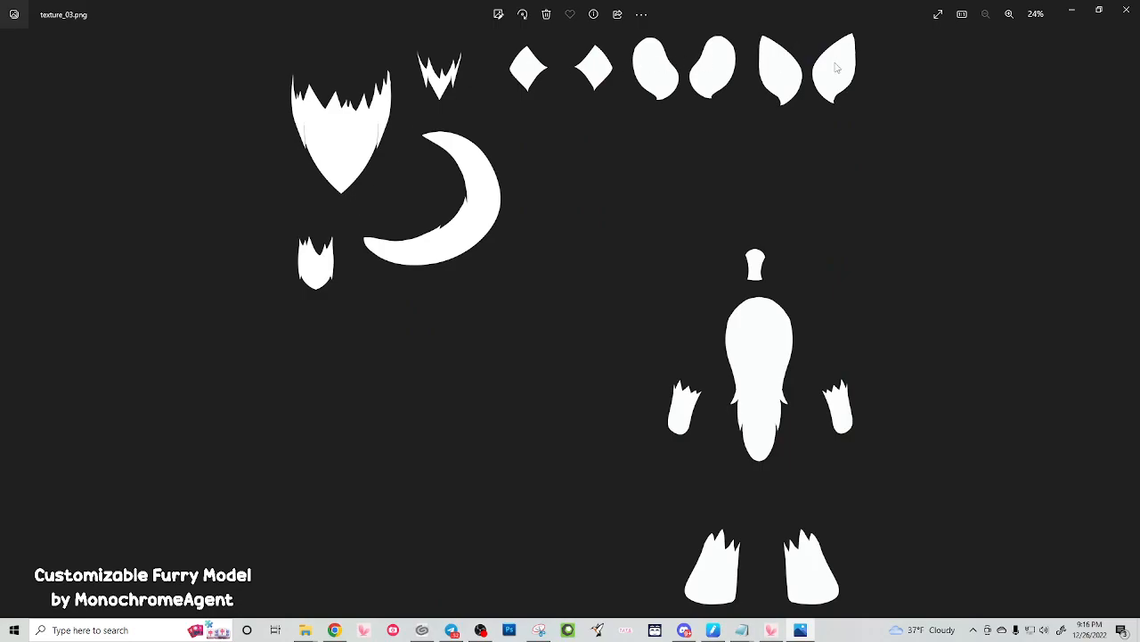
{"action": "left_click", "coordinate": [1131, 18]}
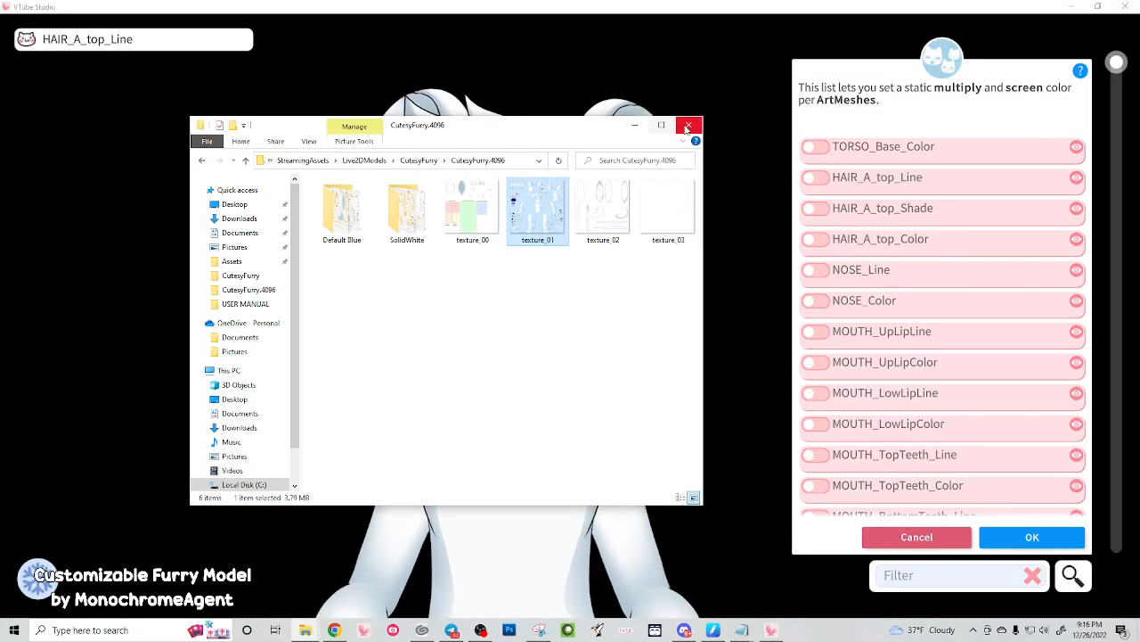
{"action": "left_click", "coordinate": [769, 362]}
{"action": "mouse_move", "coordinate": [306, 629]}
{"action": "left_click", "coordinate": [359, 590]}
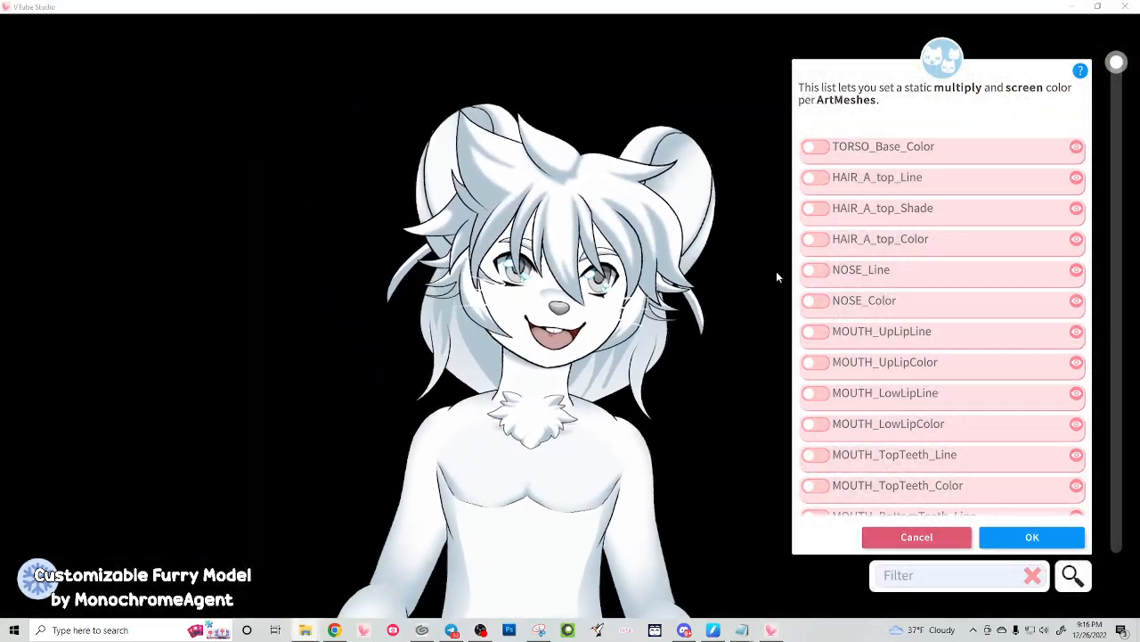
Browse the ArtMesh list and filter it by "TORSO_"
{"action": "mouse_move", "coordinate": [1114, 89]}
{"action": "left_mouse_down"}
{"action": "mouse_move", "coordinate": [1110, 425]}
{"action": "mouse_move", "coordinate": [1133, 531]}
{"action": "mouse_move", "coordinate": [1119, 538]}
{"action": "mouse_move", "coordinate": [1117, 101]}
{"action": "left_mouse_up"}
{"action": "scroll", "coordinate": [866, 230], "scroll_direction": "up", "scroll_amount": 3}
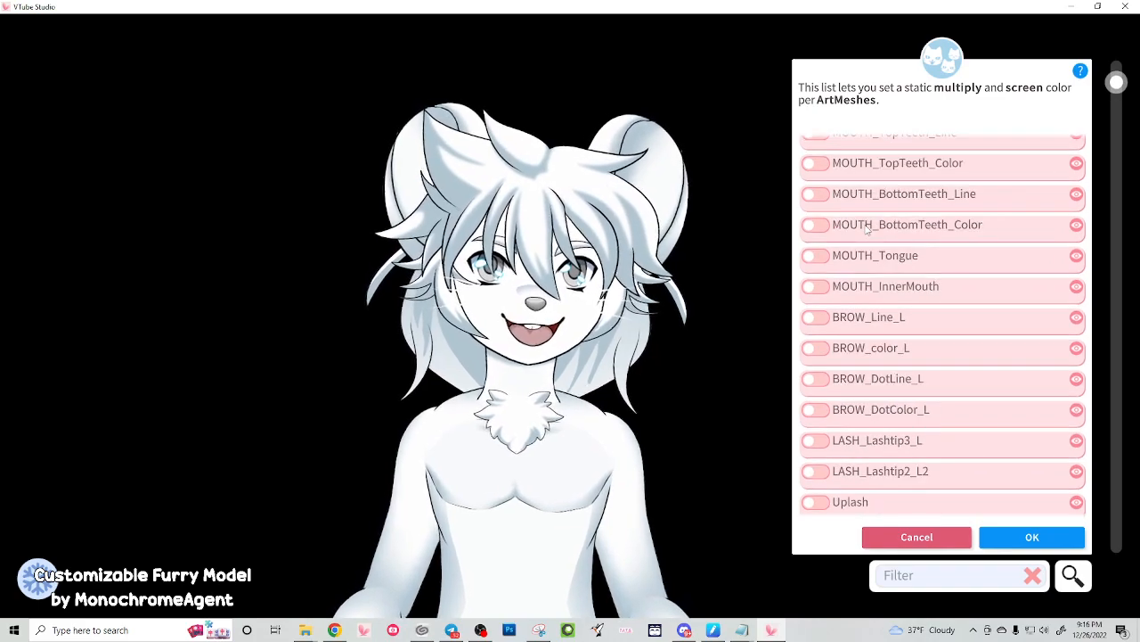
{"action": "scroll", "coordinate": [864, 267], "scroll_direction": "up", "scroll_amount": 2}
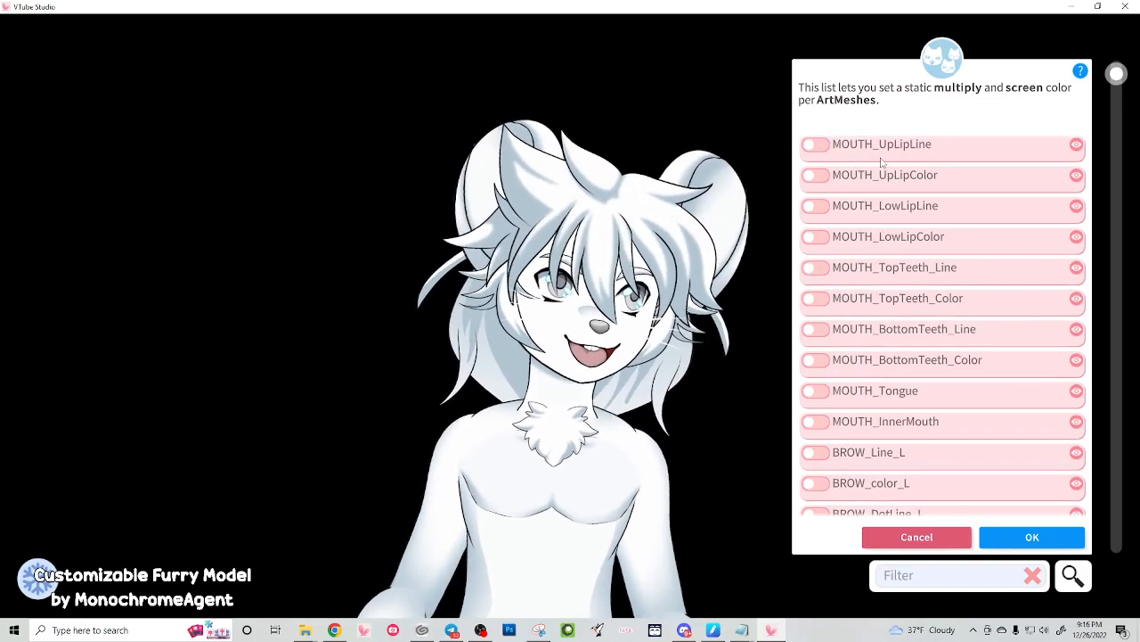
{"action": "scroll", "coordinate": [960, 178], "scroll_direction": "up", "scroll_amount": 2}
{"action": "scroll", "coordinate": [958, 190], "scroll_direction": "up", "scroll_amount": 2}
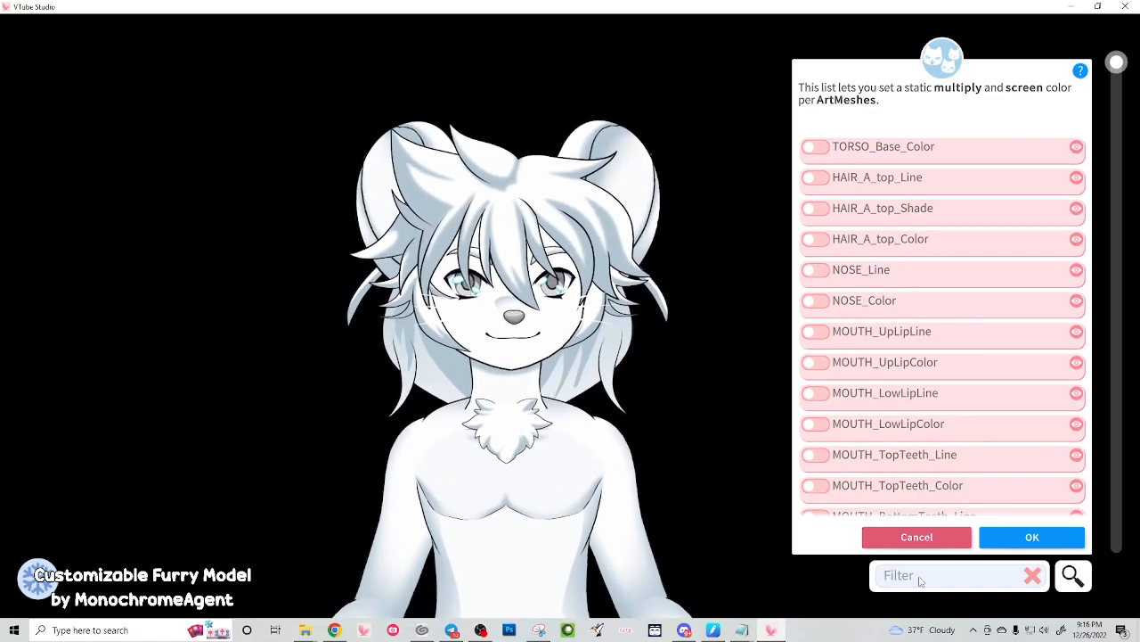
{"action": "left_click", "coordinate": [898, 576]}
{"action": "type", "text": "TORSO_"}
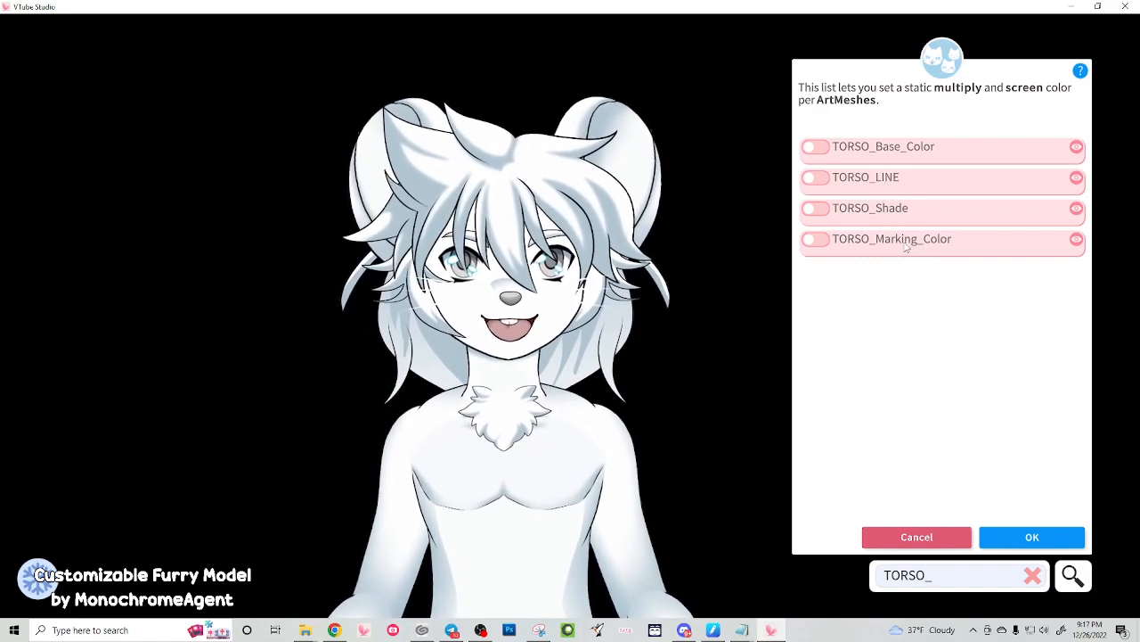
Enable TORSO_Base_Color with a bright yellow multiply color and accept its default screen color
{"action": "left_click_drag", "start_coordinate": [601, 373], "coordinate": [571, 172]}
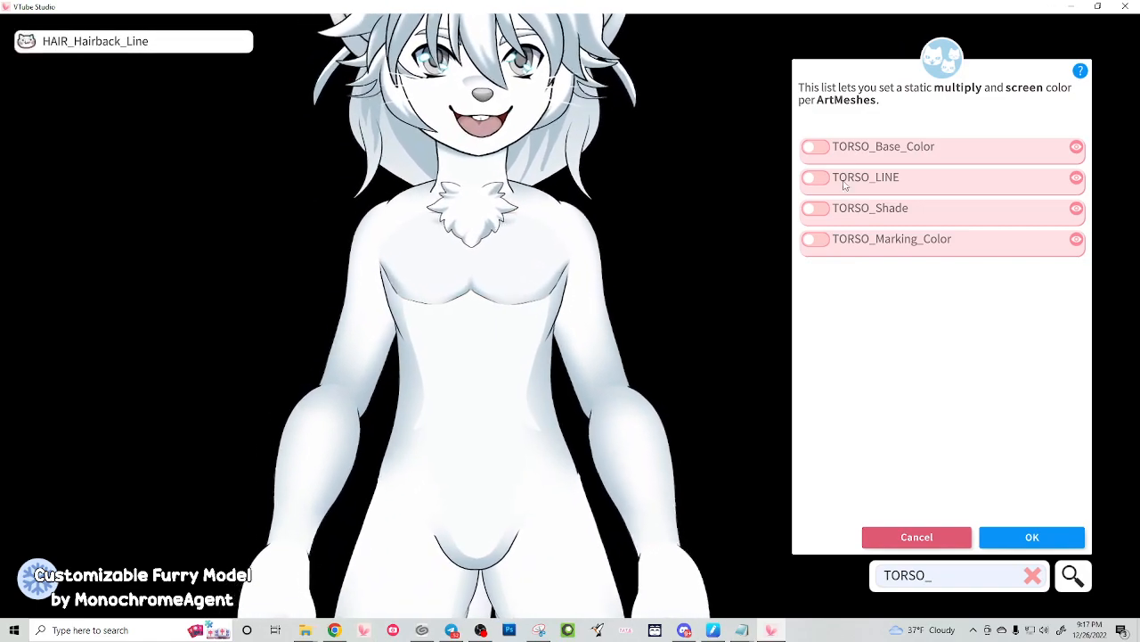
{"action": "left_click", "coordinate": [813, 149]}
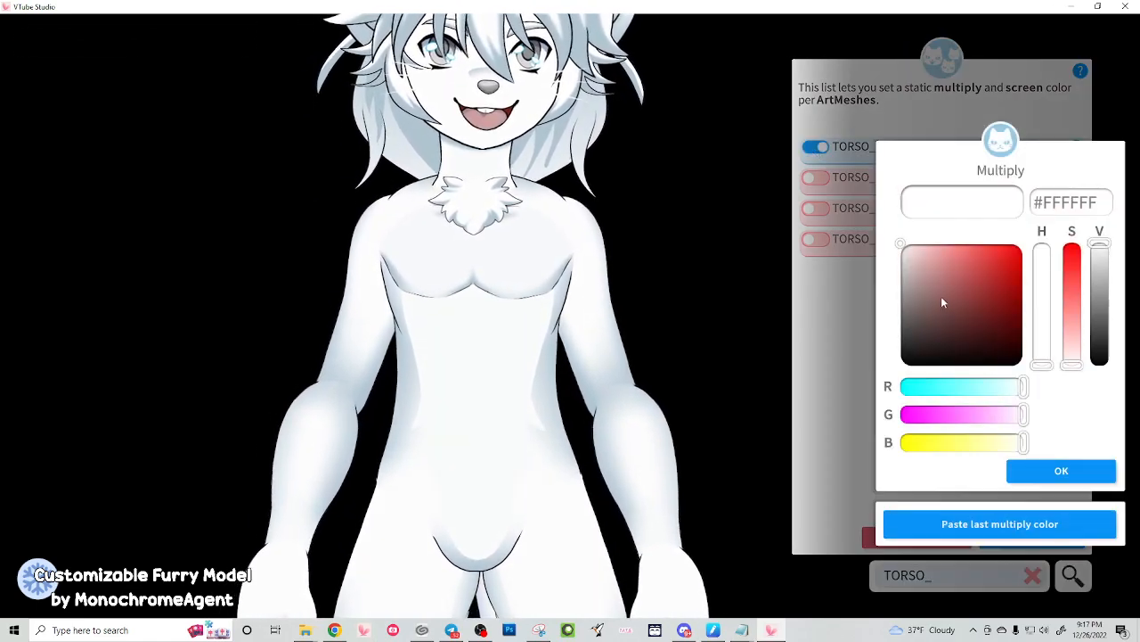
{"action": "left_click_drag", "start_coordinate": [951, 440], "coordinate": [946, 445]}
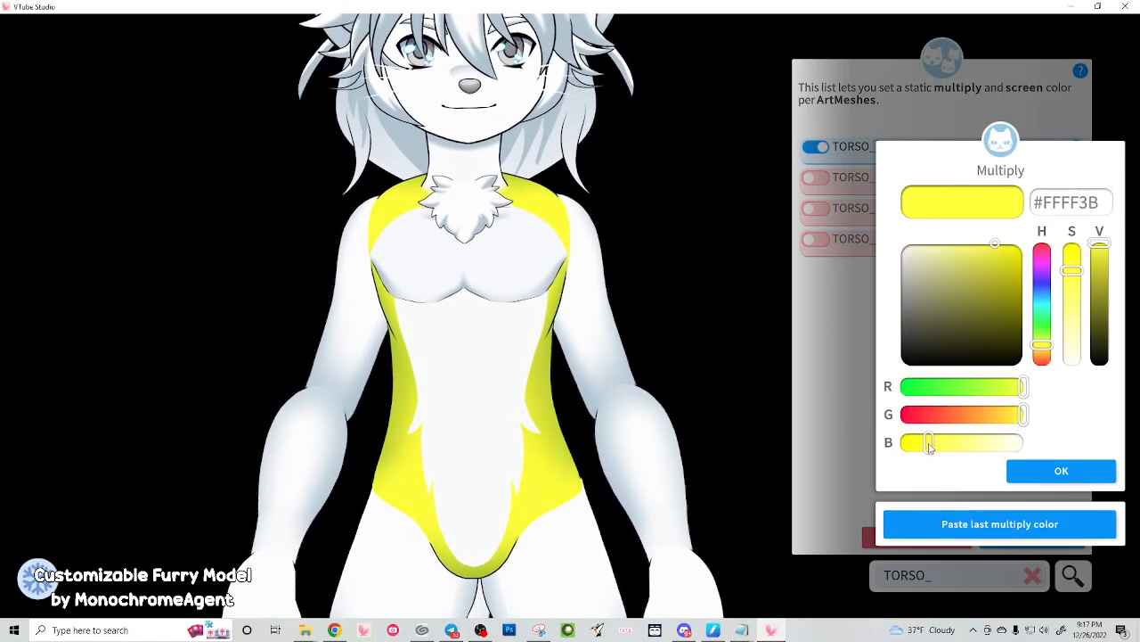
{"action": "left_click", "coordinate": [1029, 473]}
{"action": "left_click", "coordinate": [1045, 472]}
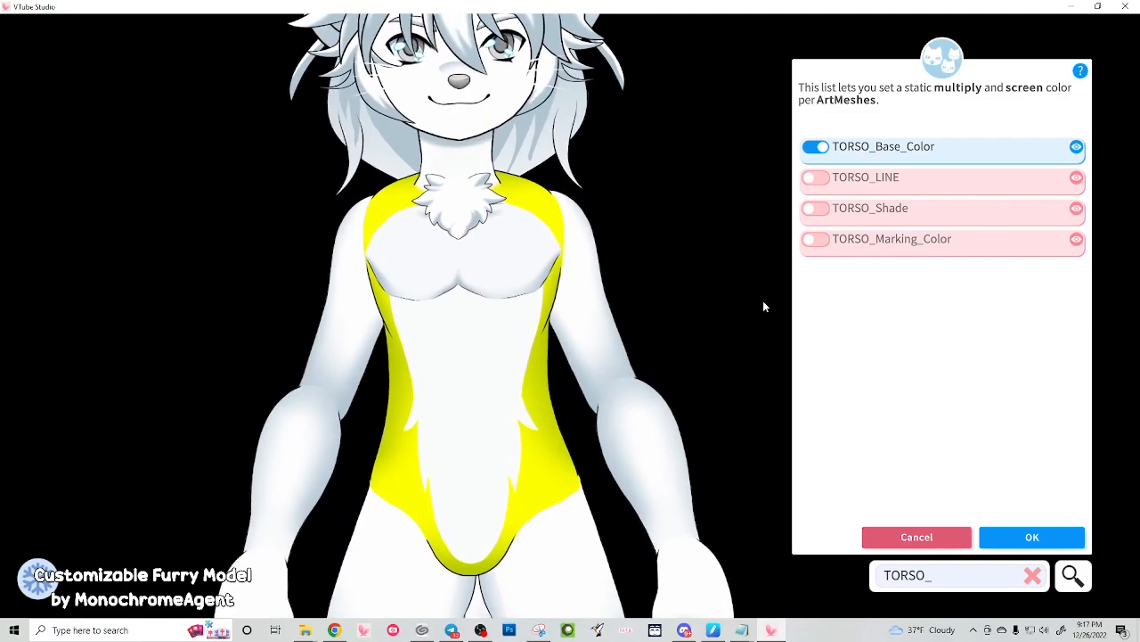
Enable TORSO_Marking_Color with a coral-red multiply color and keep its screen color at #000000
{"action": "left_click", "coordinate": [813, 241]}
{"action": "left_click_drag", "start_coordinate": [970, 425], "coordinate": [959, 419]}
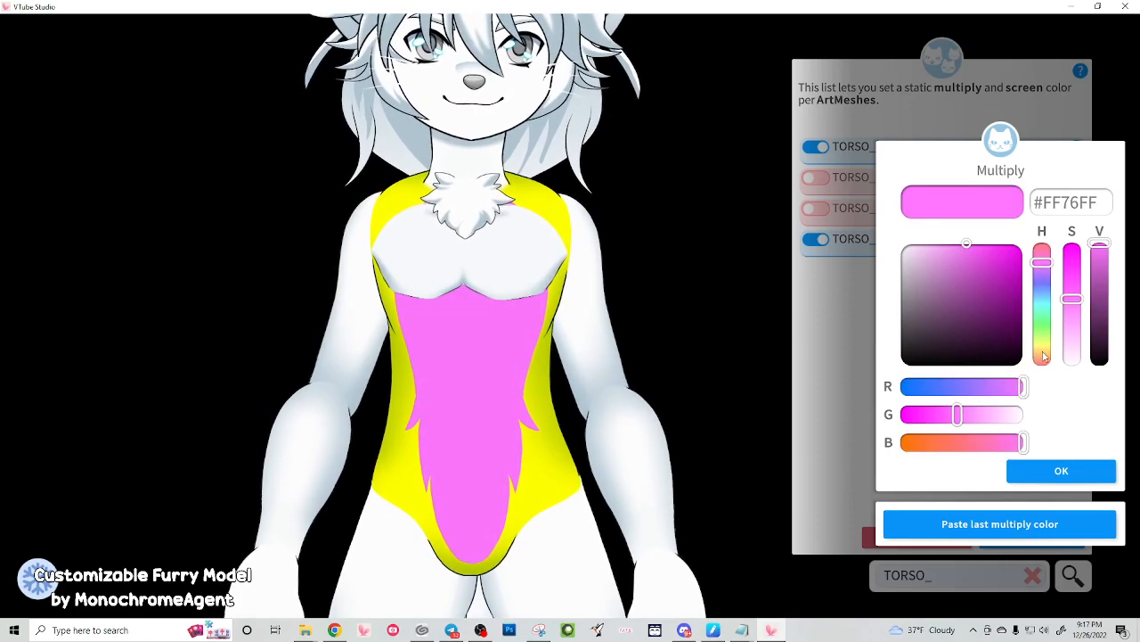
{"action": "left_click", "coordinate": [1045, 356]}
{"action": "left_click_drag", "start_coordinate": [990, 340], "coordinate": [975, 233]}
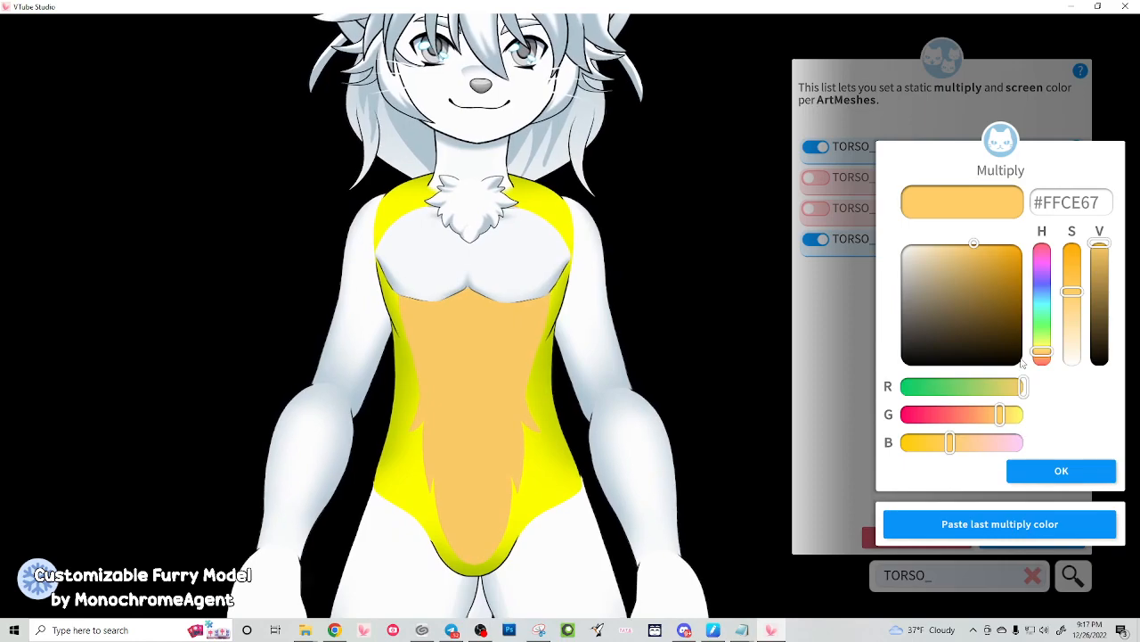
{"action": "left_click_drag", "start_coordinate": [1041, 303], "coordinate": [1047, 254]}
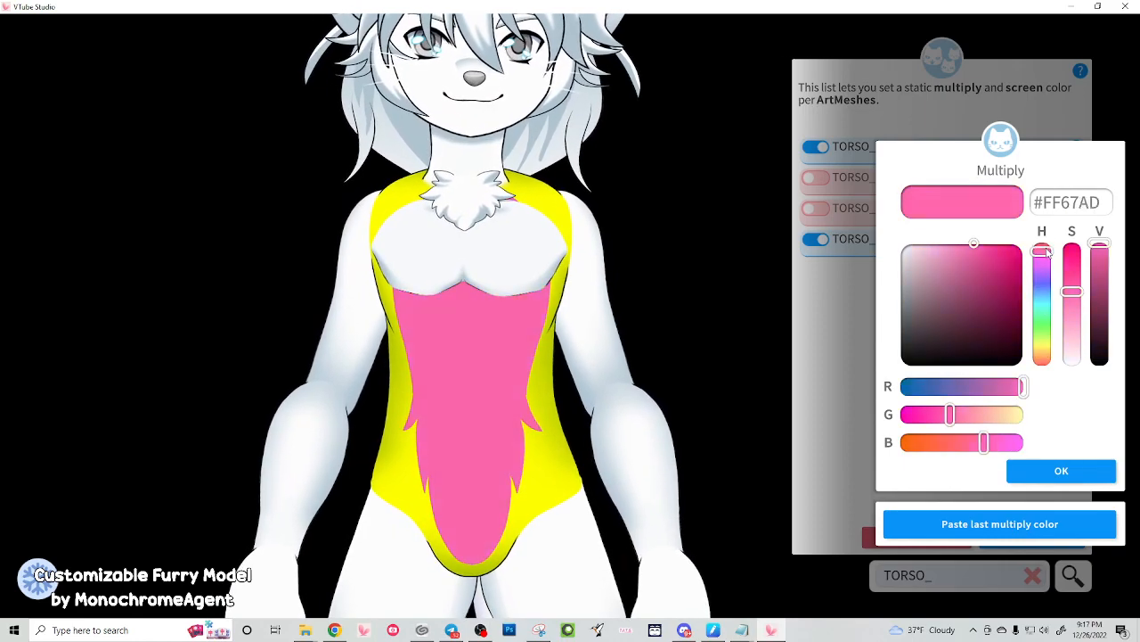
{"action": "left_click", "coordinate": [1040, 470]}
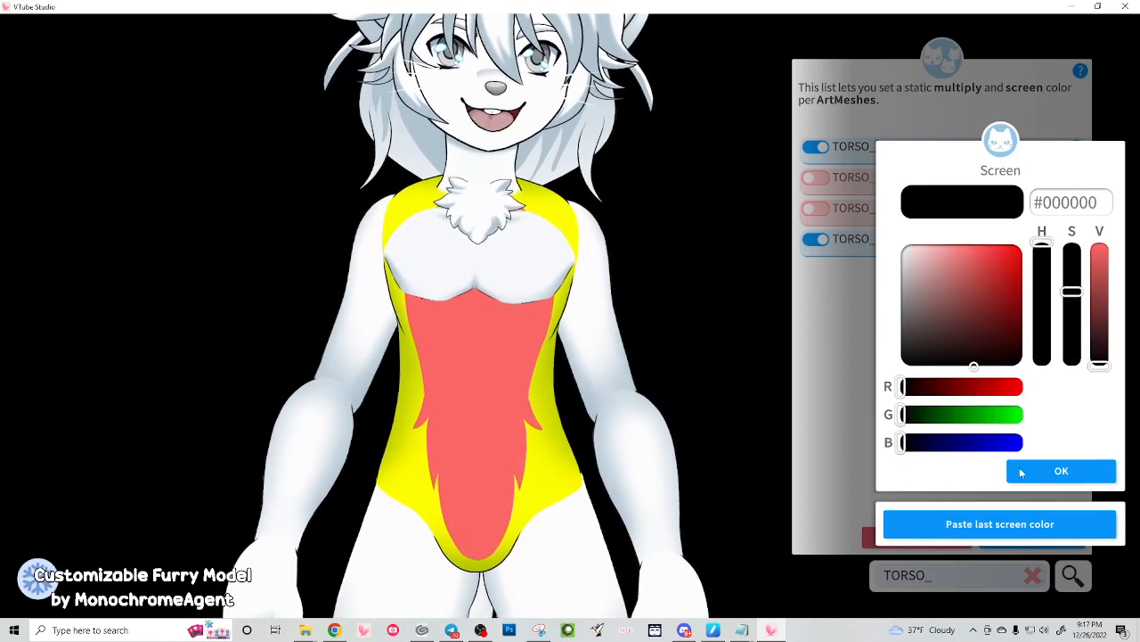
{"action": "left_click", "coordinate": [1049, 474]}
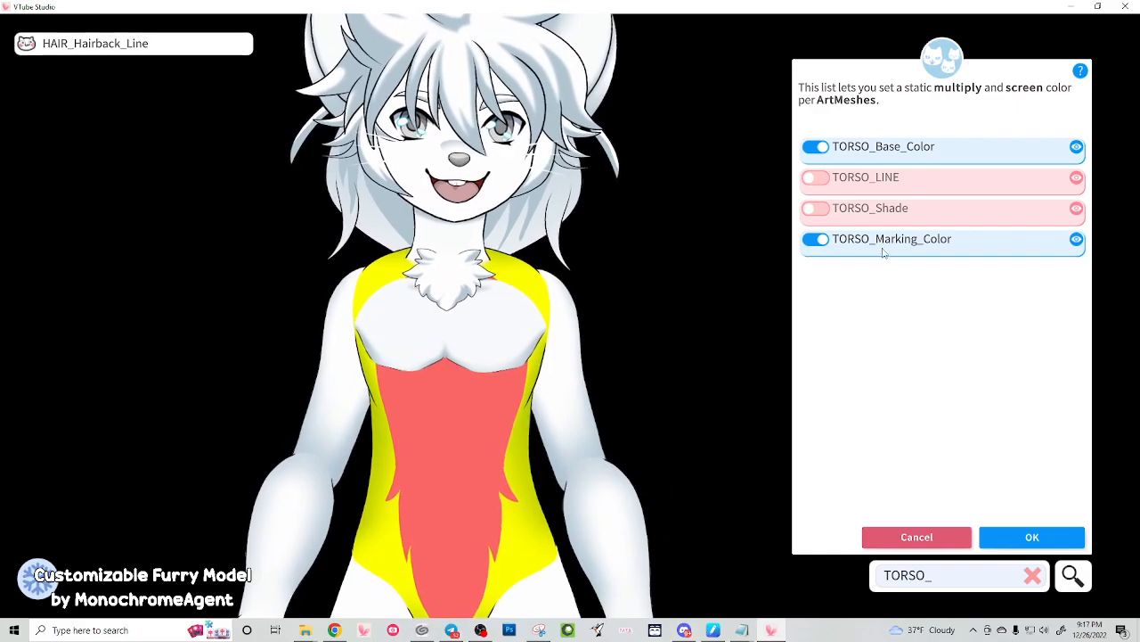
Pick the chest, forearm and hair on the model to list the ArtMeshes under each spot
{"action": "left_click", "coordinate": [501, 334]}
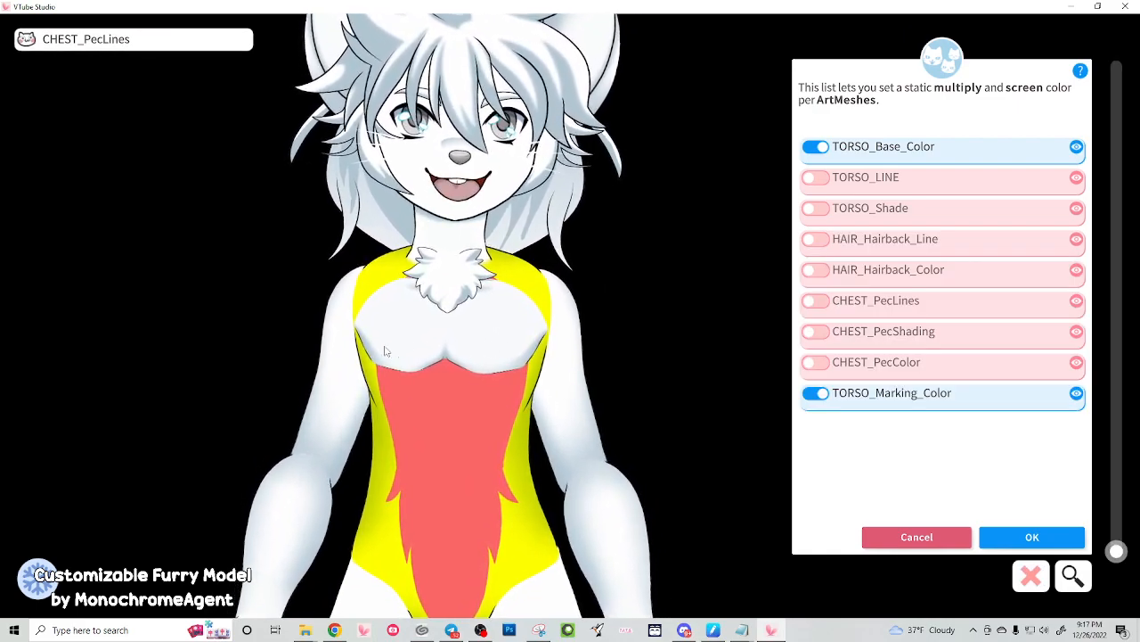
{"action": "left_click", "coordinate": [411, 323]}
{"action": "left_click", "coordinate": [574, 392]}
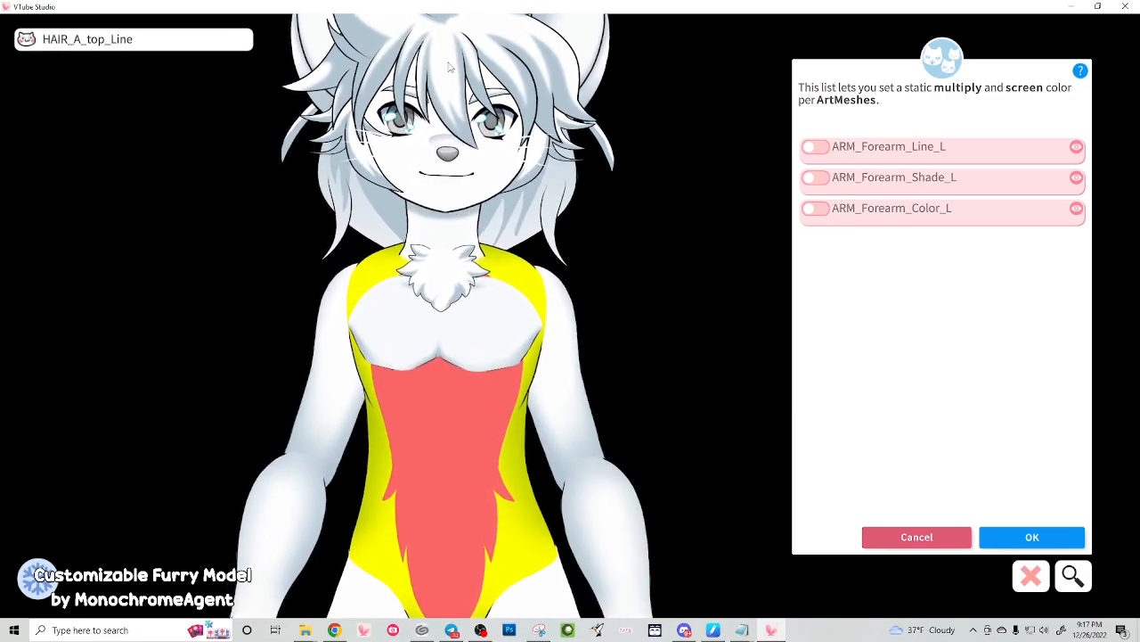
{"action": "left_click", "coordinate": [416, 145]}
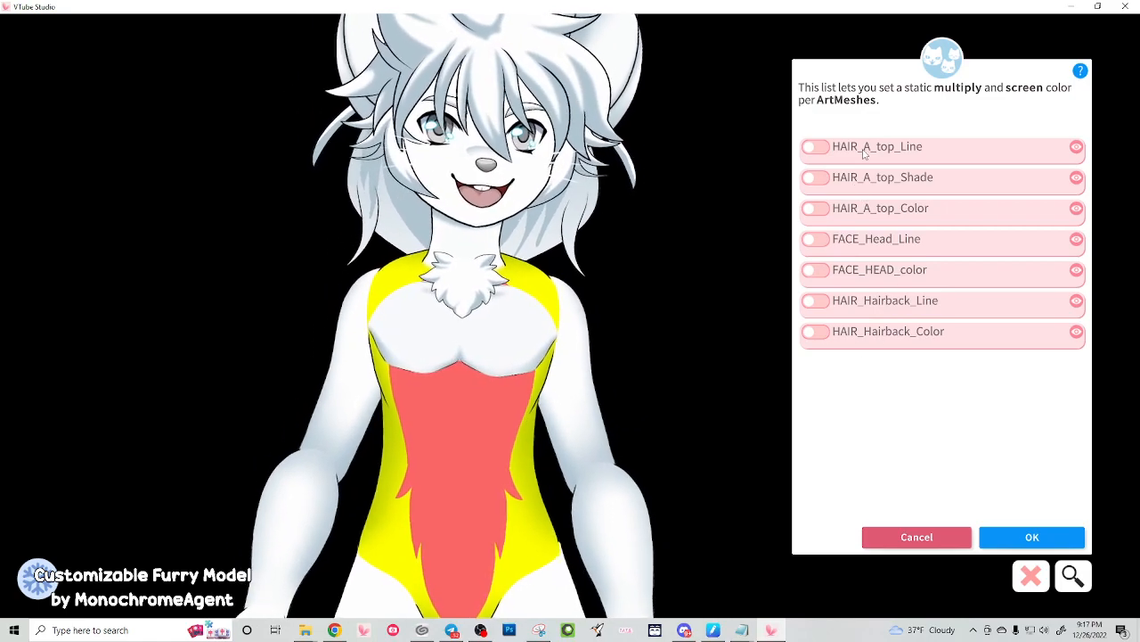
Enable CHEST_PecColor by picking the chest, paste the last multiply color #FF6767, and accept its default screen color
{"action": "left_click", "coordinate": [477, 332]}
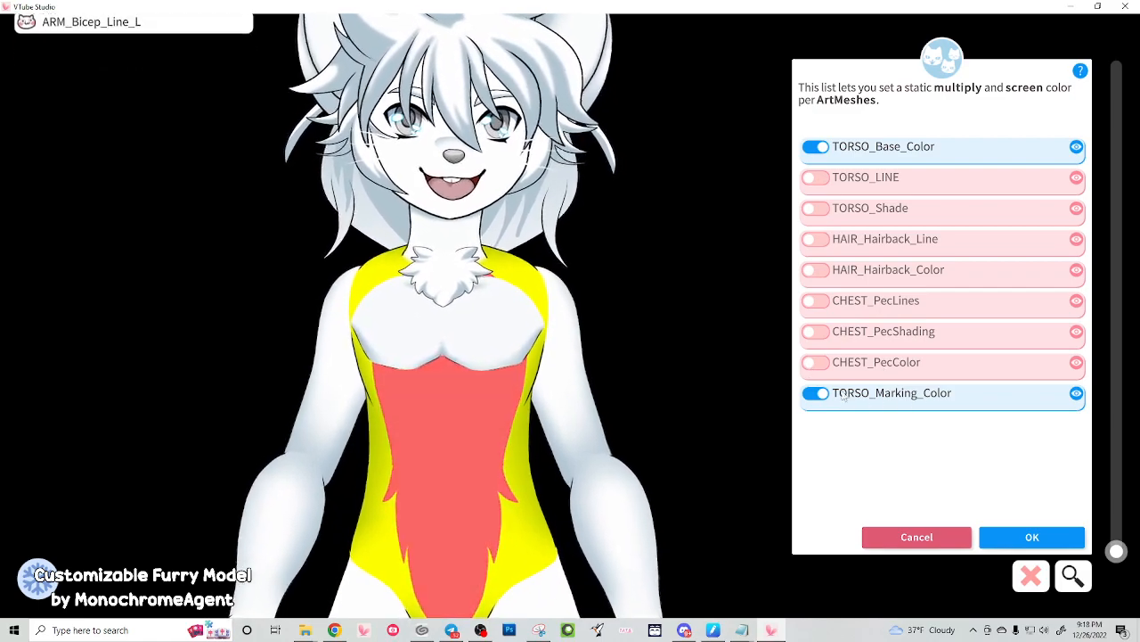
{"action": "left_click", "coordinate": [869, 365]}
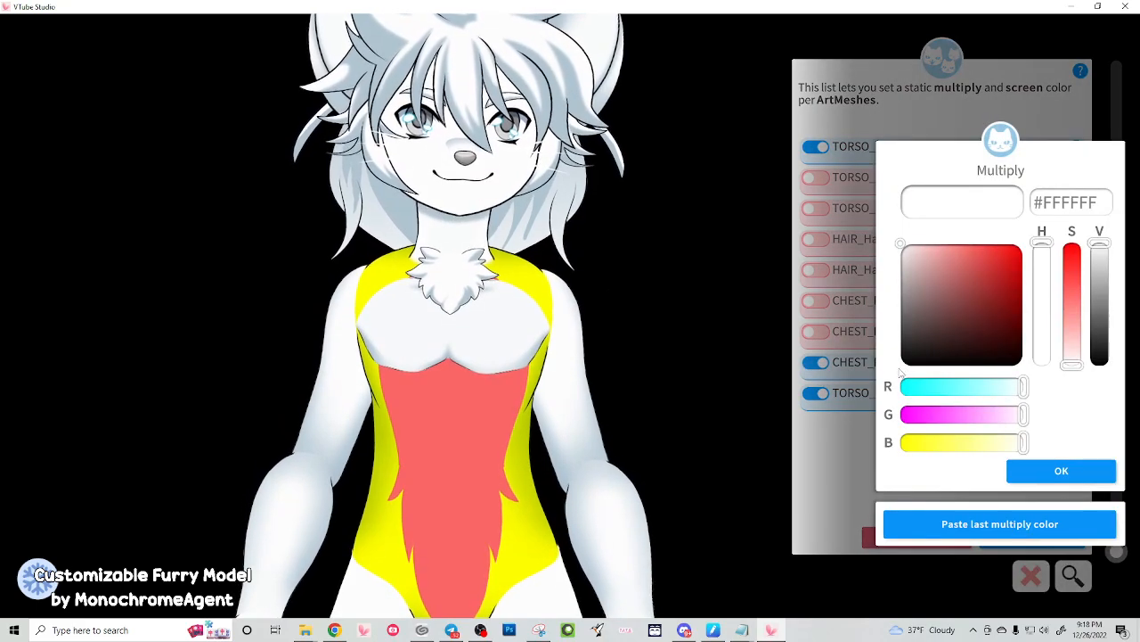
{"action": "left_click", "coordinate": [986, 521]}
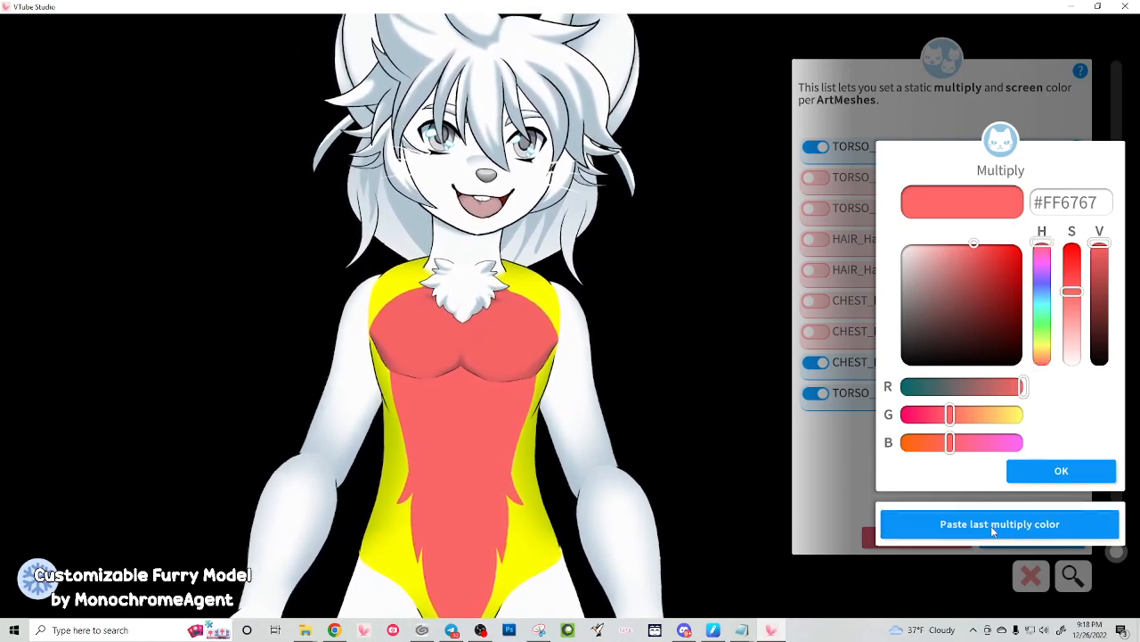
{"action": "left_click", "coordinate": [1051, 479]}
{"action": "left_click", "coordinate": [1053, 469]}
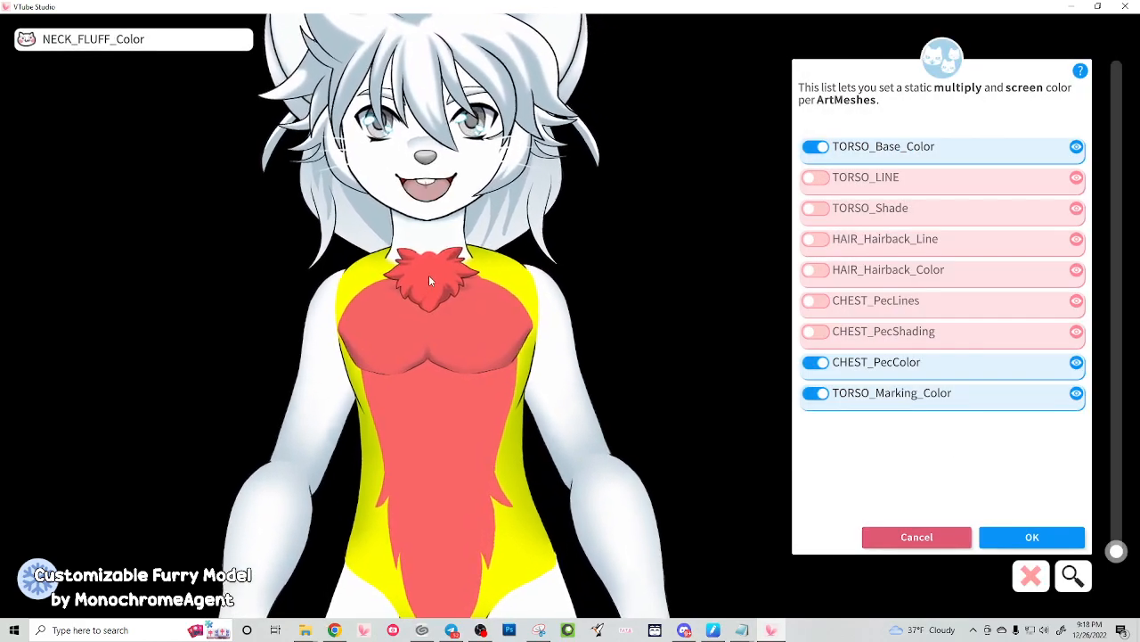
Pick the neck fluff to inspect its ArtMeshes, clear that selection and filter the list by "neck_"
{"action": "left_click", "coordinate": [429, 274]}
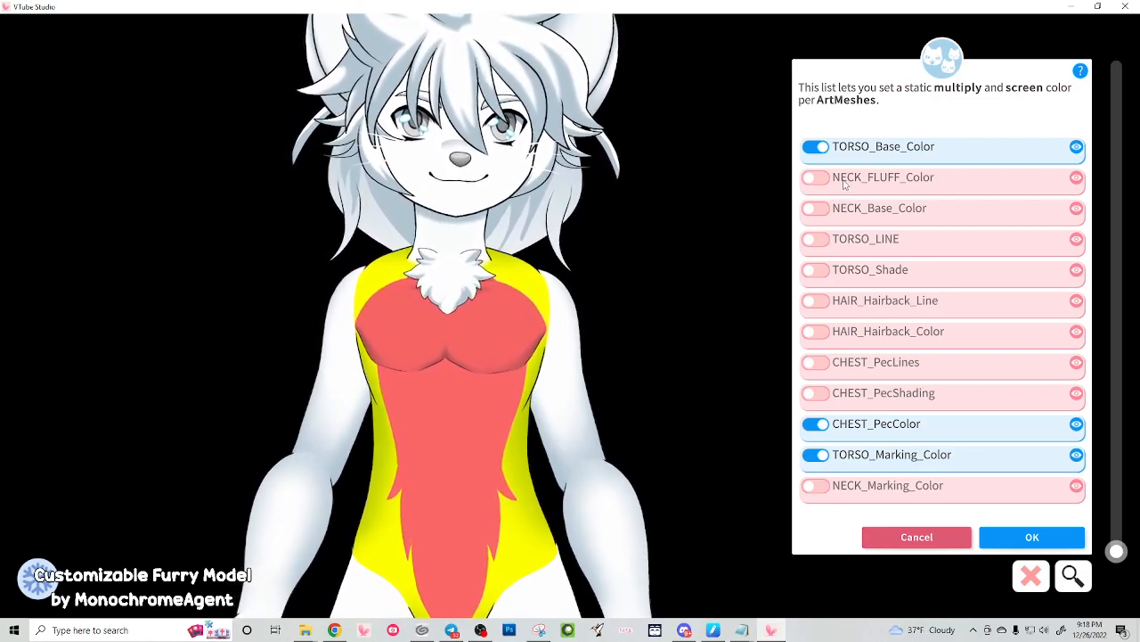
{"action": "left_click", "coordinate": [443, 264]}
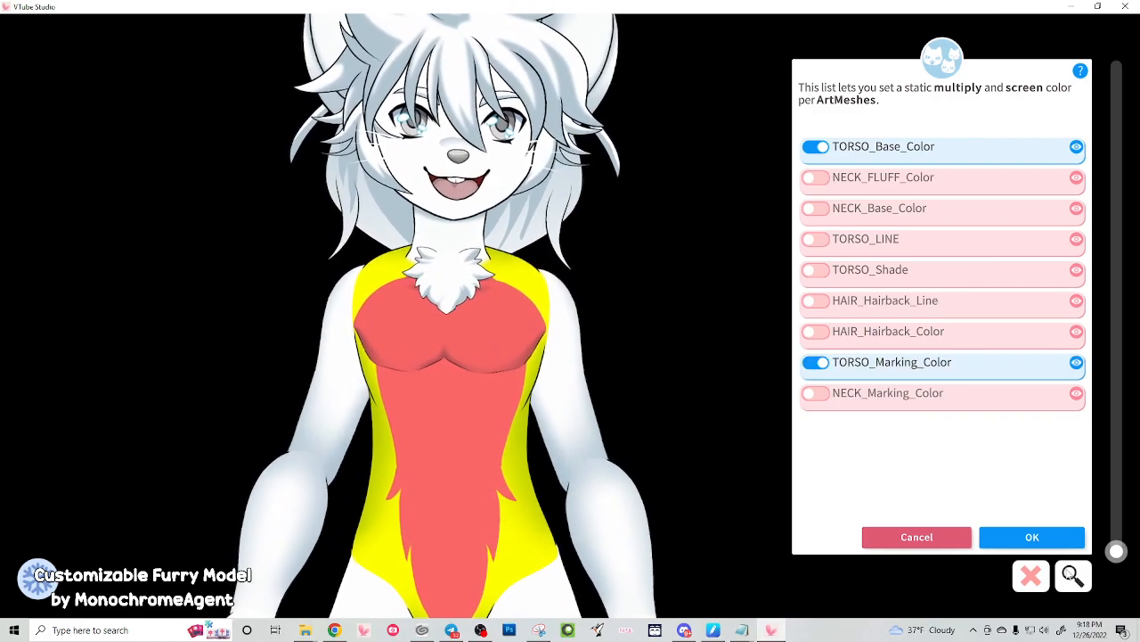
{"action": "left_click", "coordinate": [1030, 577]}
{"action": "left_click", "coordinate": [894, 575]}
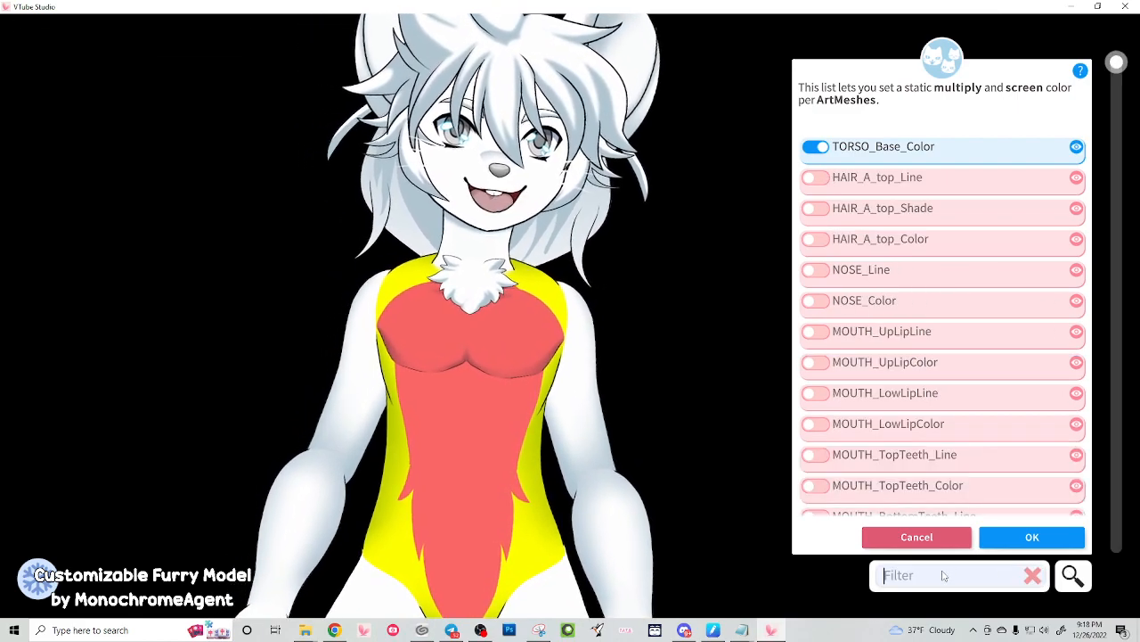
{"action": "type", "text": "neck_"}
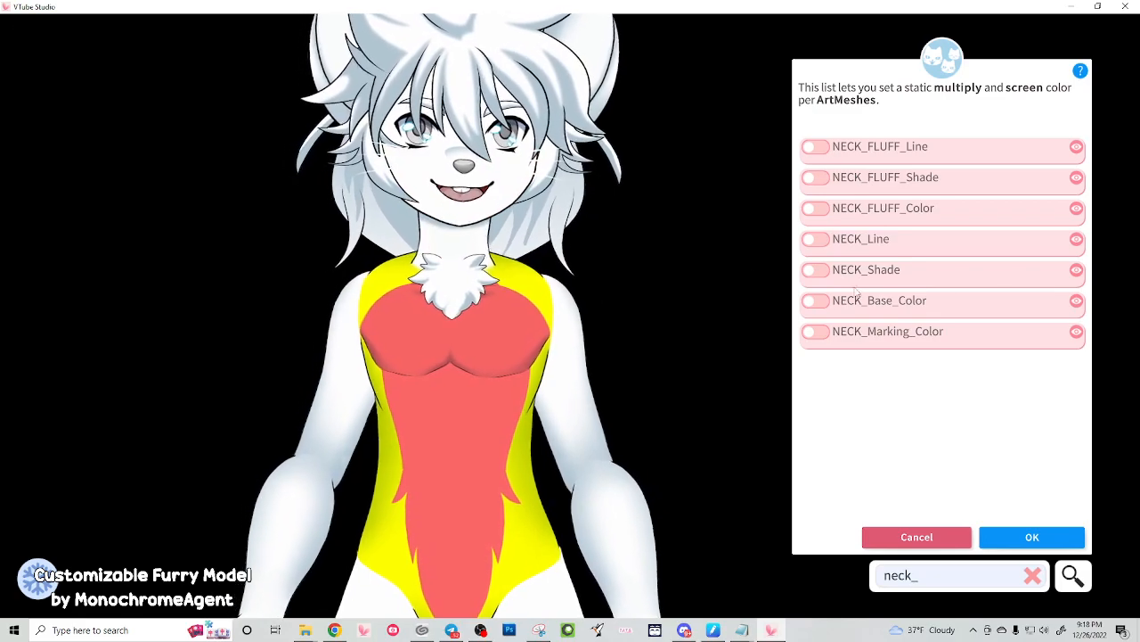
Enable NECK_Marking_Color with the red multiply color #DE5050 and keep its screen color at #000000
{"action": "left_click", "coordinate": [815, 331]}
{"action": "left_click", "coordinate": [1058, 479]}
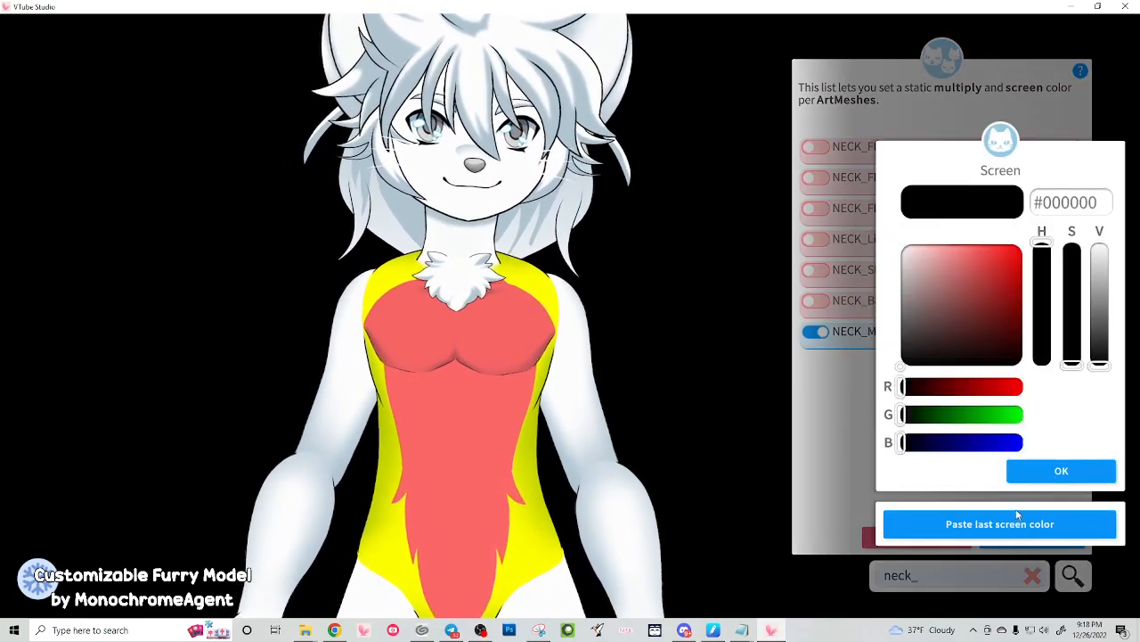
{"action": "left_click", "coordinate": [1055, 472]}
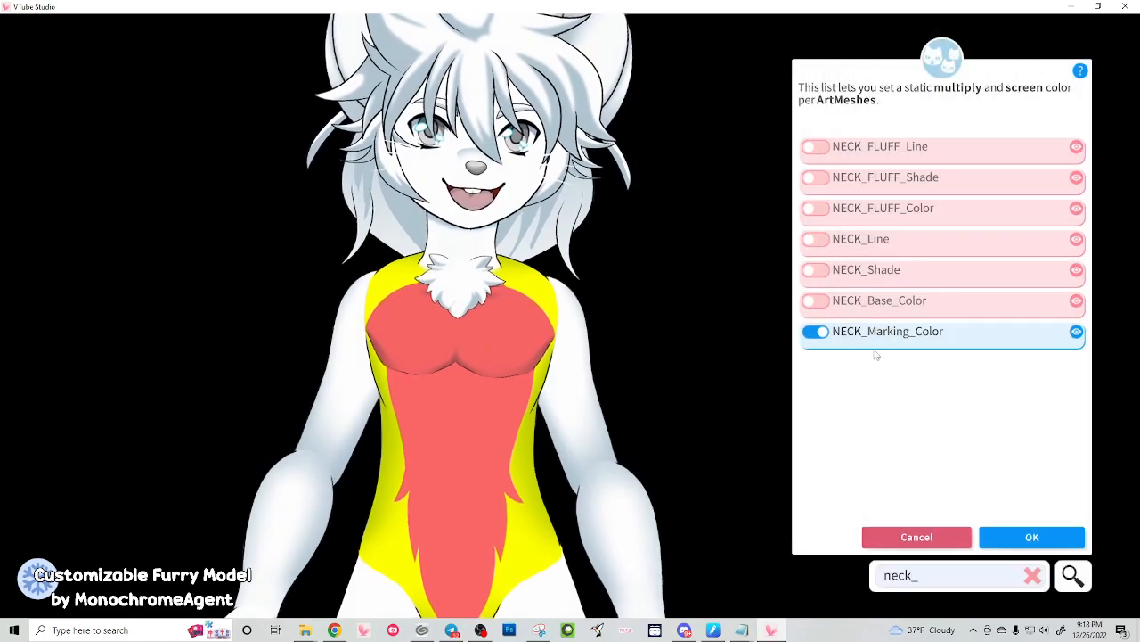
{"action": "left_click", "coordinate": [822, 336]}
{"action": "left_click_drag", "start_coordinate": [977, 355], "coordinate": [959, 282]}
{"action": "left_click_drag", "start_coordinate": [967, 270], "coordinate": [983, 260]}
{"action": "mouse_move", "coordinate": [1072, 284]}
{"action": "left_mouse_down"}
{"action": "mouse_move", "coordinate": [1074, 301]}
{"action": "mouse_move", "coordinate": [1078, 291]}
{"action": "left_mouse_up"}
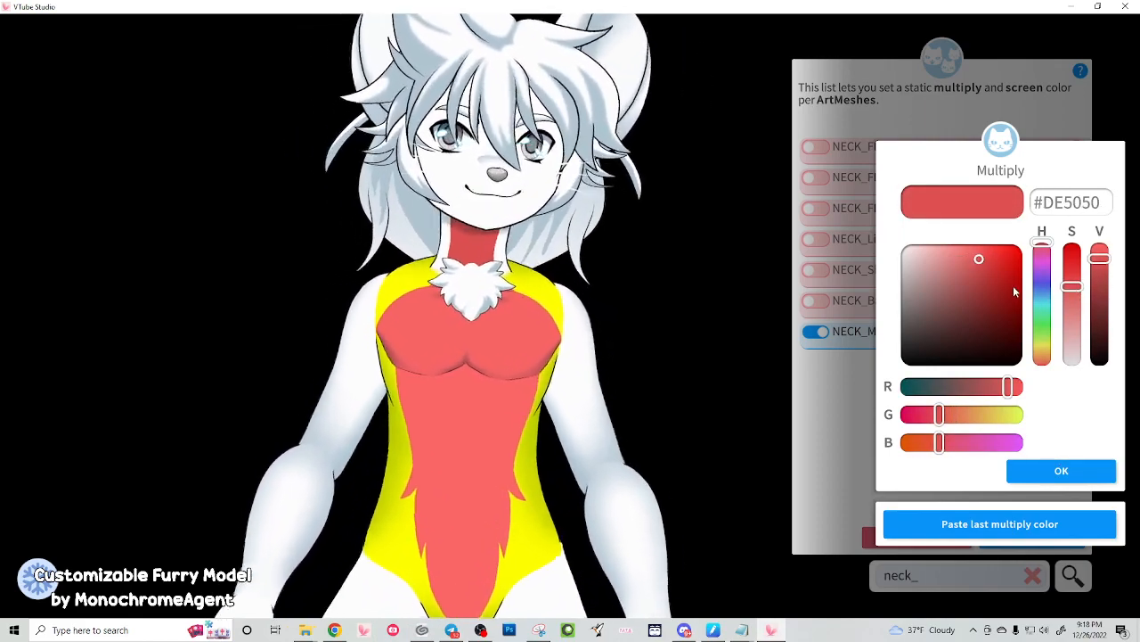
{"action": "left_click", "coordinate": [1051, 475]}
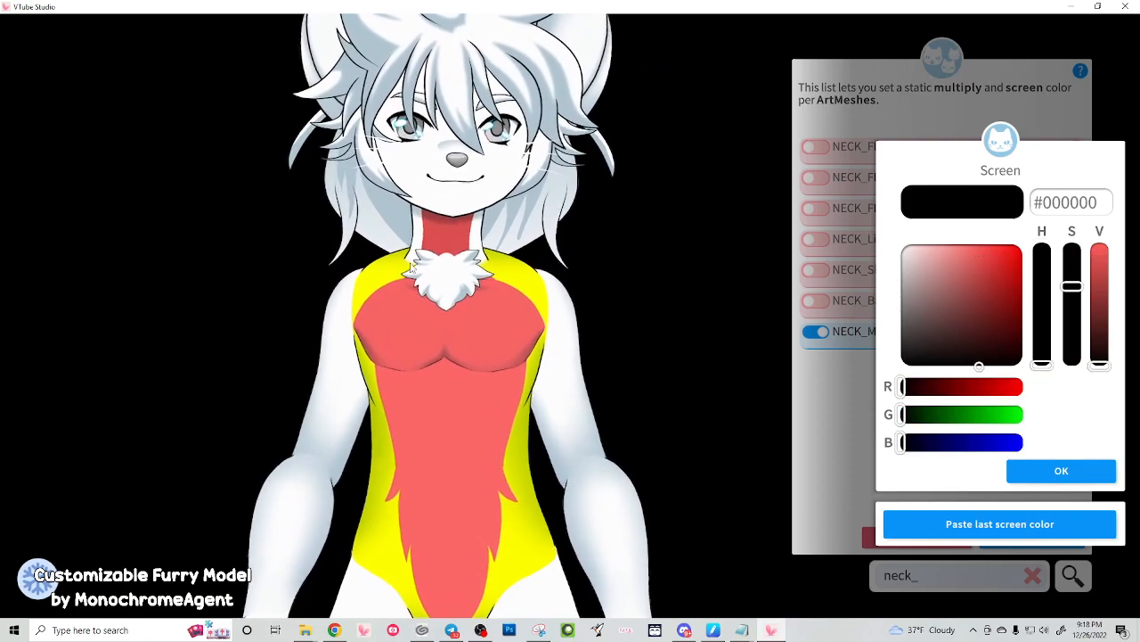
{"action": "left_click", "coordinate": [1063, 467]}
Enable NECK_Base_Color with a bright yellow multiply color and keep its screen color at #000000
{"action": "left_click", "coordinate": [813, 304]}
{"action": "left_click", "coordinate": [920, 445]}
{"action": "left_click", "coordinate": [1109, 476]}
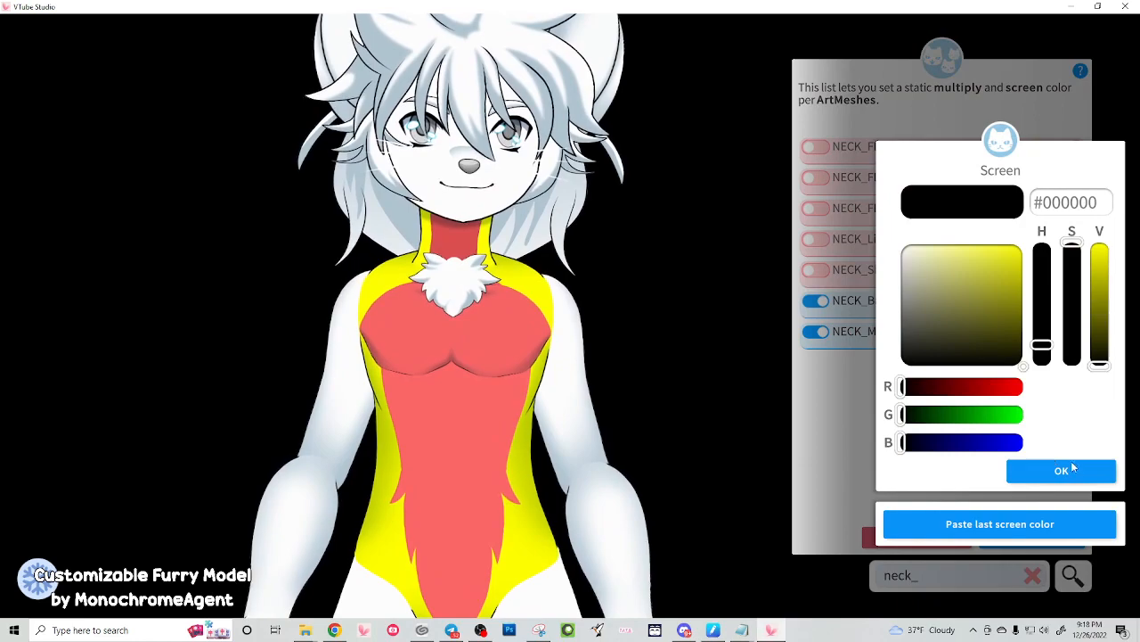
{"action": "left_click", "coordinate": [1058, 470]}
Enable NECK_Shade with a light purple multiply color of about #B764FF and keep its screen color at #000000
{"action": "left_click", "coordinate": [814, 270]}
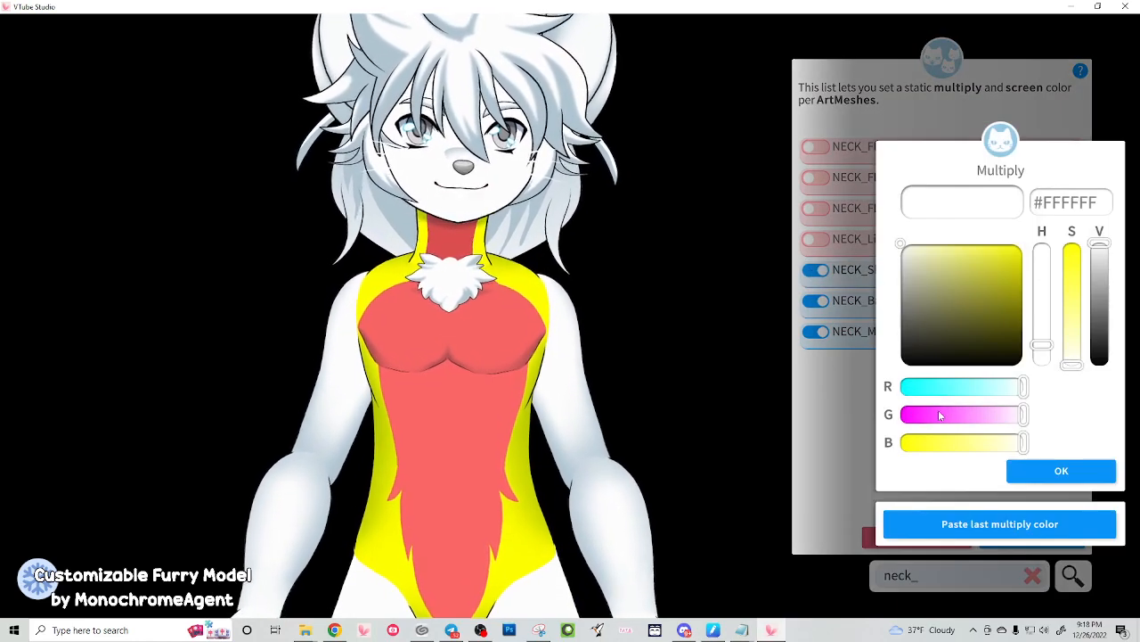
{"action": "left_click_drag", "start_coordinate": [940, 415], "coordinate": [898, 415]}
{"action": "left_click_drag", "start_coordinate": [1022, 386], "coordinate": [979, 401]}
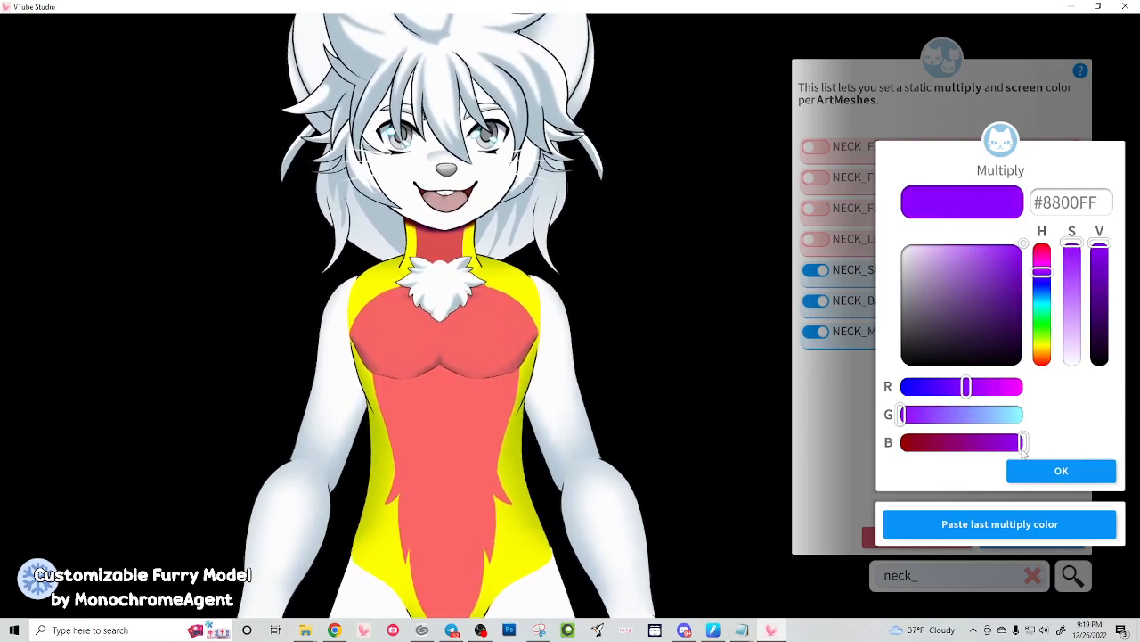
{"action": "mouse_move", "coordinate": [1076, 318]}
{"action": "left_mouse_down"}
{"action": "mouse_move", "coordinate": [1072, 372]}
{"action": "mouse_move", "coordinate": [1073, 307]}
{"action": "mouse_move", "coordinate": [1092, 333]}
{"action": "mouse_move", "coordinate": [1086, 354]}
{"action": "mouse_move", "coordinate": [1078, 245]}
{"action": "mouse_move", "coordinate": [1080, 296]}
{"action": "left_mouse_up"}
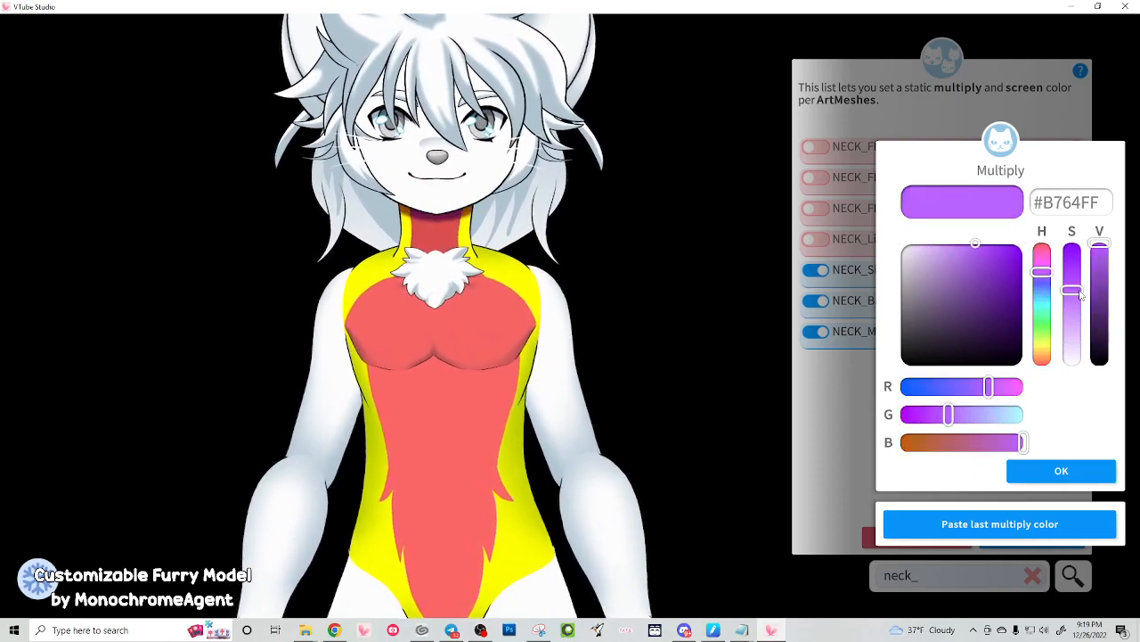
{"action": "left_click", "coordinate": [1055, 475]}
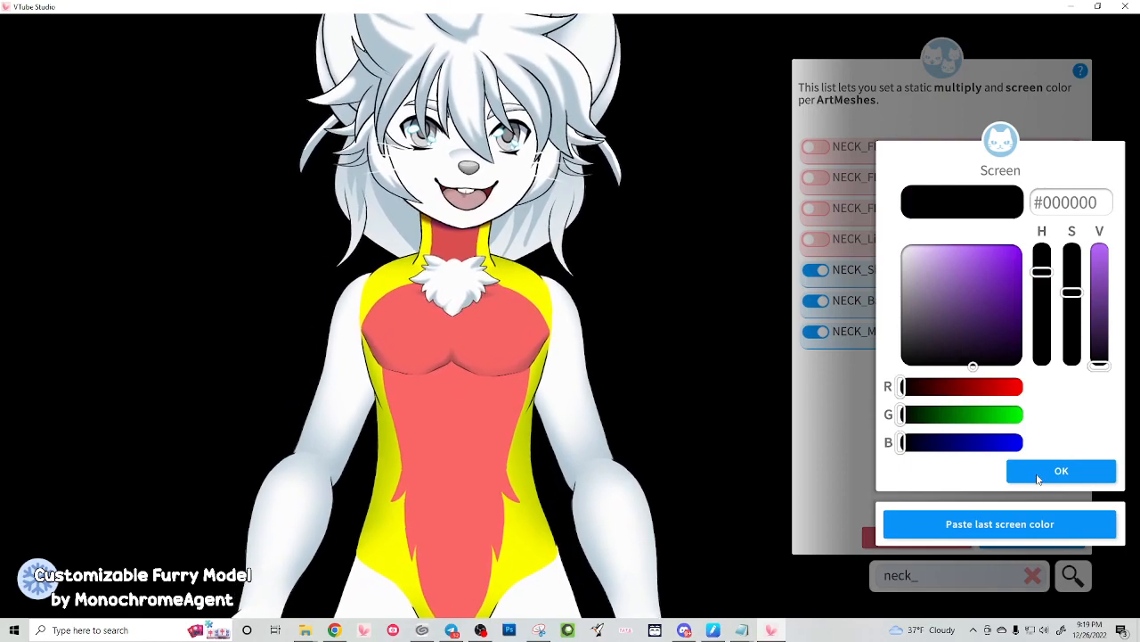
{"action": "left_click", "coordinate": [1039, 474]}
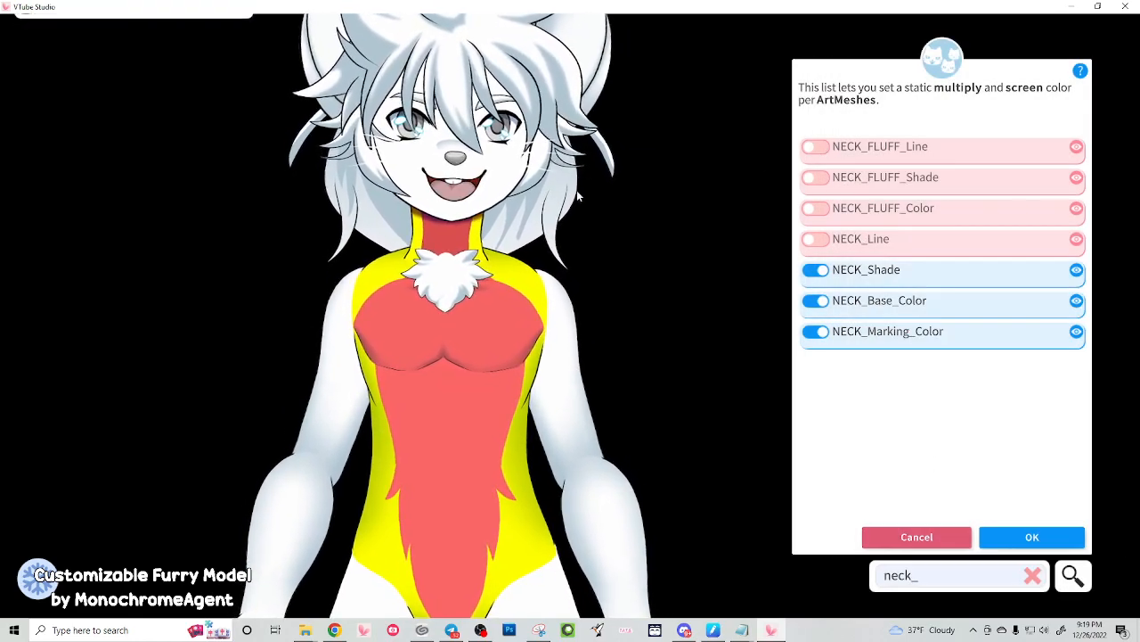
Enable NECK_FLUFF_Shade with the purple multiply color #A74FF3 and accept its default screen color
{"action": "left_click", "coordinate": [816, 176]}
{"action": "left_click", "coordinate": [984, 250]}
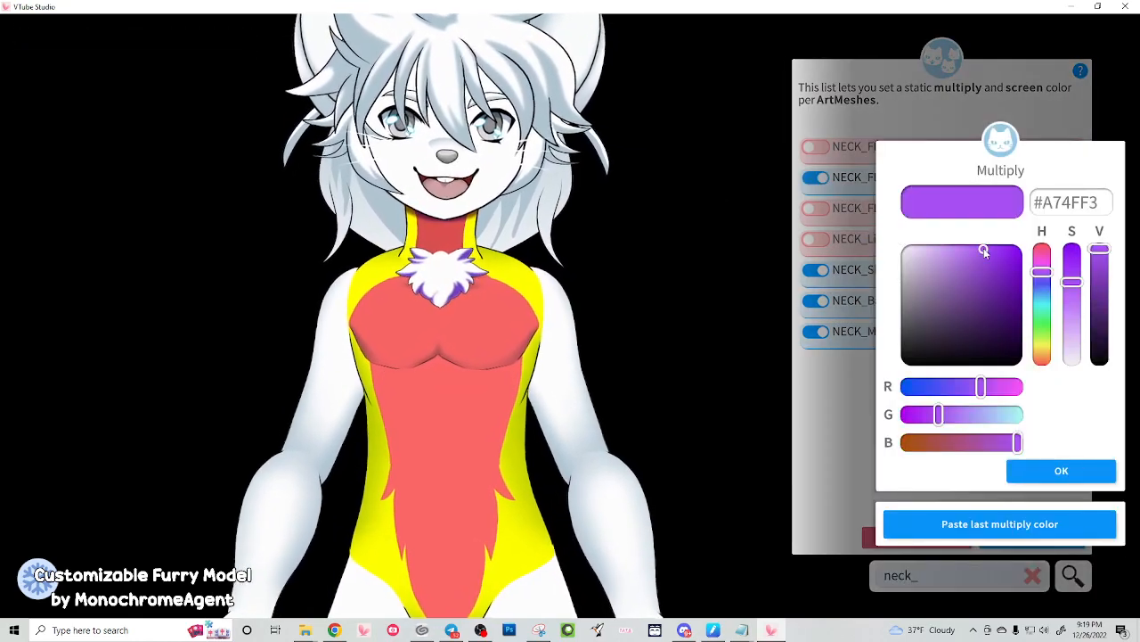
{"action": "left_click", "coordinate": [1054, 470]}
{"action": "left_click", "coordinate": [1061, 472]}
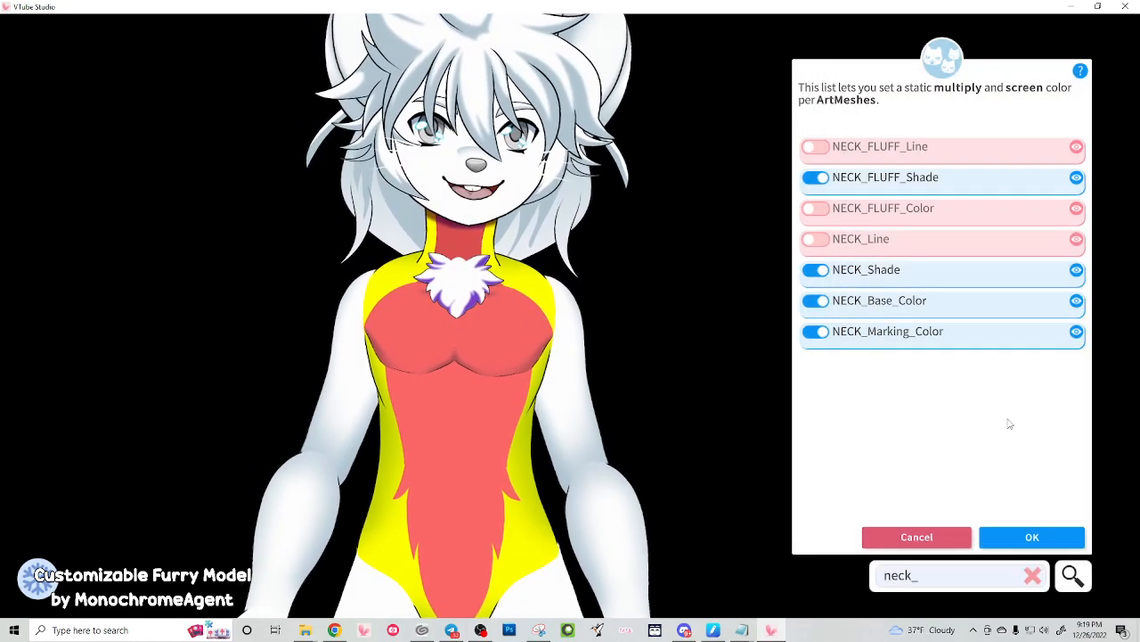
Enable NECK_FLUFF_Color with a soft light purple multiply color and keep its screen color at #000000
{"action": "left_click", "coordinate": [811, 213]}
{"action": "left_click_drag", "start_coordinate": [960, 317], "coordinate": [951, 261]}
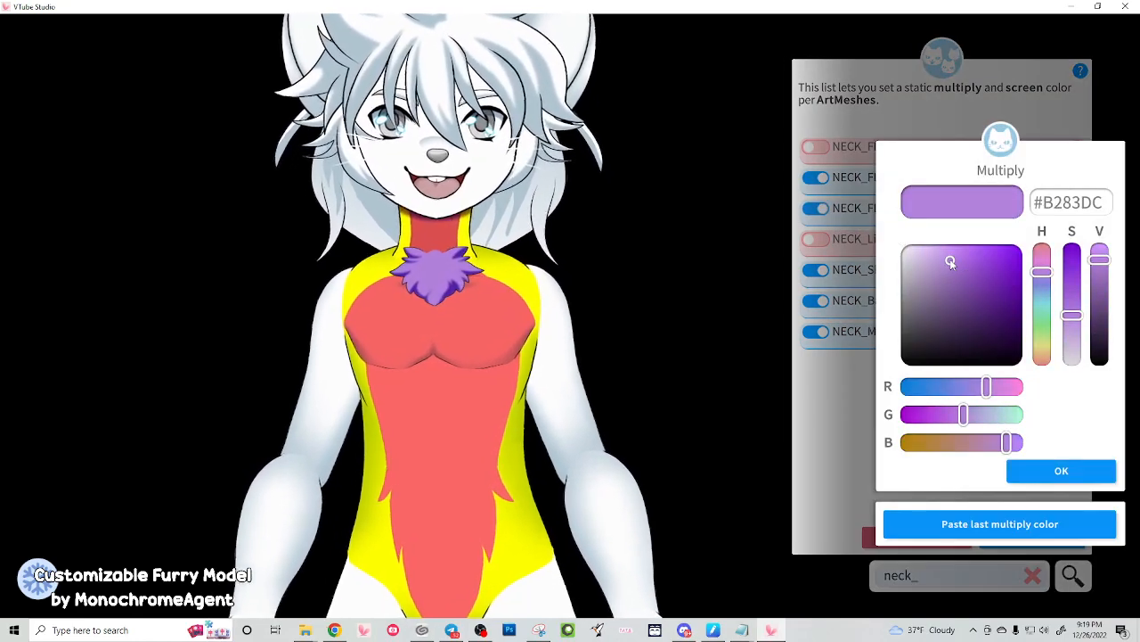
{"action": "left_click", "coordinate": [1061, 470]}
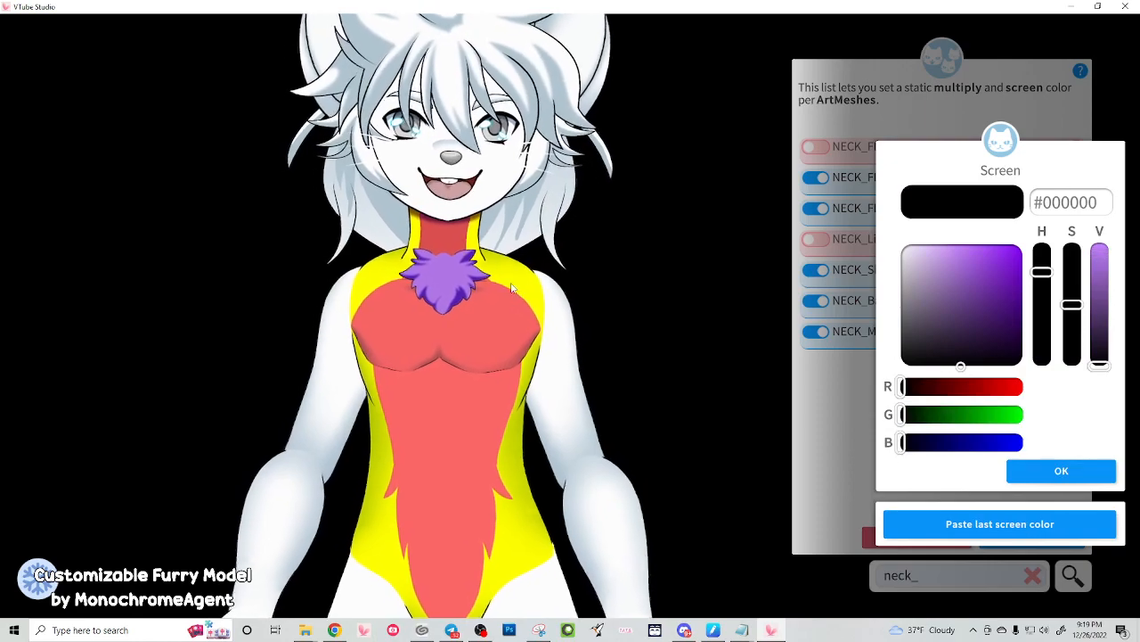
{"action": "left_click", "coordinate": [1061, 470]}
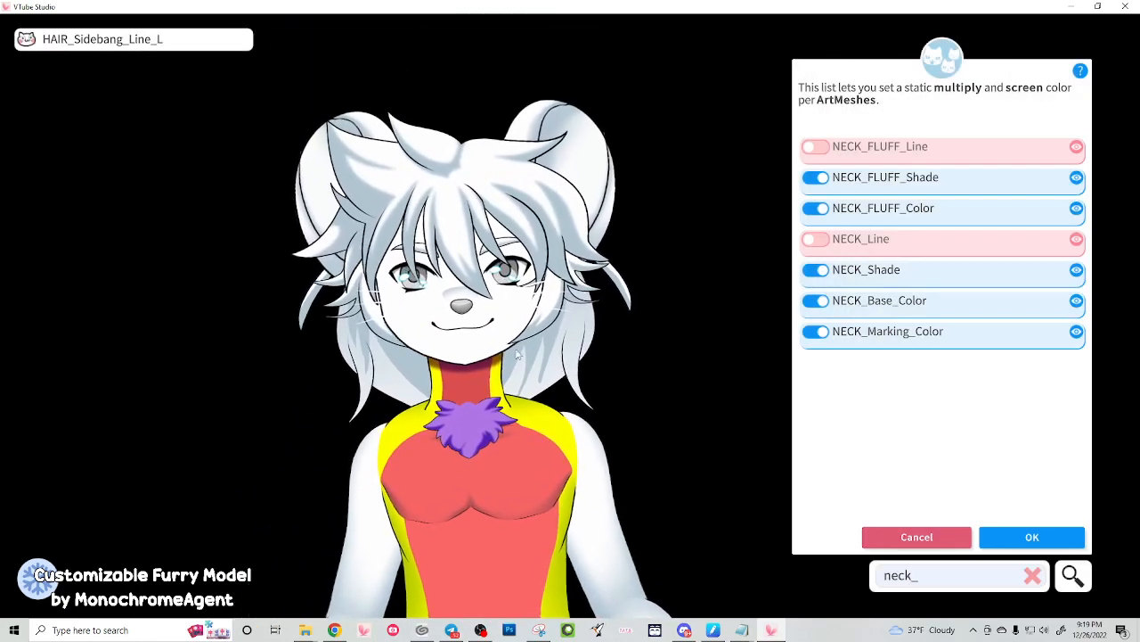
Pick the cheek to list its meshes, cancel the color changes, and reopen the ArtMesh multiply/screen color customization, accepting the artist-permission notice
{"action": "left_click", "coordinate": [415, 307]}
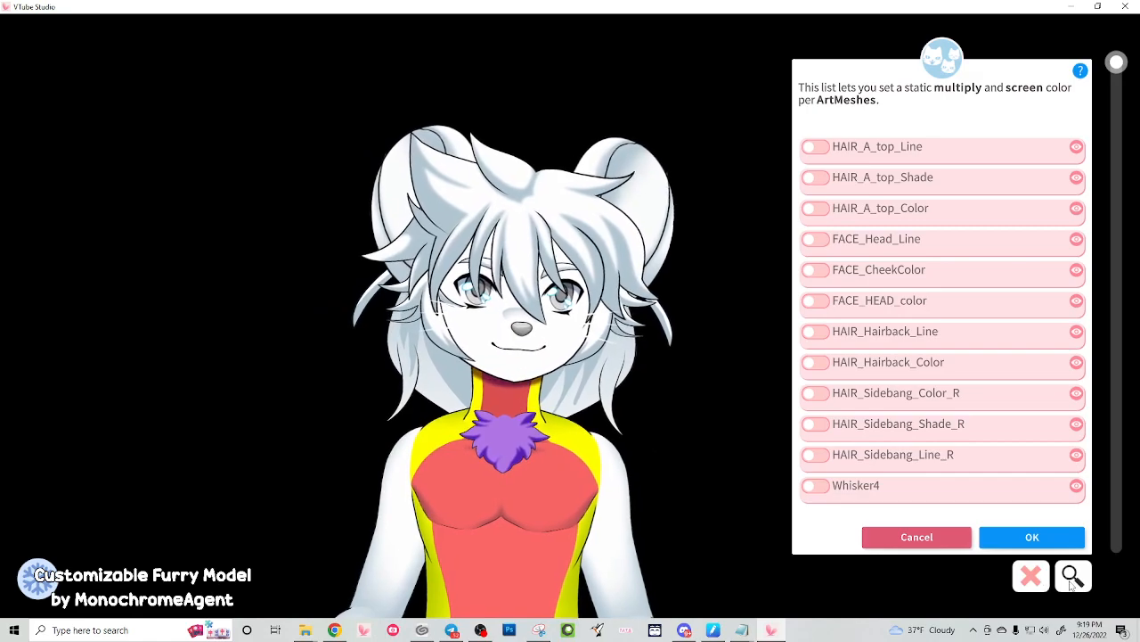
{"action": "left_click", "coordinate": [958, 538]}
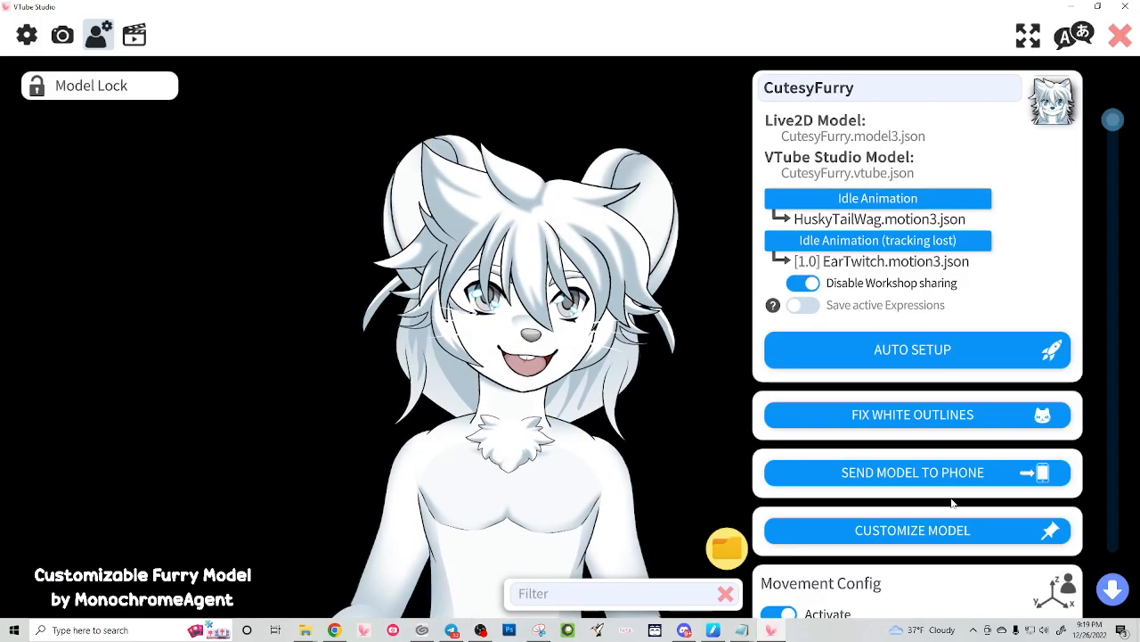
{"action": "left_click", "coordinate": [925, 532]}
{"action": "left_click", "coordinate": [570, 318]}
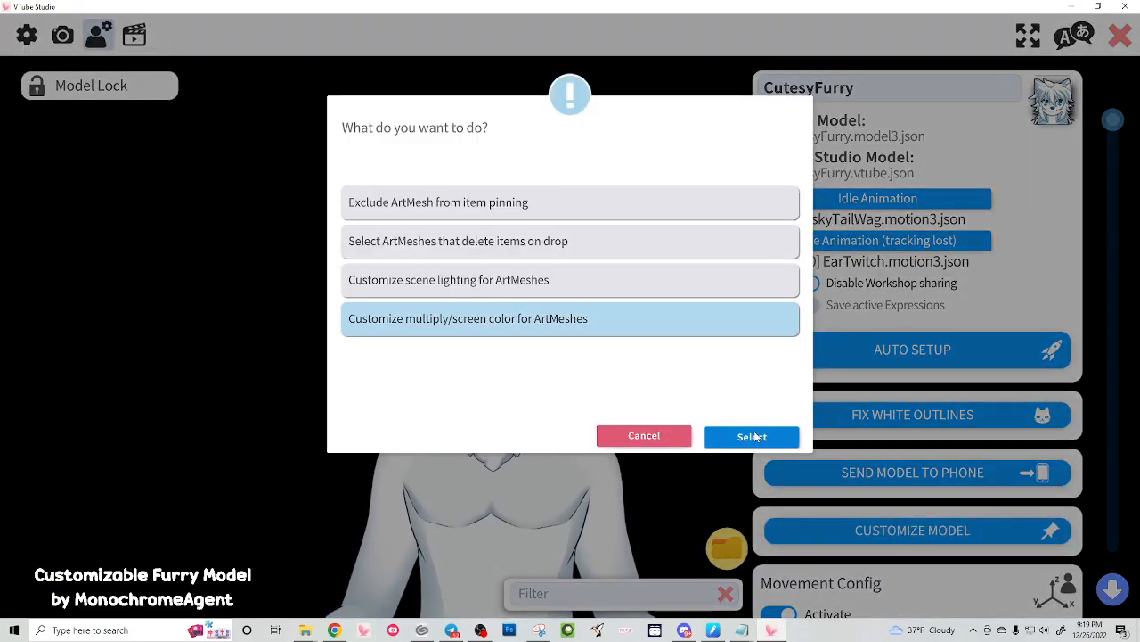
{"action": "left_click", "coordinate": [745, 436]}
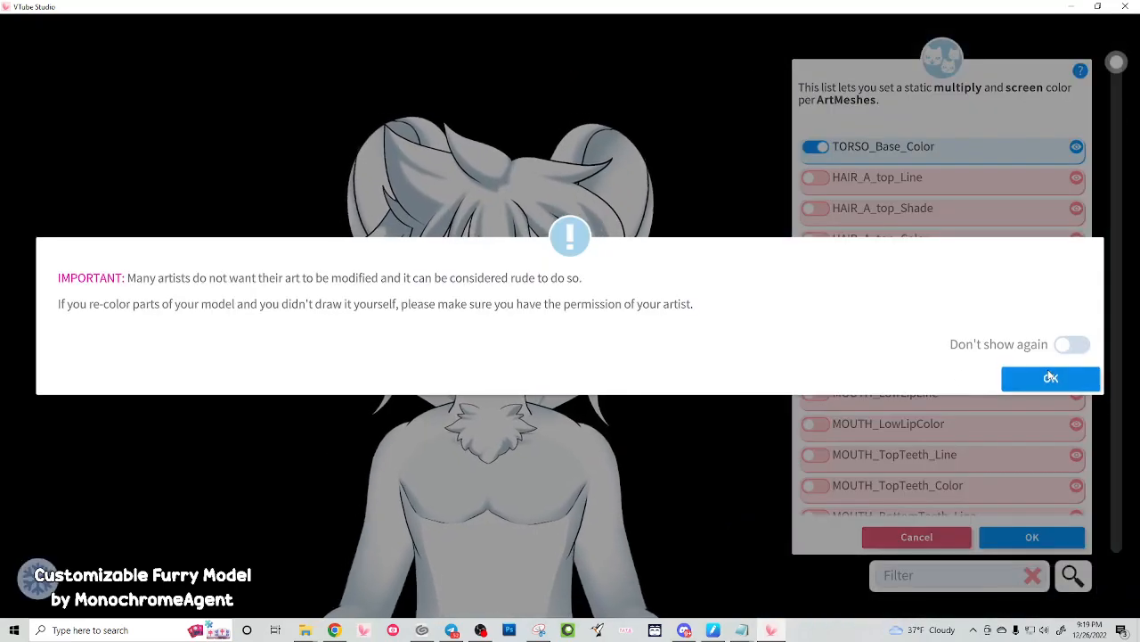
{"action": "left_click", "coordinate": [1013, 377]}
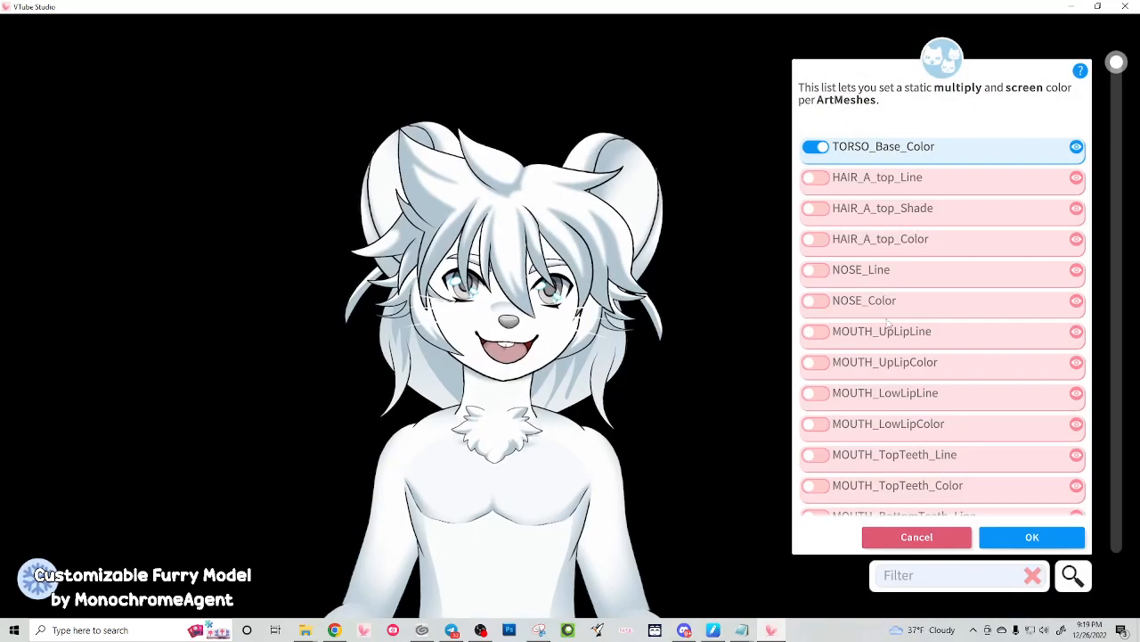
Filter the ArtMesh list by "Whisker" and enable Whisker3 with the purple multiply color #8800FF and default screen color
{"action": "left_click", "coordinate": [949, 575]}
{"action": "type", "text": "Whisker"}
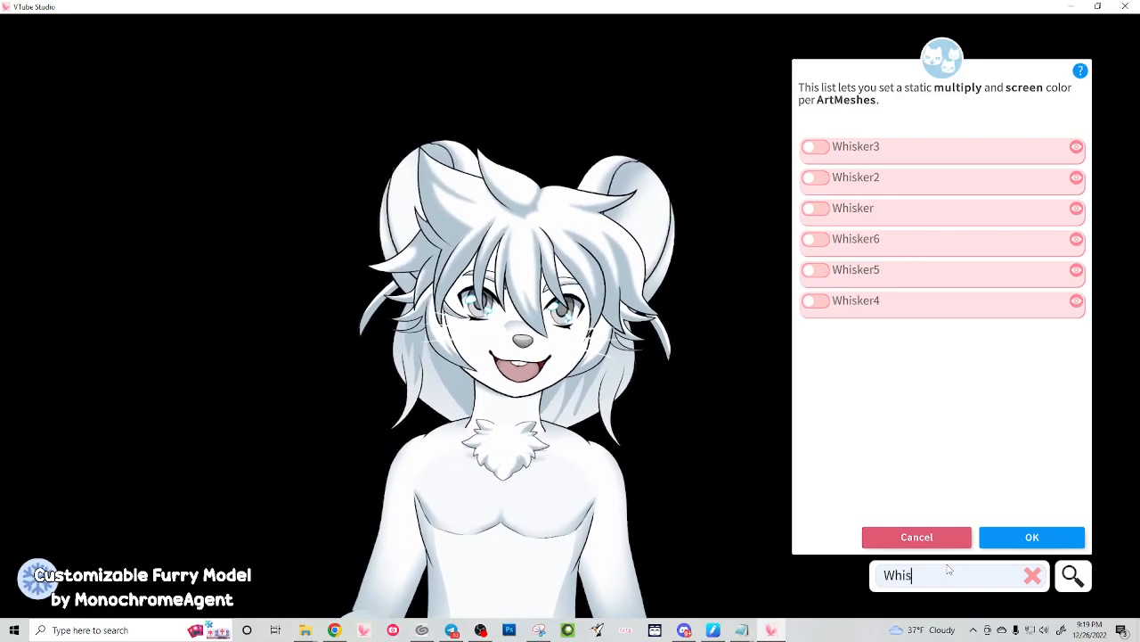
{"action": "left_click", "coordinate": [814, 148]}
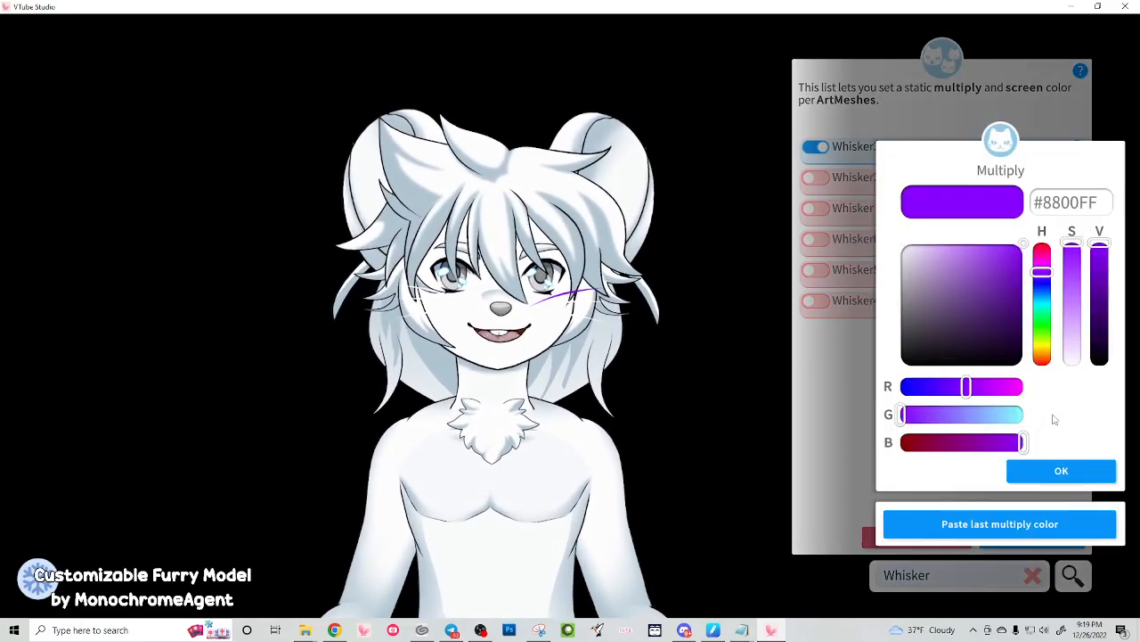
{"action": "left_click", "coordinate": [1058, 473]}
{"action": "left_click", "coordinate": [1059, 471]}
Enable Whisker2 with a bright magenta multiply color and keep its screen color at #000000
{"action": "left_click", "coordinate": [815, 177]}
{"action": "left_click_drag", "start_coordinate": [961, 418], "coordinate": [900, 415]}
{"action": "left_click", "coordinate": [1061, 471]}
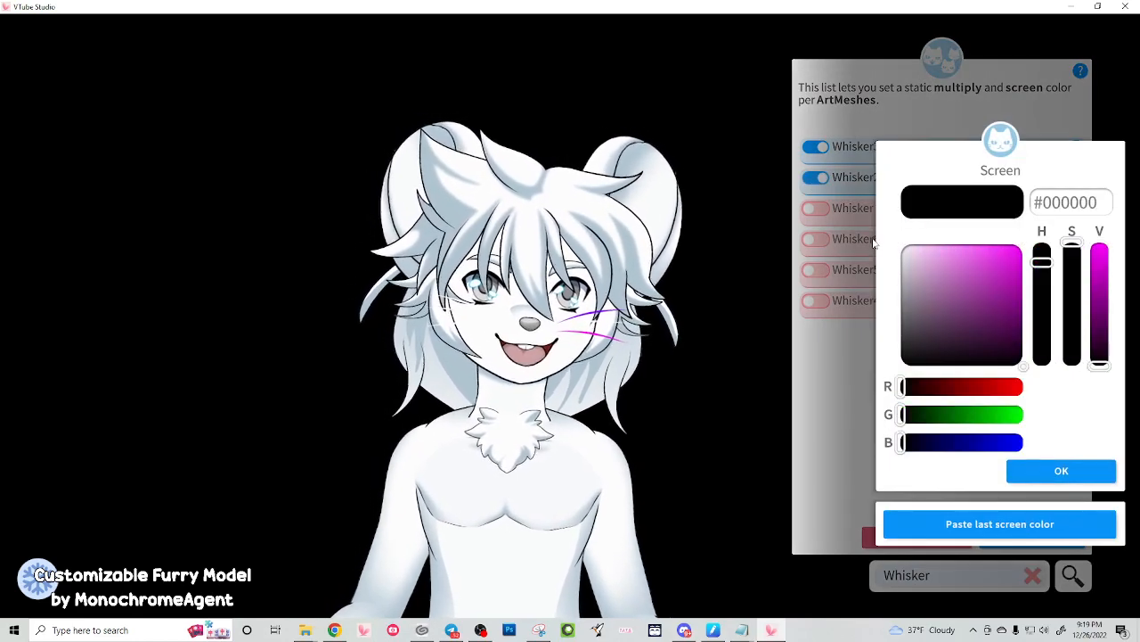
{"action": "left_click", "coordinate": [1080, 478]}
Enable the ArtMesh named Whisker with a bright cyan multiply color and accept its default screen color
{"action": "left_click", "coordinate": [814, 208]}
{"action": "left_click_drag", "start_coordinate": [977, 389], "coordinate": [900, 387]}
{"action": "left_click", "coordinate": [1011, 472]}
{"action": "left_click", "coordinate": [1061, 470]}
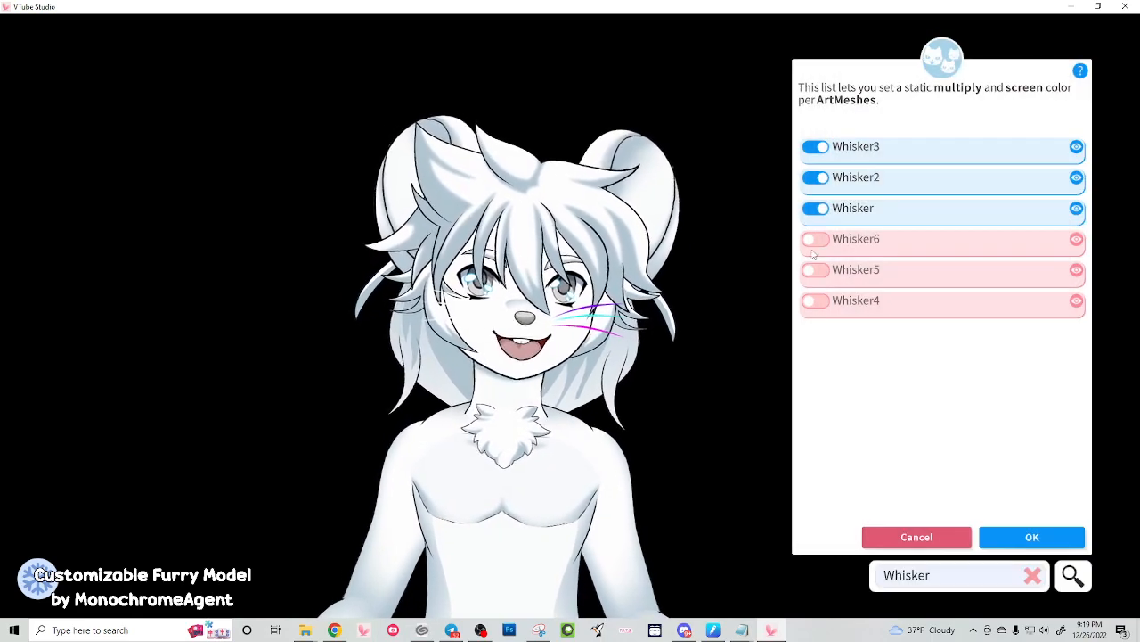
Enable Whisker6 with a bright yellow multiply color and keep its screen color at #000000
{"action": "left_click", "coordinate": [814, 238]}
{"action": "left_click_drag", "start_coordinate": [950, 442], "coordinate": [900, 442]}
{"action": "left_click", "coordinate": [1062, 470]}
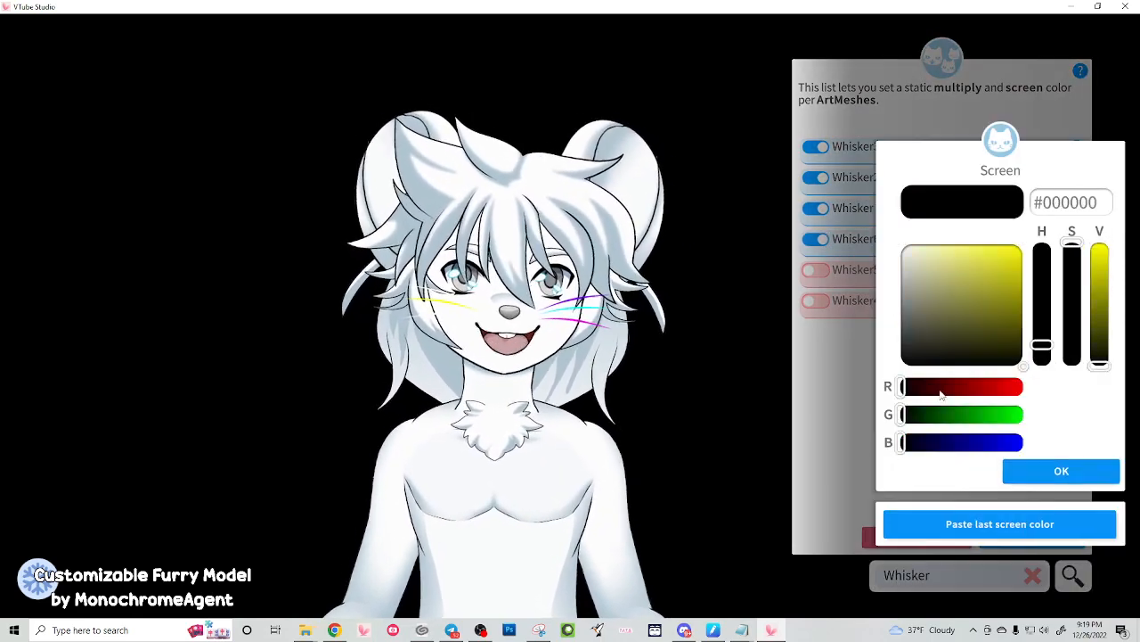
{"action": "left_click", "coordinate": [1059, 468]}
Enable Whisker5 with the red multiply color #FF3737 and accept its default screen color
{"action": "left_click", "coordinate": [815, 270]}
{"action": "left_click_drag", "start_coordinate": [967, 415], "coordinate": [927, 414]}
{"action": "left_click_drag", "start_coordinate": [1040, 281], "coordinate": [1042, 246]}
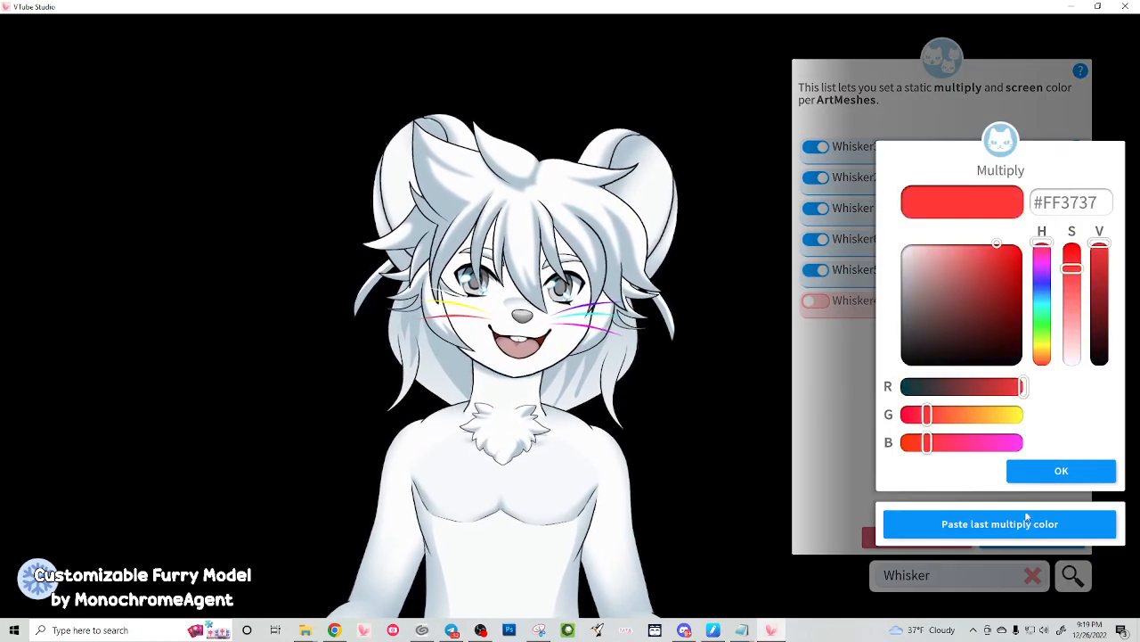
{"action": "left_click", "coordinate": [1062, 471]}
{"action": "left_click", "coordinate": [1107, 478]}
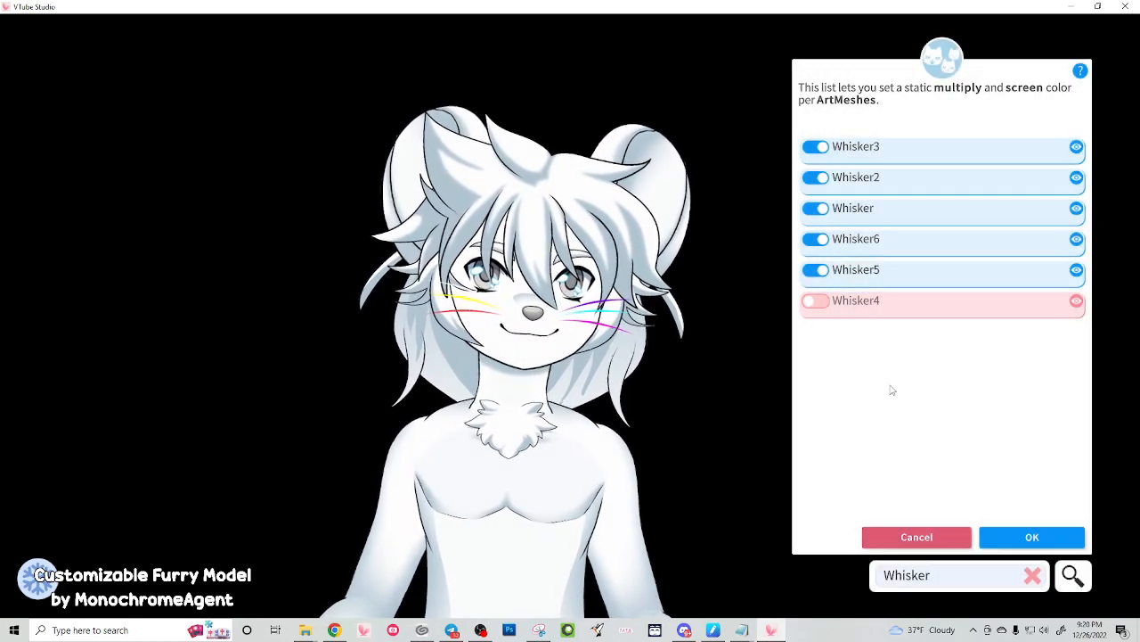
Enable Whisker4 with a bright green multiply color and keep its screen color at #000000
{"action": "left_click", "coordinate": [815, 300]}
{"action": "left_click", "coordinate": [947, 389]}
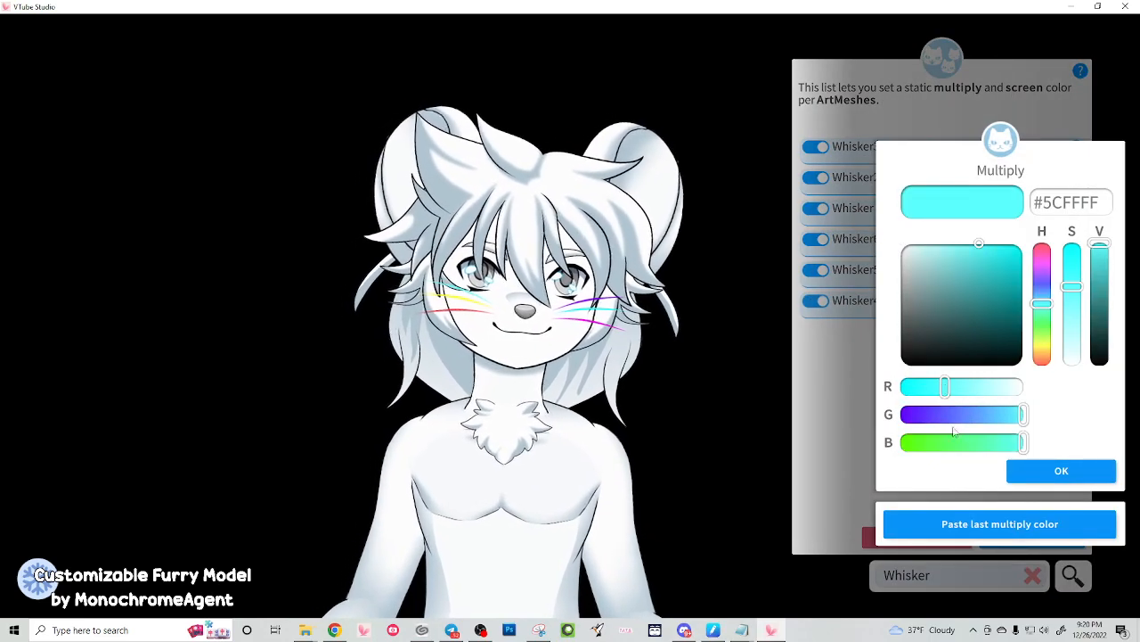
{"action": "left_click_drag", "start_coordinate": [1042, 305], "coordinate": [1040, 331]}
{"action": "left_click_drag", "start_coordinate": [1096, 288], "coordinate": [1100, 259]}
{"action": "left_click", "coordinate": [1077, 469]}
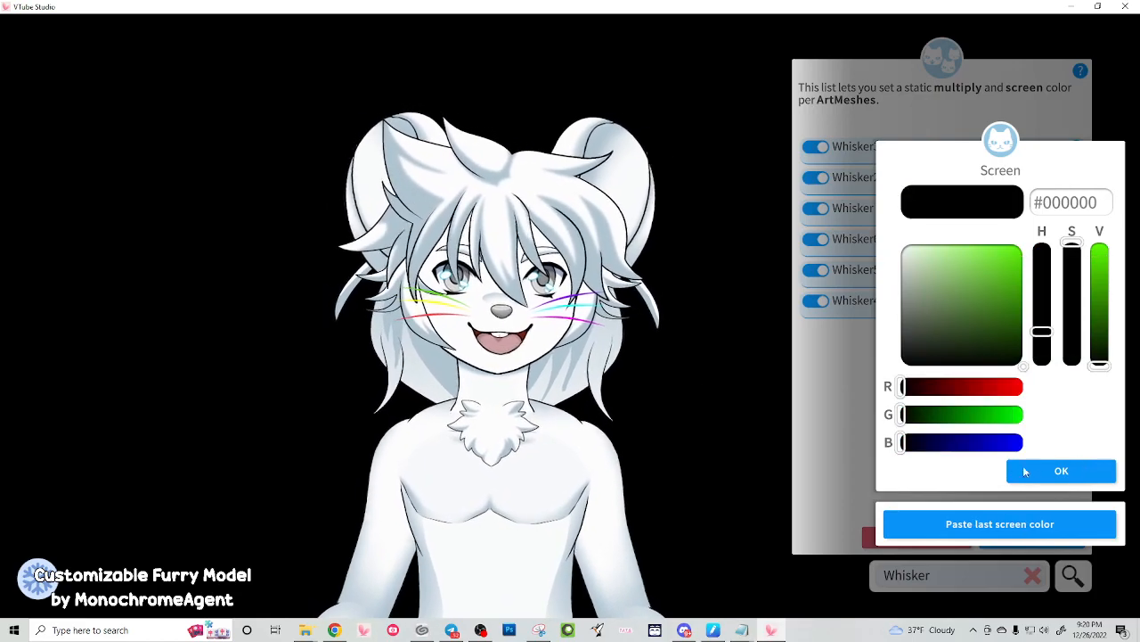
{"action": "left_click", "coordinate": [1069, 470]}
Pick the model's face to list its meshes, and filter the ArtMesh list by "FACE_"
{"action": "scroll", "coordinate": [514, 287], "scroll_direction": "up", "scroll_amount": 5}
{"action": "left_click_drag", "start_coordinate": [520, 392], "coordinate": [578, 587]}
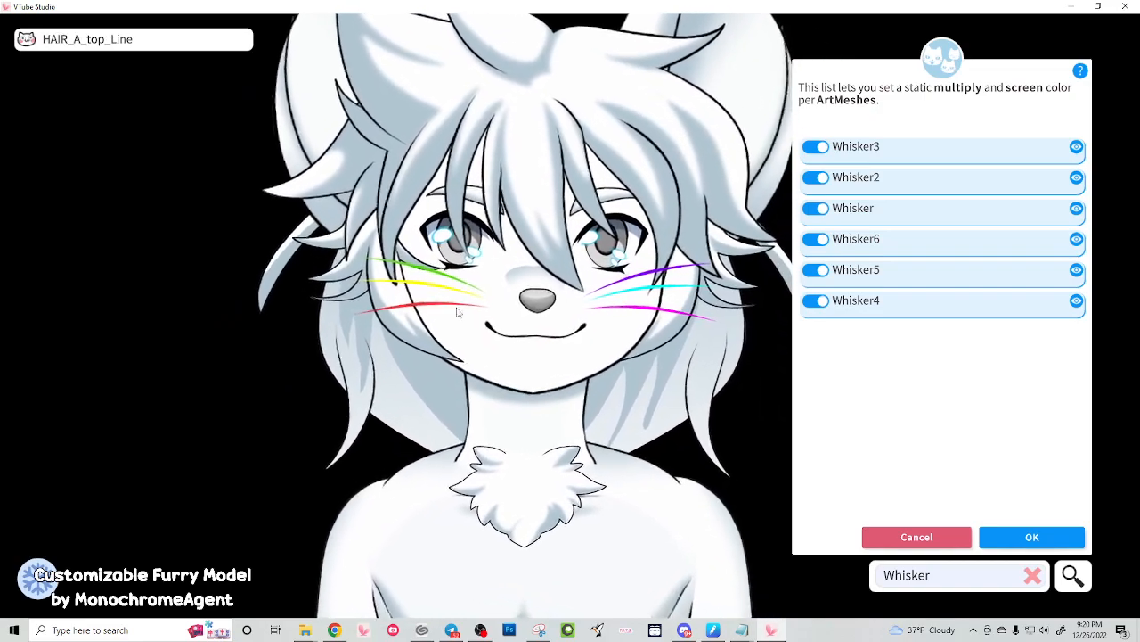
{"action": "left_click", "coordinate": [502, 309]}
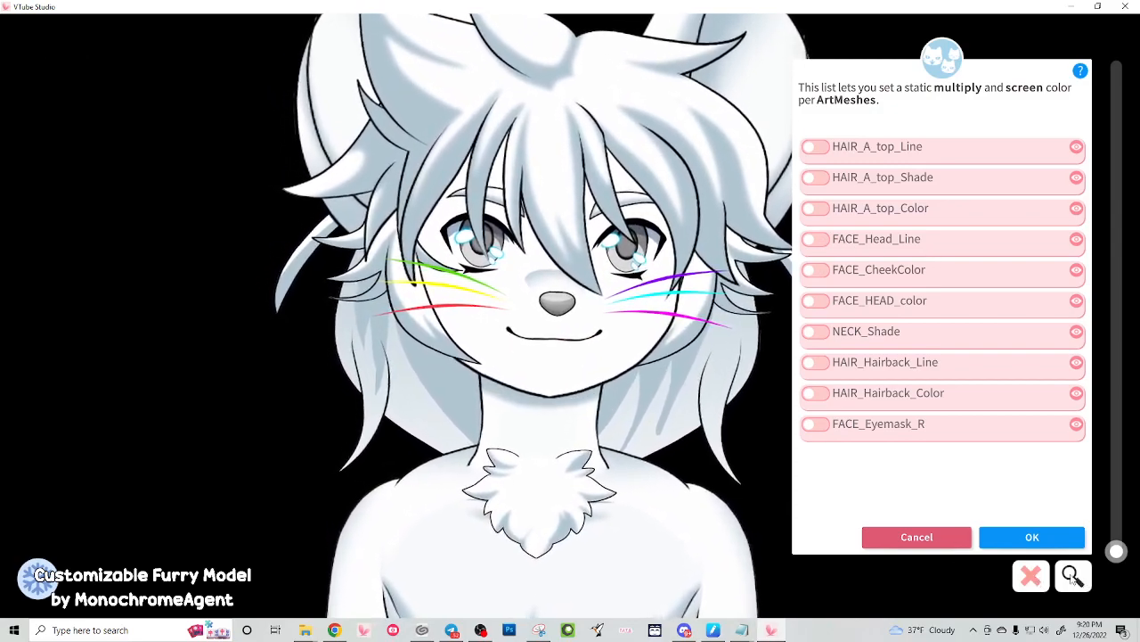
{"action": "left_click", "coordinate": [1078, 578]}
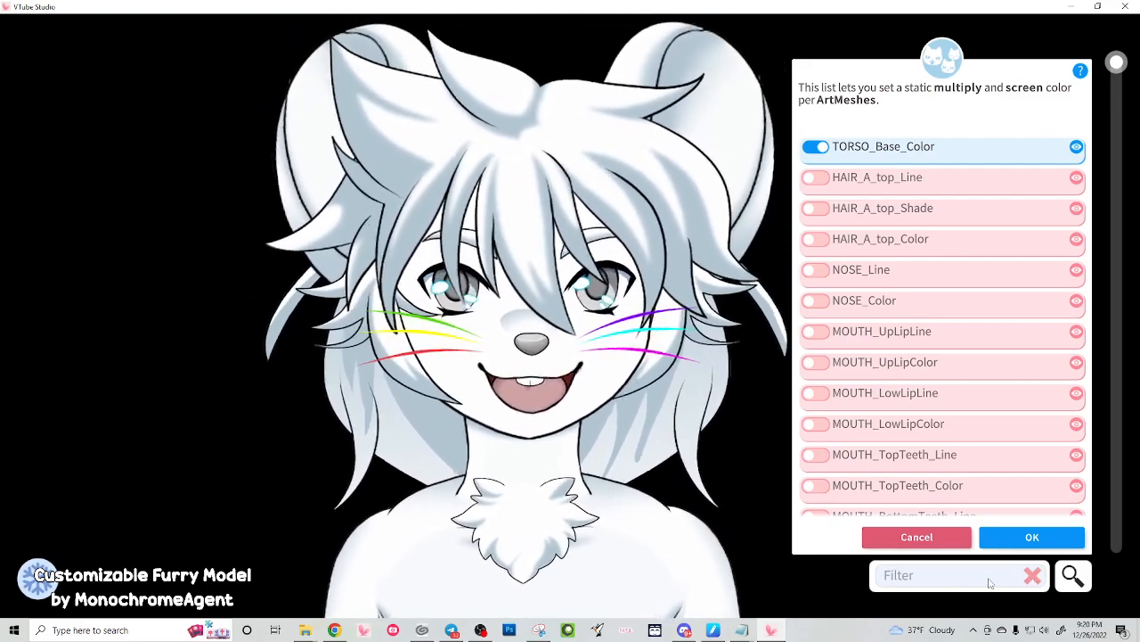
{"action": "type", "text": "FACE_"}
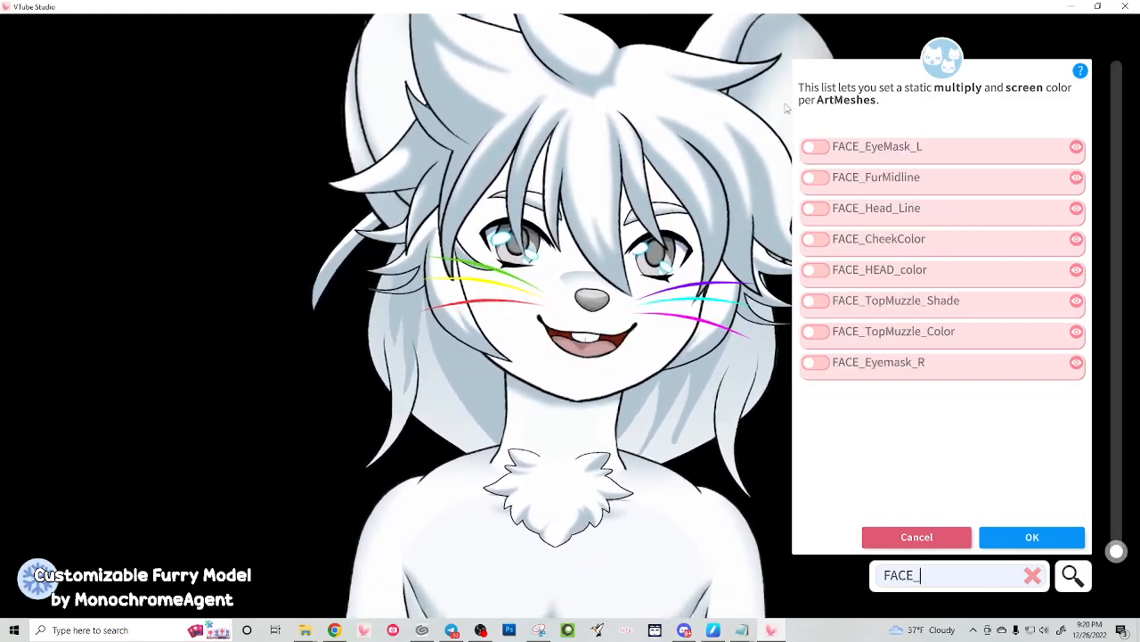
Enable FACE_EyeMask_L with the bright green multiply color #72FD23 and accept its default screen color
{"action": "left_click", "coordinate": [815, 146]}
{"action": "left_click", "coordinate": [985, 280]}
{"action": "left_click_drag", "start_coordinate": [999, 273], "coordinate": [1008, 247]}
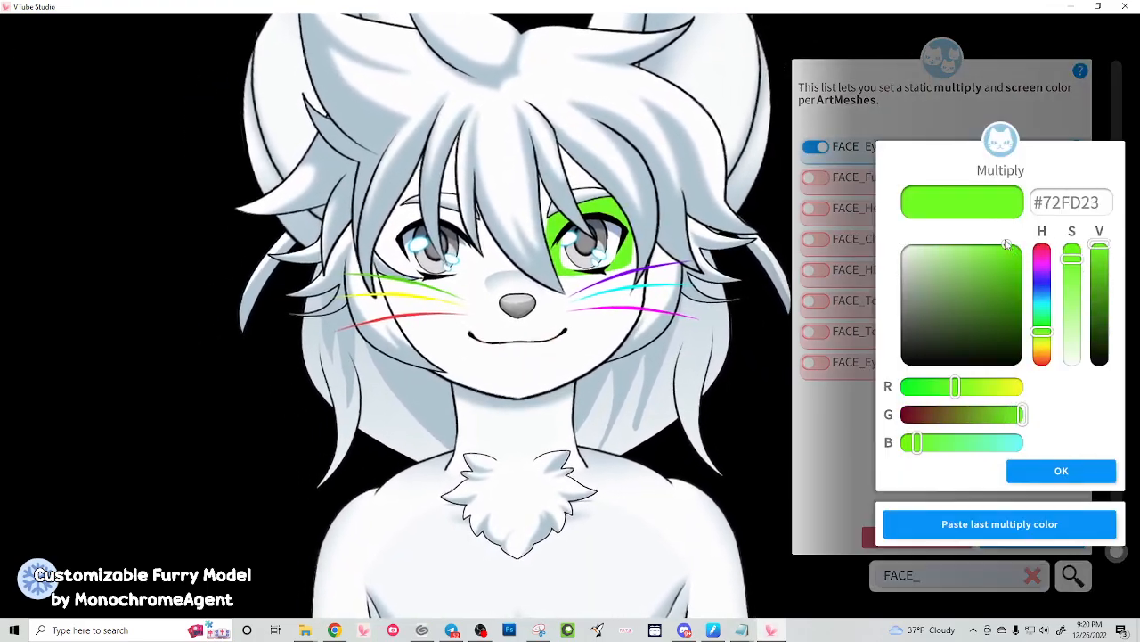
{"action": "left_click", "coordinate": [1033, 471]}
{"action": "left_click", "coordinate": [1035, 463]}
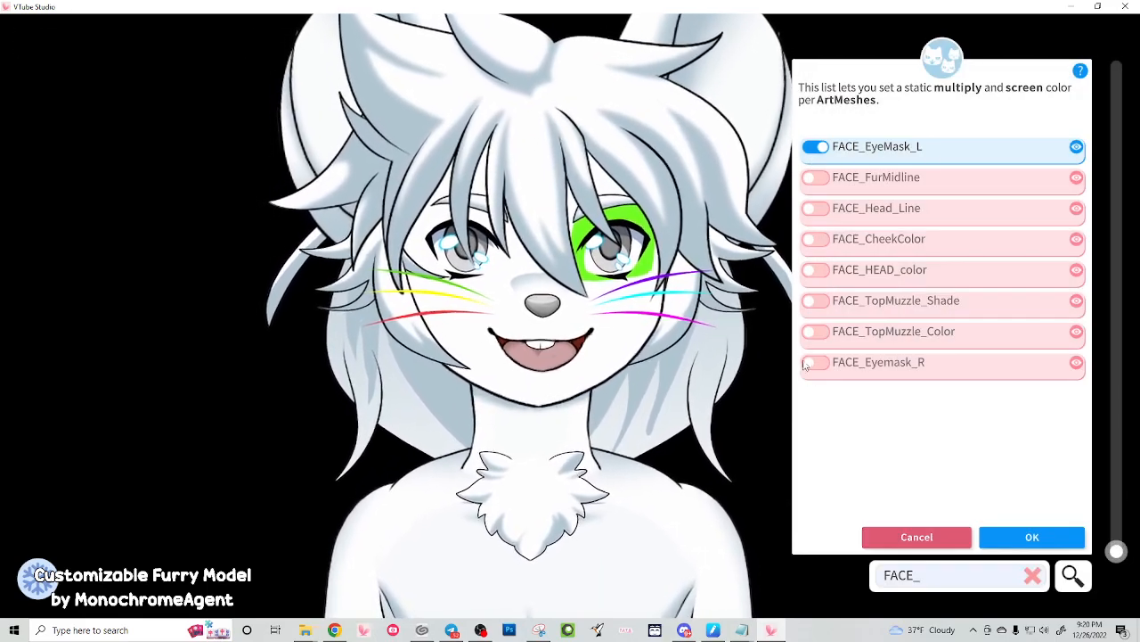
Enable FACE_Eyemask_R with a light pink-violet multiply color and keep its screen color at #000000
{"action": "left_click", "coordinate": [806, 365]}
{"action": "left_click_drag", "start_coordinate": [962, 359], "coordinate": [911, 268]}
{"action": "left_click_drag", "start_coordinate": [950, 414], "coordinate": [912, 416]}
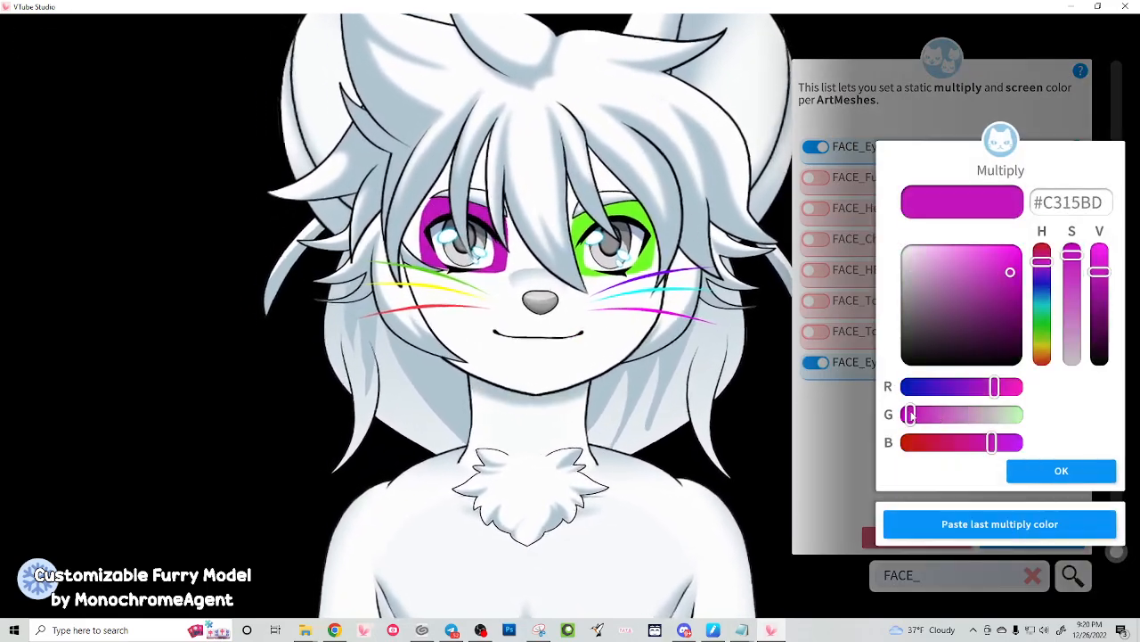
{"action": "left_click", "coordinate": [958, 272]}
{"action": "left_click_drag", "start_coordinate": [958, 271], "coordinate": [958, 243]}
{"action": "left_click", "coordinate": [1047, 469]}
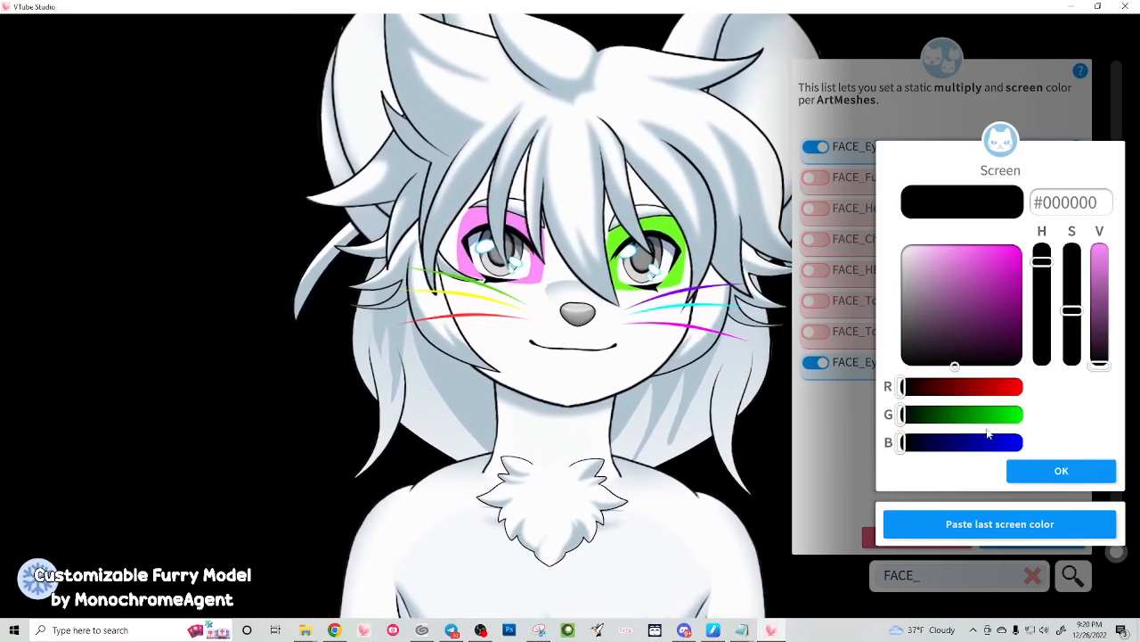
{"action": "left_click", "coordinate": [1056, 472]}
Enable FACE_FurMidline with the yellow multiply color #FFFF53 and accept its default screen color
{"action": "left_click", "coordinate": [816, 177]}
{"action": "left_click_drag", "start_coordinate": [932, 272], "coordinate": [932, 243]}
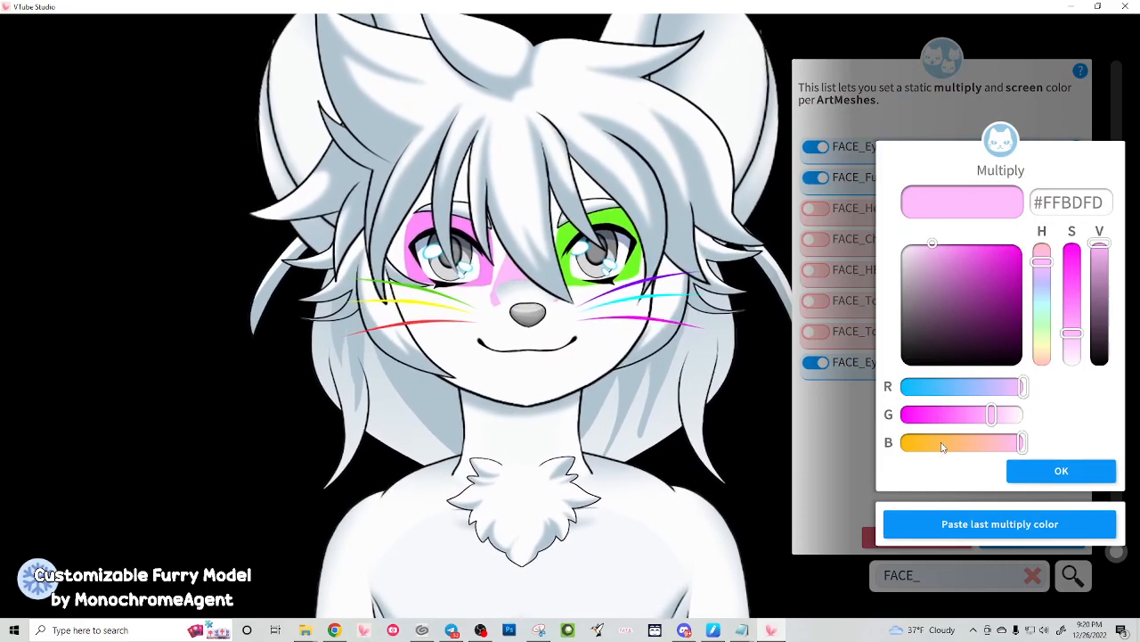
{"action": "left_click", "coordinate": [943, 443]}
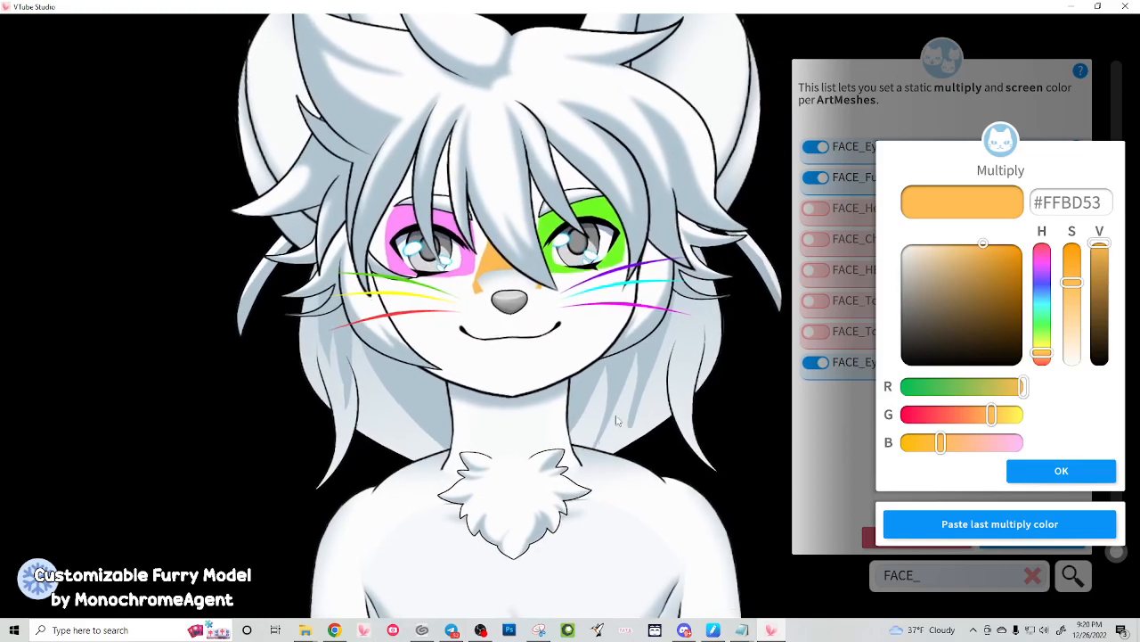
{"action": "left_click_drag", "start_coordinate": [991, 415], "coordinate": [1096, 423]}
{"action": "left_click", "coordinate": [1070, 481]}
{"action": "left_click", "coordinate": [1065, 472]}
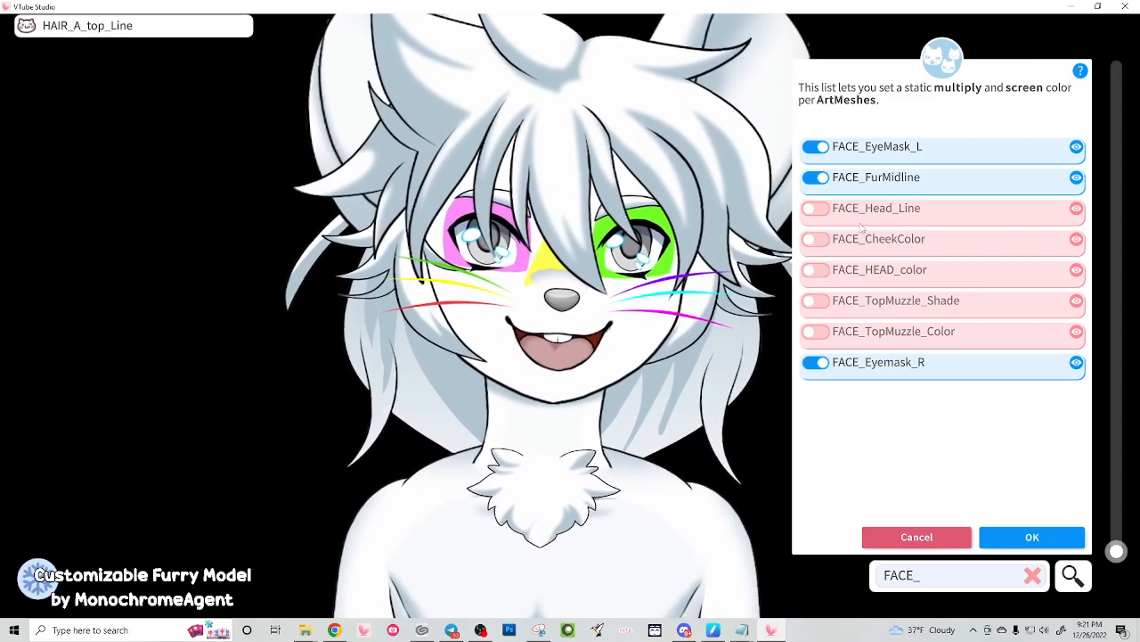
Enable FACE_CheekColor with the last used multiply color, #FFFF53, pasted in and accept its default screen color
{"action": "left_click", "coordinate": [812, 239]}
{"action": "left_click", "coordinate": [999, 525]}
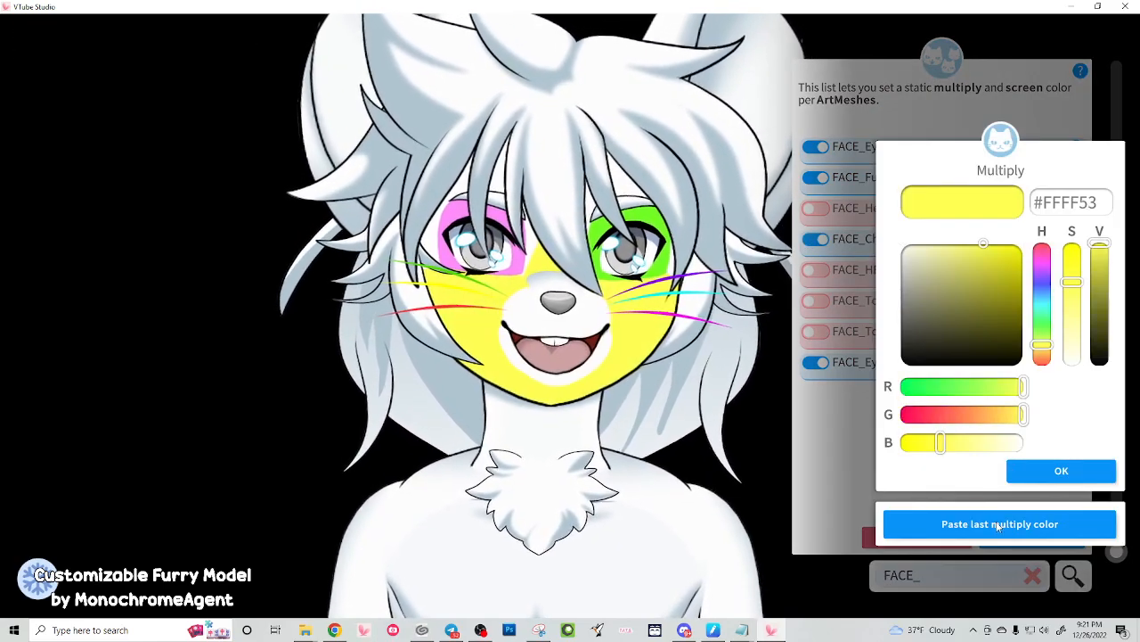
{"action": "left_click", "coordinate": [1031, 474]}
{"action": "left_click", "coordinate": [1064, 472]}
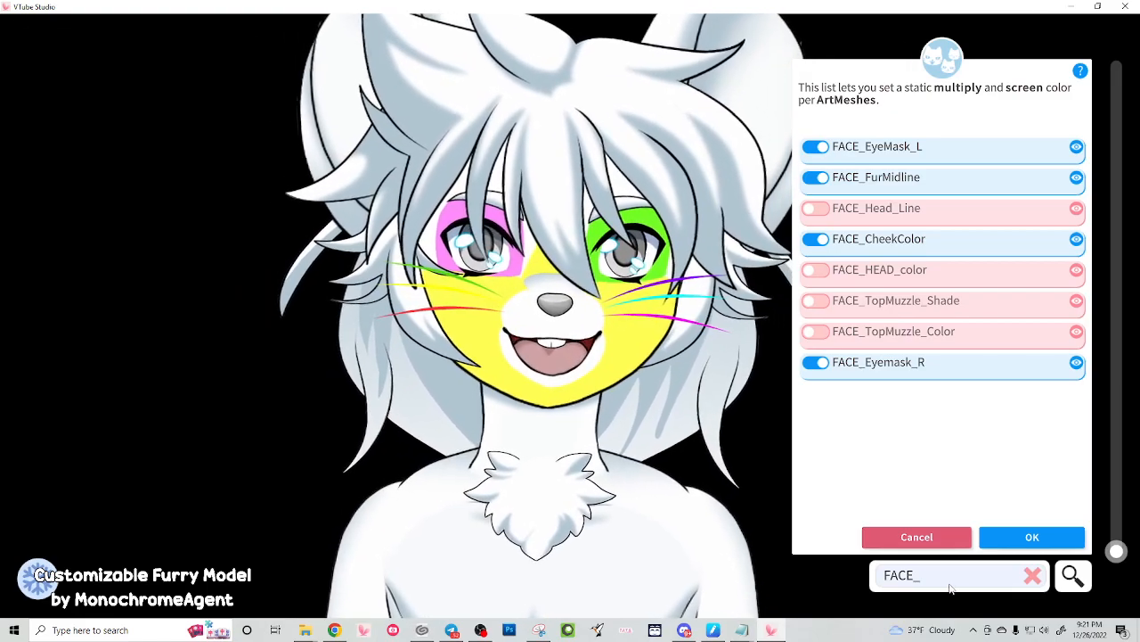
Clear the FACE_ filter, check which meshes make up the muzzle, and filter the ArtMesh list by "mouth_"
{"action": "double_click", "coordinate": [951, 589]}
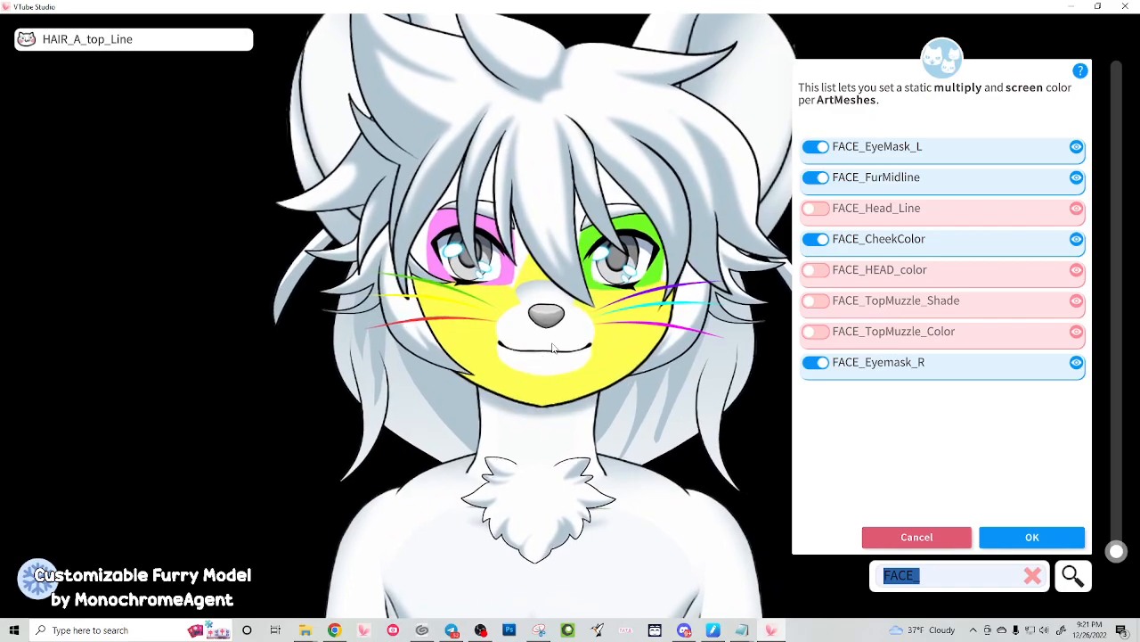
{"action": "key", "text": "BackSpace"}
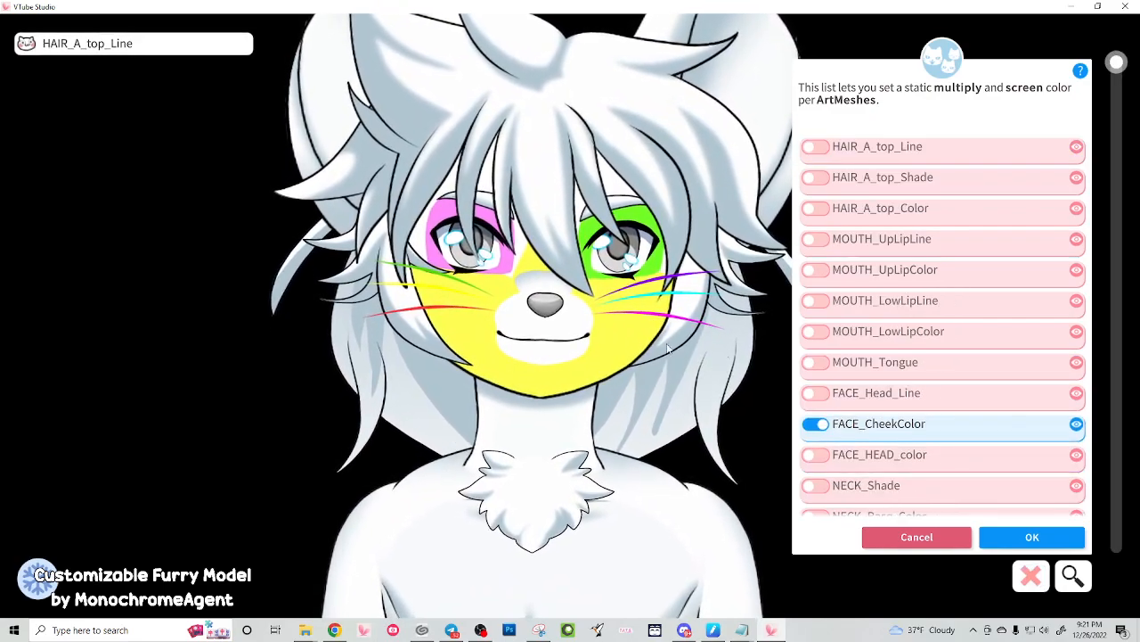
{"action": "scroll", "coordinate": [927, 294], "scroll_direction": "down", "scroll_amount": 2}
{"action": "scroll", "coordinate": [920, 353], "scroll_direction": "up", "scroll_amount": 3}
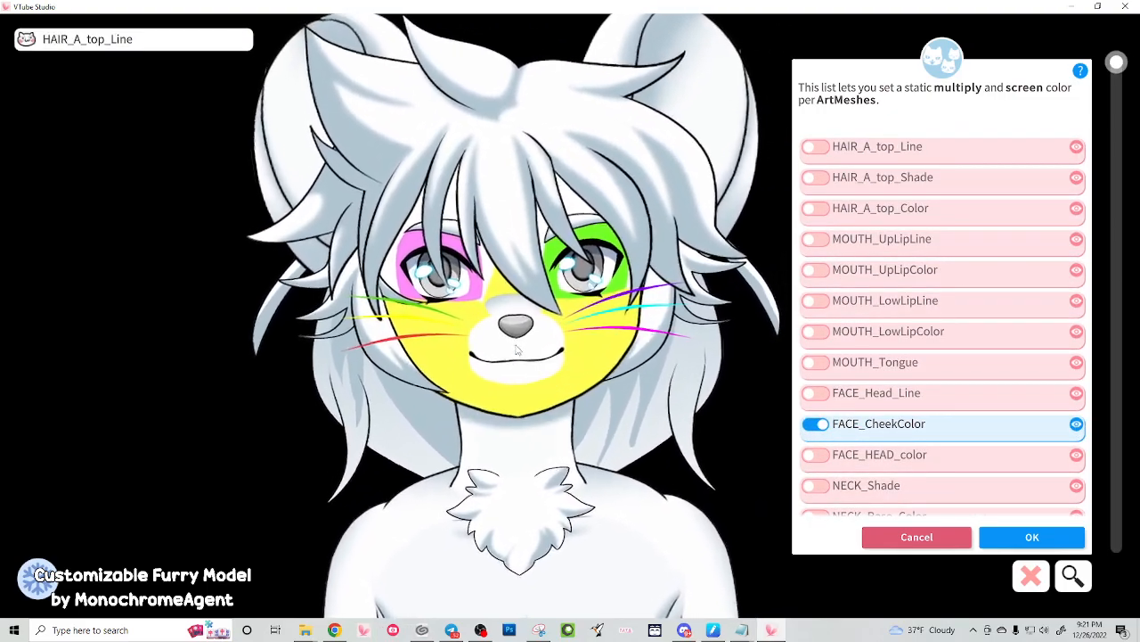
{"action": "left_click", "coordinate": [1039, 580]}
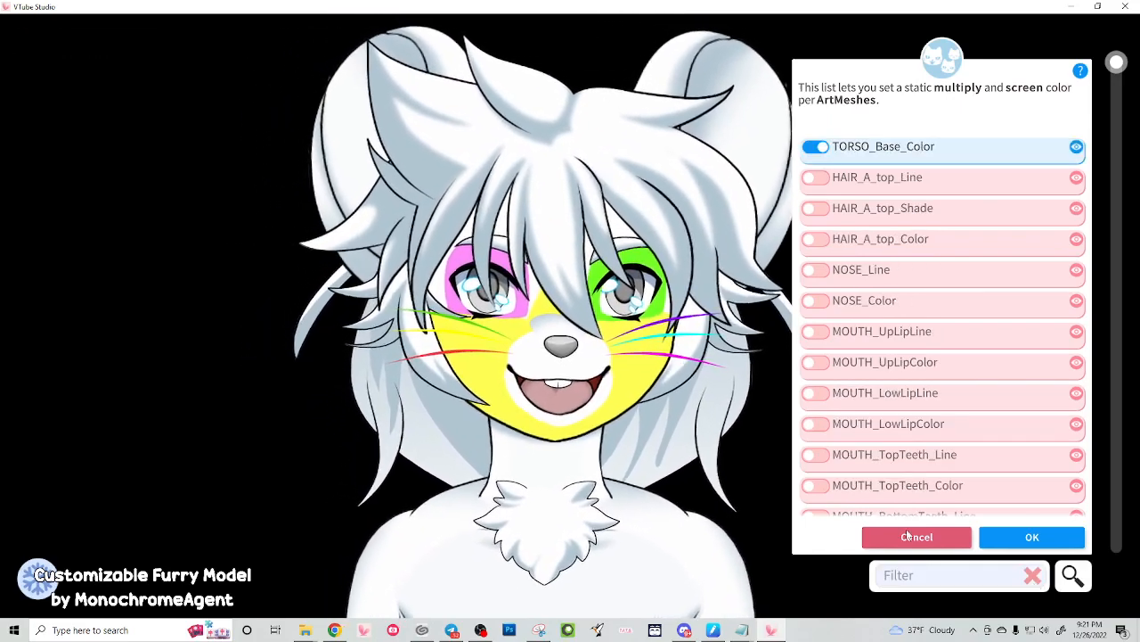
{"action": "left_click", "coordinate": [931, 576]}
{"action": "type", "text": "mouth_"}
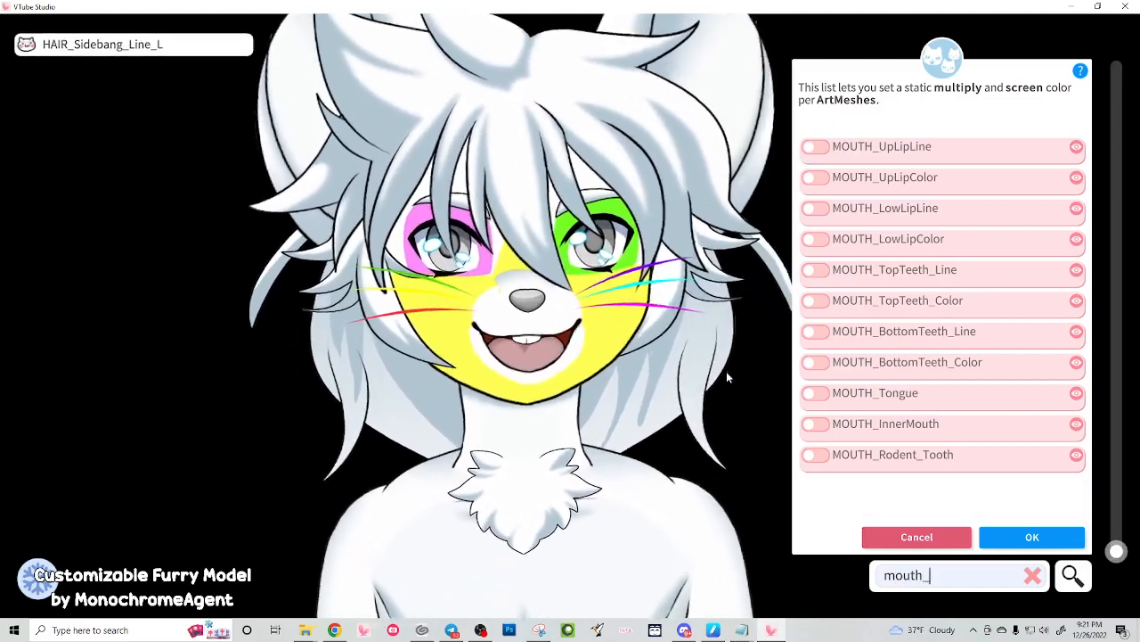
{"action": "left_click", "coordinate": [815, 146]}
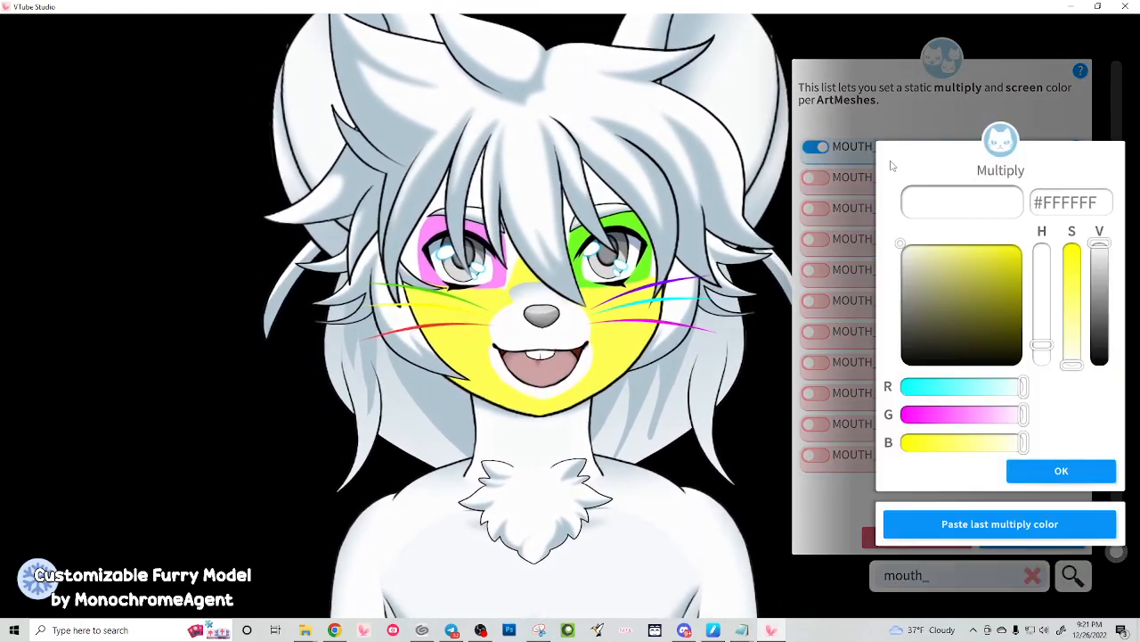
{"action": "left_click", "coordinate": [1029, 474]}
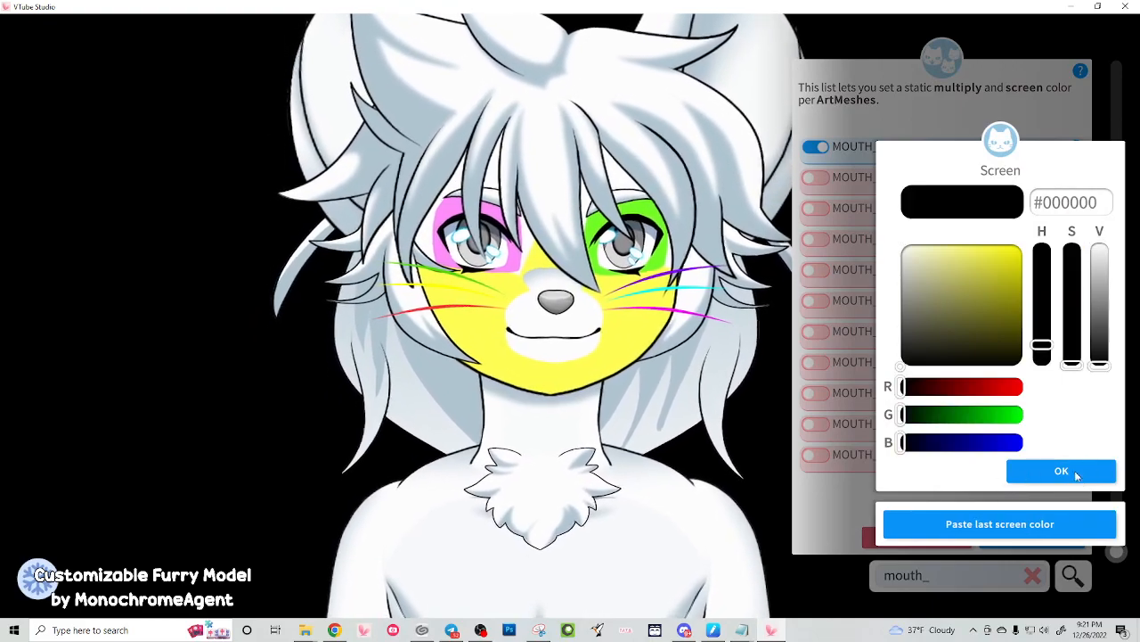
{"action": "left_click", "coordinate": [1091, 473]}
{"action": "left_click", "coordinate": [815, 146]}
Enable MOUTH_UpLipColor with the magenta multiply color #FF32FF and MOUTH_LowLipColor with yellow #FFFF3C, accepting the default screen colors
{"action": "left_click", "coordinate": [815, 177]}
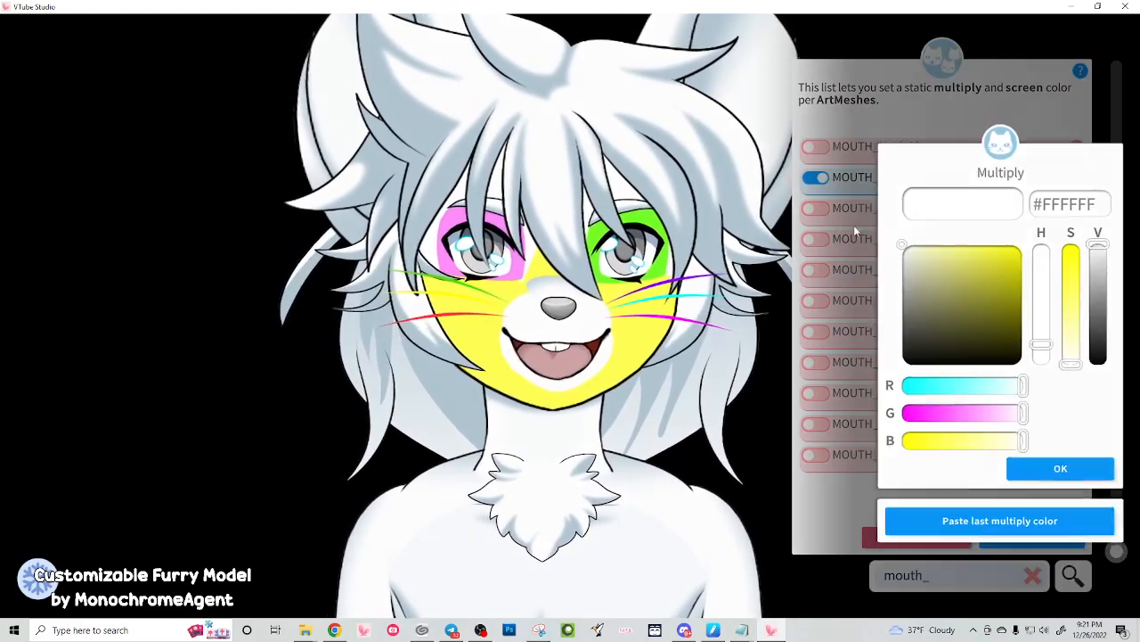
{"action": "mouse_move", "coordinate": [970, 311]}
{"action": "left_mouse_down"}
{"action": "mouse_move", "coordinate": [973, 255]}
{"action": "mouse_move", "coordinate": [859, 372]}
{"action": "left_mouse_up"}
{"action": "mouse_move", "coordinate": [1061, 387]}
{"action": "left_mouse_down"}
{"action": "mouse_move", "coordinate": [1045, 225]}
{"action": "mouse_move", "coordinate": [783, 222]}
{"action": "left_mouse_up"}
{"action": "left_click_drag", "start_coordinate": [978, 414], "coordinate": [927, 415]}
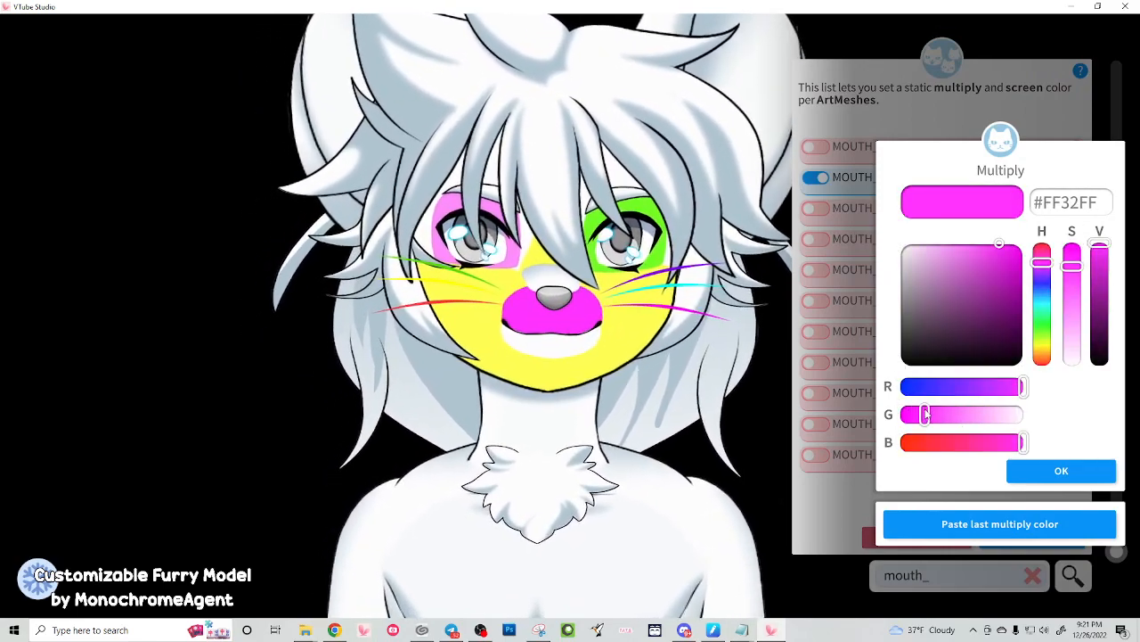
{"action": "left_click", "coordinate": [1027, 466]}
{"action": "left_click", "coordinate": [1058, 473]}
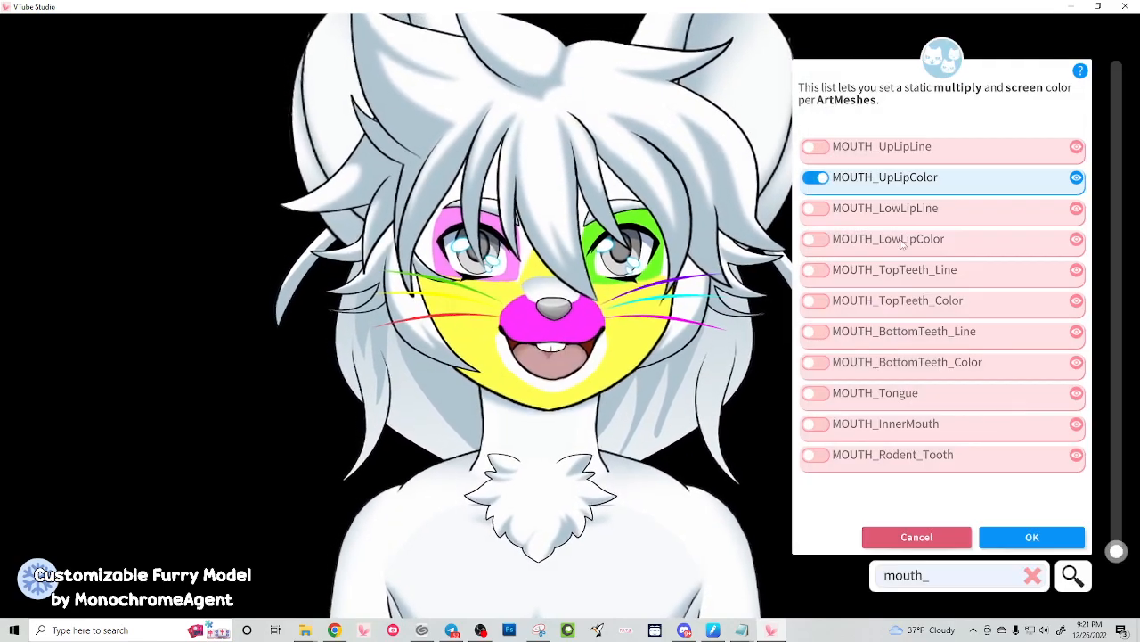
{"action": "left_click", "coordinate": [813, 240]}
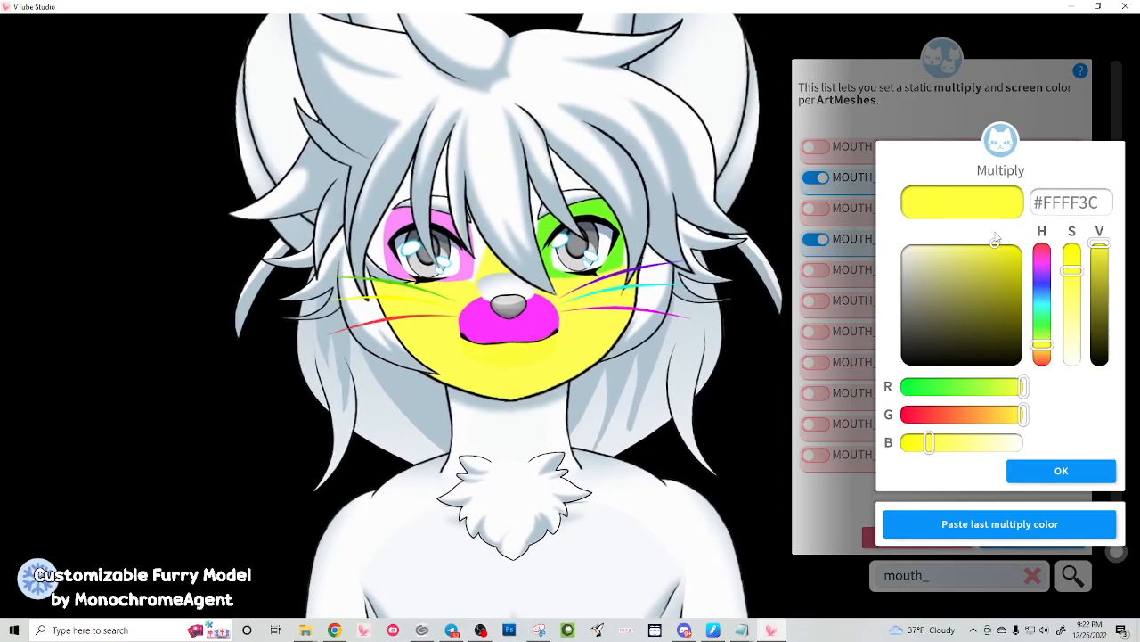
{"action": "left_click", "coordinate": [1083, 478]}
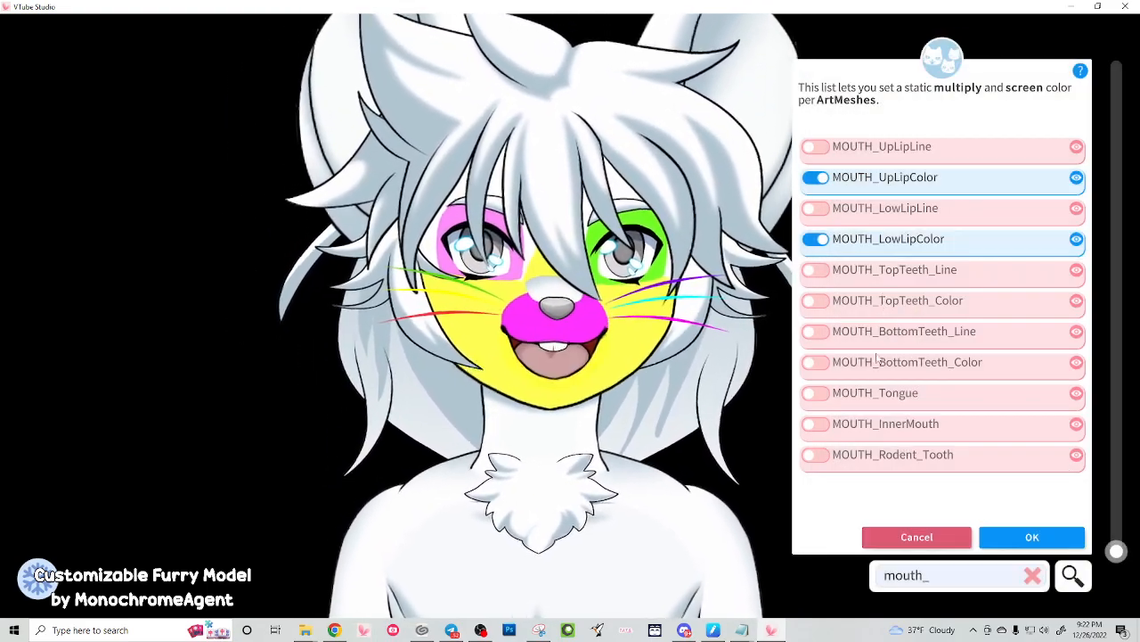
Enable MOUTH_Tongue with the blue multiply color #0066FF and screen color #0051CB, and clear the ArtMesh list filter
{"action": "left_click", "coordinate": [815, 393]}
{"action": "left_click_drag", "start_coordinate": [937, 394], "coordinate": [947, 415]}
{"action": "left_click_drag", "start_coordinate": [1049, 305], "coordinate": [1051, 296]}
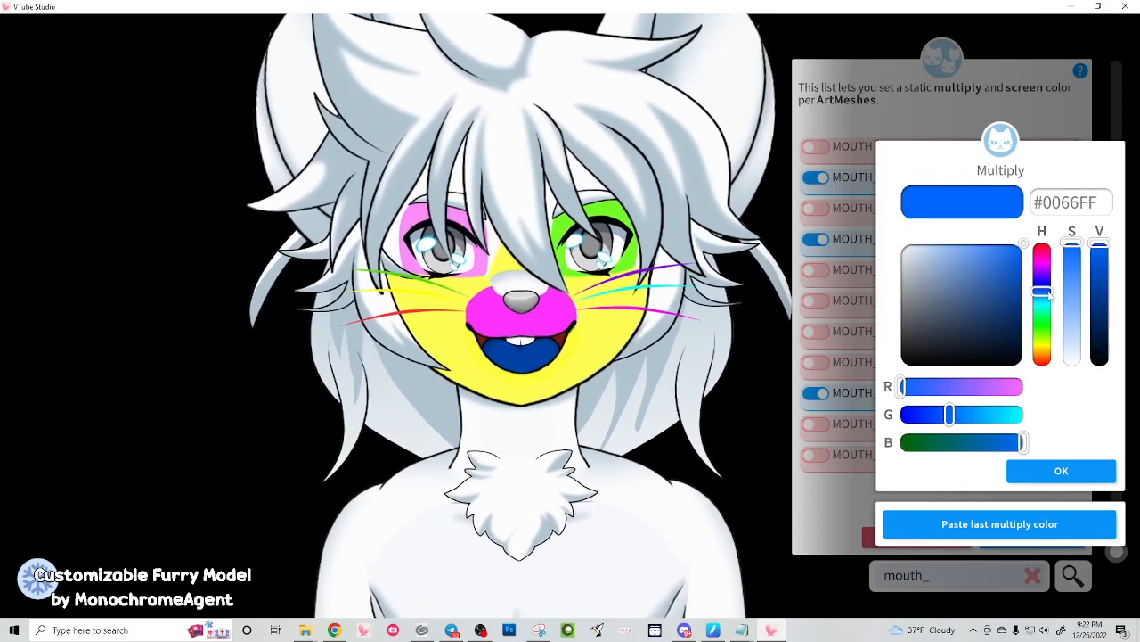
{"action": "left_click", "coordinate": [1032, 472]}
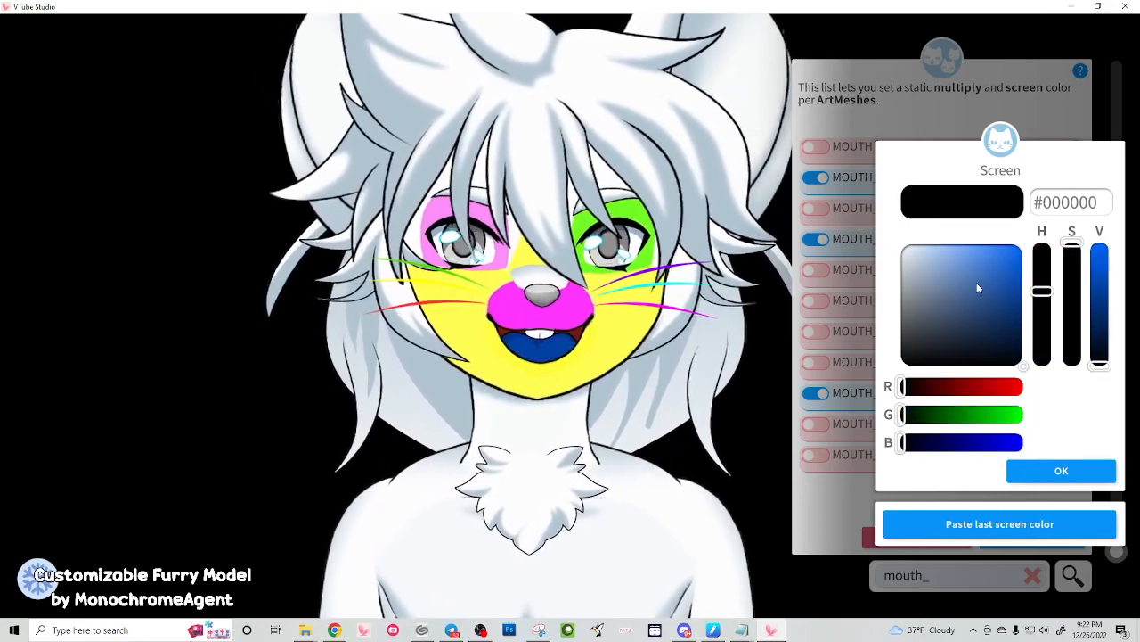
{"action": "left_click_drag", "start_coordinate": [975, 283], "coordinate": [1099, 259]}
{"action": "mouse_move", "coordinate": [998, 267]}
{"action": "left_mouse_down"}
{"action": "mouse_move", "coordinate": [1026, 299]}
{"action": "mouse_move", "coordinate": [1024, 263]}
{"action": "mouse_move", "coordinate": [1043, 278]}
{"action": "left_mouse_up"}
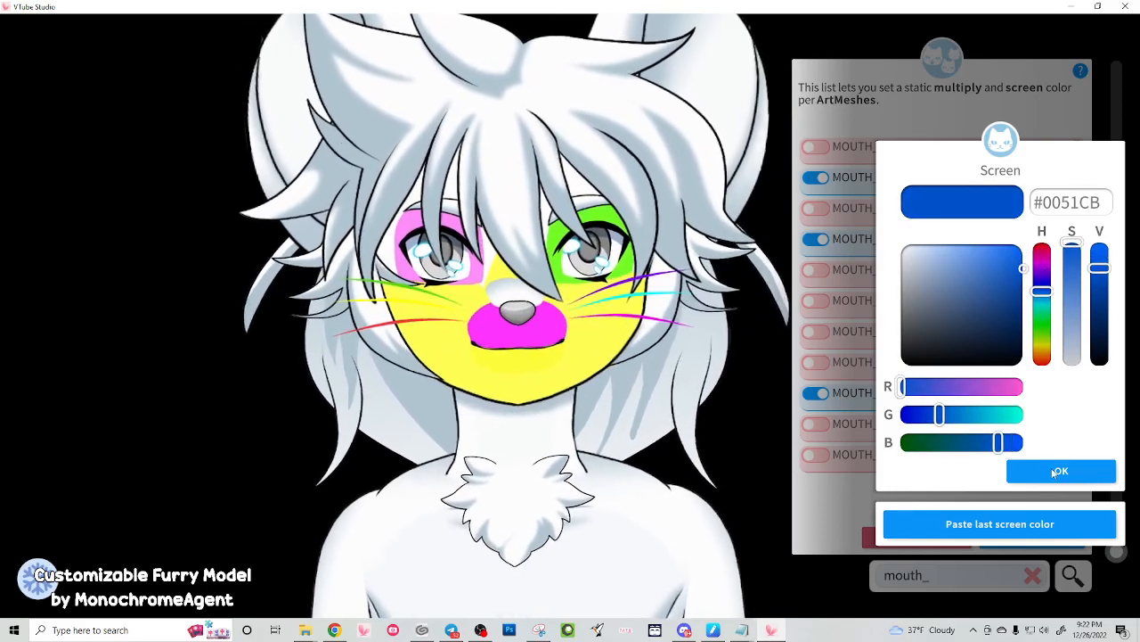
{"action": "left_click", "coordinate": [1057, 472]}
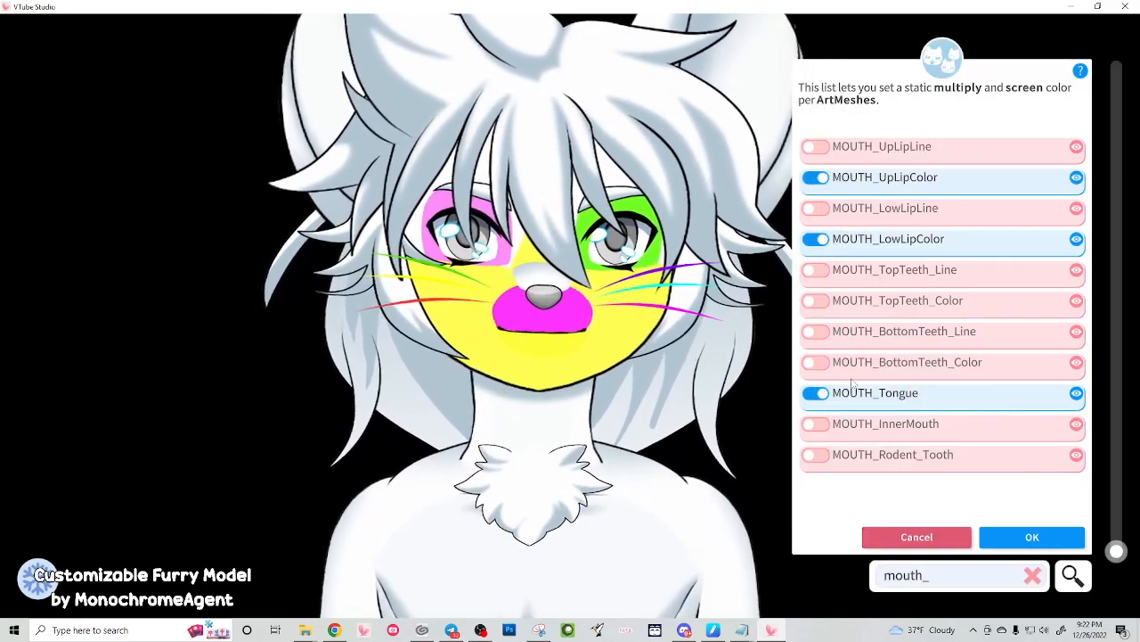
{"action": "left_click", "coordinate": [1033, 576]}
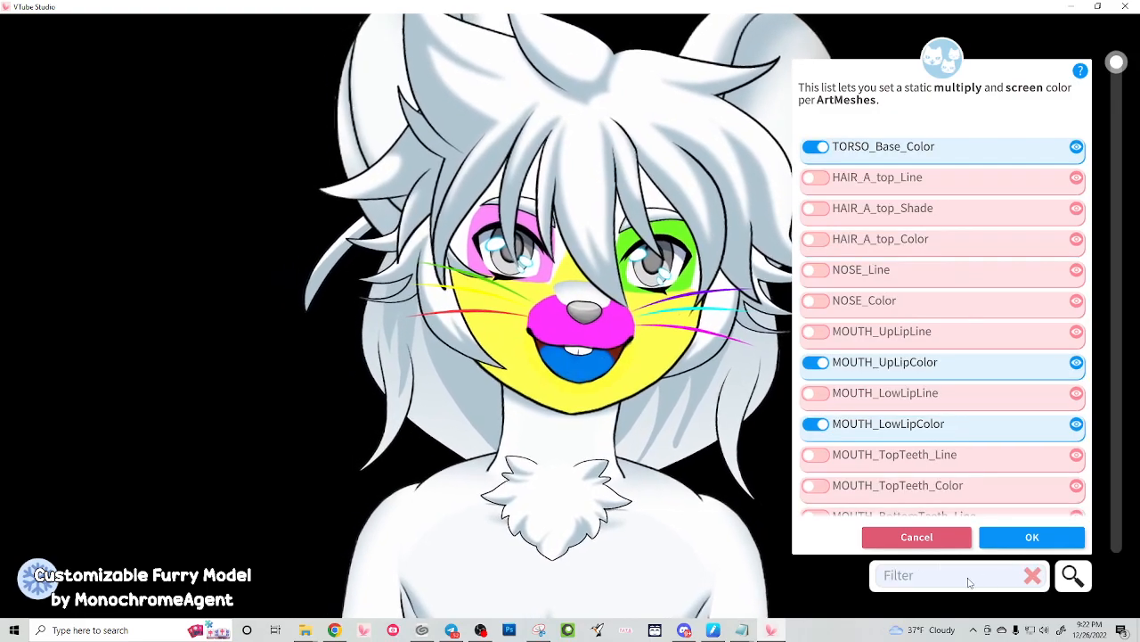
Filter the ArtMesh list by "NOSE_" and enable NOSE_Color with the red multiply color #FF0000, accepting the default screen color
{"action": "type", "text": "NOSE_"}
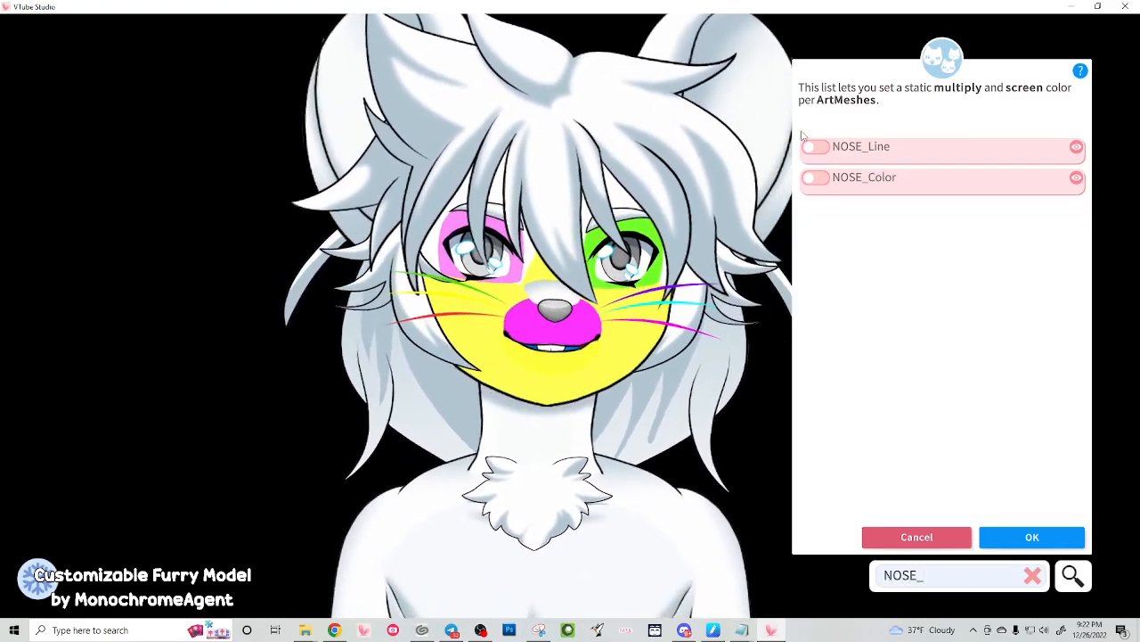
{"action": "left_click", "coordinate": [815, 177]}
{"action": "left_click_drag", "start_coordinate": [1021, 414], "coordinate": [898, 418]}
{"action": "mouse_move", "coordinate": [1042, 268]}
{"action": "left_mouse_down"}
{"action": "mouse_move", "coordinate": [1044, 333]}
{"action": "mouse_move", "coordinate": [1043, 246]}
{"action": "left_mouse_up"}
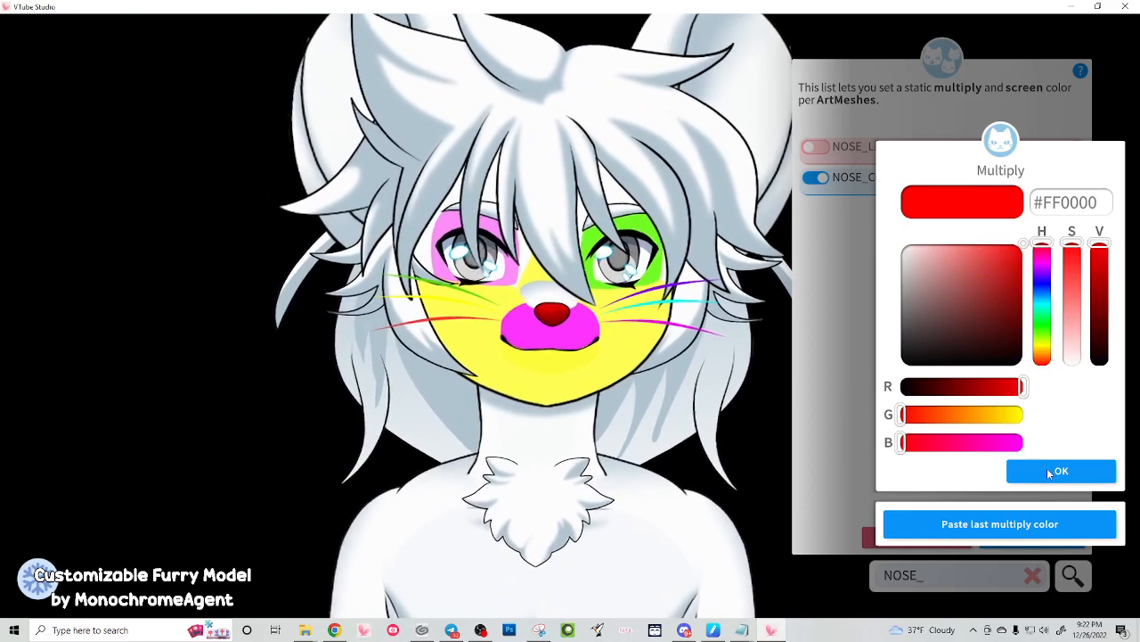
{"action": "left_click", "coordinate": [1047, 469]}
{"action": "left_click", "coordinate": [1047, 469]}
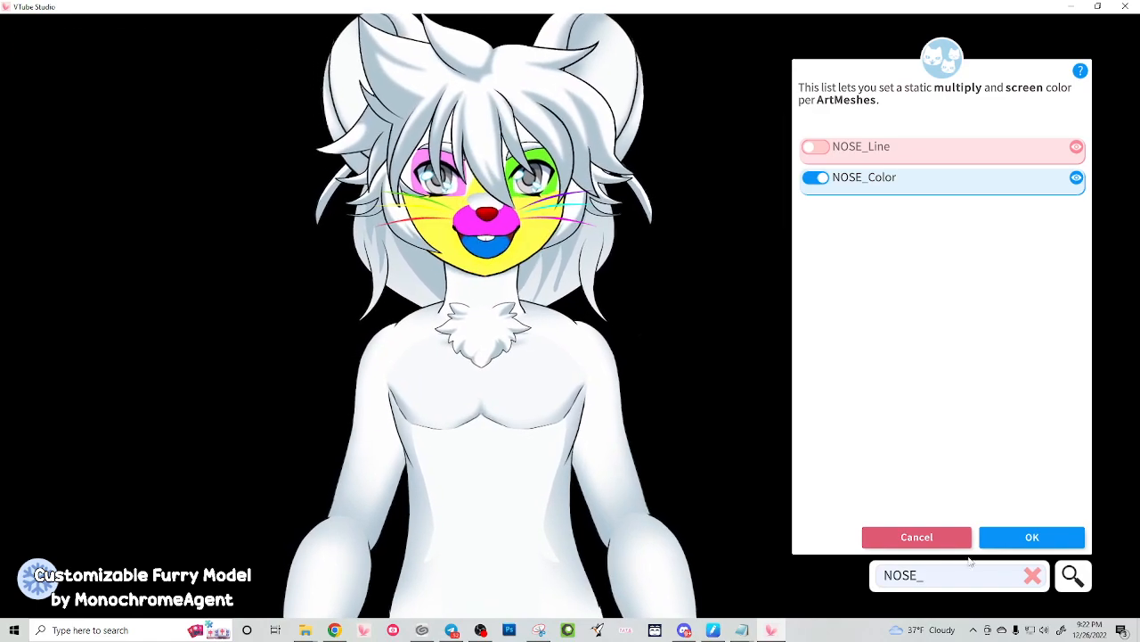
Replace the NOSE_ filter with "HAIR_", and list the meshes at the front bangs by picking them on the model
{"action": "key", "text": "BackSpace"}
{"action": "key", "text": "BackSpace"}
{"action": "key", "text": "BackSpace"}
{"action": "key", "text": "BackSpace"}
{"action": "key", "text": "BackSpace"}
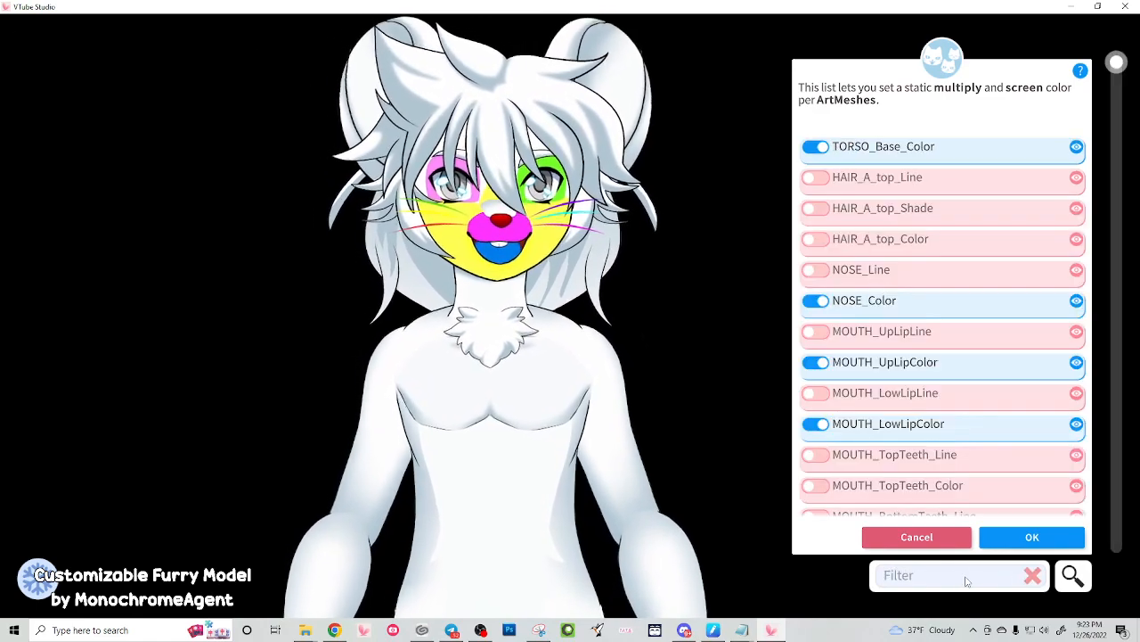
{"action": "type", "text": "HAIR_"}
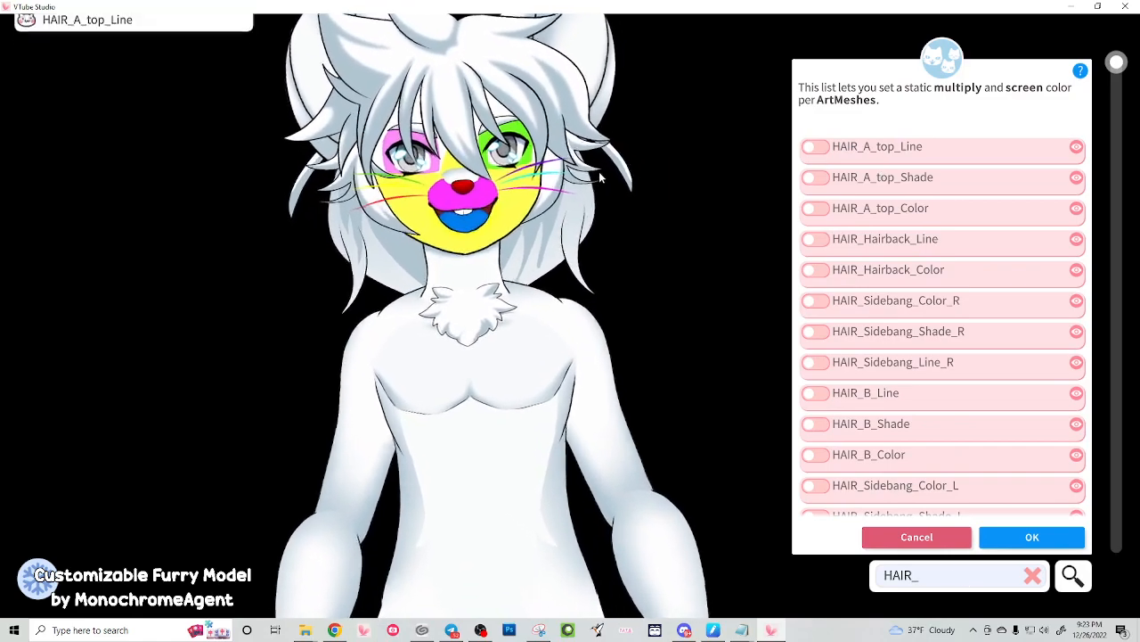
{"action": "left_click", "coordinate": [481, 109]}
{"action": "left_click", "coordinate": [481, 109]}
{"action": "left_click", "coordinate": [478, 110]}
{"action": "left_click", "coordinate": [497, 90]}
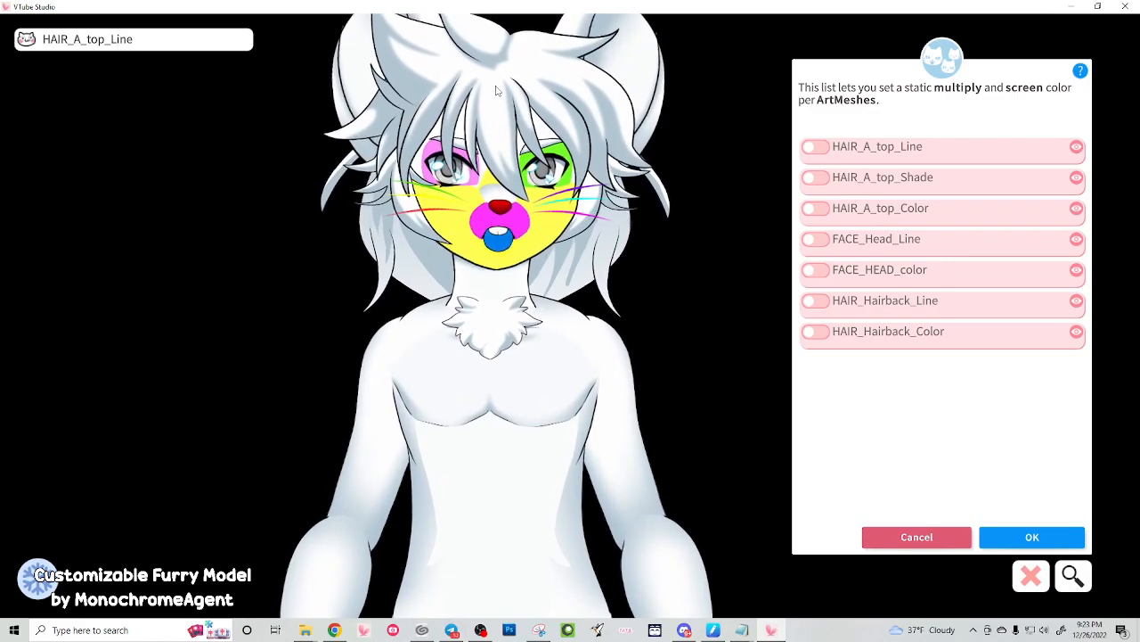
Try the red multiply color #FF0000 with the default screen color on HAIR_A_top_Line
{"action": "left_click", "coordinate": [816, 147]}
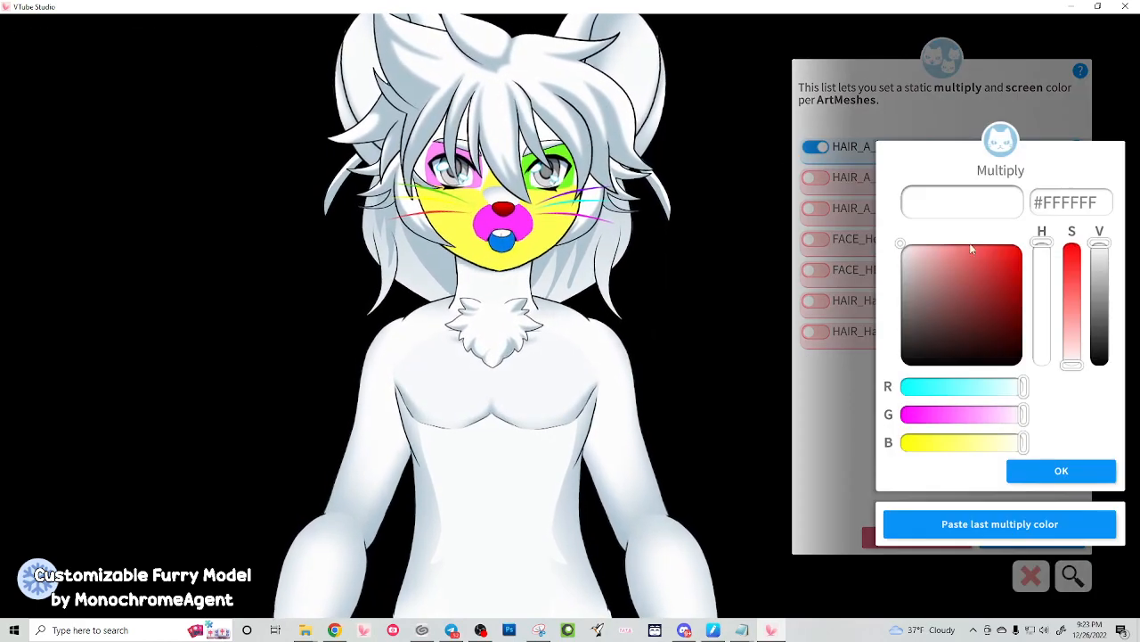
{"action": "left_click_drag", "start_coordinate": [989, 312], "coordinate": [1025, 244]}
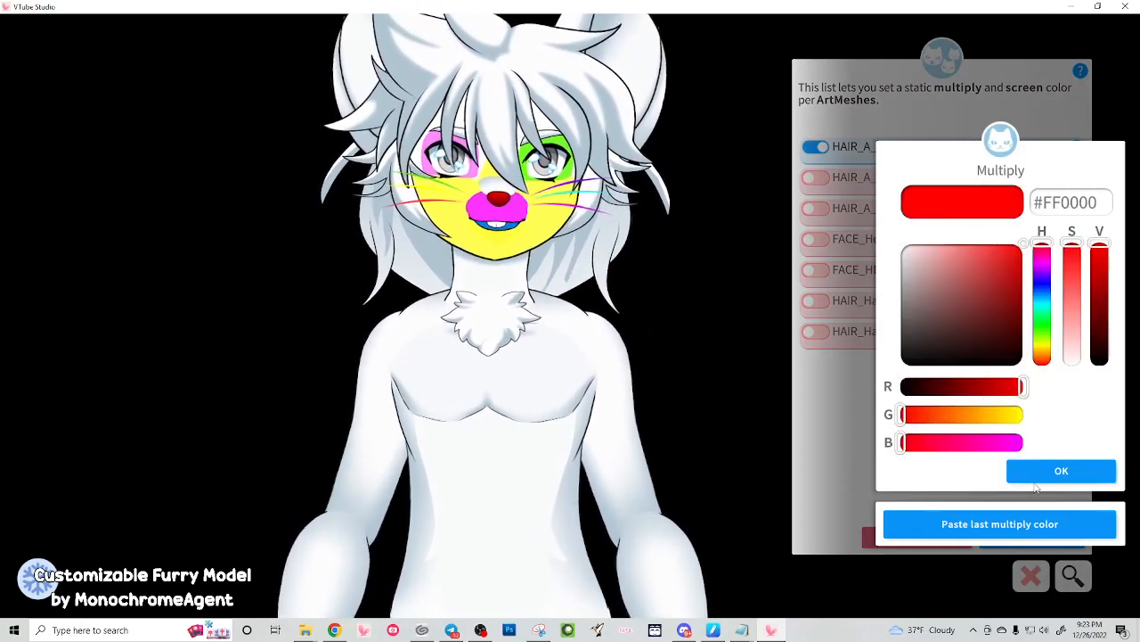
{"action": "left_click", "coordinate": [1037, 477]}
{"action": "left_click", "coordinate": [1049, 475]}
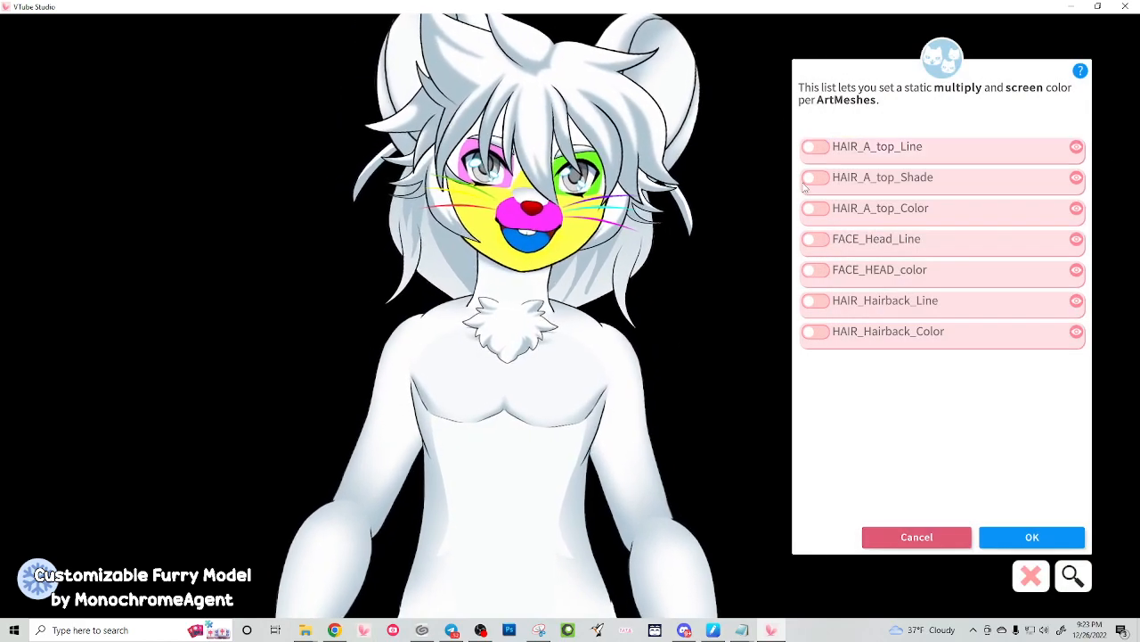
Enable HAIR_A_top_Color with the dark red multiply color #860000, accepting the default screen color
{"action": "left_click", "coordinate": [816, 208]}
{"action": "left_click_drag", "start_coordinate": [943, 293], "coordinate": [1023, 291]}
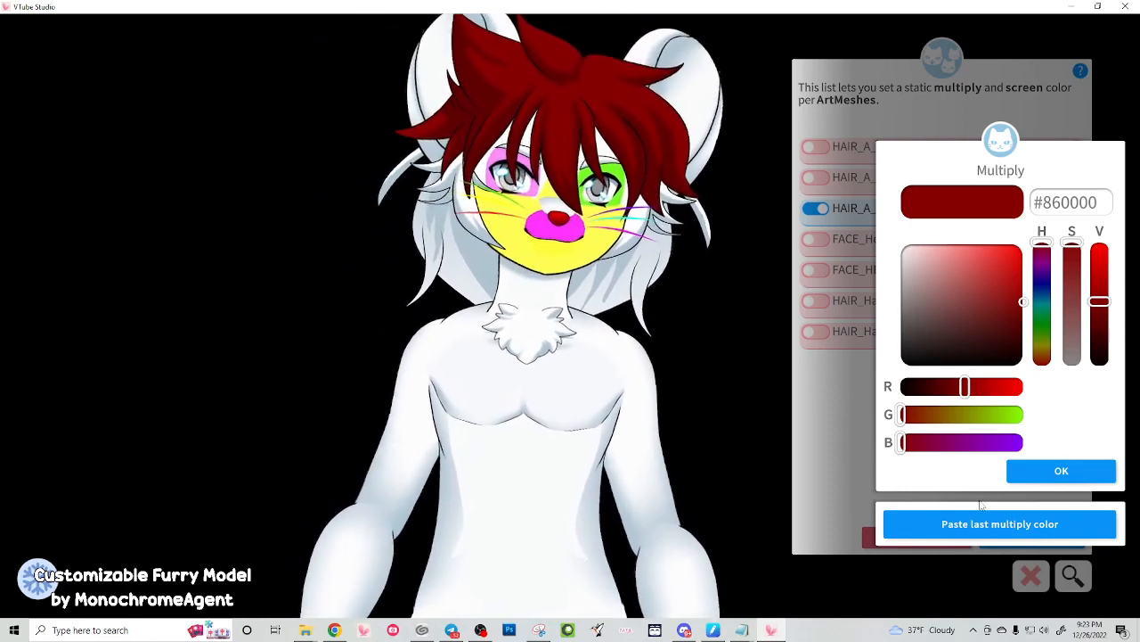
{"action": "left_click", "coordinate": [1061, 470]}
{"action": "left_click", "coordinate": [1055, 479]}
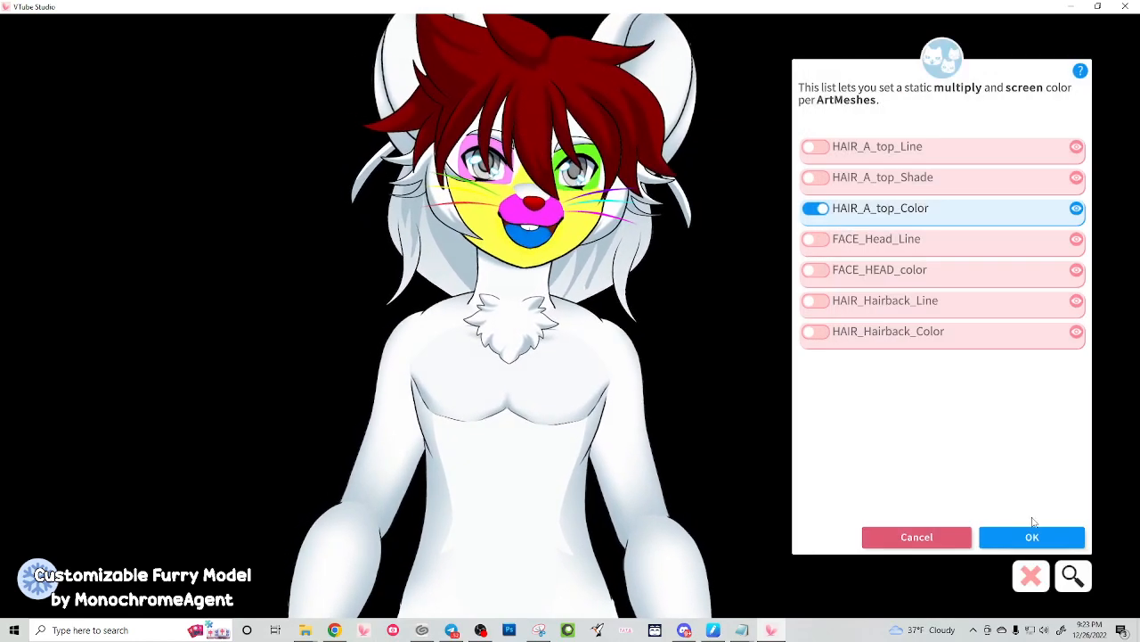
Clear the picked-mesh selection, filter the ArtMesh list by "hair_" and look through all the hair meshes
{"action": "left_click", "coordinate": [1037, 582]}
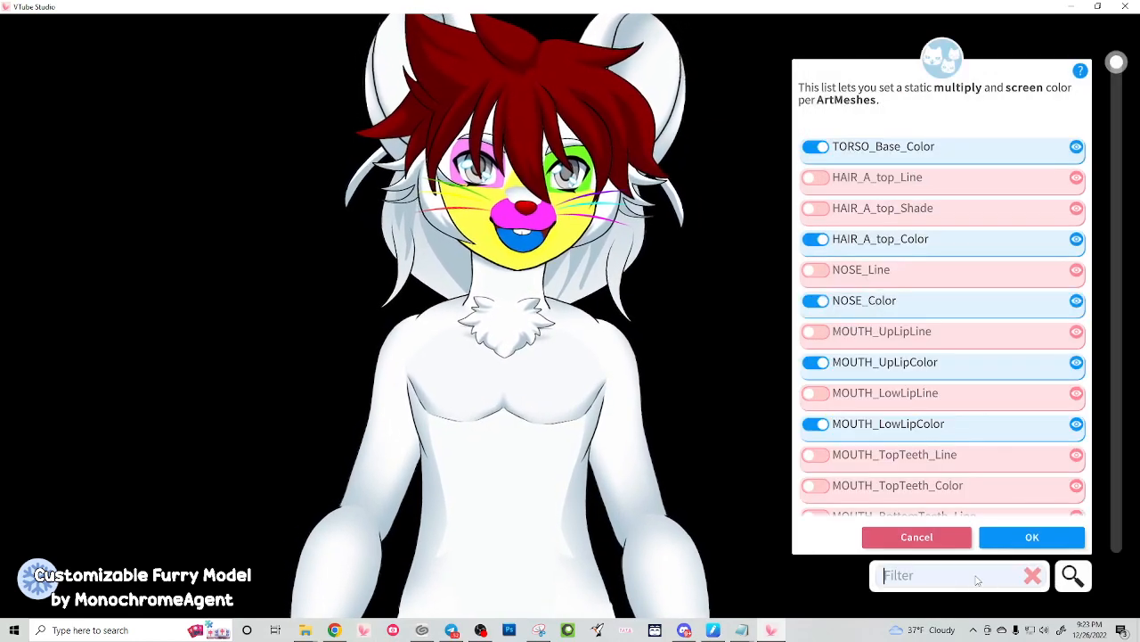
{"action": "type", "text": "hair_"}
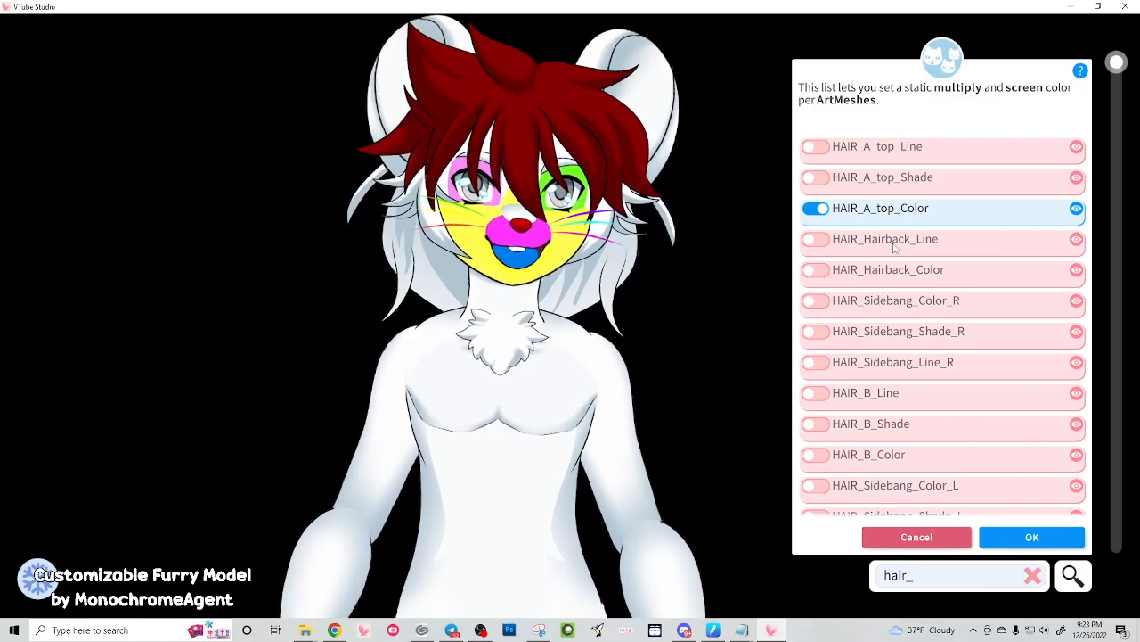
{"action": "scroll", "coordinate": [906, 355], "scroll_direction": "down", "scroll_amount": 5}
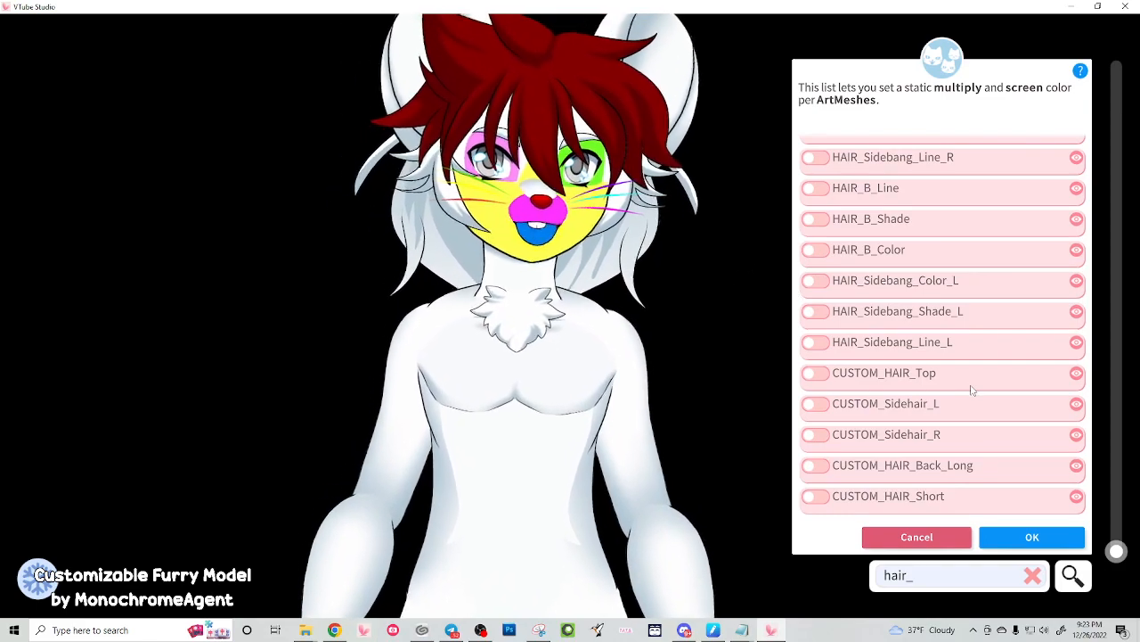
{"action": "scroll", "coordinate": [971, 385], "scroll_direction": "up", "scroll_amount": 6}
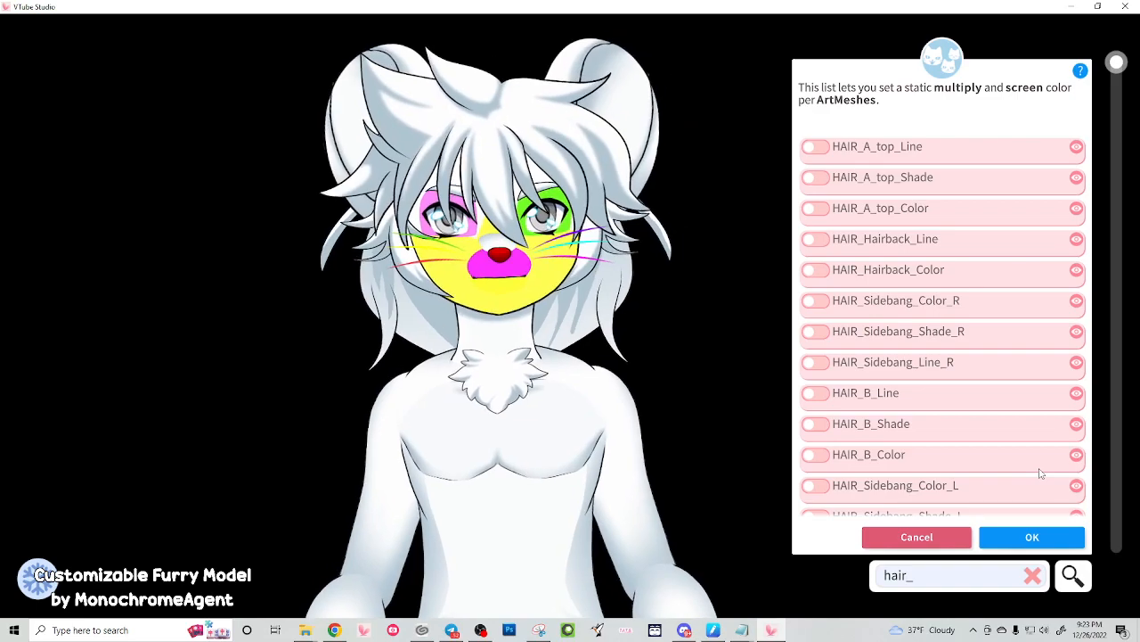
Enable HAIR_A_top_Color with the mint green multiply color #50FFC1, accepting the default screen color
{"action": "left_click", "coordinate": [826, 210]}
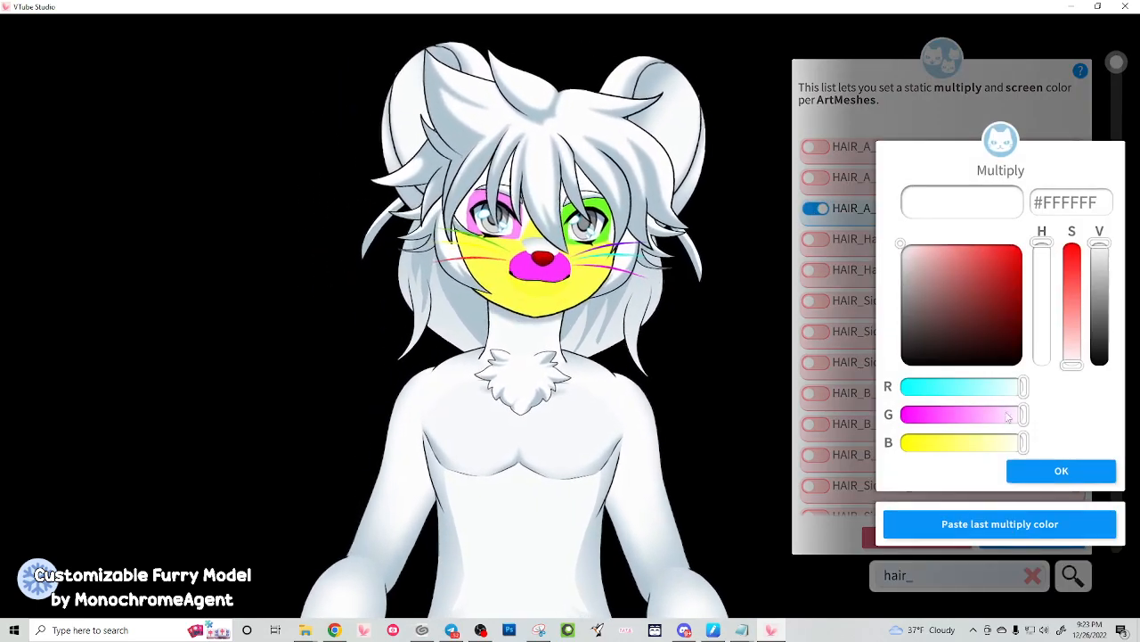
{"action": "left_click_drag", "start_coordinate": [1023, 385], "coordinate": [956, 386]}
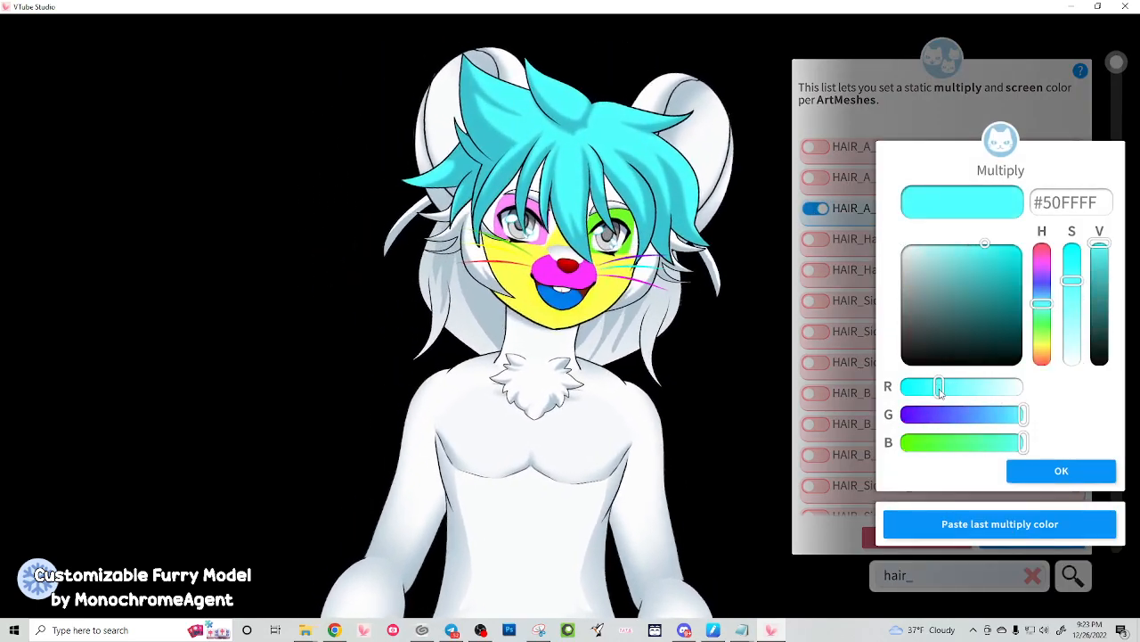
{"action": "left_click_drag", "start_coordinate": [1032, 318], "coordinate": [1047, 320]}
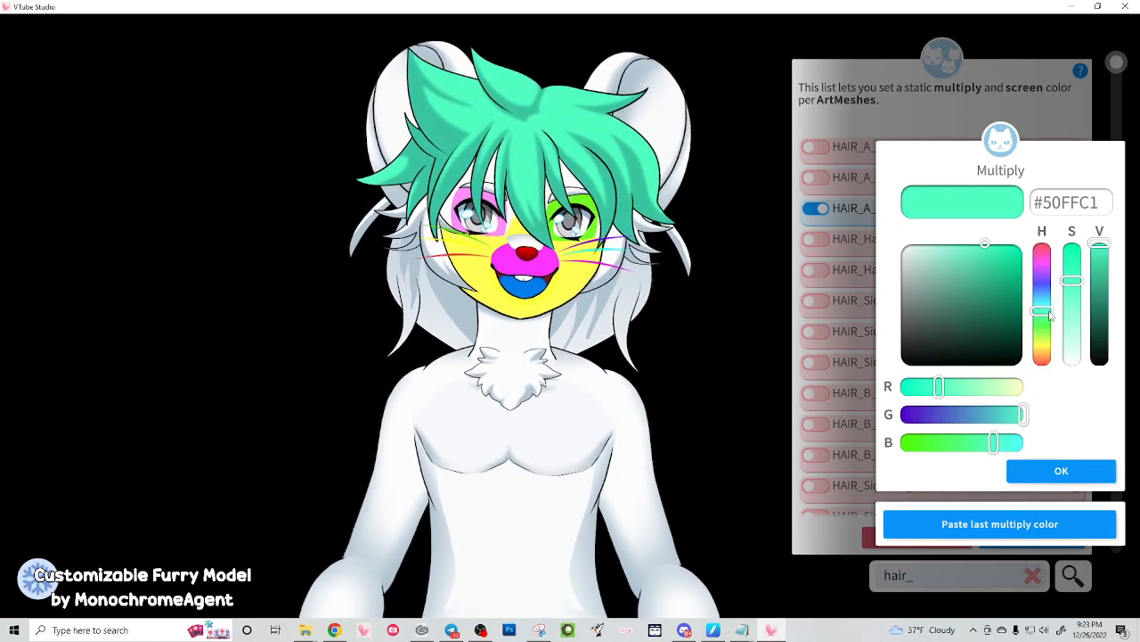
{"action": "left_click", "coordinate": [1061, 472]}
{"action": "left_click", "coordinate": [1018, 455]}
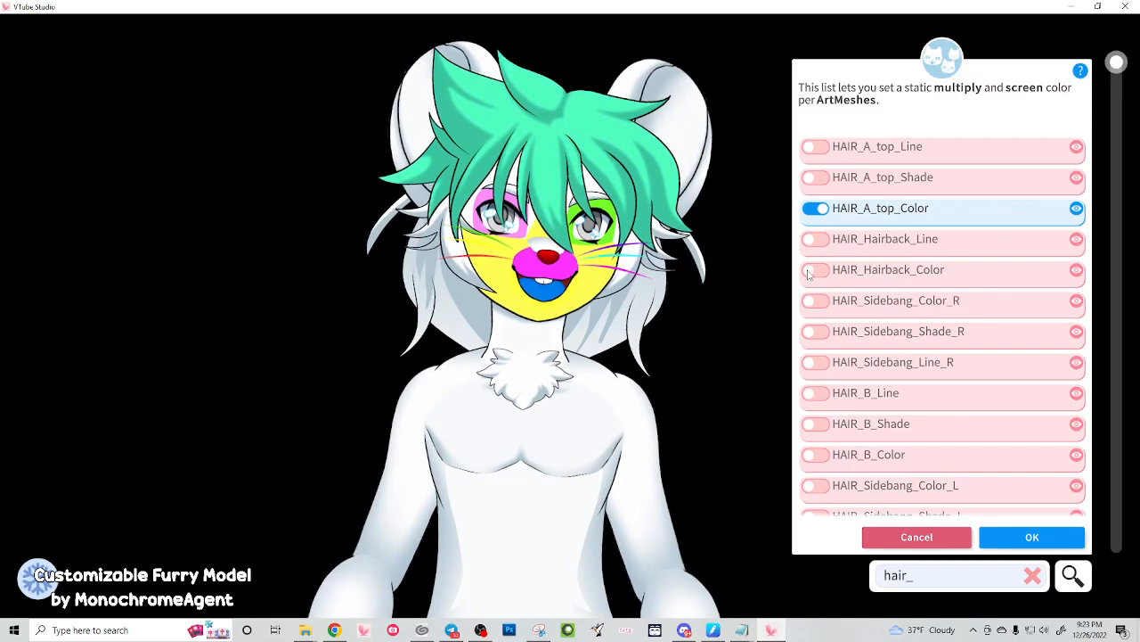
Enable HAIR_Hairback_Color with an orange-red multiply color, accepting the default screen color
{"action": "left_click", "coordinate": [808, 272]}
{"action": "left_click_drag", "start_coordinate": [937, 317], "coordinate": [980, 299]}
{"action": "left_click_drag", "start_coordinate": [1008, 389], "coordinate": [1017, 389]}
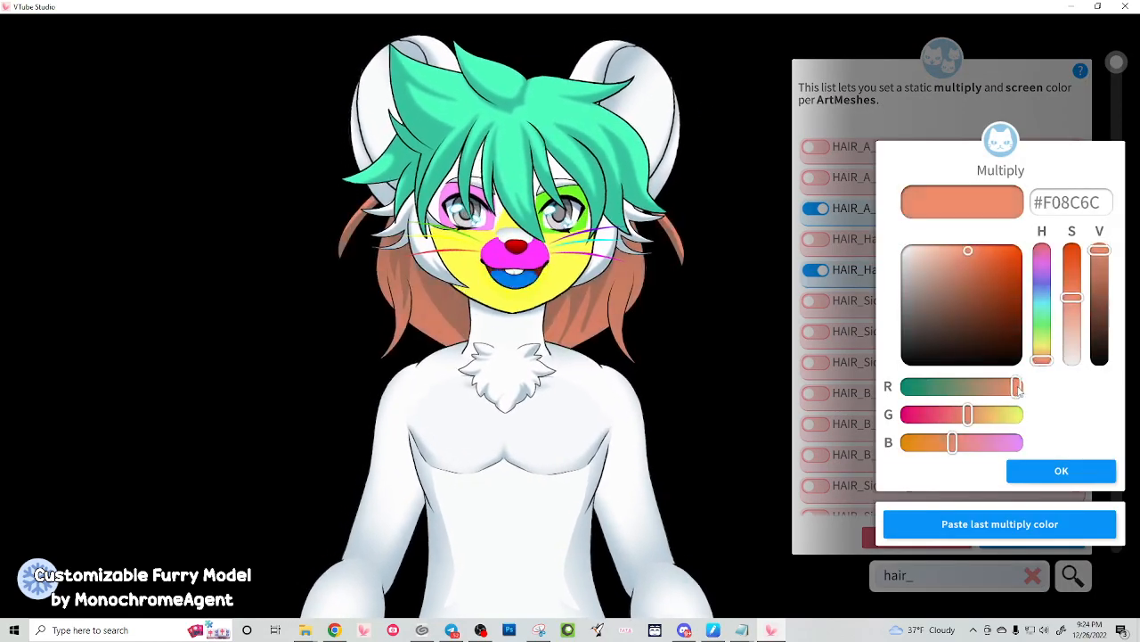
{"action": "left_click_drag", "start_coordinate": [975, 234], "coordinate": [1008, 248]}
{"action": "left_click", "coordinate": [1051, 470]}
{"action": "left_click", "coordinate": [1027, 470]}
Clear the "hair_" filter and list the meshes at the model's R side bang
{"action": "key", "text": "BackSpace"}
{"action": "key", "text": "BackSpace"}
{"action": "key", "text": "BackSpace"}
{"action": "key", "text": "BackSpace"}
{"action": "key", "text": "BackSpace"}
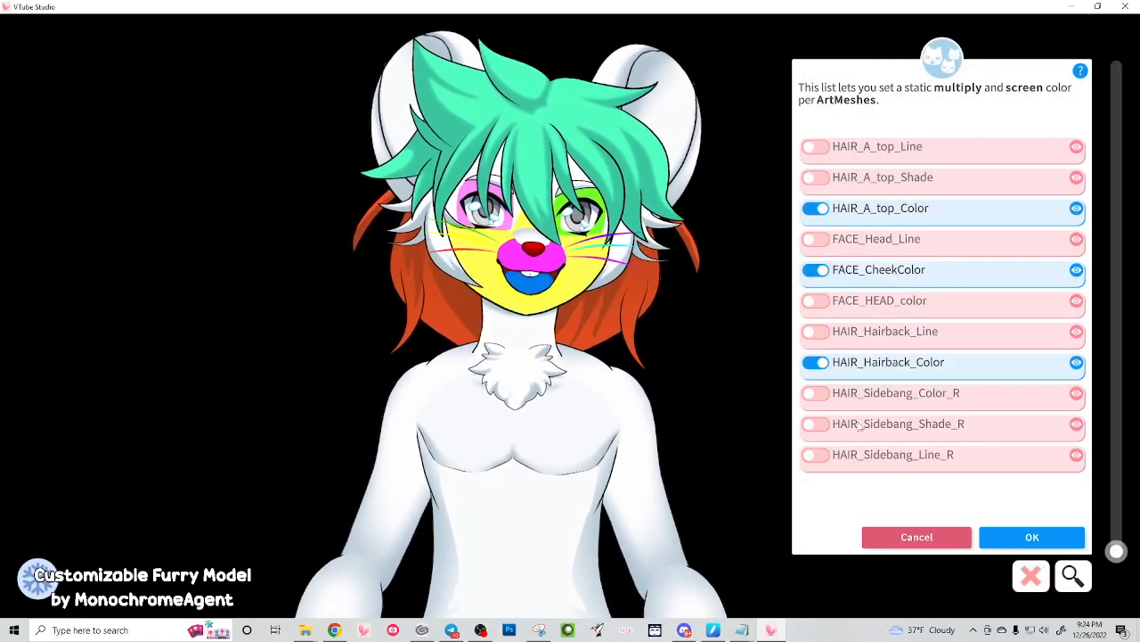
Enable HAIR_Sidebang_Shade_R with the magenta multiply color #FF20FF, accepting the default screen color
{"action": "left_click", "coordinate": [813, 425]}
{"action": "left_click", "coordinate": [915, 417]}
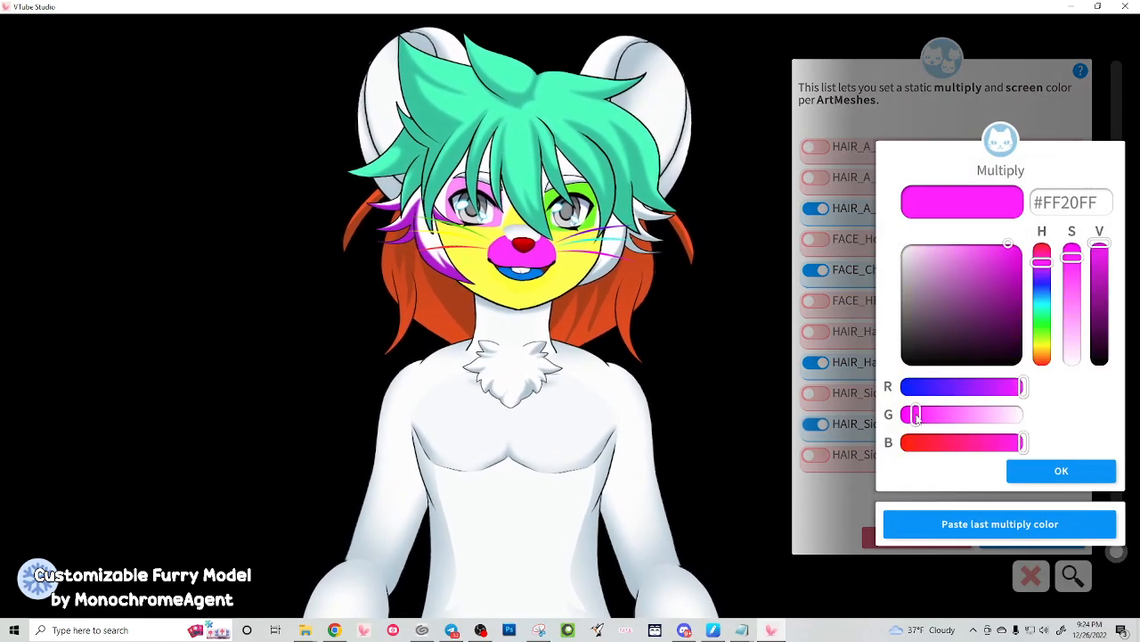
{"action": "left_click", "coordinate": [1012, 465]}
{"action": "left_click", "coordinate": [1061, 473]}
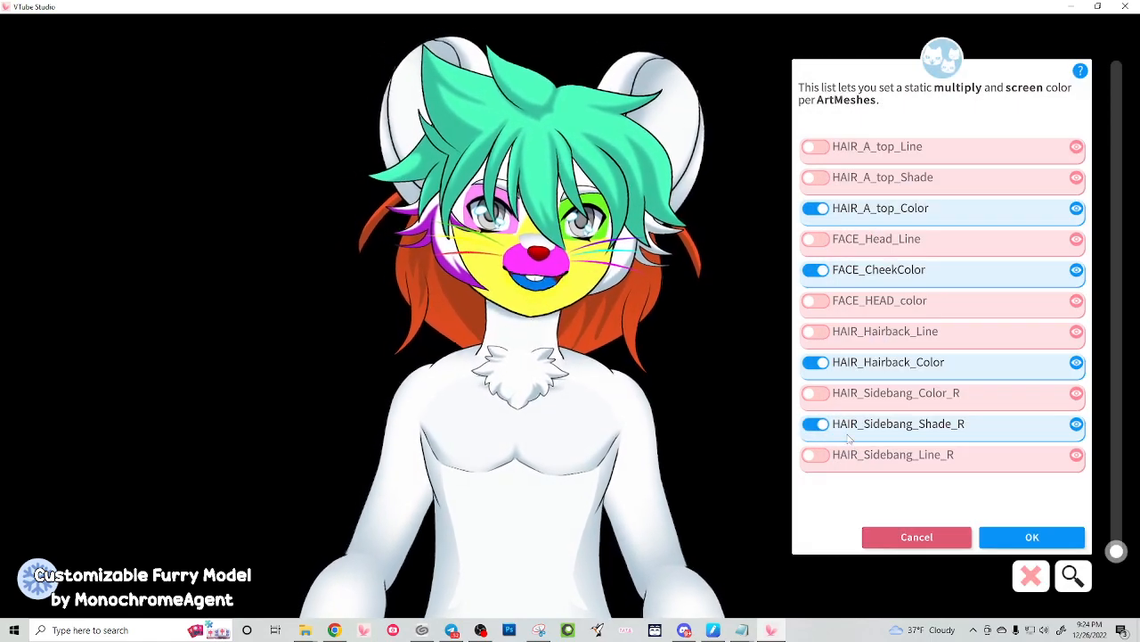
Enable HAIR_Sidebang_Color_R with a pinkish magenta multiply color, accepting the default screen color
{"action": "left_click", "coordinate": [812, 393]}
{"action": "left_click", "coordinate": [982, 248]}
{"action": "left_click", "coordinate": [1039, 471]}
{"action": "left_click", "coordinate": [1039, 471]}
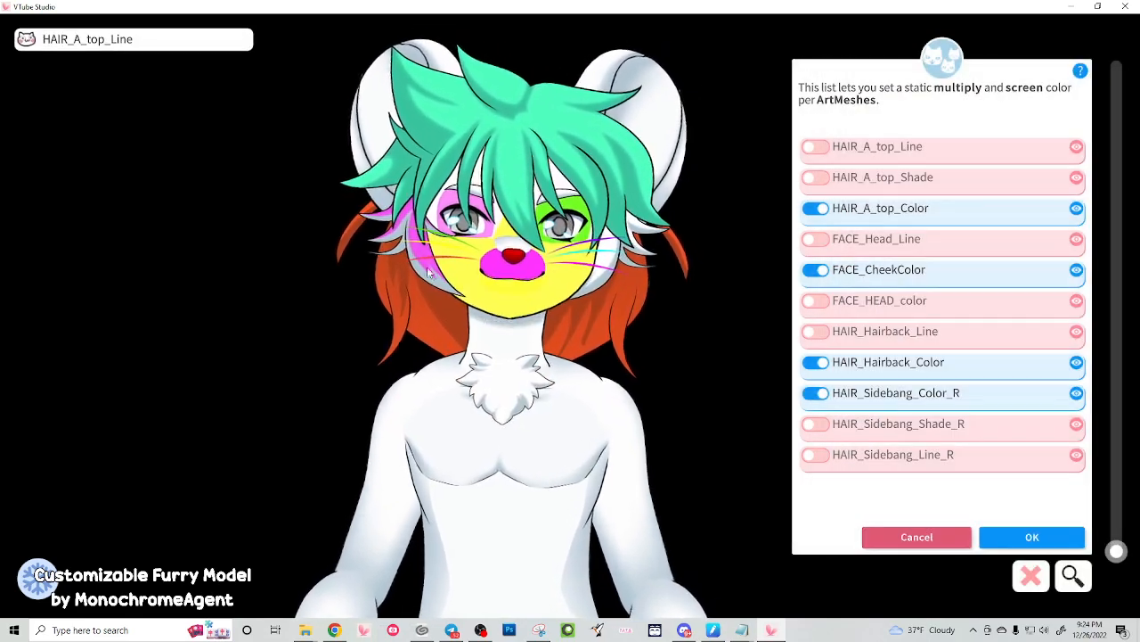
Enable HAIR_Sidebang_Shade_R with the green multiply color #00FF00, accepting the default screen color
{"action": "left_click", "coordinate": [812, 424]}
{"action": "left_click", "coordinate": [986, 311]}
{"action": "left_click_drag", "start_coordinate": [986, 311], "coordinate": [1023, 321]}
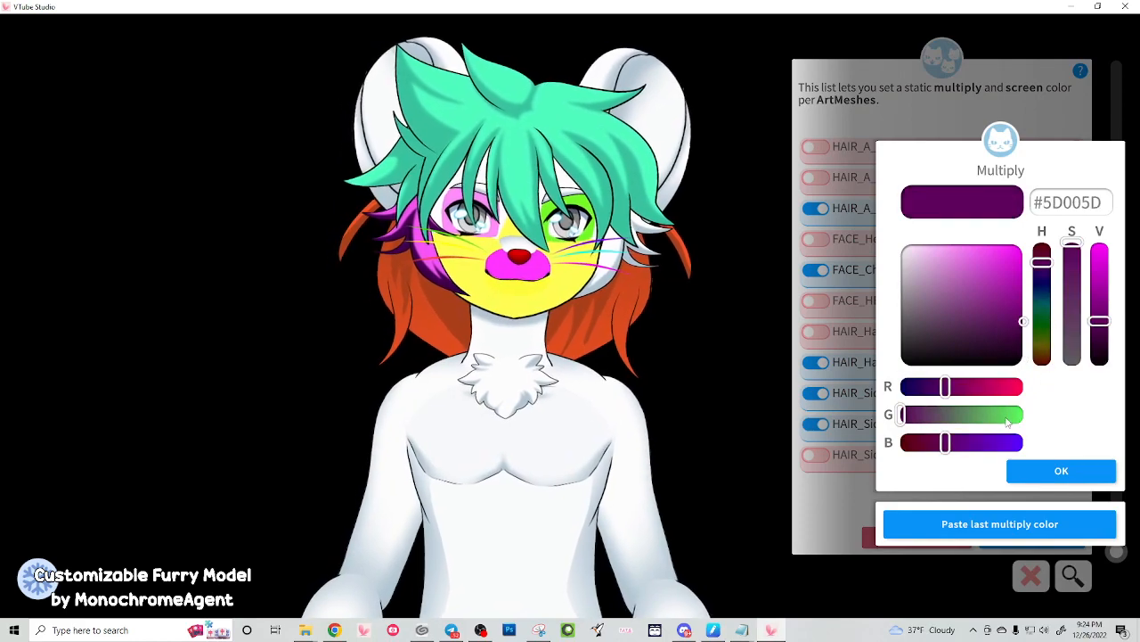
{"action": "left_click_drag", "start_coordinate": [1008, 422], "coordinate": [1023, 415]}
{"action": "mouse_move", "coordinate": [971, 301]}
{"action": "left_mouse_down"}
{"action": "mouse_move", "coordinate": [1015, 308]}
{"action": "mouse_move", "coordinate": [1081, 253]}
{"action": "mouse_move", "coordinate": [1099, 297]}
{"action": "mouse_move", "coordinate": [1100, 245]}
{"action": "left_mouse_up"}
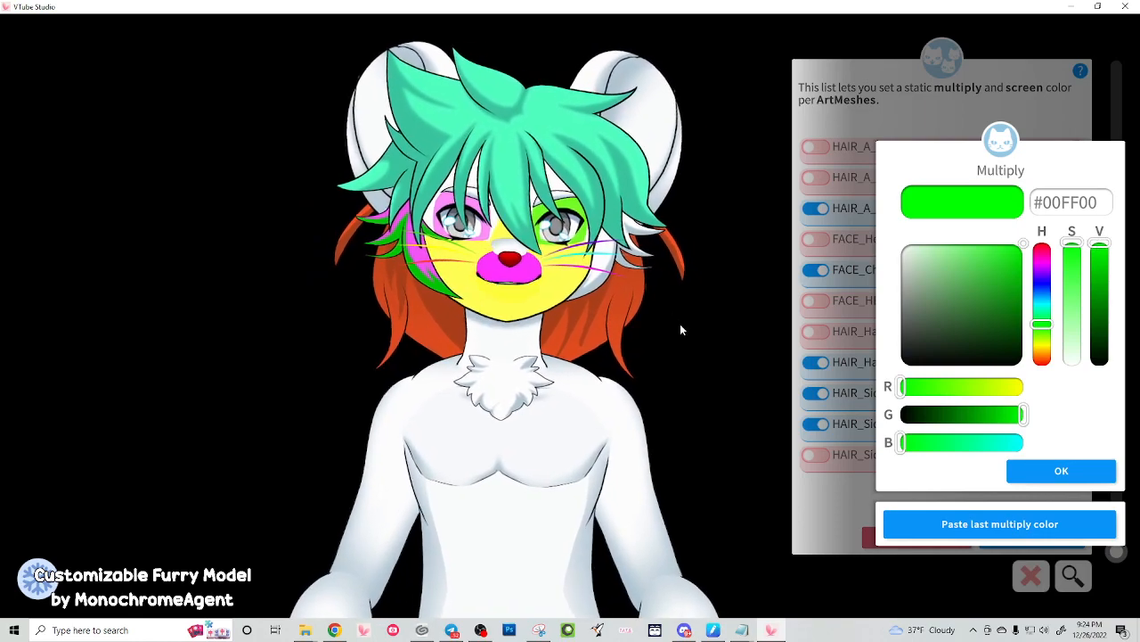
{"action": "left_click", "coordinate": [1057, 467]}
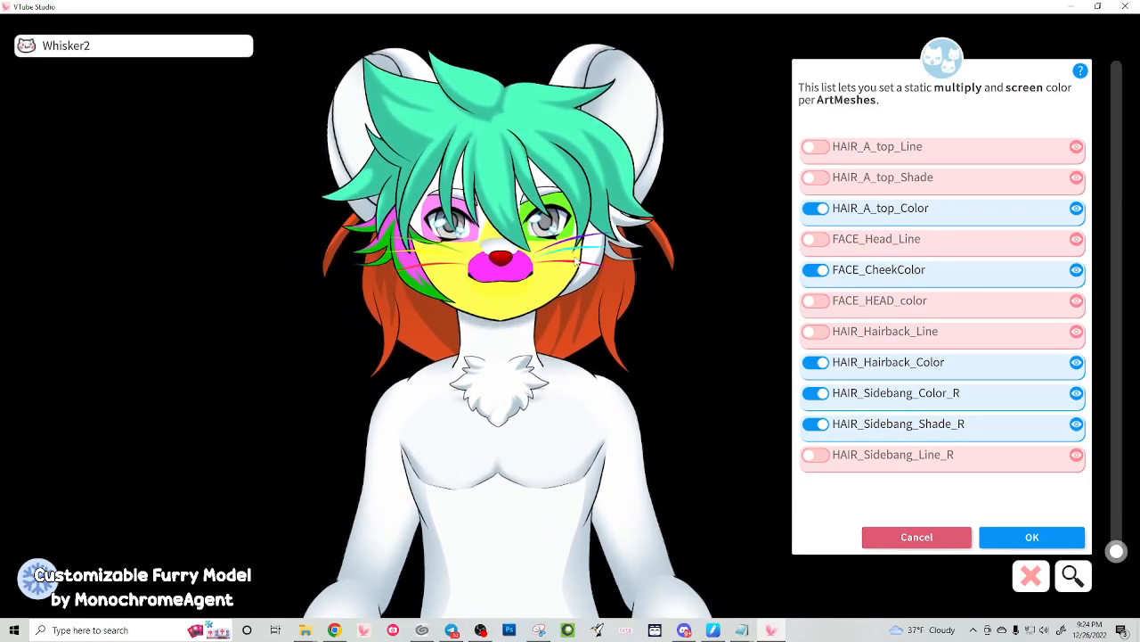
Pick the model's opposite side bang and enable HAIR_Sidebang_Color_L with a bright red multiply color and screen color #000000
{"action": "left_click", "coordinate": [577, 263]}
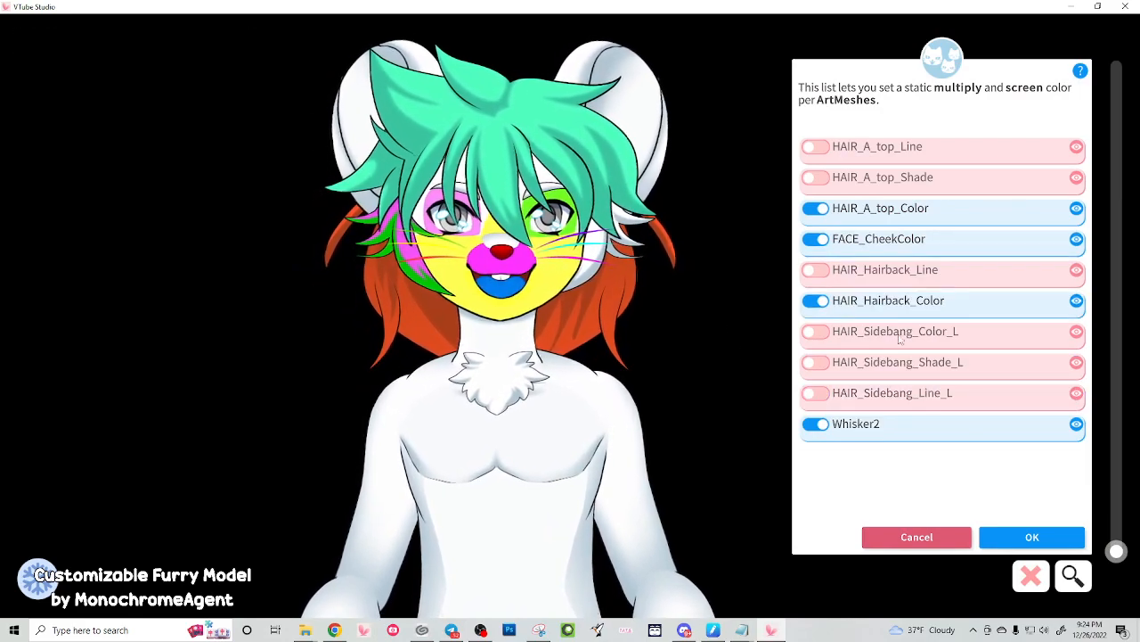
{"action": "left_click", "coordinate": [807, 333]}
{"action": "left_click_drag", "start_coordinate": [989, 277], "coordinate": [1010, 244]}
{"action": "left_click_drag", "start_coordinate": [985, 443], "coordinate": [1021, 444]}
{"action": "left_click_drag", "start_coordinate": [1042, 360], "coordinate": [1053, 235]}
{"action": "left_click", "coordinate": [1061, 470]}
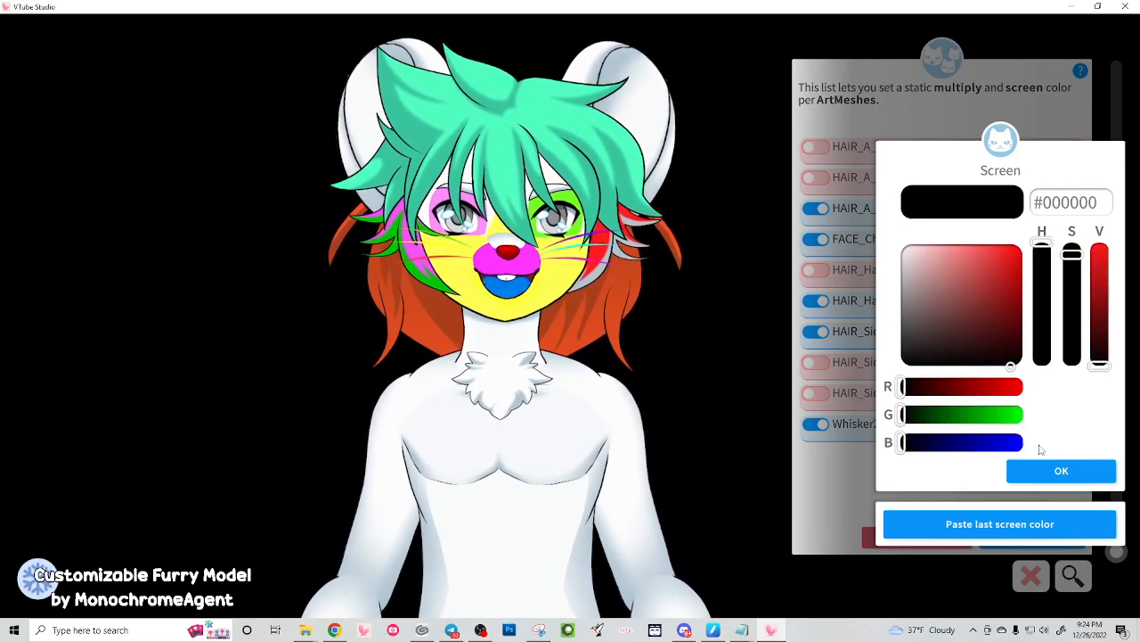
{"action": "left_click", "coordinate": [1061, 470]}
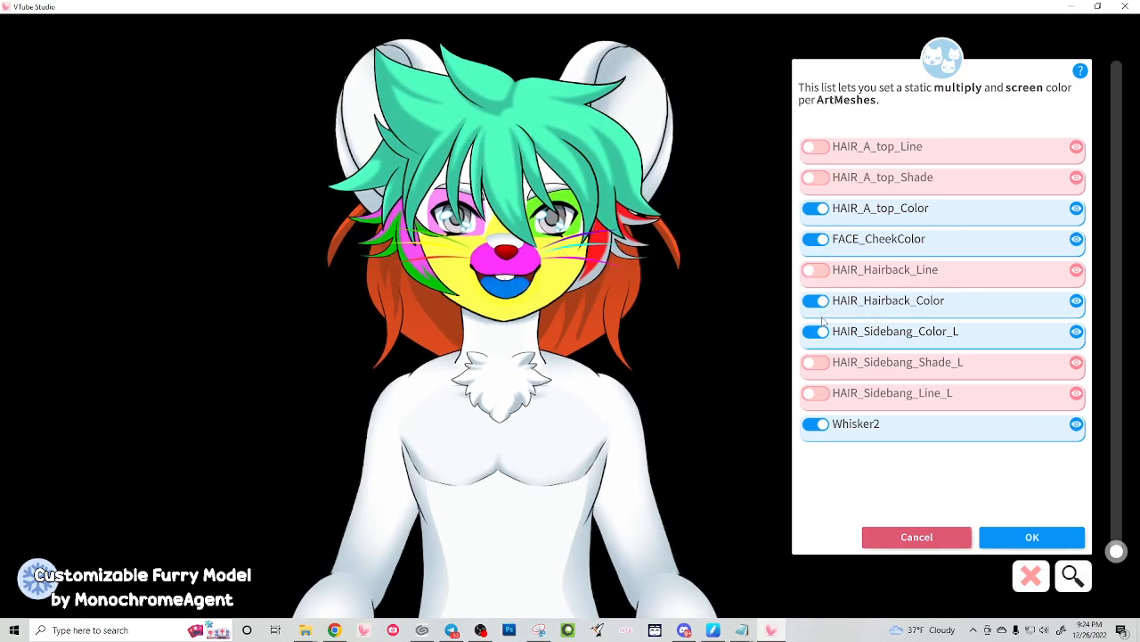
Enable HAIR_Sidebang_Shade_L with a red multiply color and screen color #000000
{"action": "left_click", "coordinate": [813, 362]}
{"action": "left_click_drag", "start_coordinate": [946, 326], "coordinate": [1075, 300]}
{"action": "left_click", "coordinate": [1091, 472]}
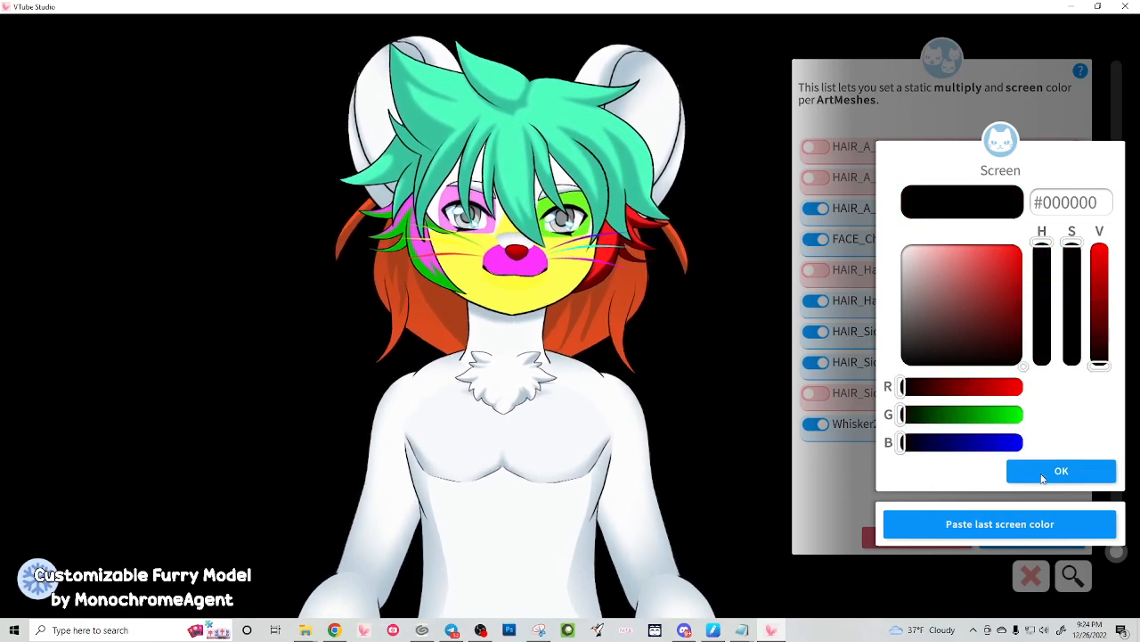
{"action": "left_click", "coordinate": [1016, 472]}
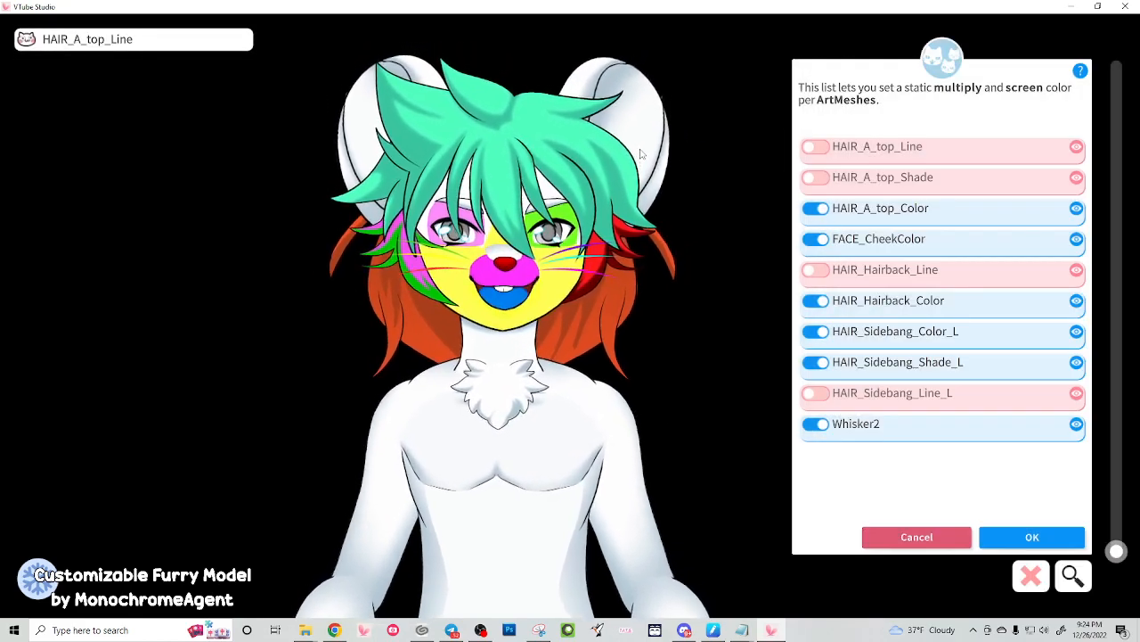
Pick the model's L ear to check its mesh names, clear that selection and filter the ArtMesh list by "EAR_"
{"action": "left_click", "coordinate": [629, 120]}
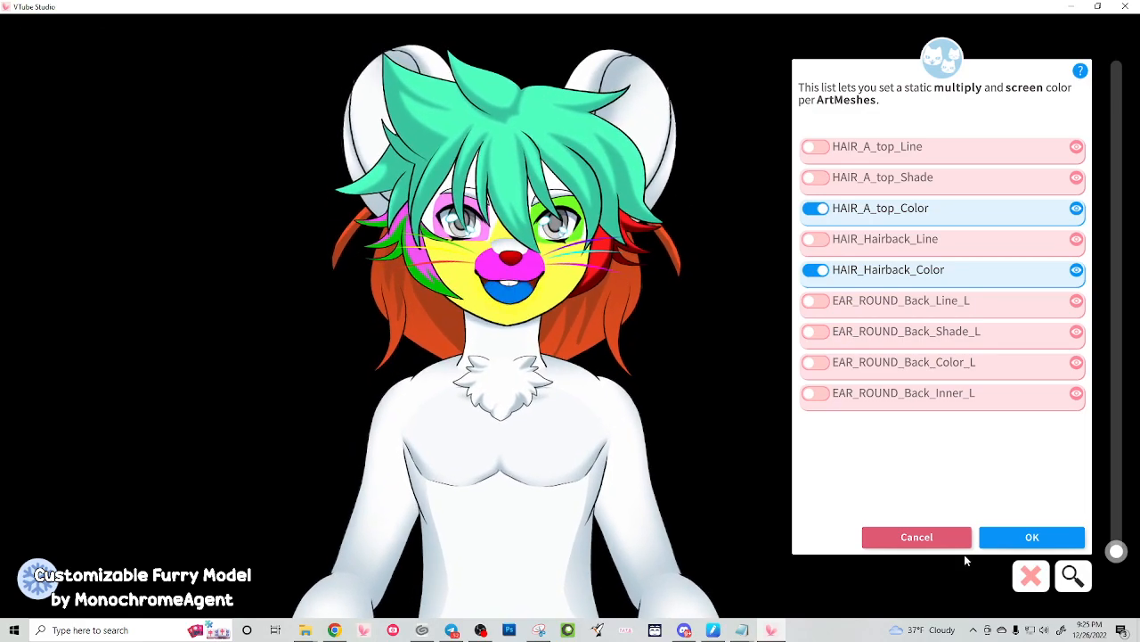
{"action": "left_click", "coordinate": [1030, 576]}
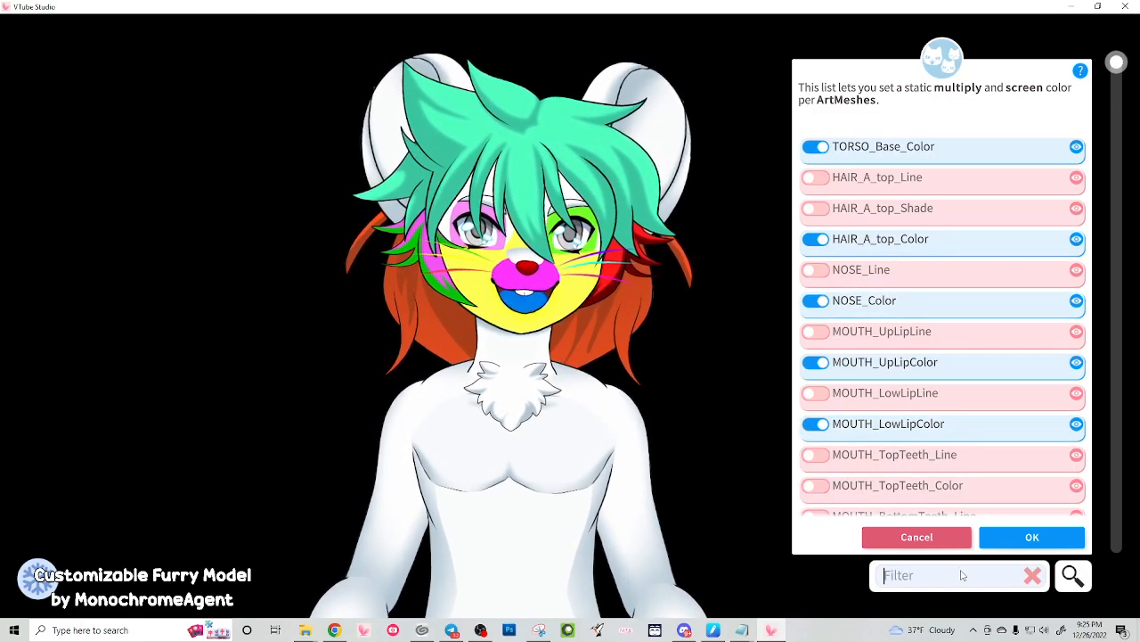
{"action": "type", "text": "EAR_"}
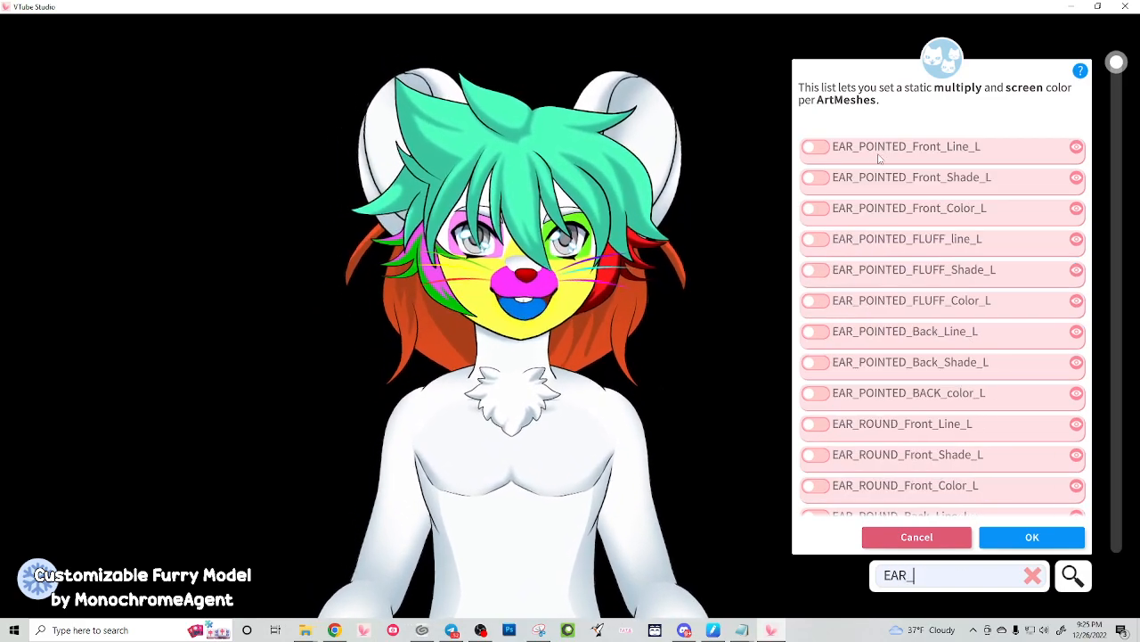
Look through the EAR_ ArtMesh list for the pointed, round and floppy ear meshes of both sides
{"action": "scroll", "coordinate": [902, 203], "scroll_direction": "down", "scroll_amount": 12}
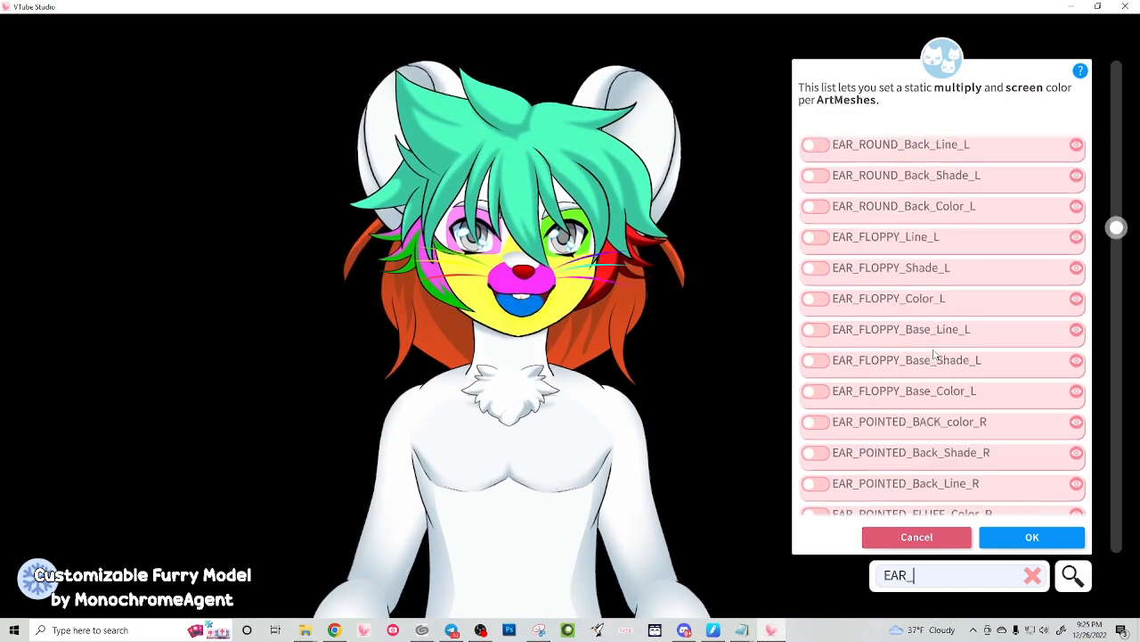
{"action": "scroll", "coordinate": [932, 368], "scroll_direction": "down", "scroll_amount": 5}
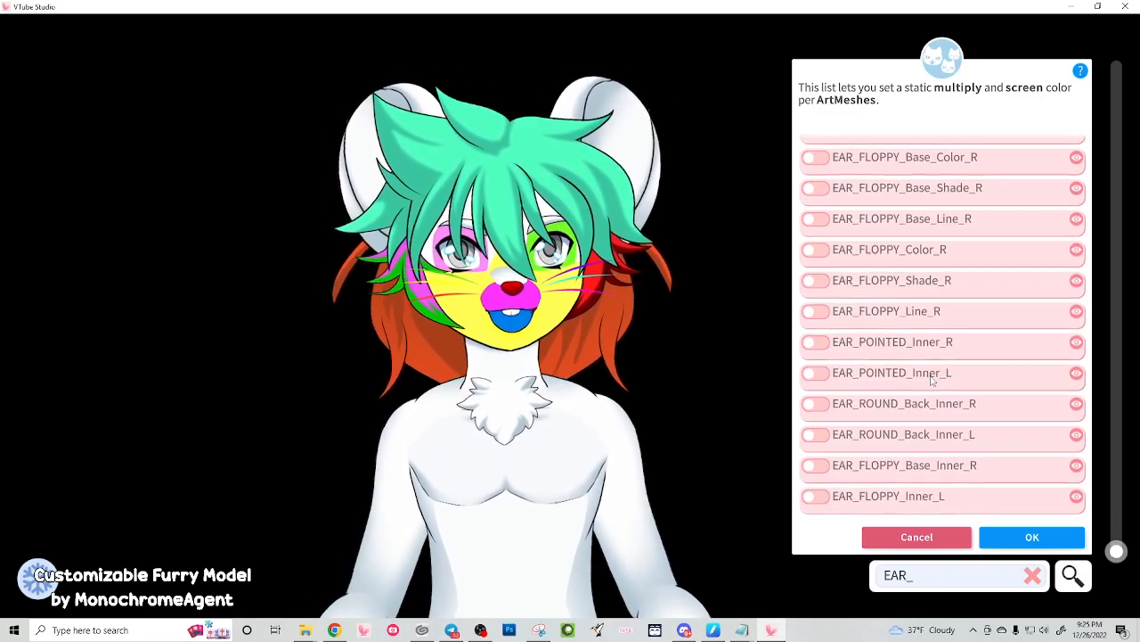
{"action": "scroll", "coordinate": [931, 380], "scroll_direction": "up", "scroll_amount": 12}
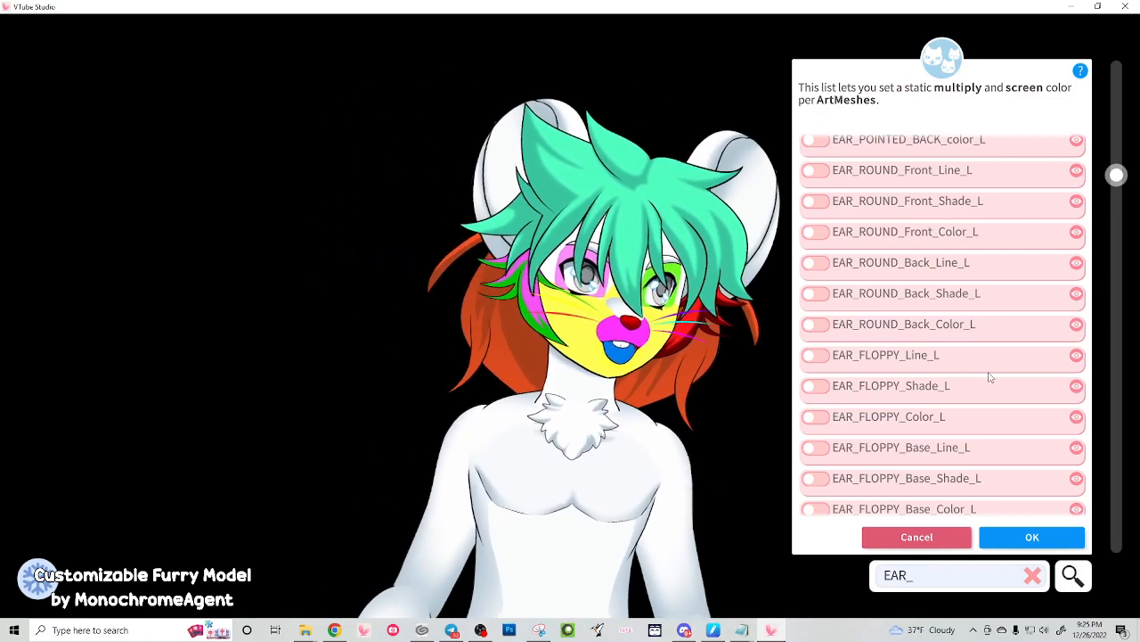
{"action": "scroll", "coordinate": [867, 274], "scroll_direction": "up", "scroll_amount": 3}
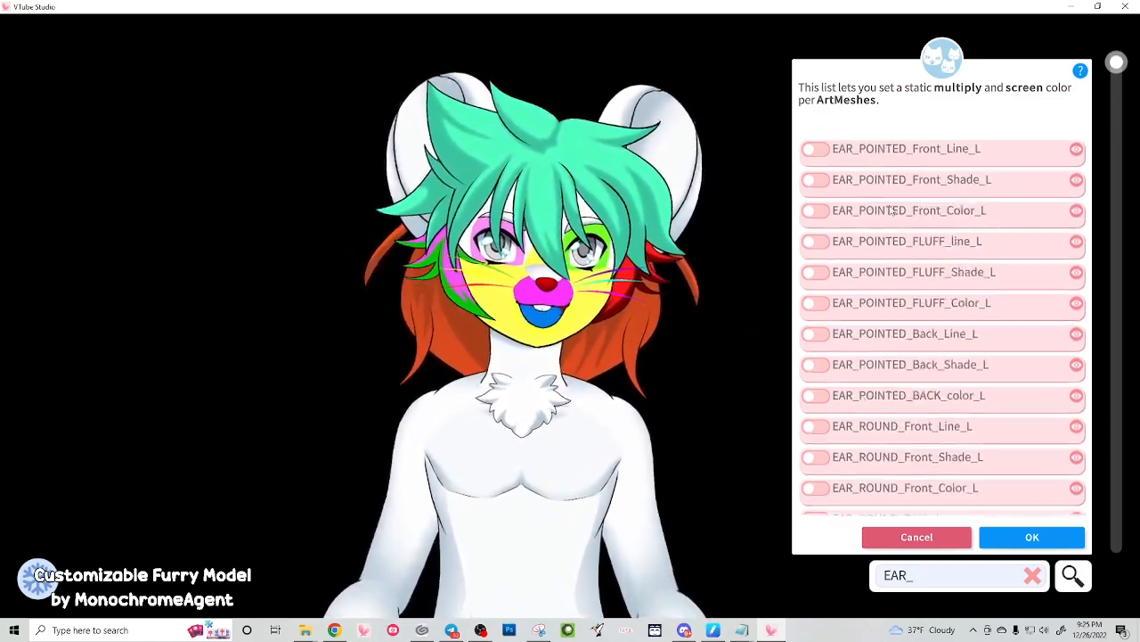
{"action": "scroll", "coordinate": [933, 384], "scroll_direction": "down", "scroll_amount": 3}
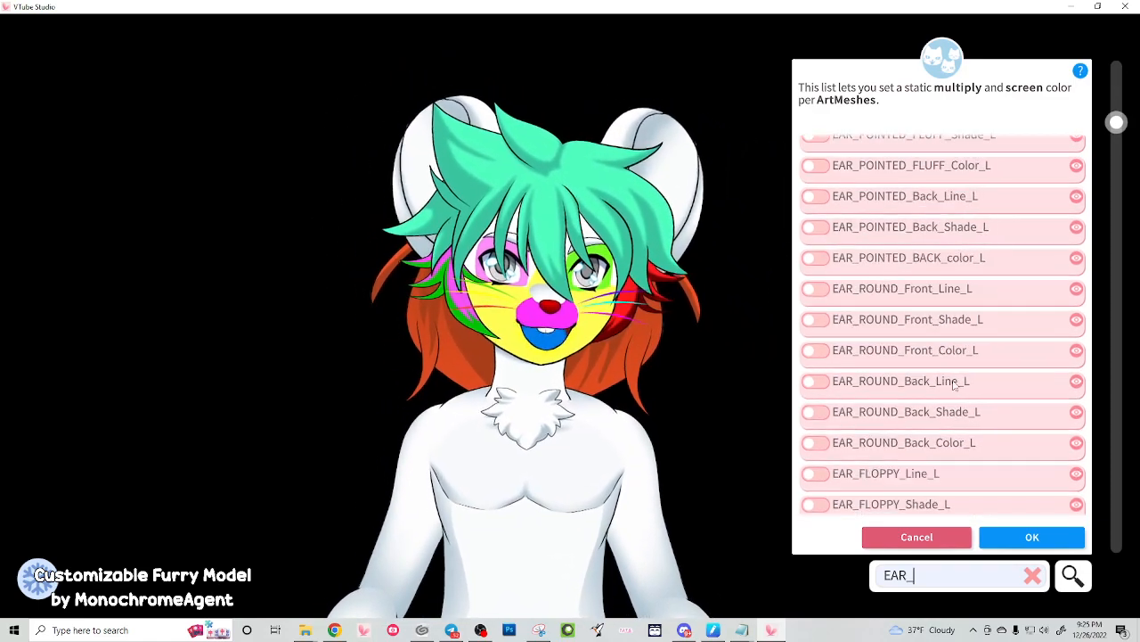
{"action": "scroll", "coordinate": [885, 256], "scroll_direction": "down", "scroll_amount": 3}
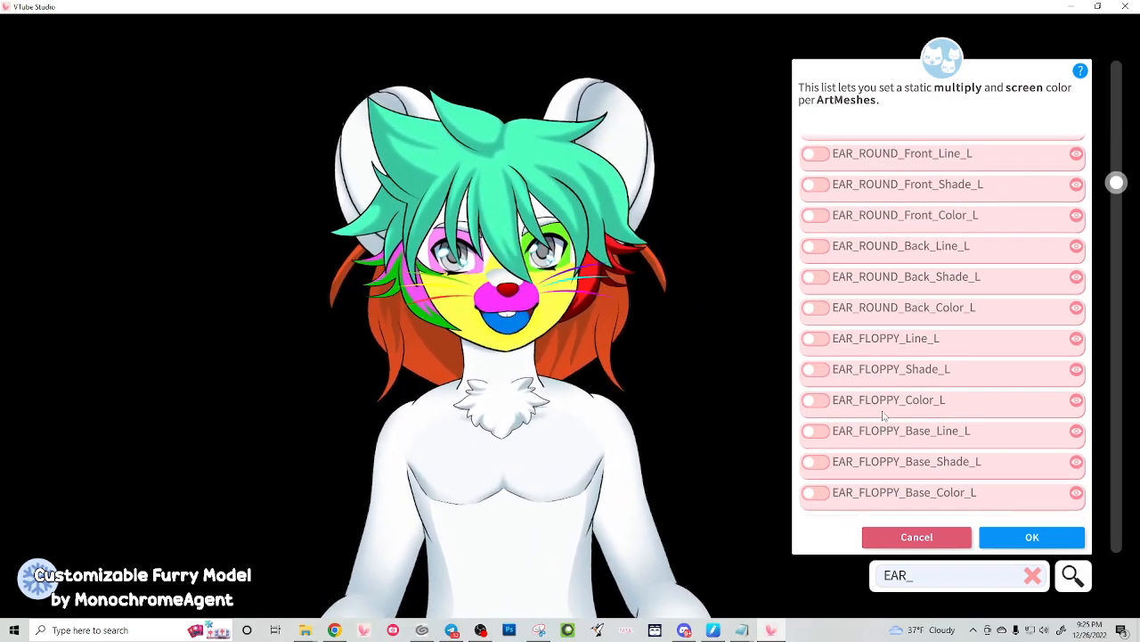
{"action": "scroll", "coordinate": [899, 505], "scroll_direction": "down", "scroll_amount": 4}
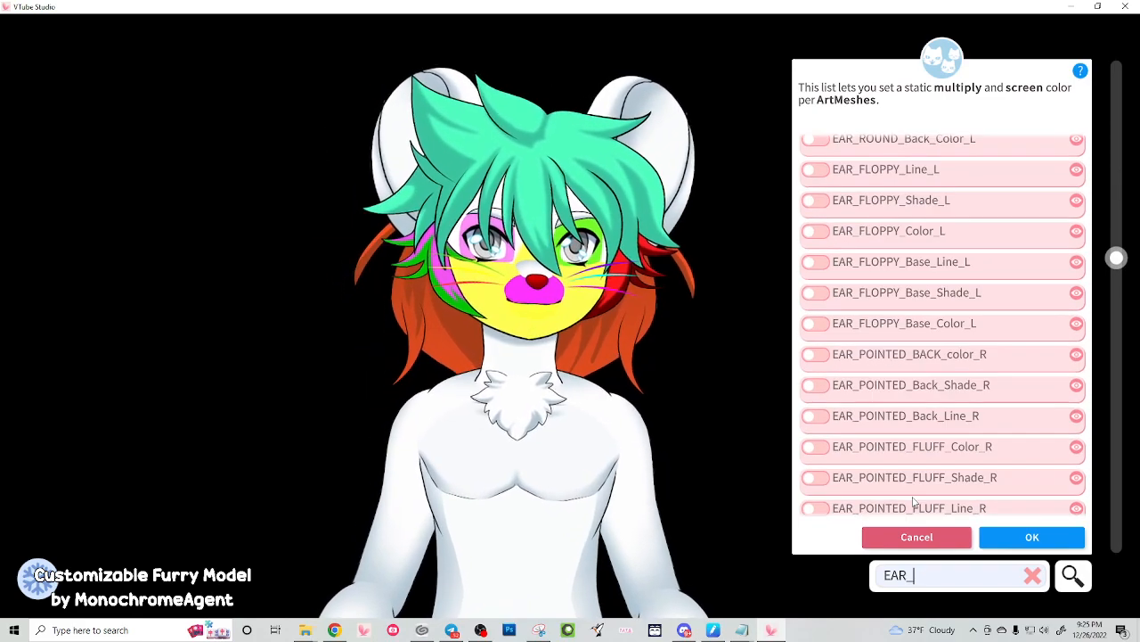
{"action": "scroll", "coordinate": [997, 514], "scroll_direction": "down", "scroll_amount": 3}
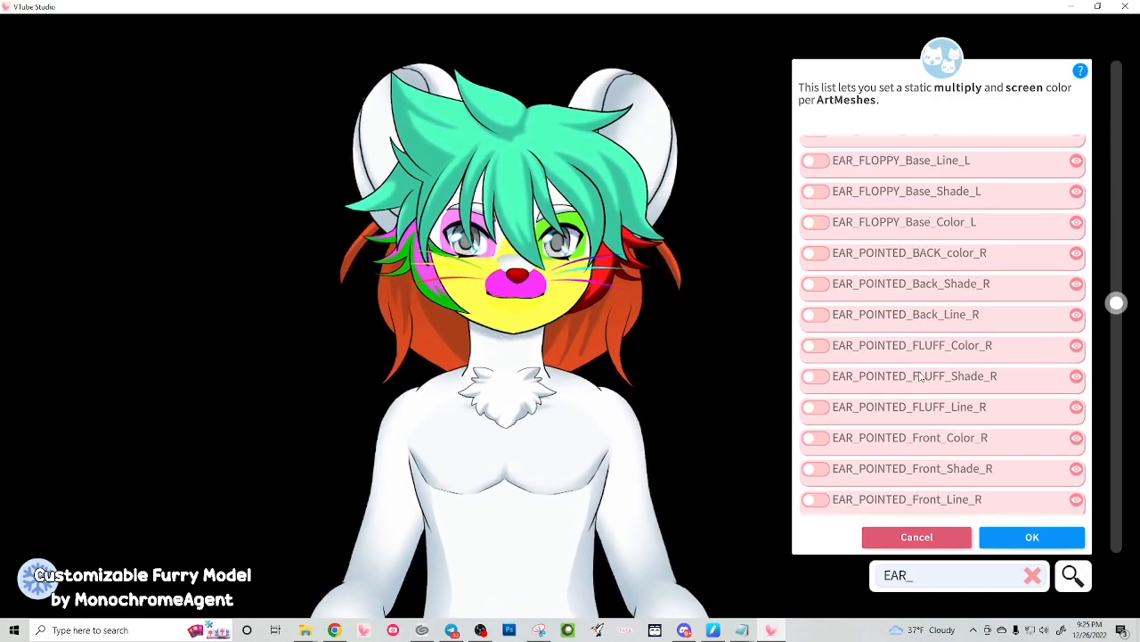
{"action": "scroll", "coordinate": [934, 392], "scroll_direction": "down", "scroll_amount": 12}
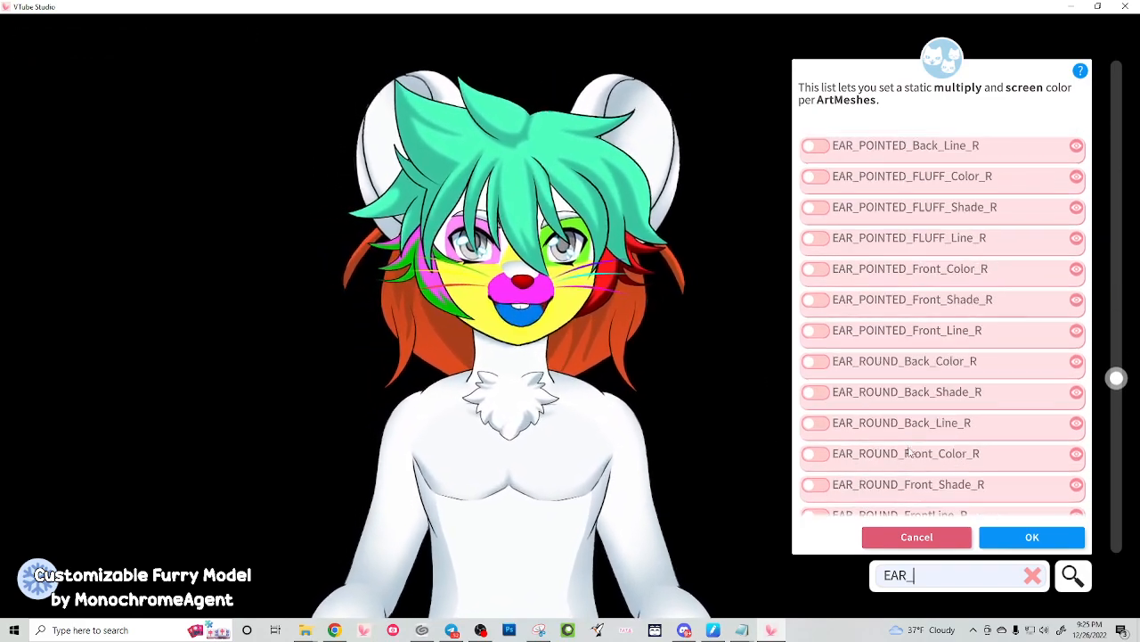
{"action": "scroll", "coordinate": [911, 452], "scroll_direction": "up", "scroll_amount": 20}
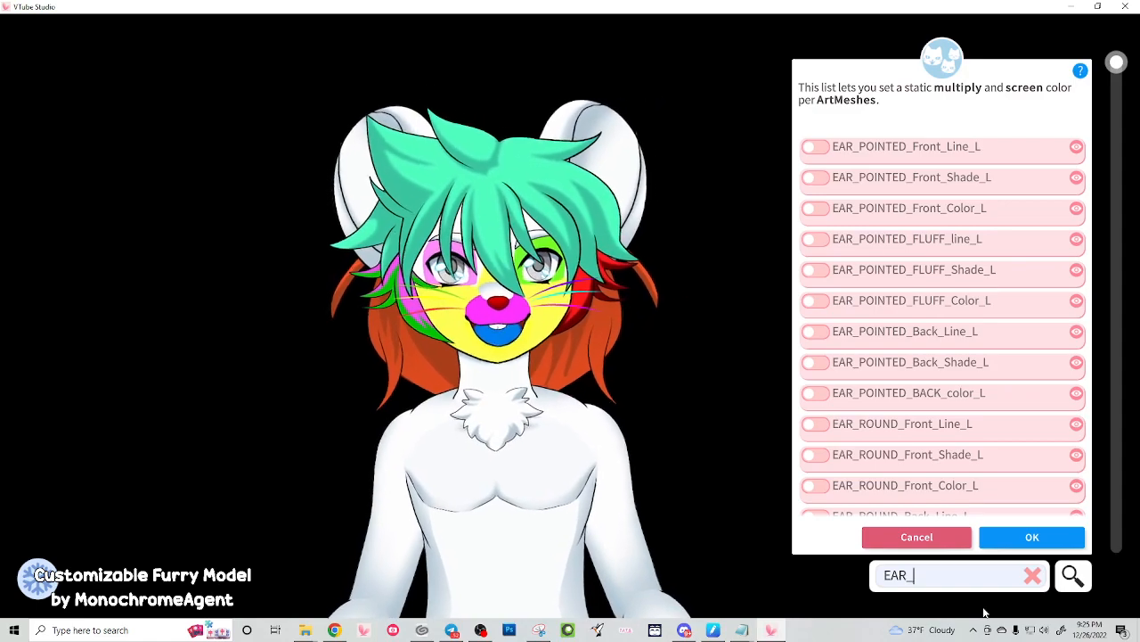
Narrow the ArtMesh filter to "EAR_ROUND" and look over the round ear meshes
{"action": "type", "text": "ROUND"}
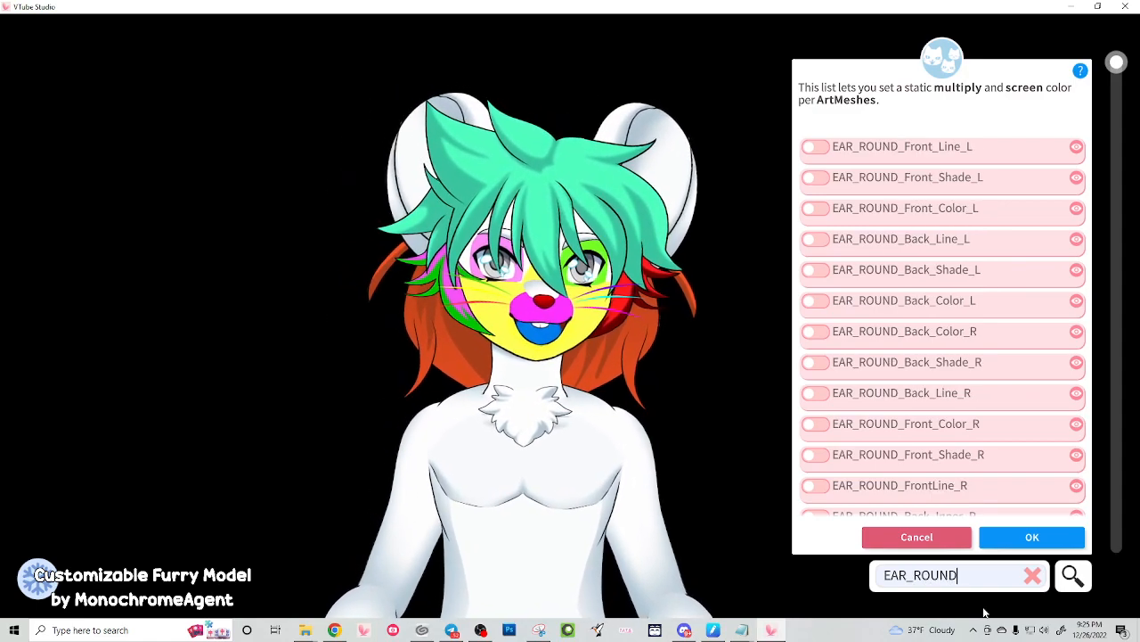
{"action": "scroll", "coordinate": [960, 300], "scroll_direction": "down", "scroll_amount": 3}
{"action": "scroll", "coordinate": [906, 473], "scroll_direction": "up", "scroll_amount": 2}
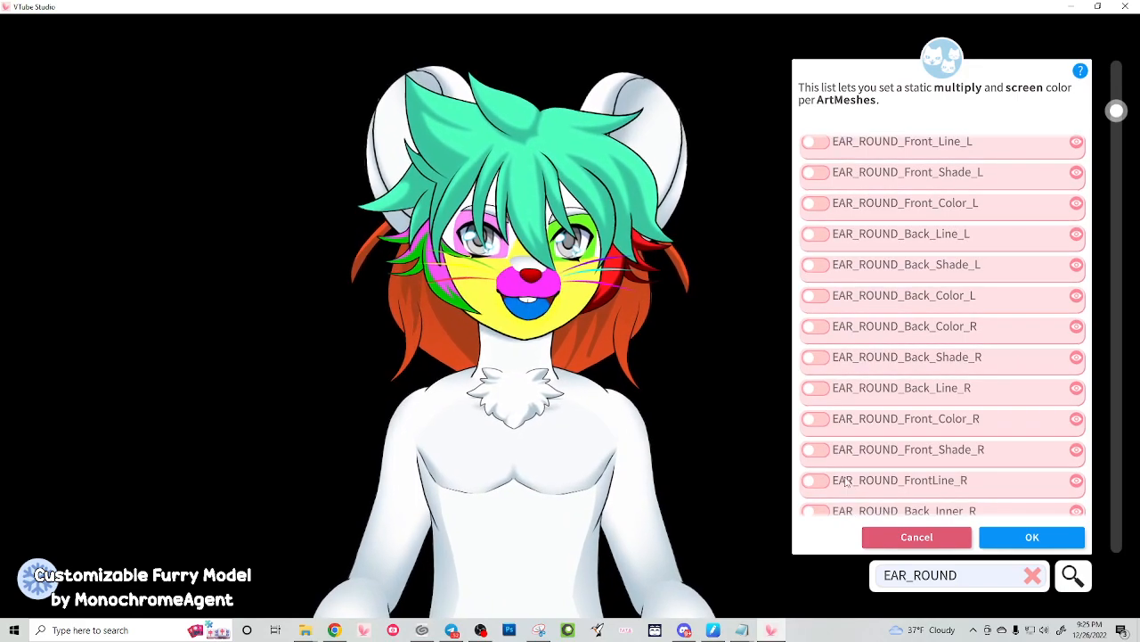
{"action": "scroll", "coordinate": [877, 492], "scroll_direction": "down", "scroll_amount": 2}
{"action": "scroll", "coordinate": [953, 401], "scroll_direction": "up", "scroll_amount": 2}
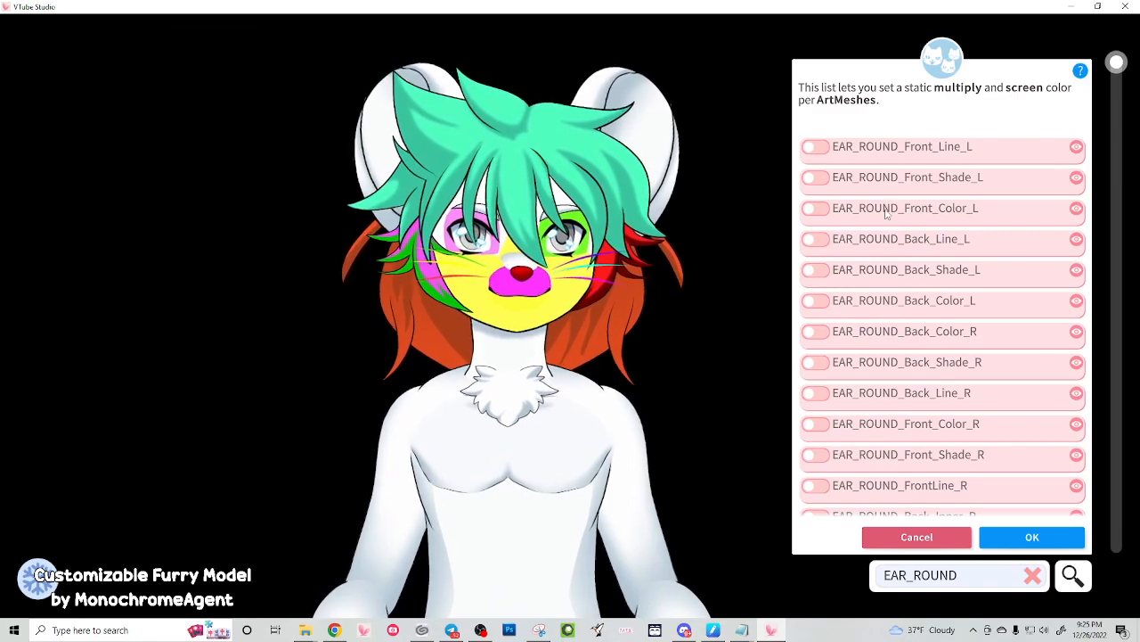
Enable EAR_ROUND_Front_Color_L with a fully saturated hot pink multiply color and screen color #000000
{"action": "left_click", "coordinate": [809, 209]}
{"action": "left_click_drag", "start_coordinate": [946, 255], "coordinate": [1001, 236]}
{"action": "left_click", "coordinate": [999, 443]}
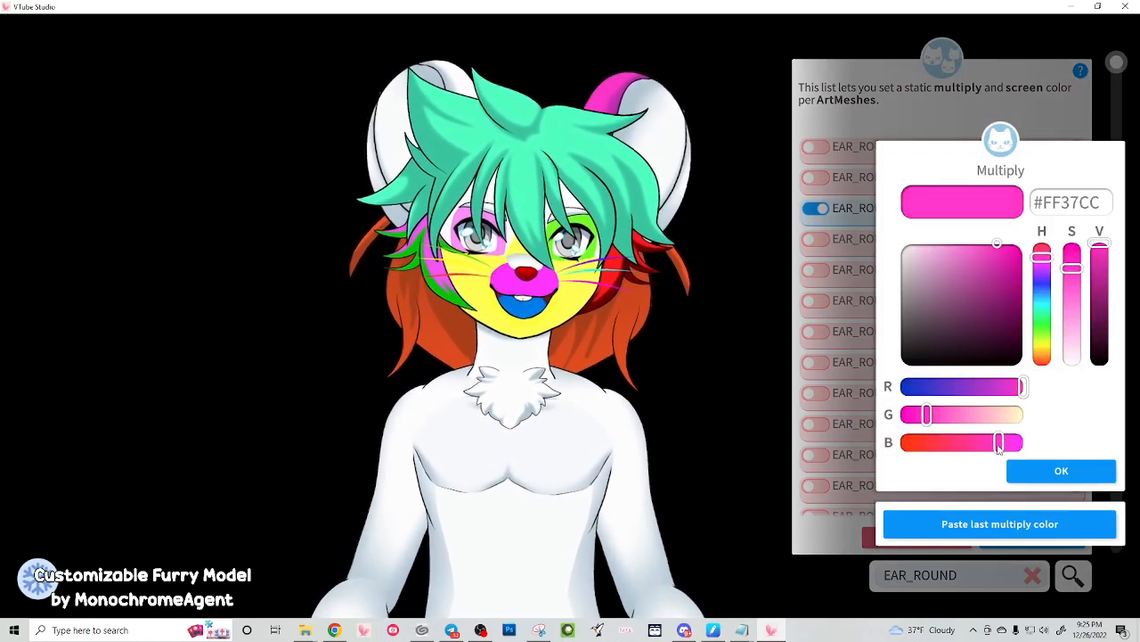
{"action": "left_click_drag", "start_coordinate": [1070, 355], "coordinate": [1076, 251]}
{"action": "left_click", "coordinate": [1086, 480]}
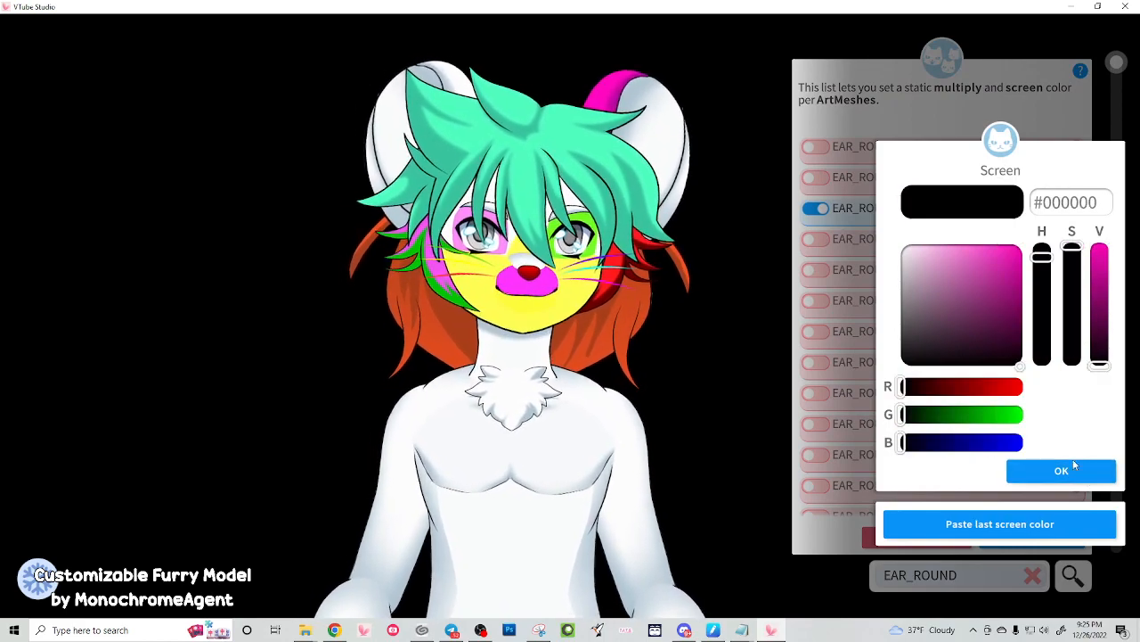
{"action": "left_click", "coordinate": [1072, 471]}
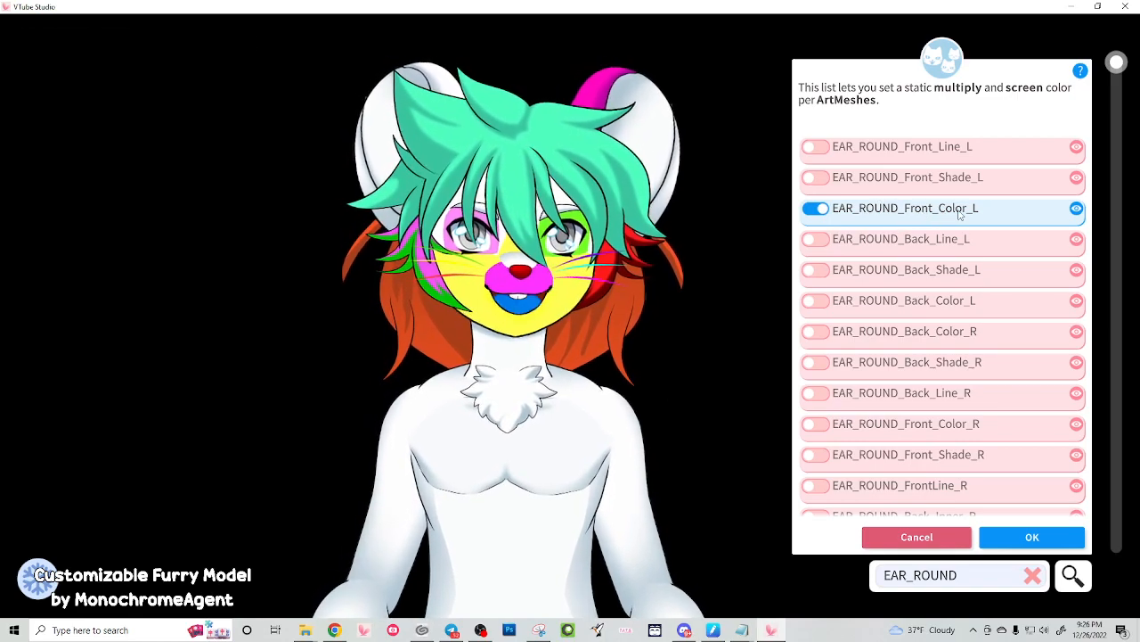
Pick the hair and R ear area on the model and enable EAR_ROUND_Front_Color_R with a cyan multiply color, accepting the default screen color
{"action": "left_click", "coordinate": [554, 134]}
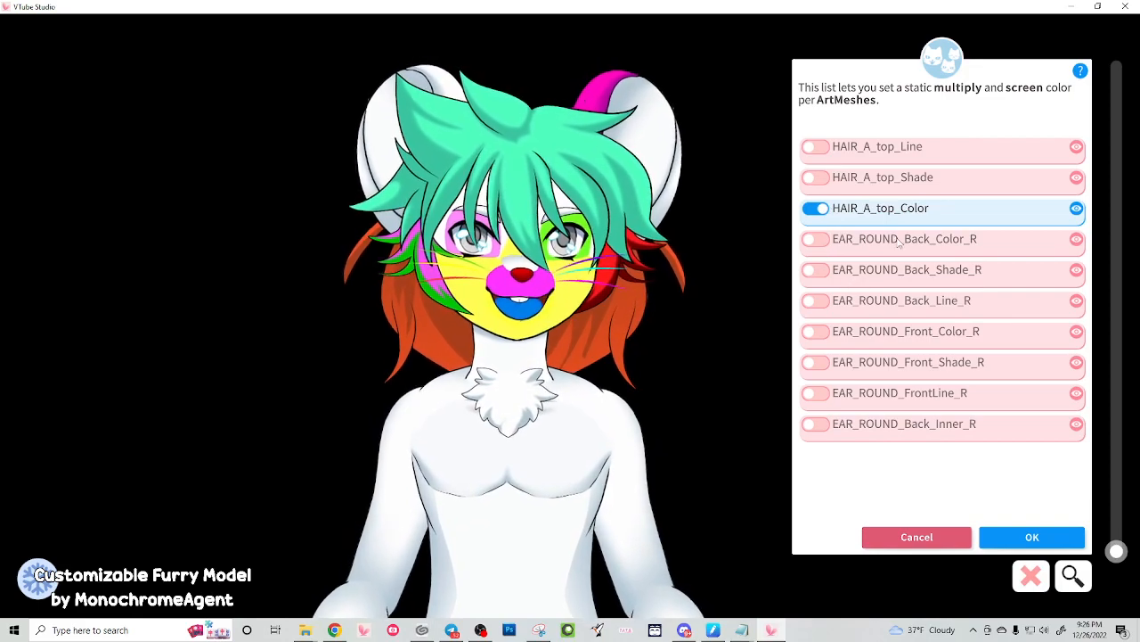
{"action": "left_click", "coordinate": [813, 334]}
{"action": "left_click_drag", "start_coordinate": [1023, 386], "coordinate": [904, 386]}
{"action": "left_click", "coordinate": [1061, 470]}
{"action": "left_click", "coordinate": [1060, 471]}
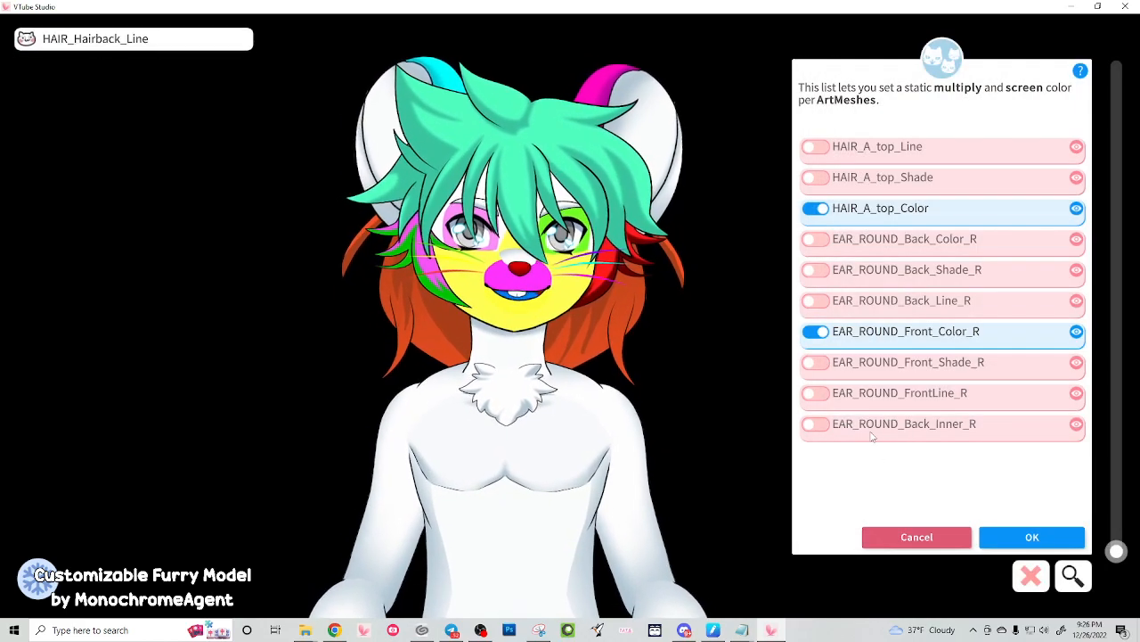
Enable EAR_ROUND_Back_Inner_R with the magenta multiply color #FF00FF, accepting the default screen color
{"action": "left_click", "coordinate": [871, 426]}
{"action": "mouse_move", "coordinate": [916, 419]}
{"action": "left_mouse_down"}
{"action": "mouse_move", "coordinate": [1011, 415]}
{"action": "mouse_move", "coordinate": [902, 418]}
{"action": "left_mouse_up"}
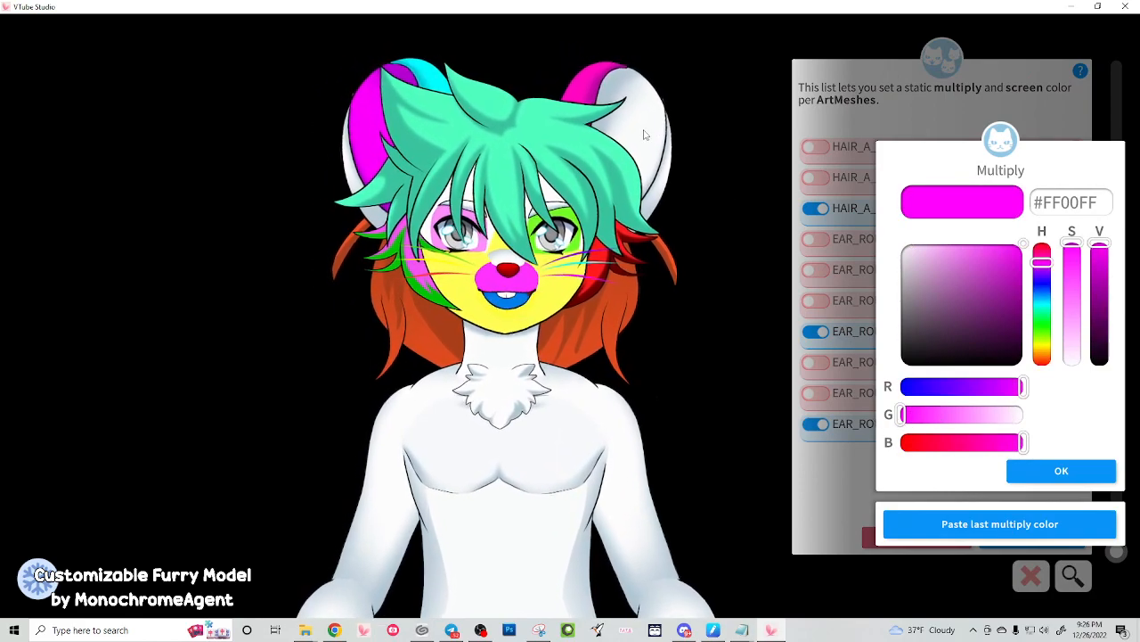
{"action": "left_click", "coordinate": [1039, 479]}
{"action": "left_click", "coordinate": [1041, 480]}
Pick the inside of the model's L ear and enable EAR_ROUND_Back_Inner_L with a yellow multiply color and screen color #000000
{"action": "left_click", "coordinate": [667, 152]}
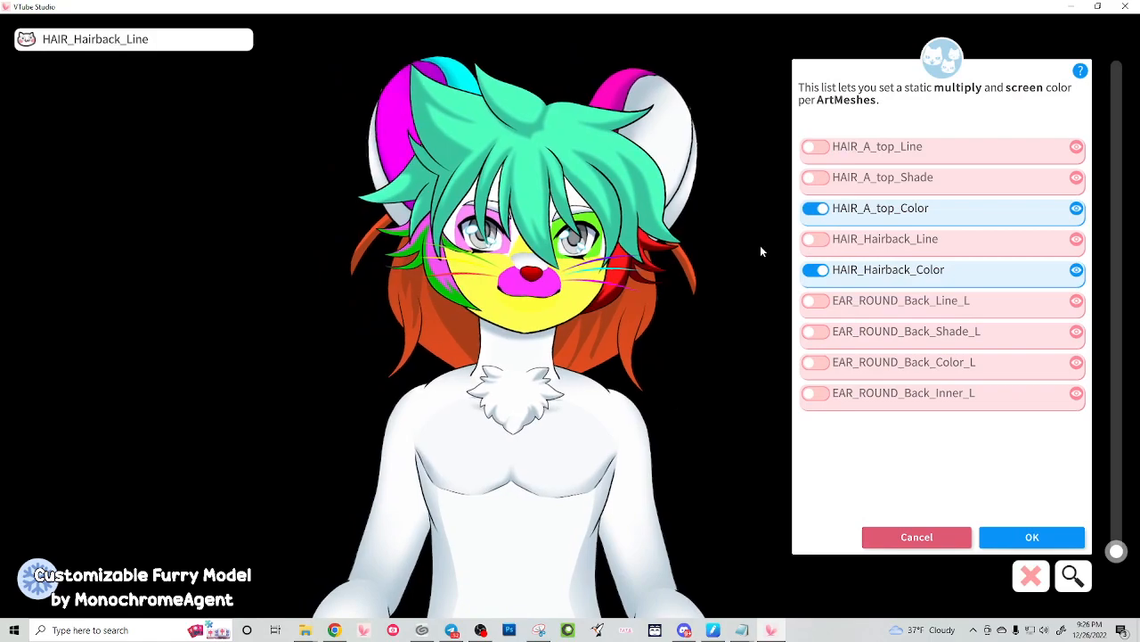
{"action": "left_click", "coordinate": [816, 393]}
{"action": "left_click_drag", "start_coordinate": [1022, 443], "coordinate": [904, 444]}
{"action": "left_click", "coordinate": [1045, 467]}
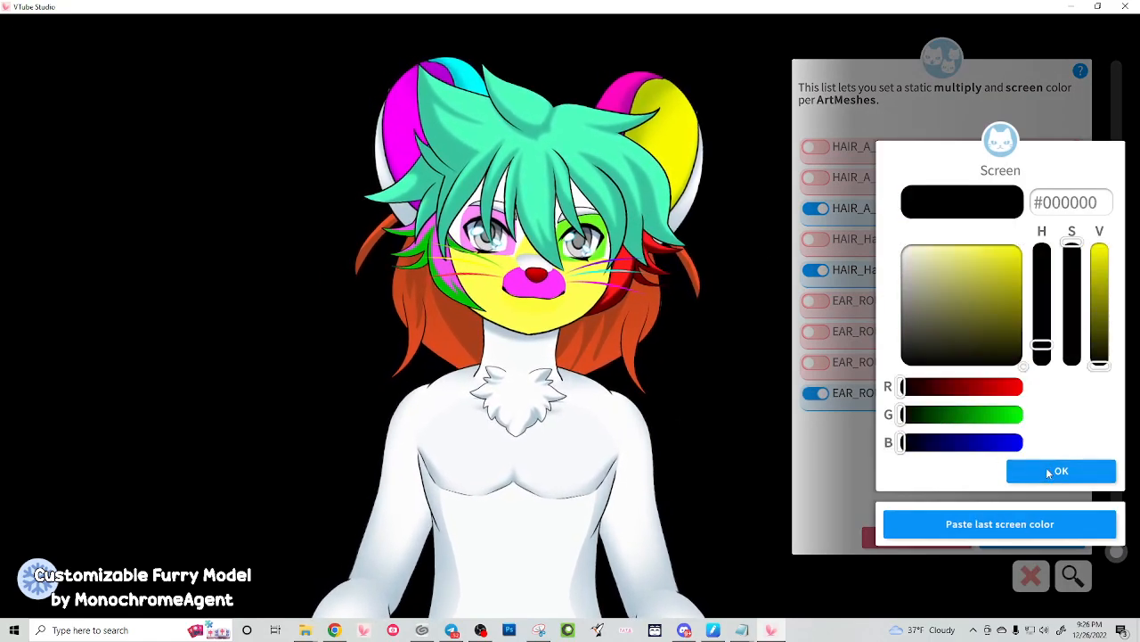
{"action": "left_click", "coordinate": [1046, 467]}
Pick the outer edge of the model's L ear and enable EAR_ROUND_Back_Color_L with multiply color #7EFF30, accepting the default screen color
{"action": "left_click", "coordinate": [682, 211]}
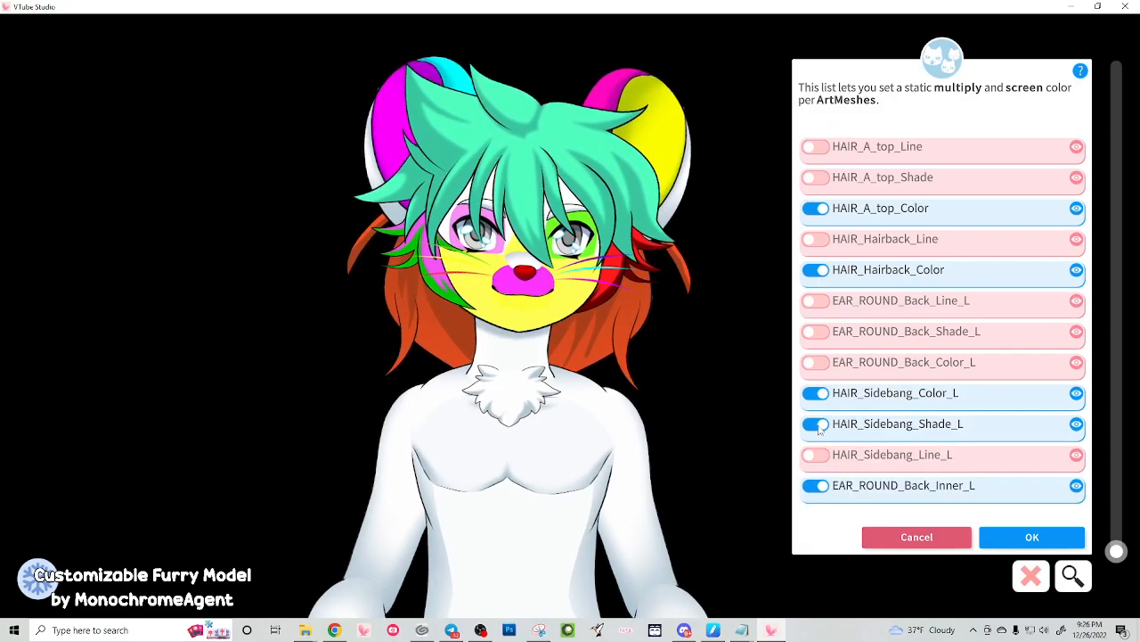
{"action": "left_click", "coordinate": [816, 362]}
{"action": "left_click", "coordinate": [969, 321]}
{"action": "left_click_drag", "start_coordinate": [970, 321], "coordinate": [976, 307]}
{"action": "left_click_drag", "start_coordinate": [945, 414], "coordinate": [1023, 415]}
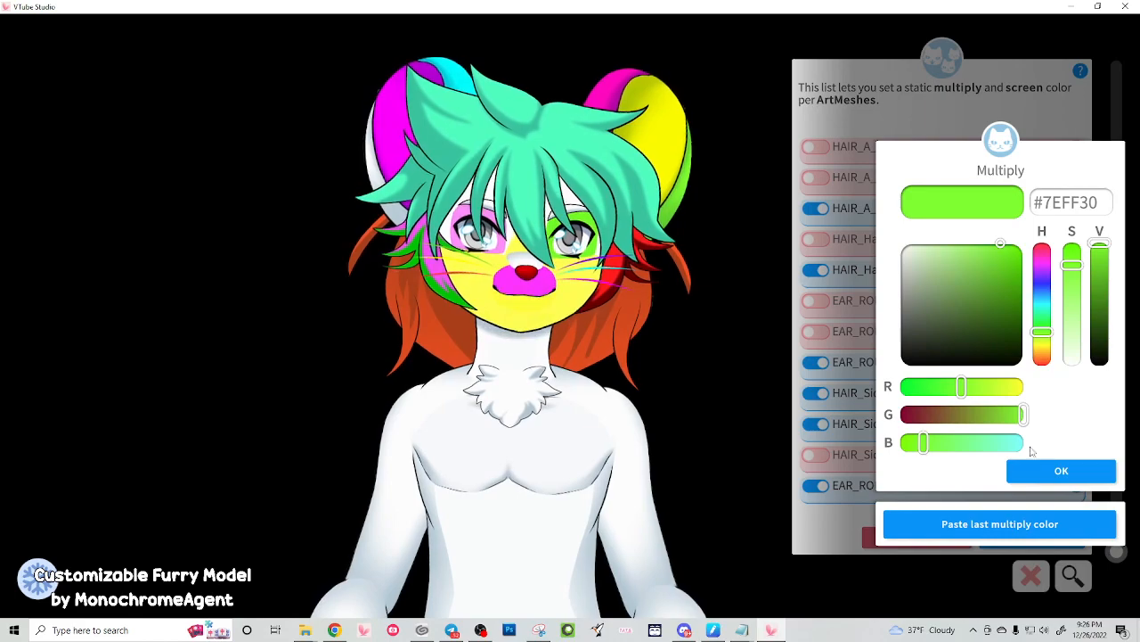
{"action": "left_click", "coordinate": [1043, 470]}
{"action": "left_click", "coordinate": [1043, 469]}
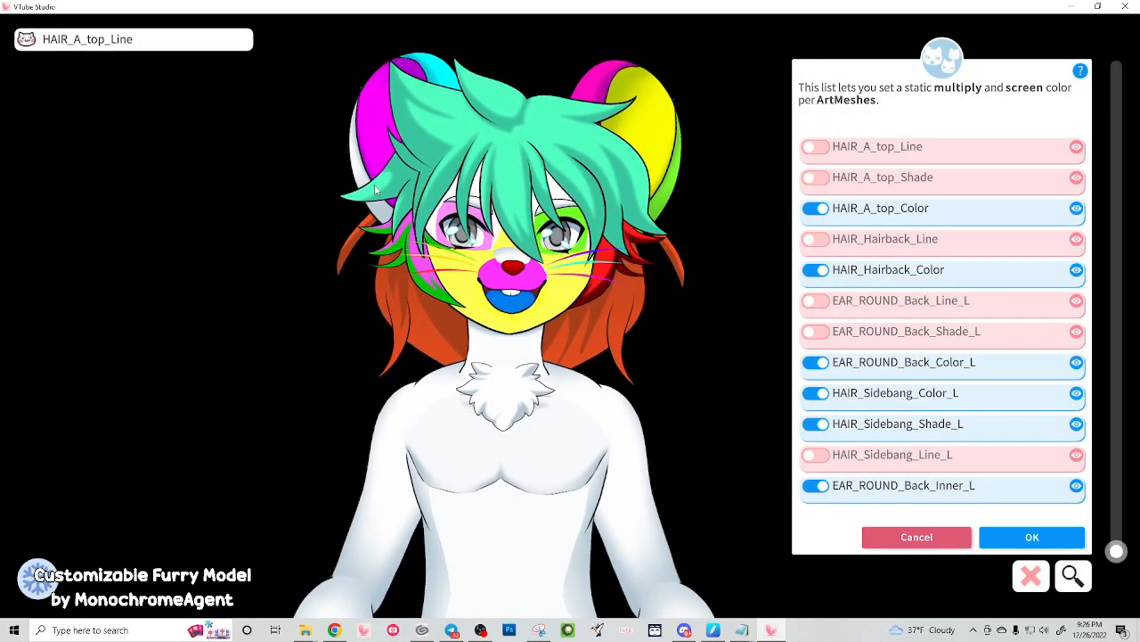
Pick the outer edge of the model's R ear and enable EAR_ROUND_Back_Color_R with a golden yellow multiply color and screen color #000000
{"action": "left_click", "coordinate": [357, 171]}
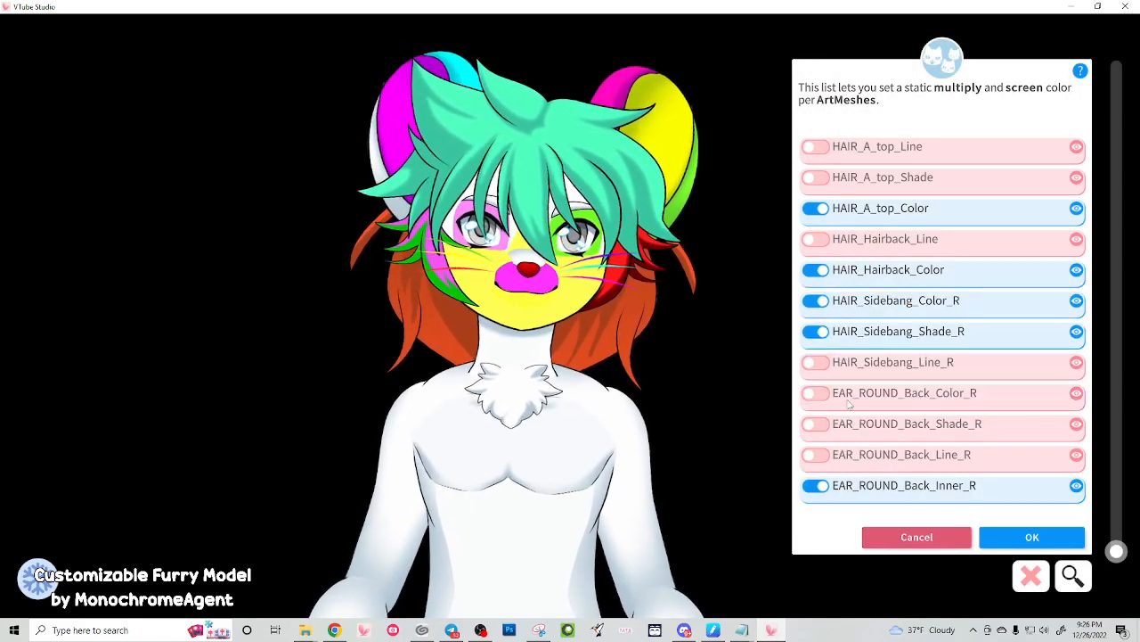
{"action": "left_click", "coordinate": [927, 402]}
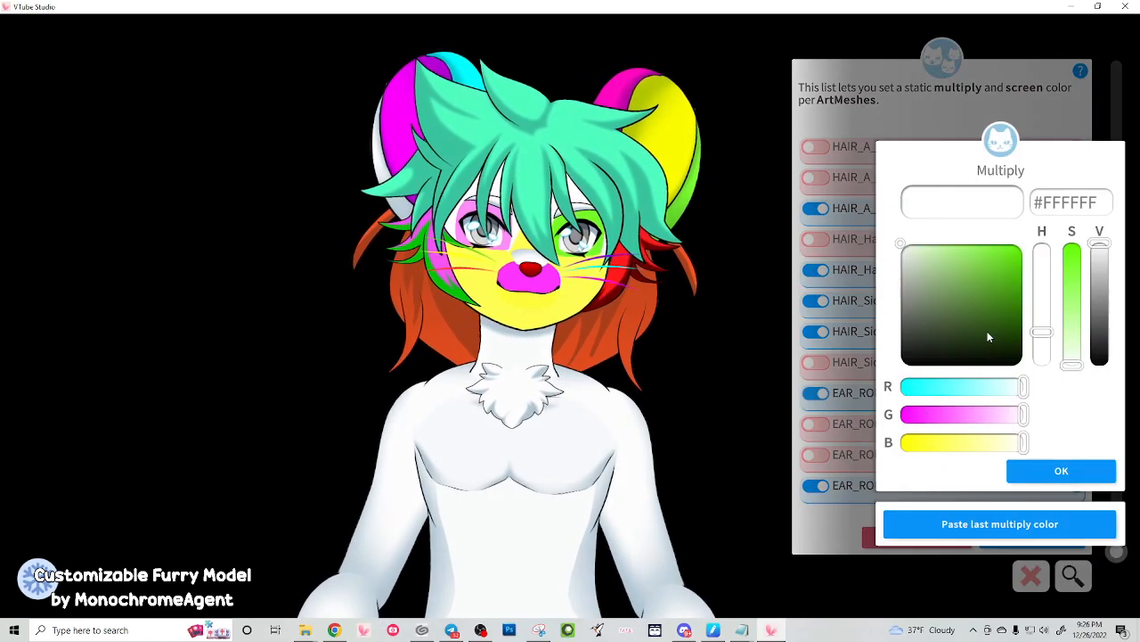
{"action": "left_click_drag", "start_coordinate": [988, 330], "coordinate": [1087, 233]}
{"action": "left_click", "coordinate": [1043, 349]}
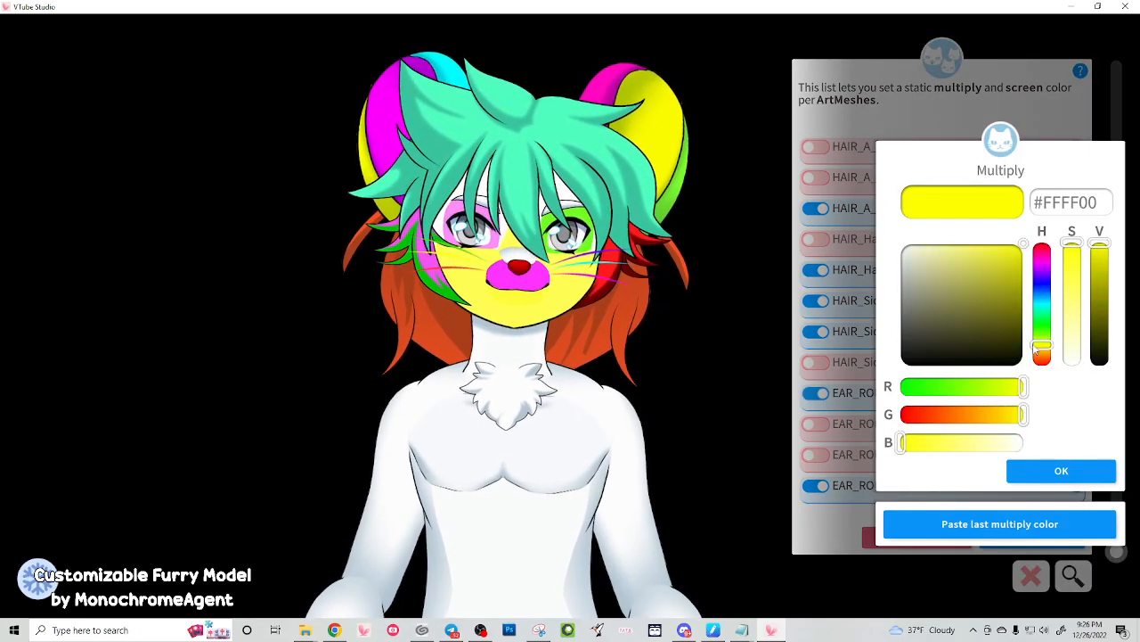
{"action": "left_click", "coordinate": [1044, 352]}
{"action": "left_click", "coordinate": [1067, 471]}
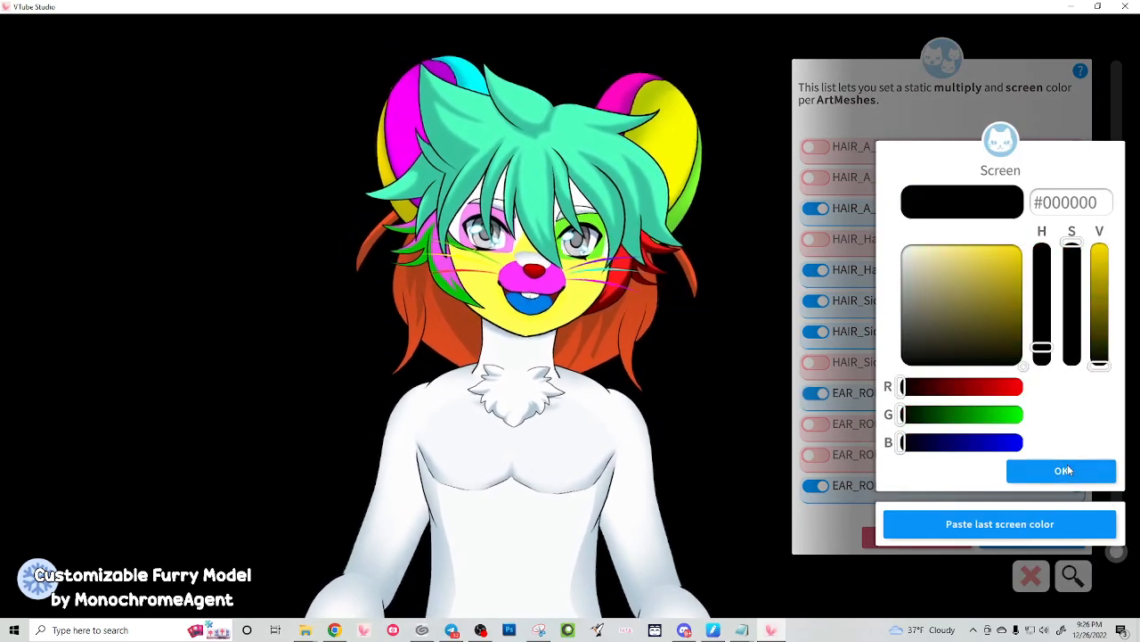
{"action": "left_click", "coordinate": [1066, 471]}
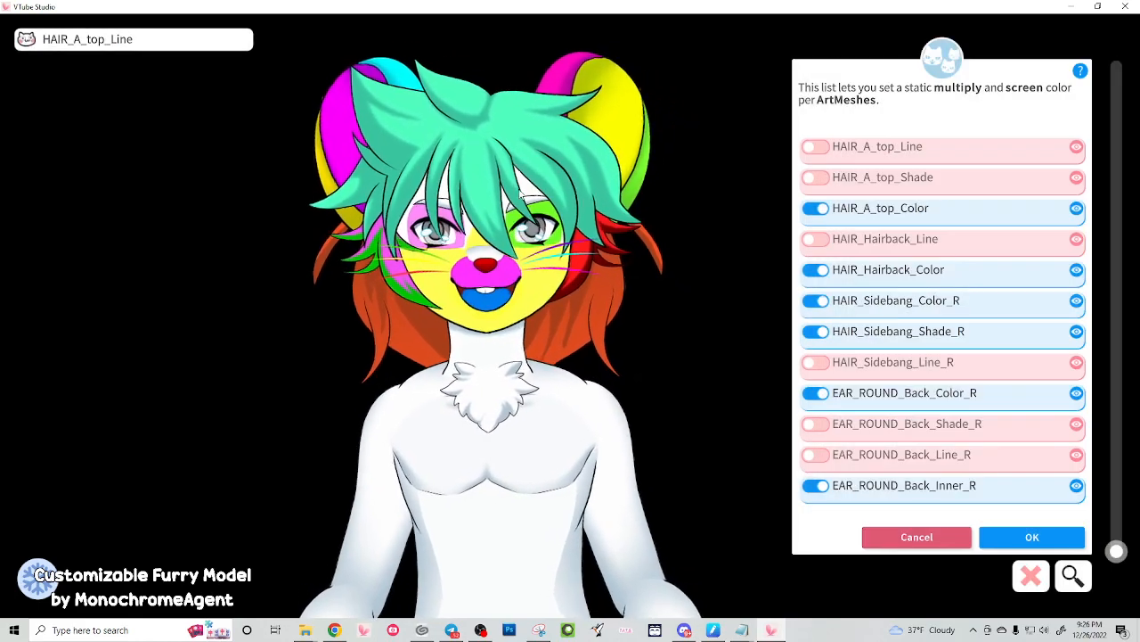
Pick the model's forehead to check its mesh names, clear that selection and filter the ArtMesh list by "FACE_"
{"action": "left_click", "coordinate": [523, 224]}
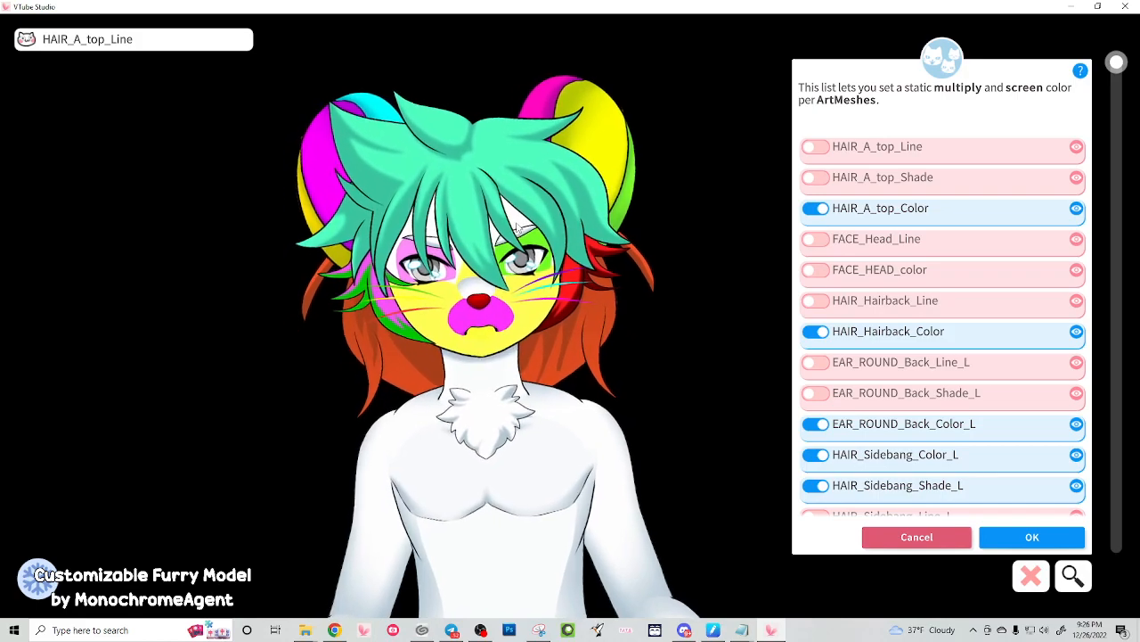
{"action": "scroll", "coordinate": [969, 330], "scroll_direction": "down", "scroll_amount": 1}
{"action": "scroll", "coordinate": [977, 499], "scroll_direction": "up", "scroll_amount": 1}
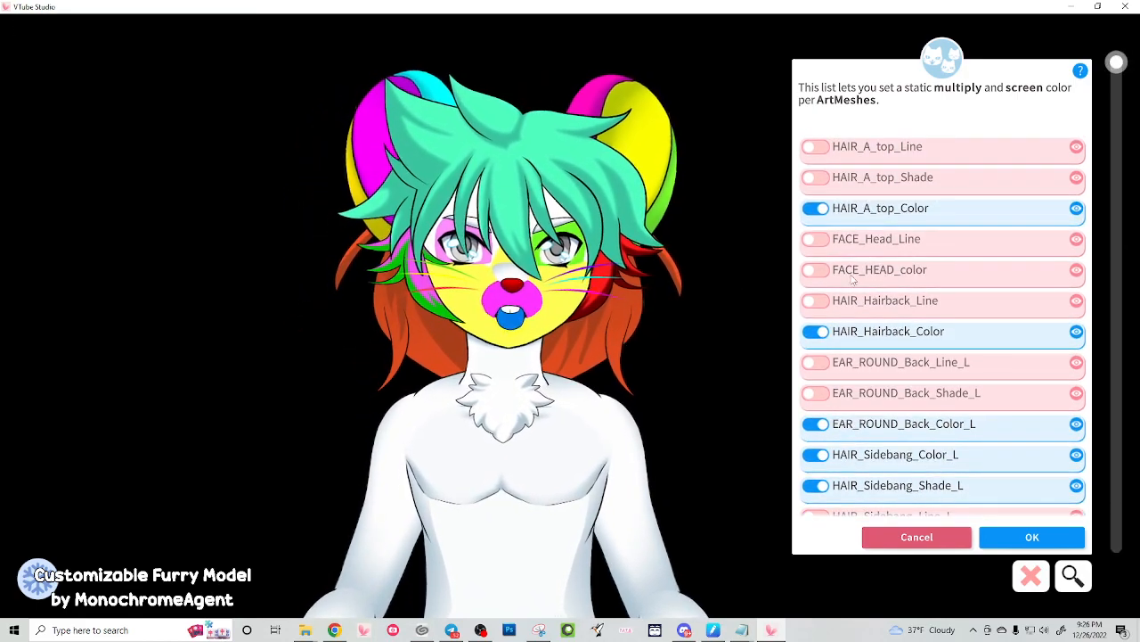
{"action": "left_click", "coordinate": [1031, 575]}
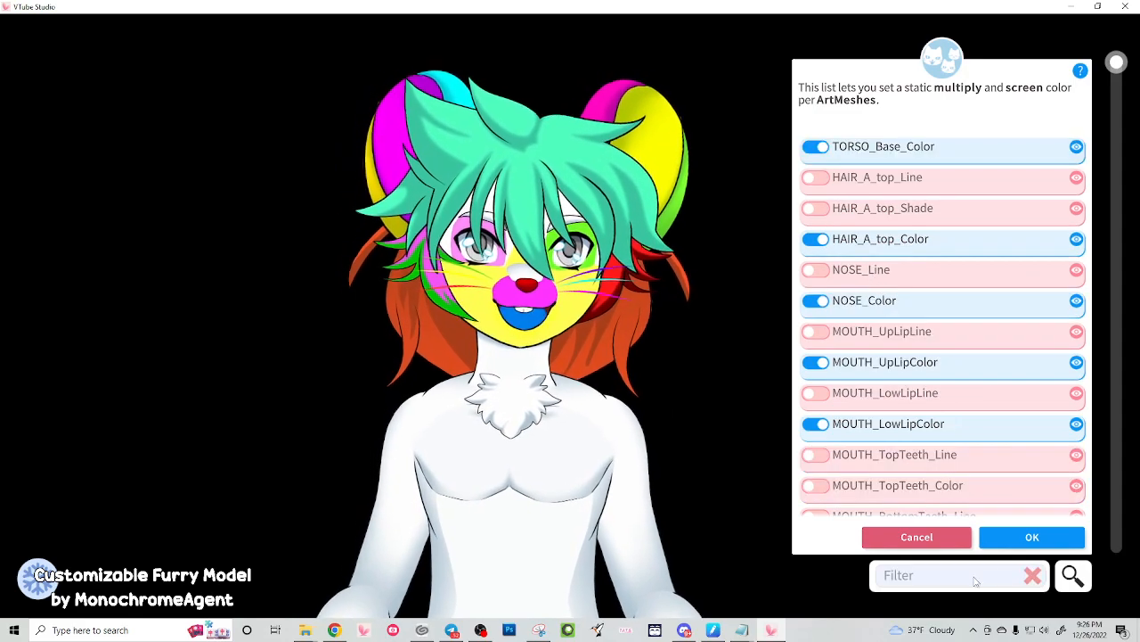
{"action": "type", "text": "FACE_"}
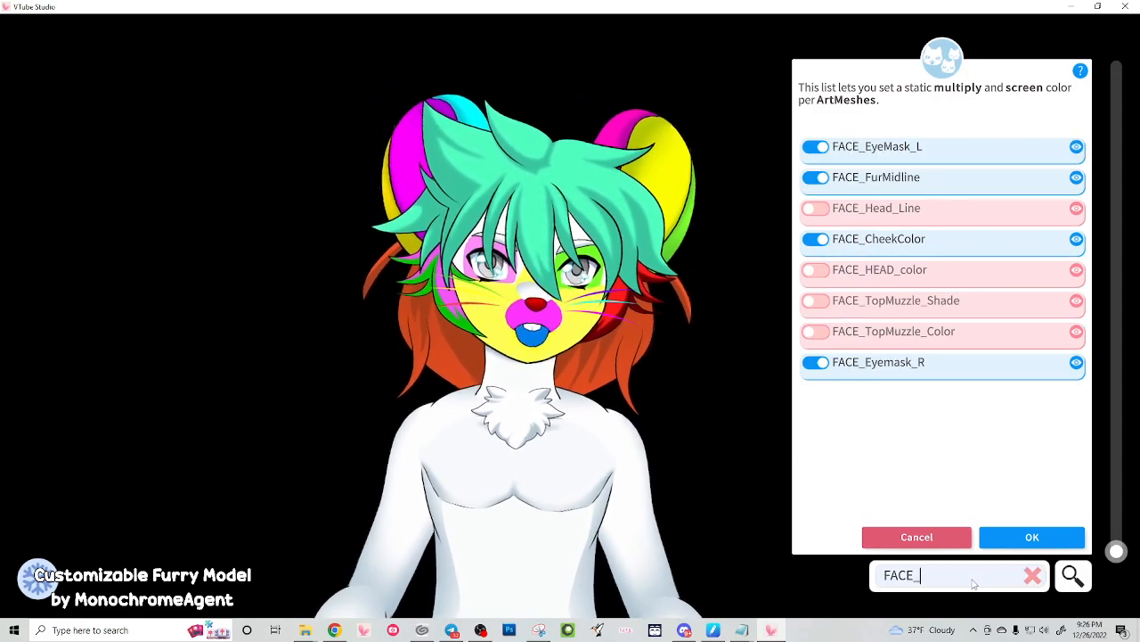
Enable FACE_HEAD_color with the golden yellow multiply color #FFE100
{"action": "left_click", "coordinate": [816, 269]}
{"action": "left_click_drag", "start_coordinate": [972, 303], "coordinate": [1030, 243]}
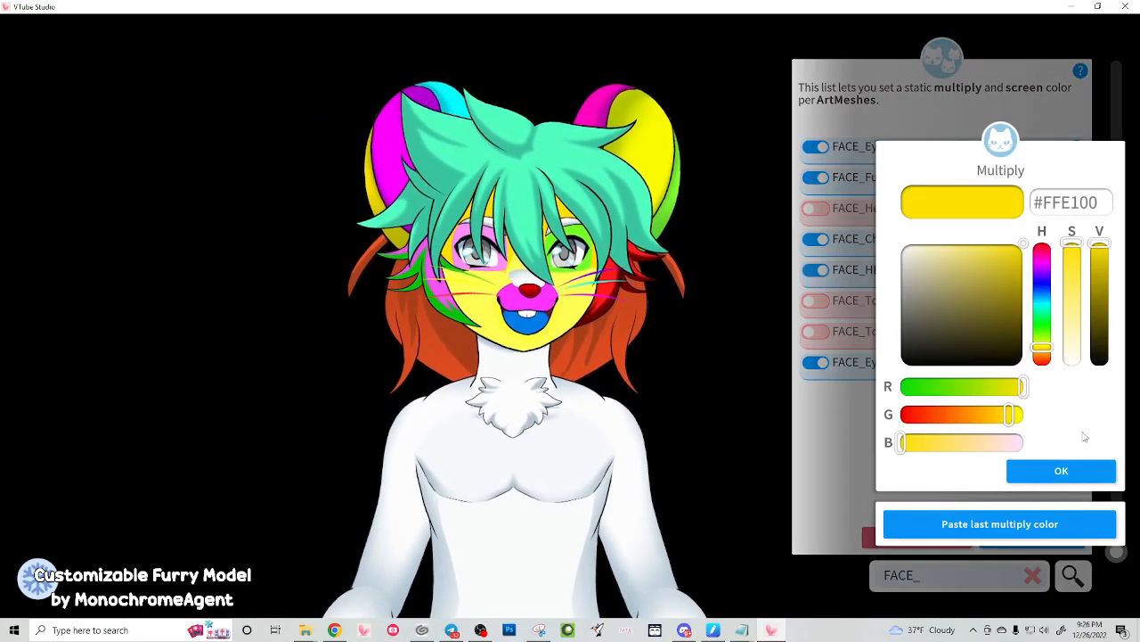
Open the CHANGELOG AND MODEL INFORMATION text file from the CutesyFurry model folder and place it beside the model
{"action": "left_click_drag", "start_coordinate": [1139, 140], "coordinate": [756, 167]}
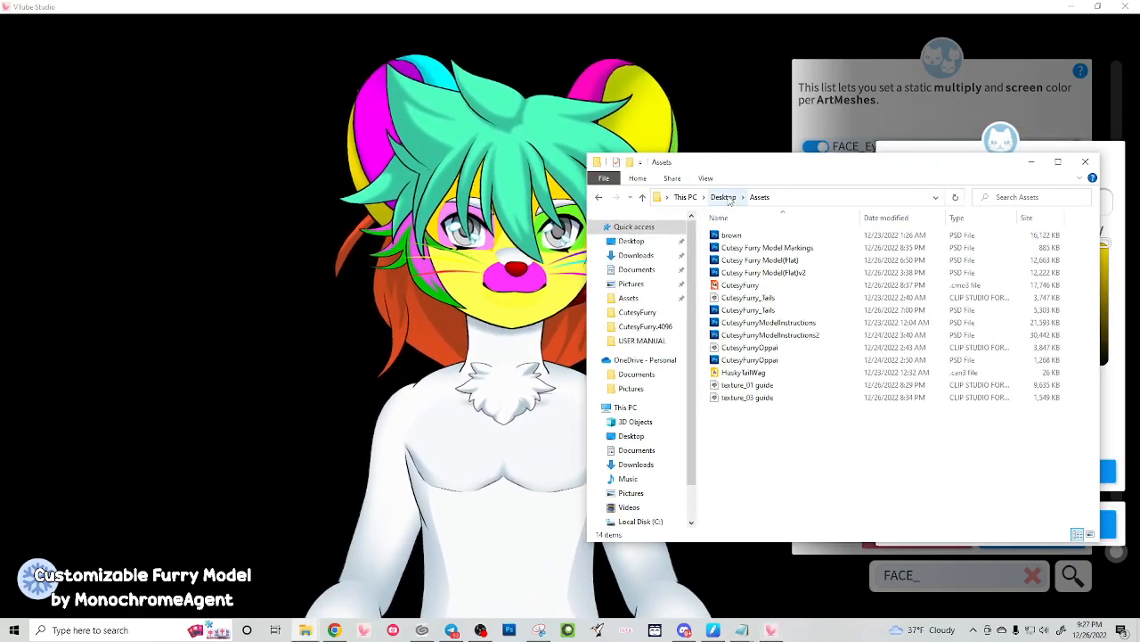
{"action": "left_click", "coordinate": [650, 341]}
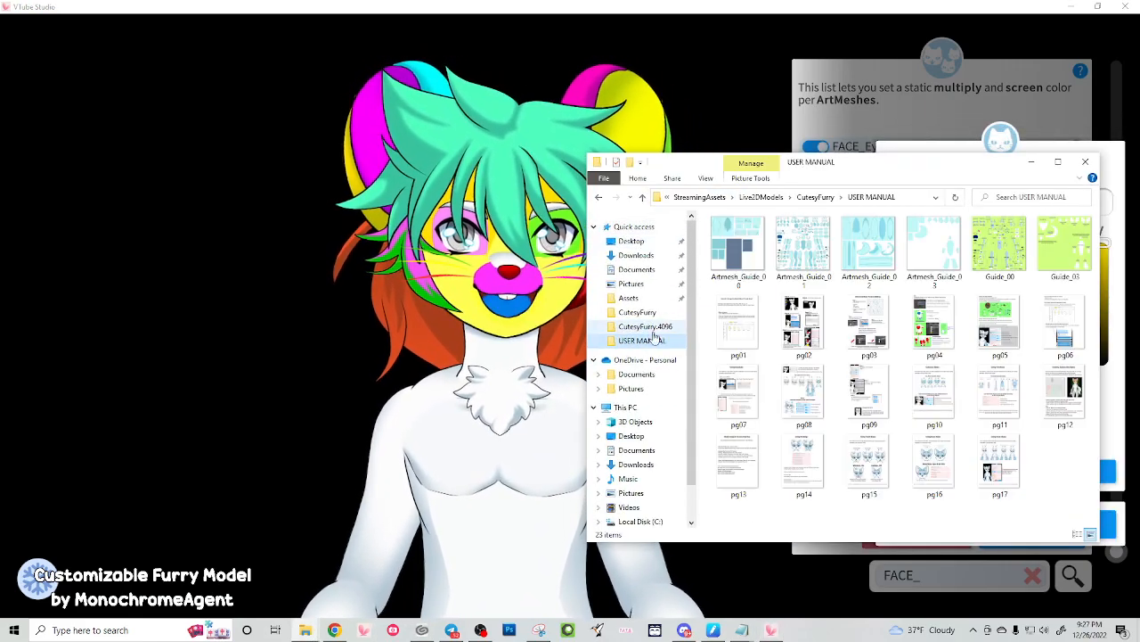
{"action": "left_click", "coordinate": [832, 200]}
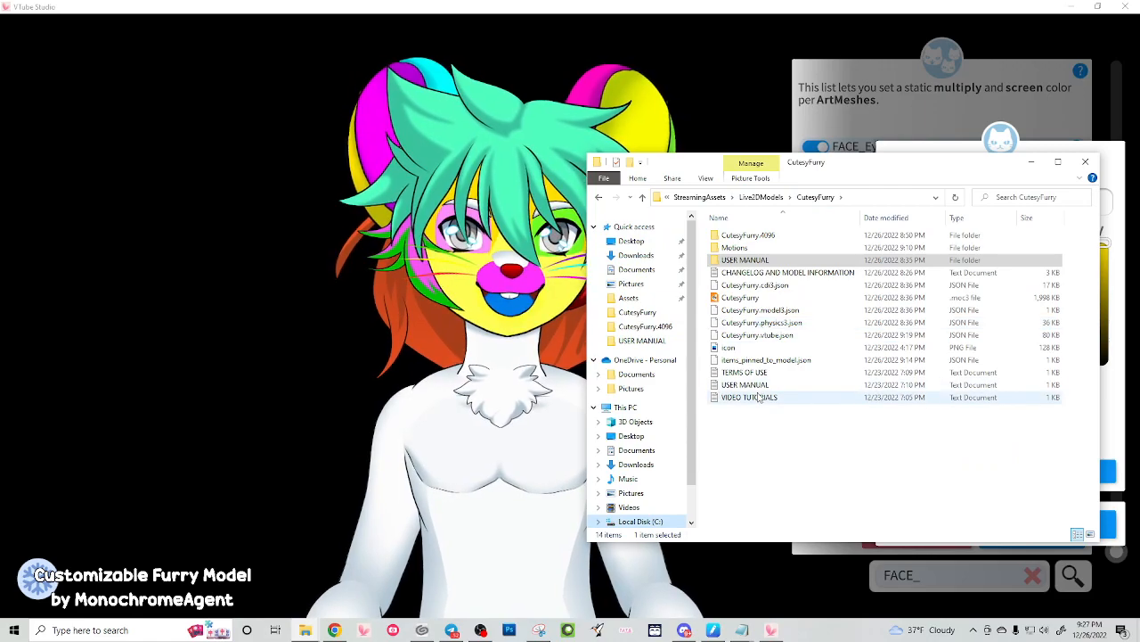
{"action": "double_click", "coordinate": [800, 277]}
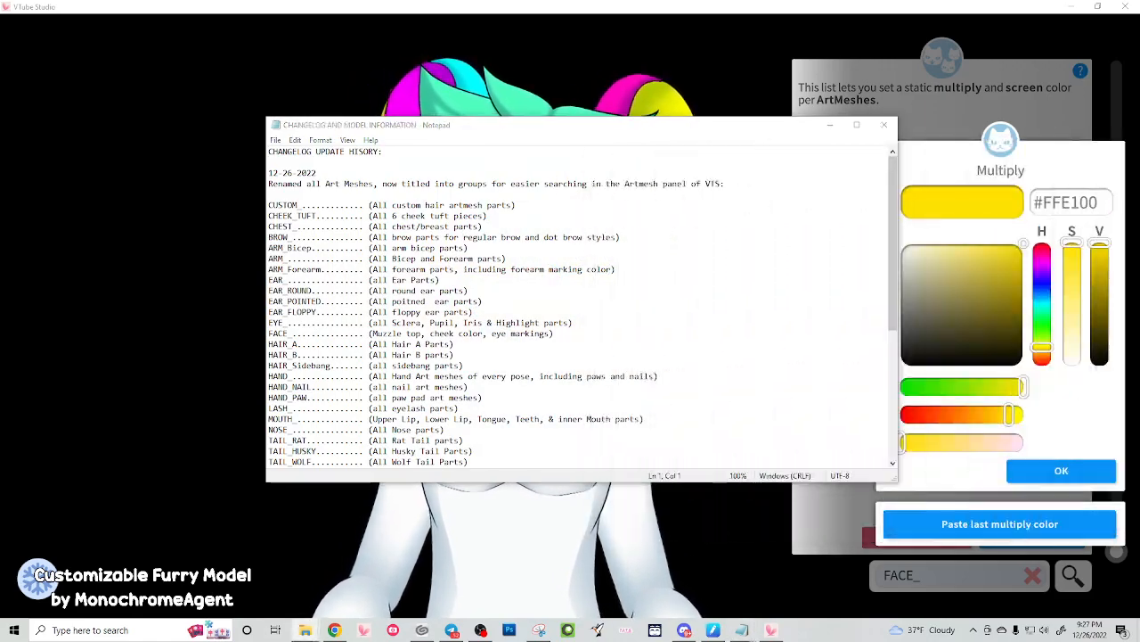
{"action": "left_click_drag", "start_coordinate": [599, 129], "coordinate": [919, 98]}
Review the changelog's Added Artwork Assets, Added Paramaters and Texture Map changes sections
{"action": "scroll", "coordinate": [707, 392], "scroll_direction": "down", "scroll_amount": 7}
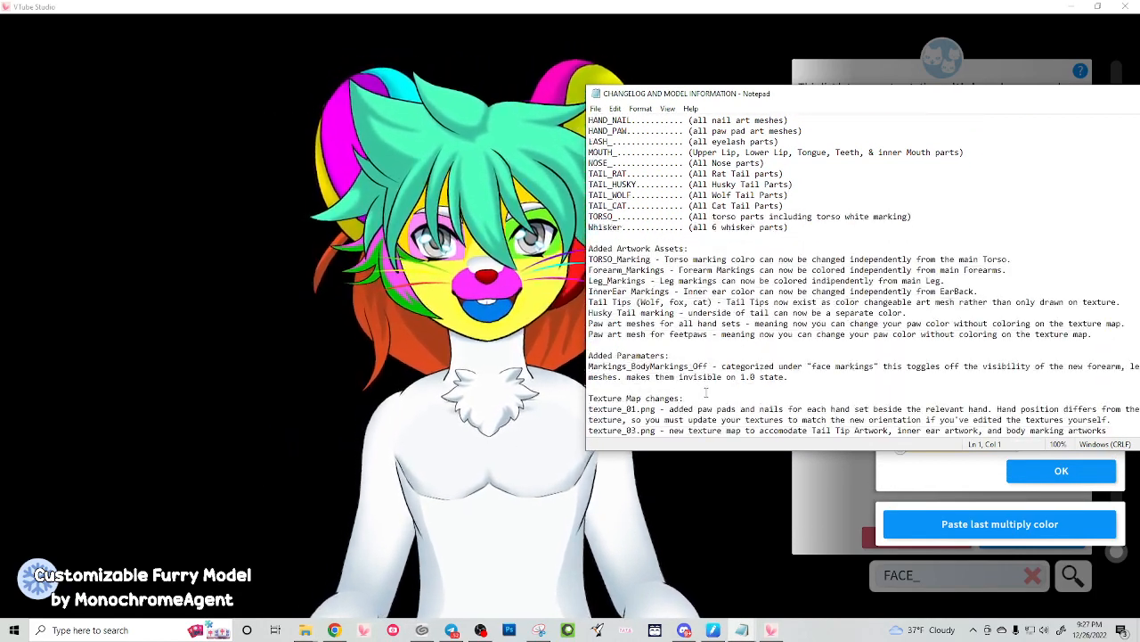
{"action": "left_click_drag", "start_coordinate": [718, 259], "coordinate": [723, 357]}
{"action": "left_click", "coordinate": [727, 360]}
{"action": "left_click_drag", "start_coordinate": [592, 357], "coordinate": [819, 435]}
{"action": "left_click", "coordinate": [688, 400]}
{"action": "left_click", "coordinate": [829, 307]}
{"action": "scroll", "coordinate": [828, 308], "scroll_direction": "up", "scroll_amount": 5}
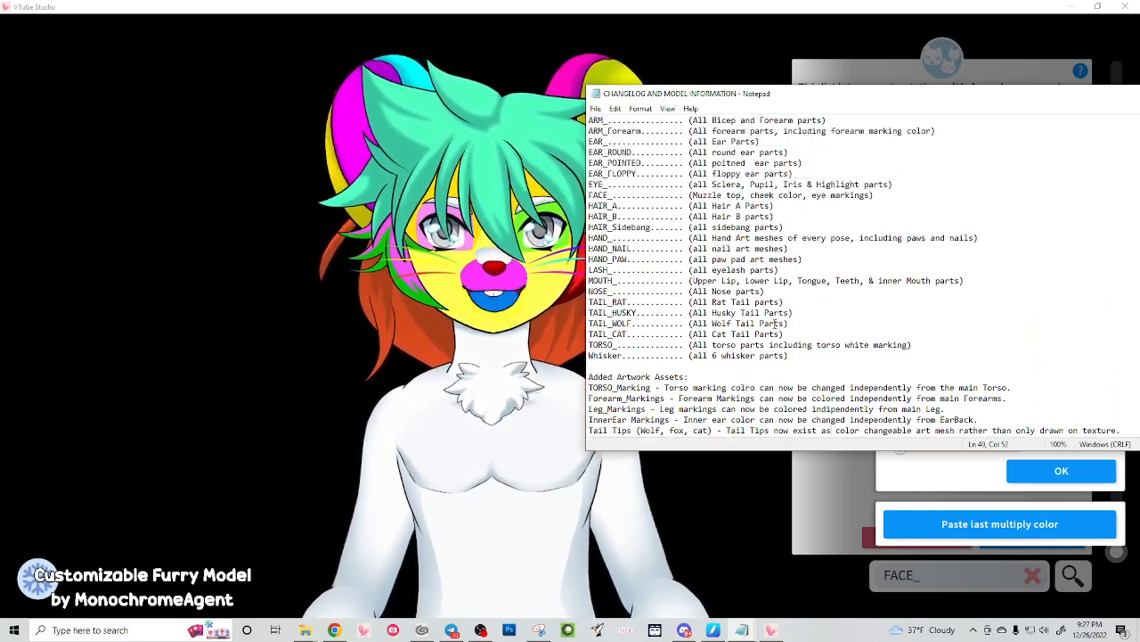
Make the changelog window taller and highlight the ArtMesh group list from CUSTOM_ to Whisker
{"action": "left_click_drag", "start_coordinate": [735, 452], "coordinate": [741, 592]}
{"action": "left_click", "coordinate": [798, 392]}
{"action": "scroll", "coordinate": [799, 391], "scroll_direction": "up", "scroll_amount": 3}
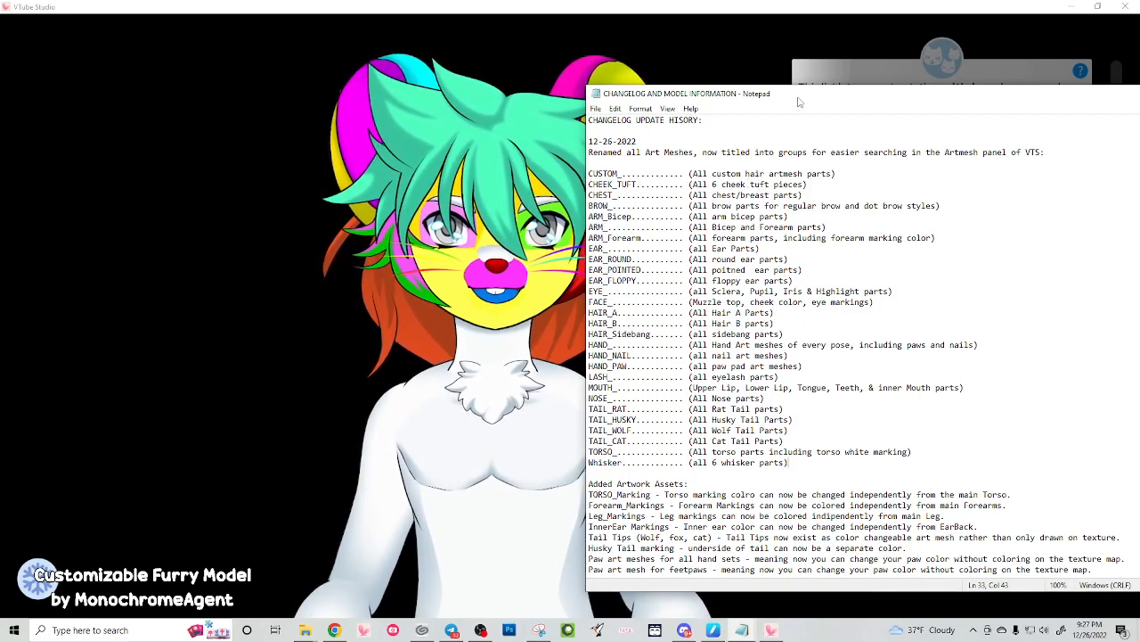
{"action": "left_click_drag", "start_coordinate": [589, 173], "coordinate": [617, 464]}
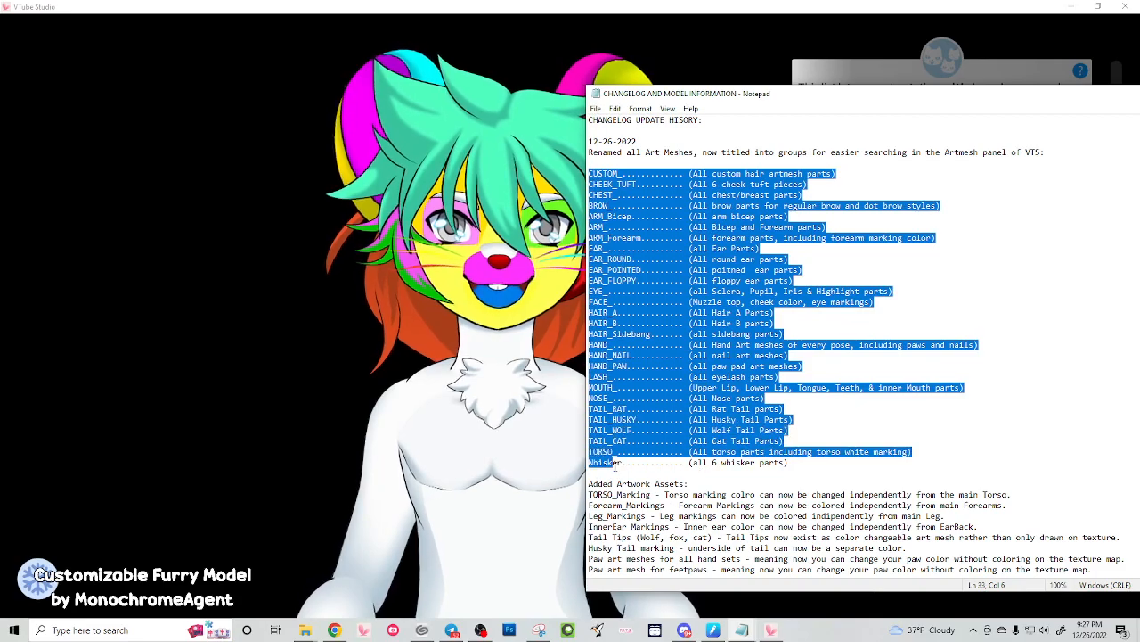
Switch back to VTube Studio and accept the multiply and default screen colors for FACE_HEAD_color
{"action": "left_click", "coordinate": [718, 86]}
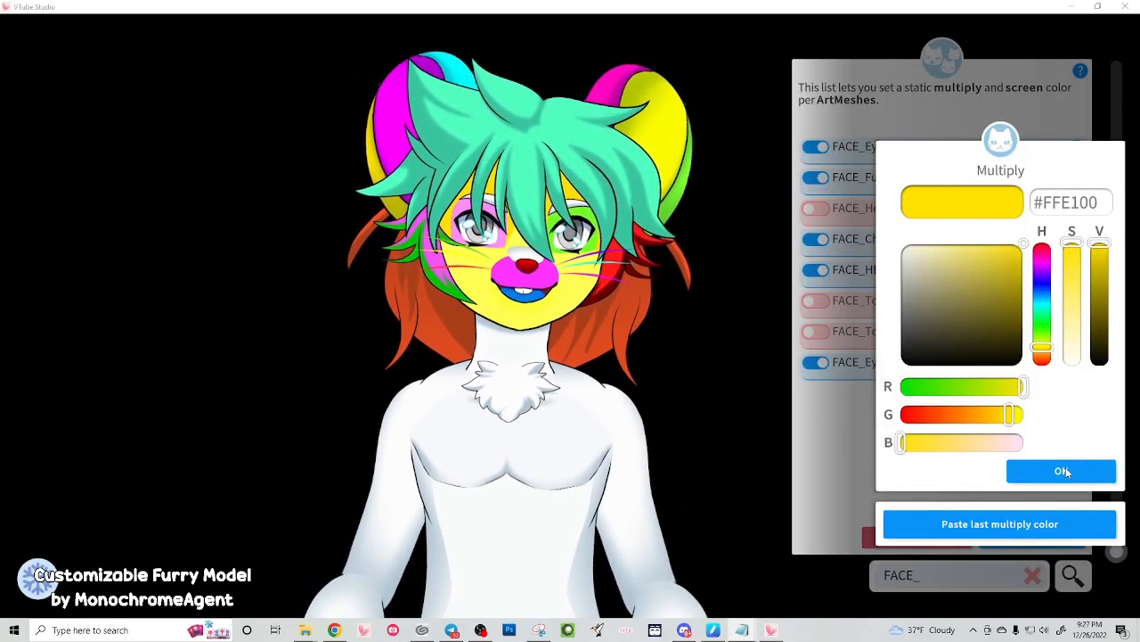
{"action": "left_click", "coordinate": [1063, 471]}
{"action": "left_click", "coordinate": [1061, 477]}
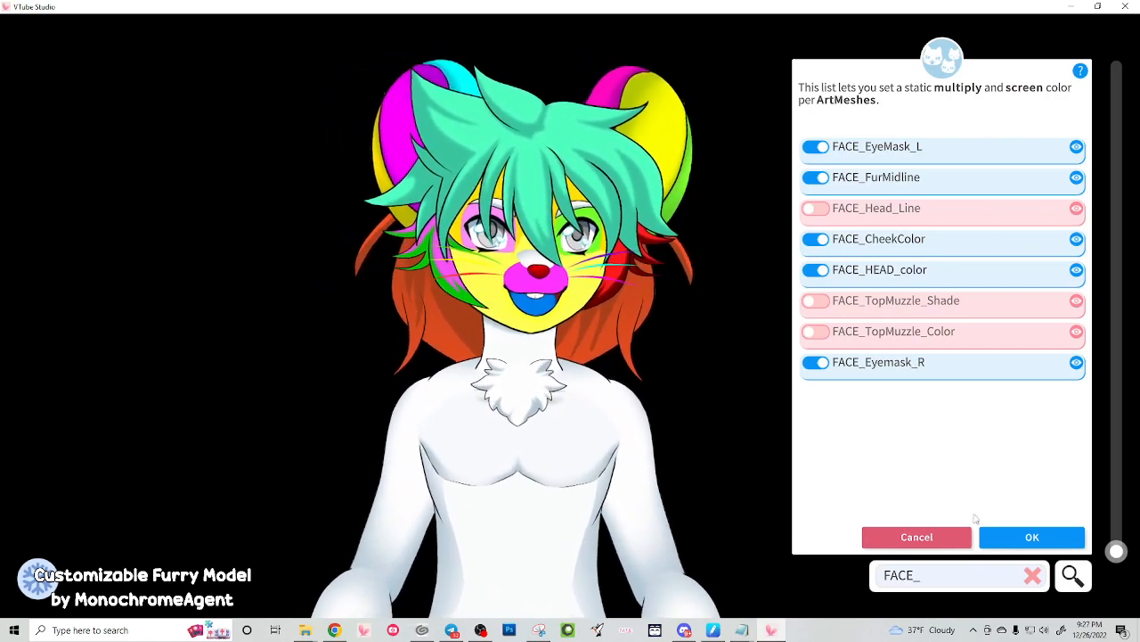
Select the "FACE_" filter text in the ArtMesh list search
{"action": "double_click", "coordinate": [940, 580]}
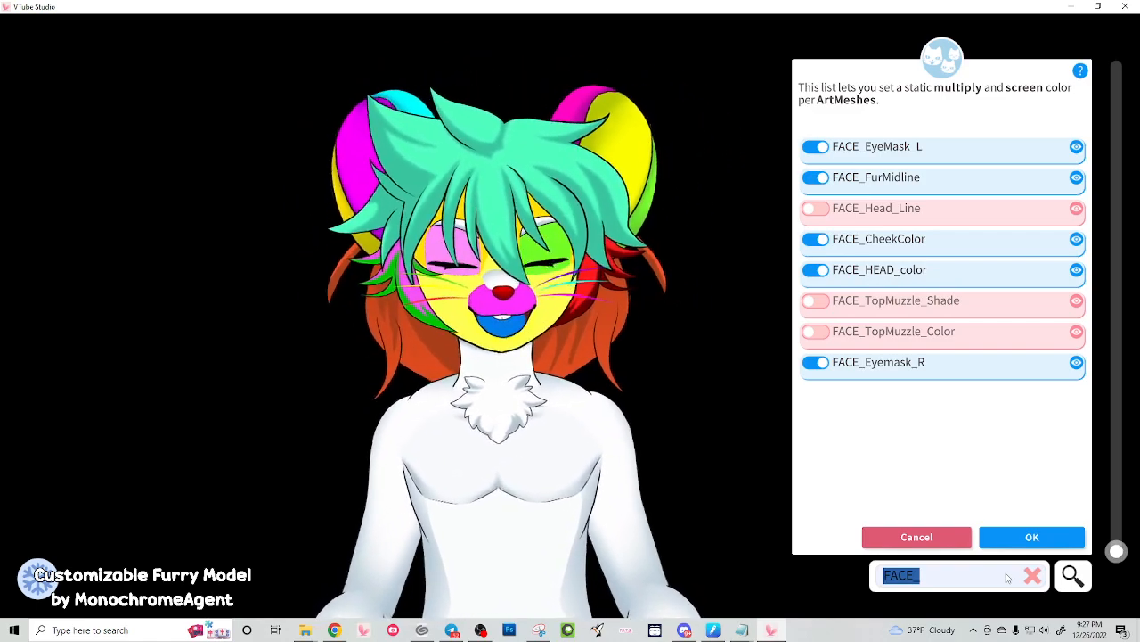
Accept the face ArtMesh colors and reopen the multiply/screen color customization for ArtMeshes, acknowledging the artist-permission notice
{"action": "left_click", "coordinate": [1002, 535]}
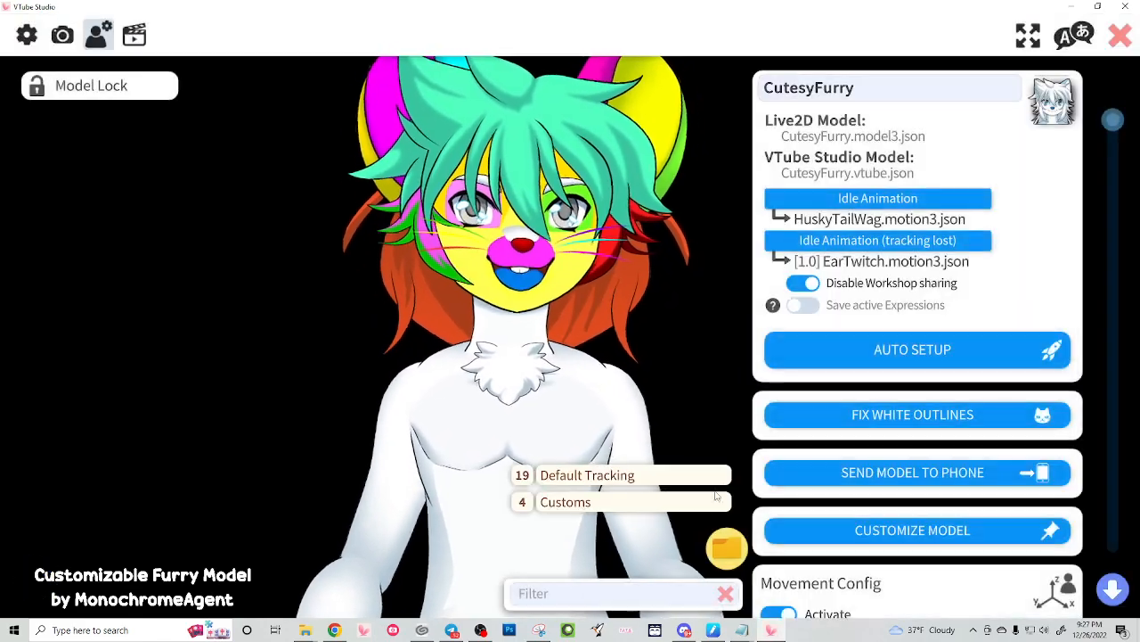
{"action": "left_click", "coordinate": [911, 533]}
{"action": "left_click", "coordinate": [425, 322]}
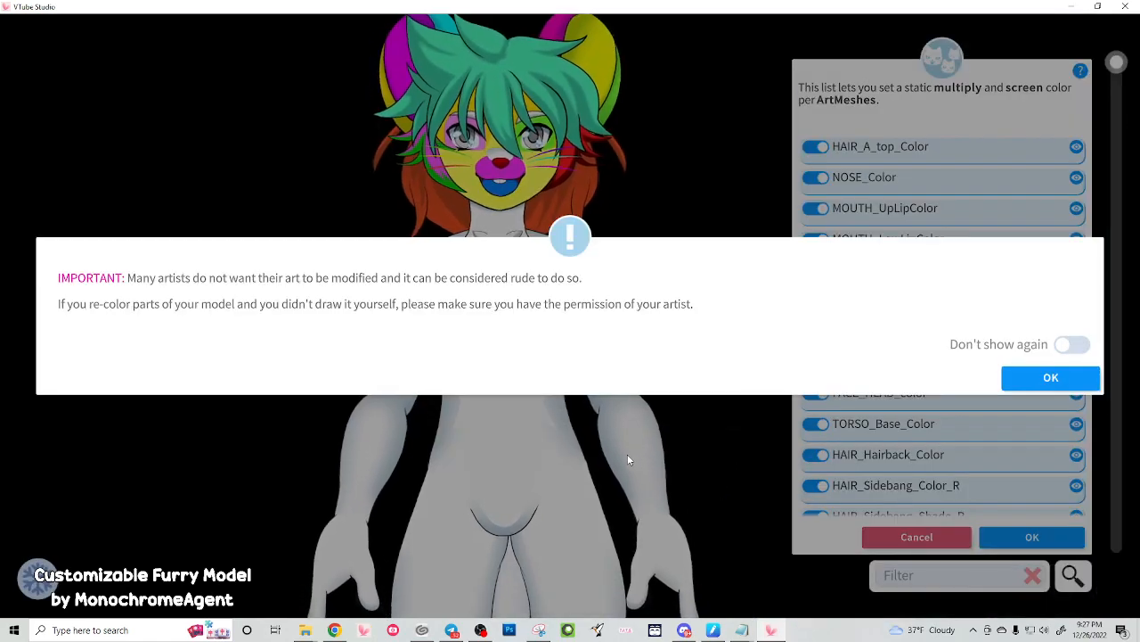
{"action": "left_click", "coordinate": [1094, 378]}
{"action": "scroll", "coordinate": [569, 338], "scroll_direction": "up", "scroll_amount": 3}
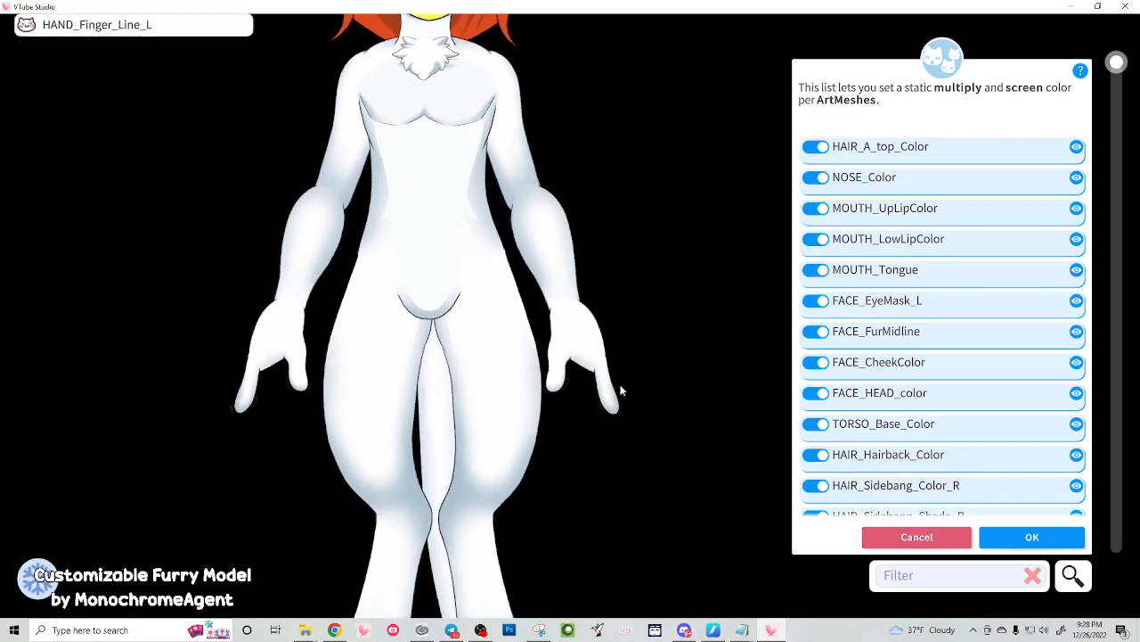
Filter the ArtMesh color list by "HAND_" and look through the hand entries
{"action": "left_click", "coordinate": [952, 575]}
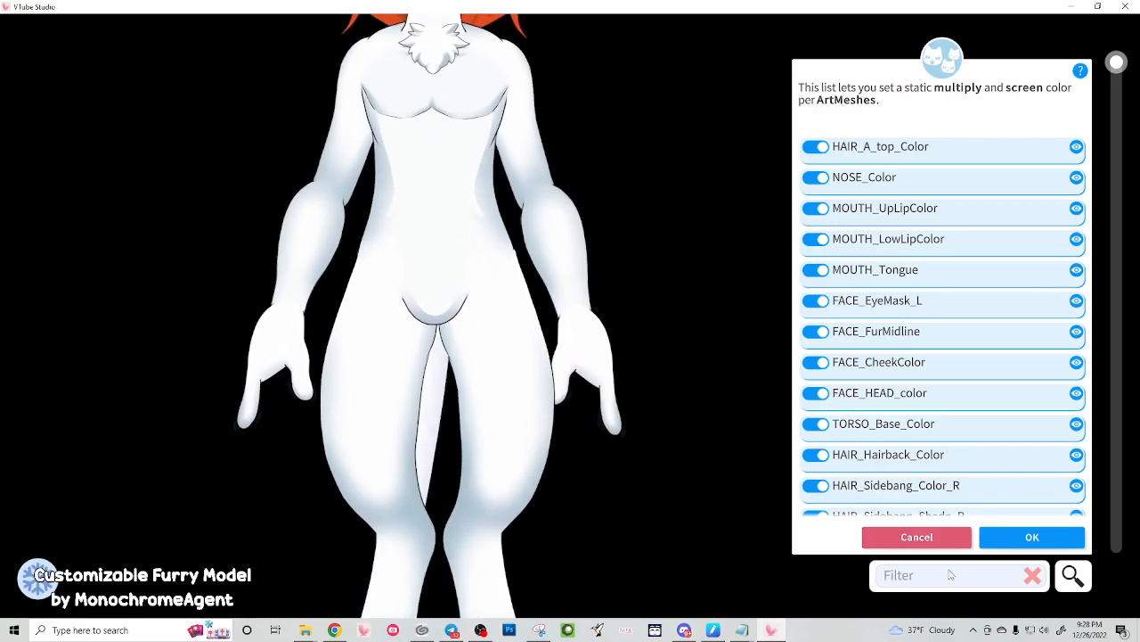
{"action": "type", "text": "HAND_"}
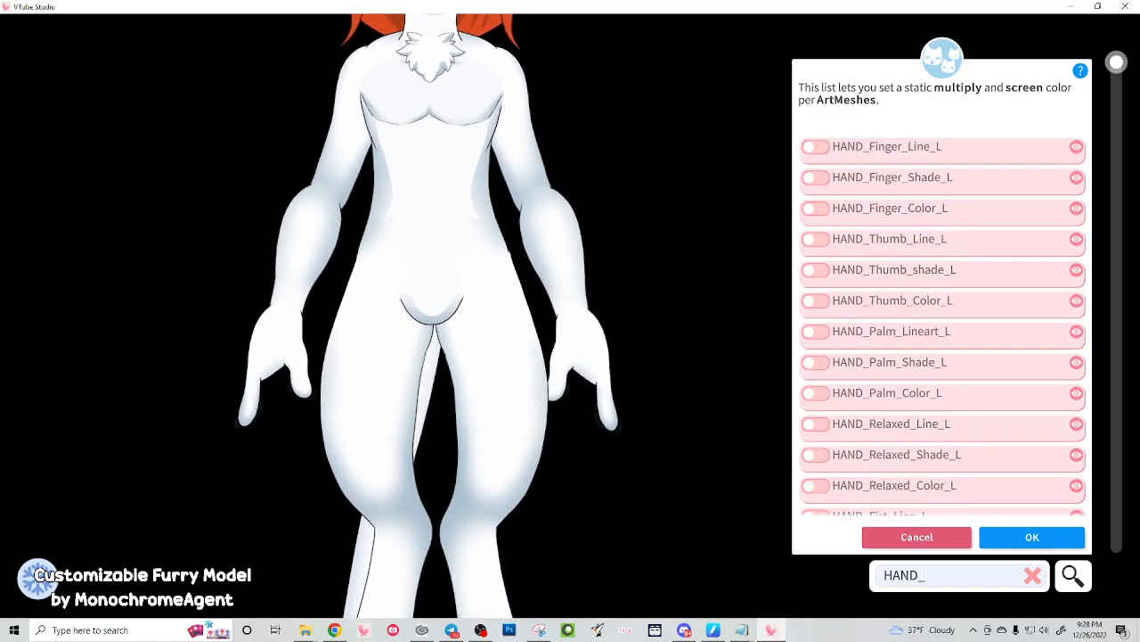
{"action": "mouse_move", "coordinate": [1117, 64]}
{"action": "left_mouse_down"}
{"action": "mouse_move", "coordinate": [1117, 550]}
{"action": "mouse_move", "coordinate": [1118, 68]}
{"action": "left_mouse_up"}
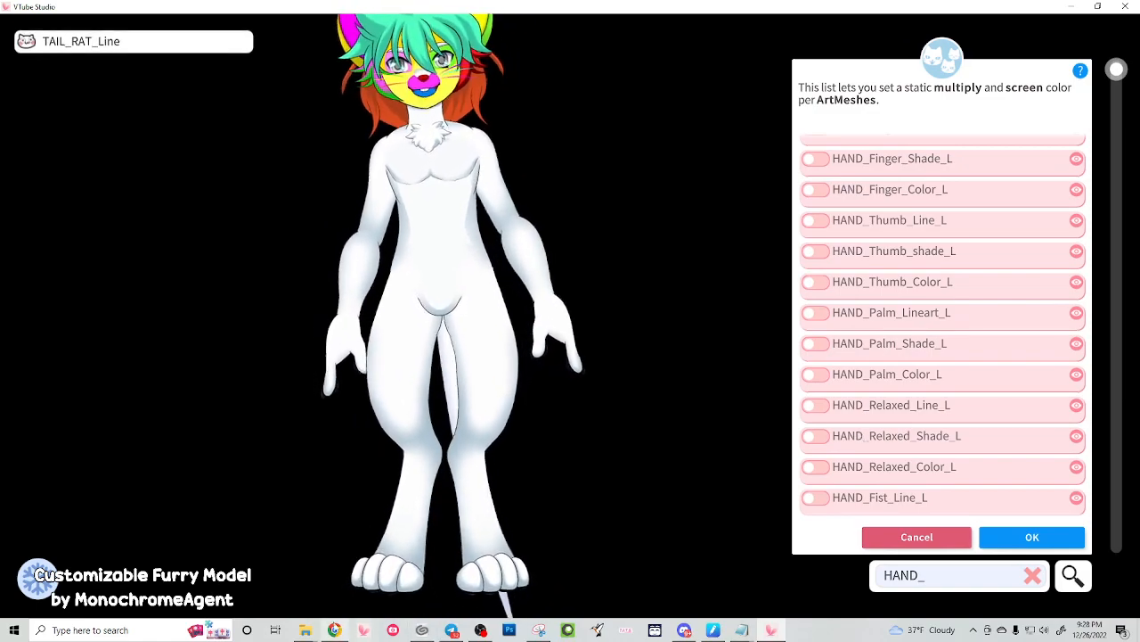
View the texture_01 image from the CutesyFurry.4096 folder to examine the hand parts, and return to VTube Studio
{"action": "mouse_move", "coordinate": [317, 630]}
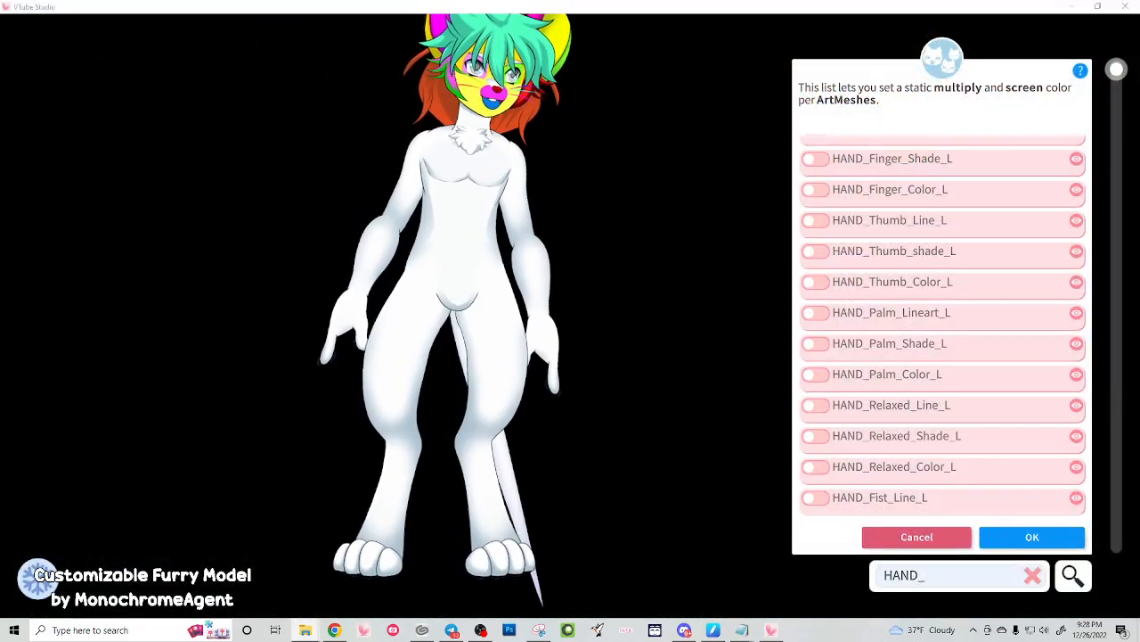
{"action": "left_click_drag", "start_coordinate": [1139, 201], "coordinate": [742, 201]}
{"action": "double_click", "coordinate": [809, 287]}
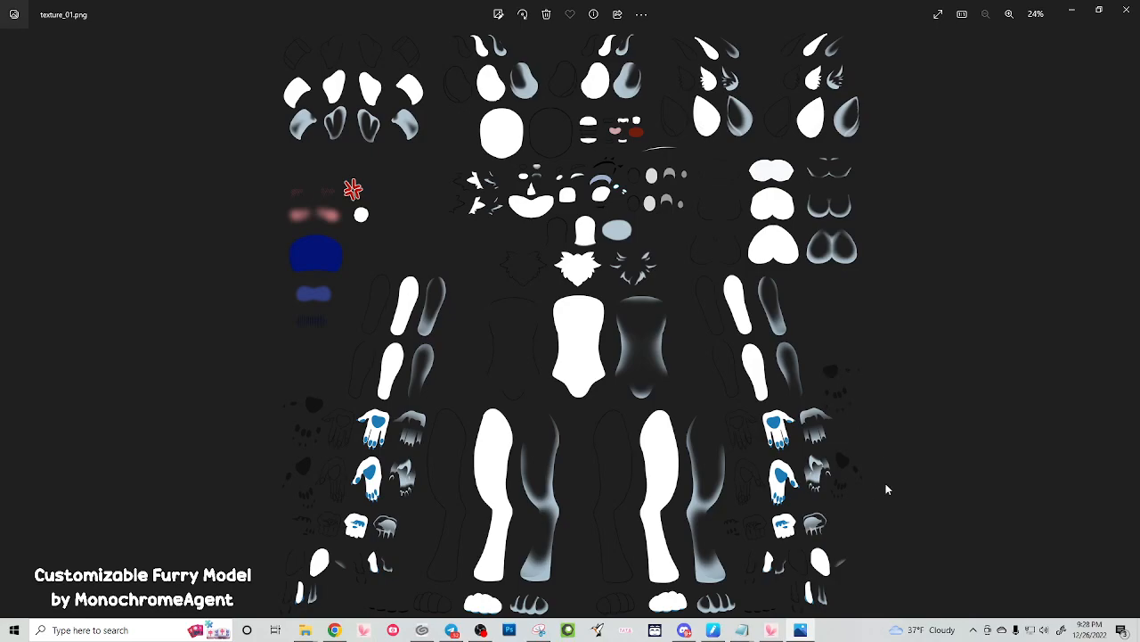
{"action": "left_click", "coordinate": [1074, 10]}
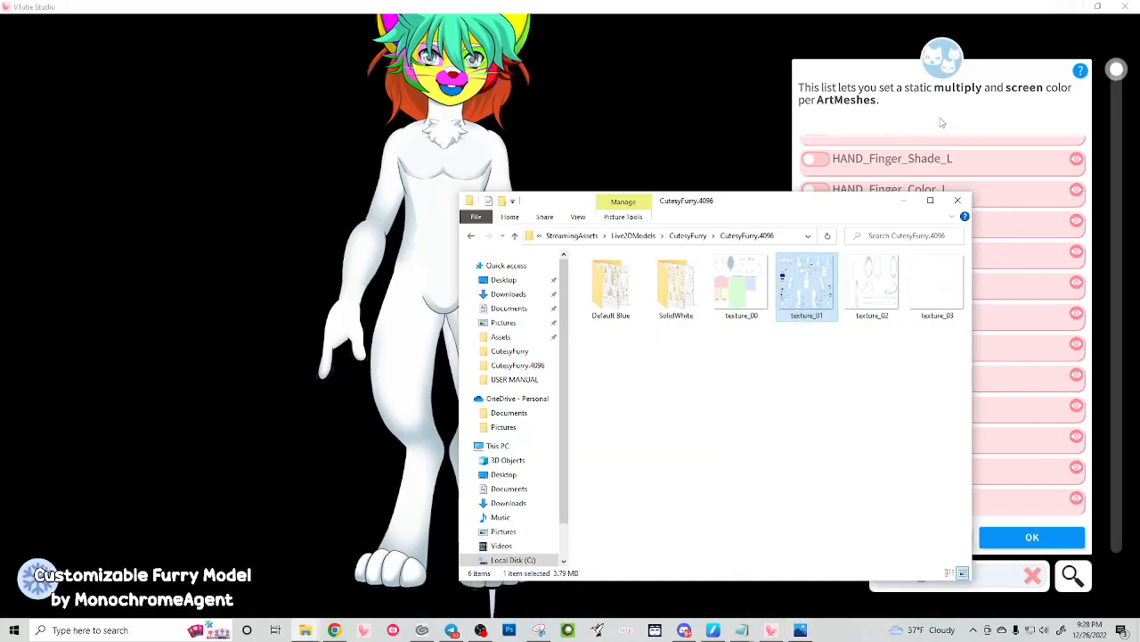
{"action": "left_click", "coordinate": [906, 198]}
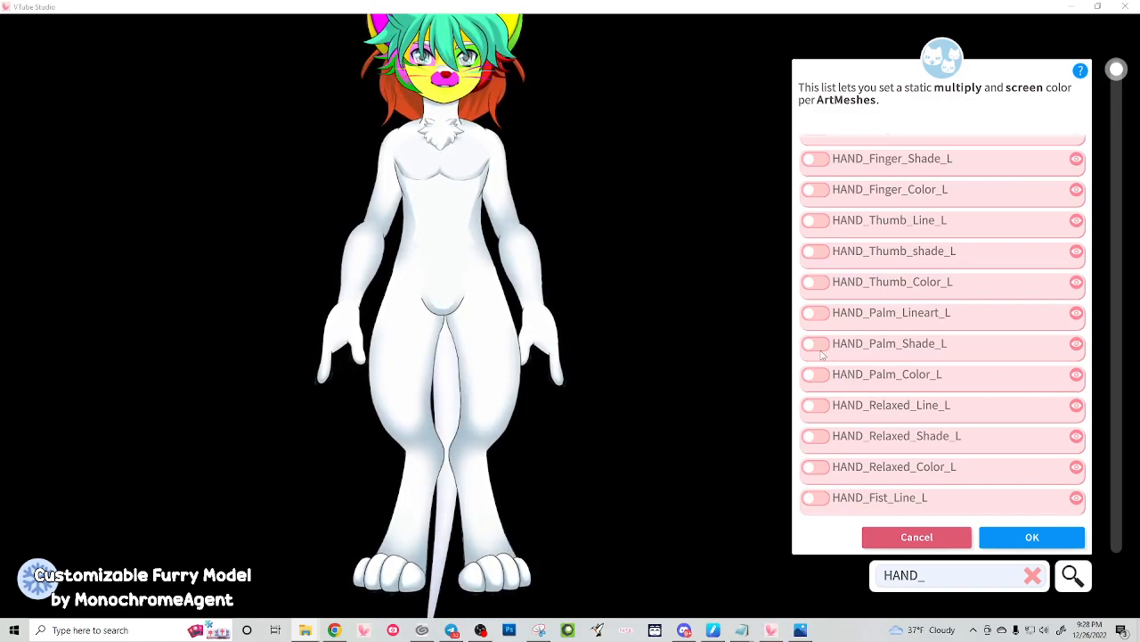
Pick the model's left hand and recolor HAND_Palm_Lineart_L with a yellow multiply color and screen color #000000, accepting the changes
{"action": "left_click", "coordinate": [571, 347]}
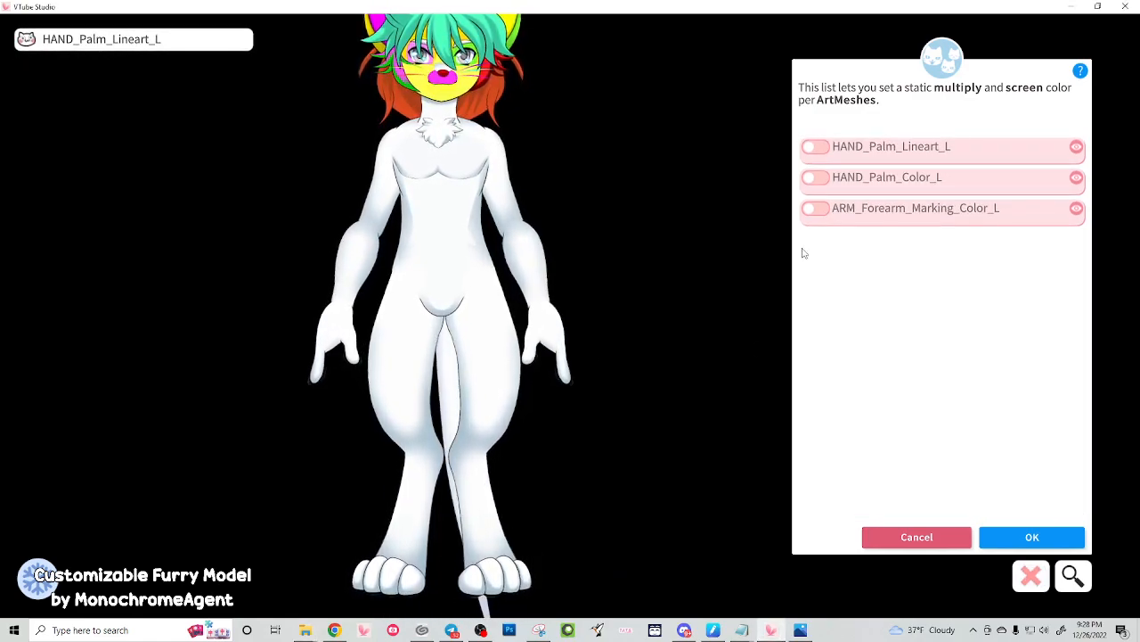
{"action": "left_click", "coordinate": [874, 151]}
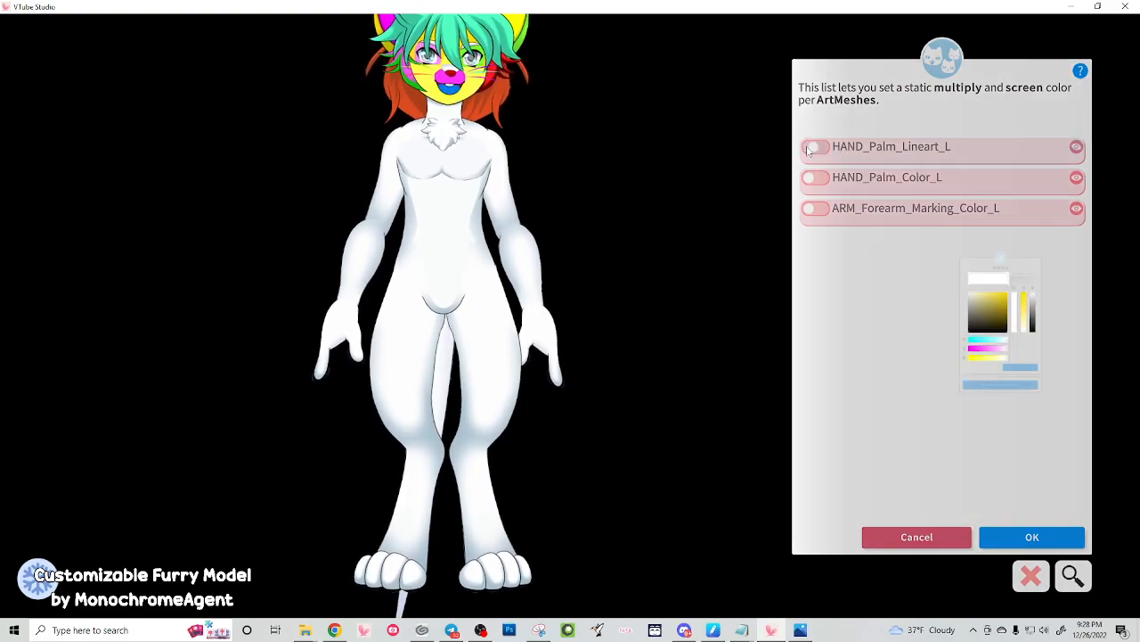
{"action": "left_click_drag", "start_coordinate": [960, 323], "coordinate": [1020, 251]}
{"action": "left_click", "coordinate": [1024, 468]}
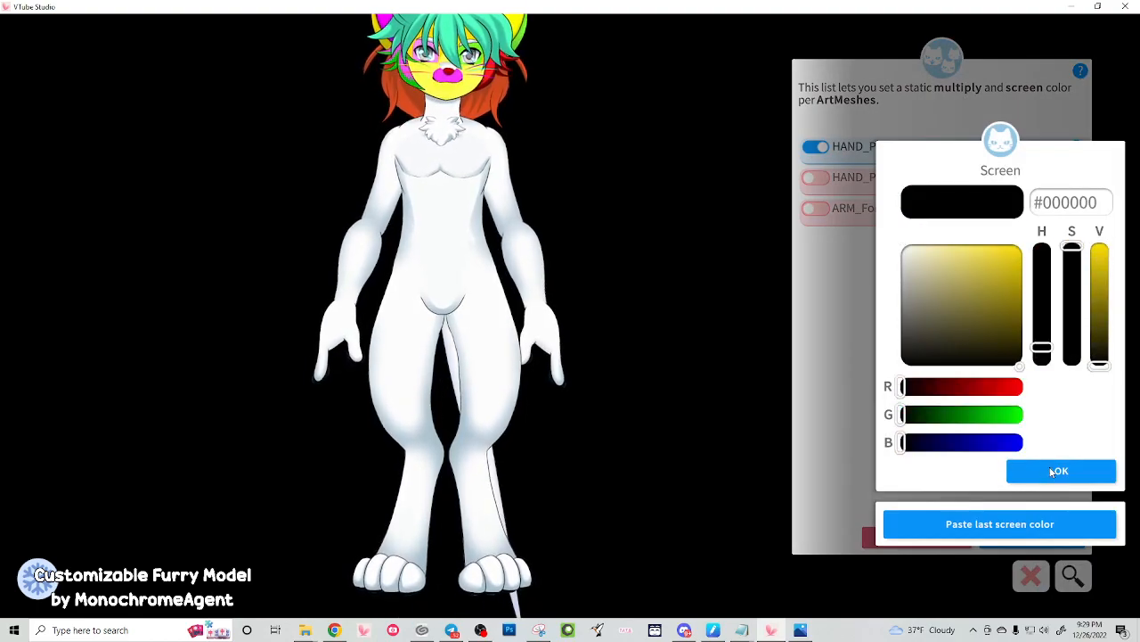
{"action": "left_click", "coordinate": [1046, 472]}
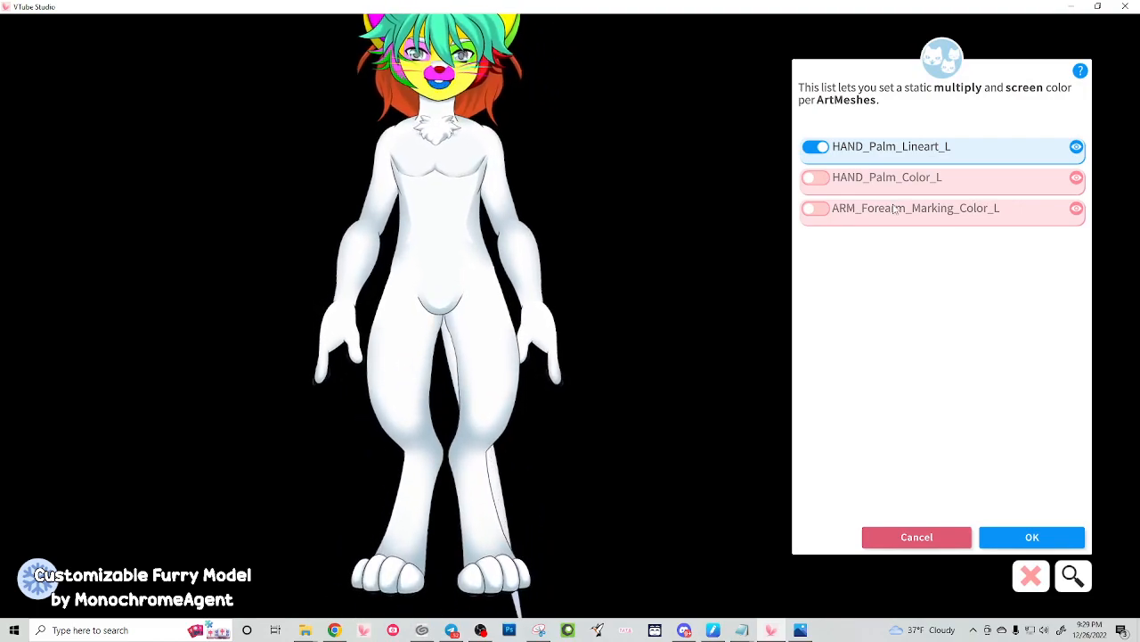
{"action": "left_click", "coordinate": [1007, 540]}
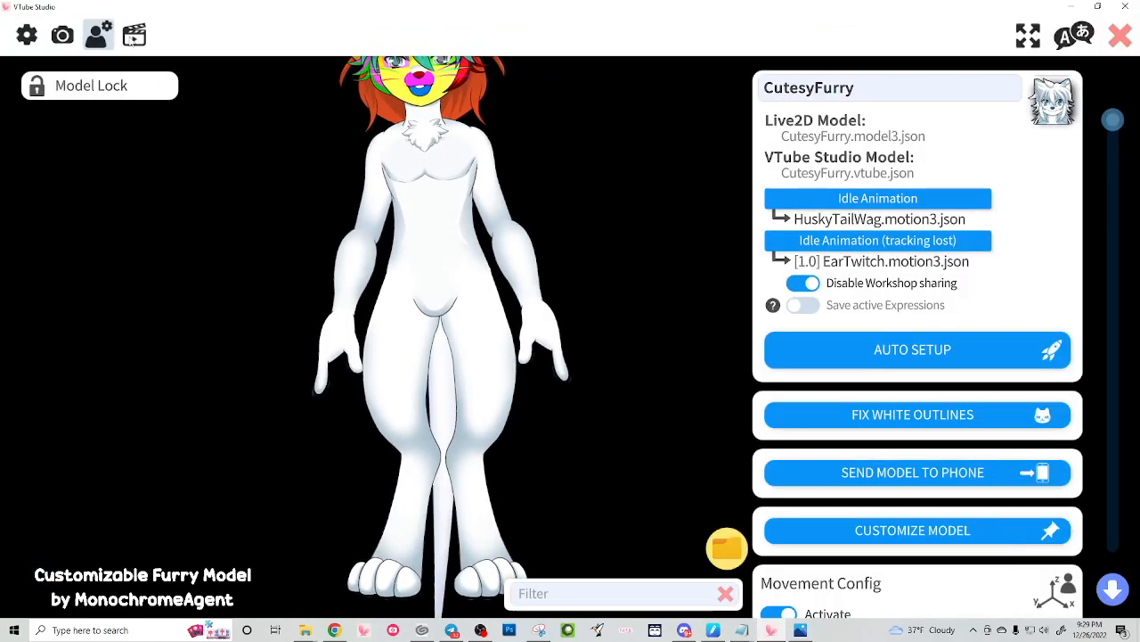
Show the model's hotkeys and narrow the list to the Body Poses folder
{"action": "left_click", "coordinate": [130, 41]}
{"action": "scroll", "coordinate": [862, 316], "scroll_direction": "down", "scroll_amount": 1}
{"action": "left_click", "coordinate": [905, 221]}
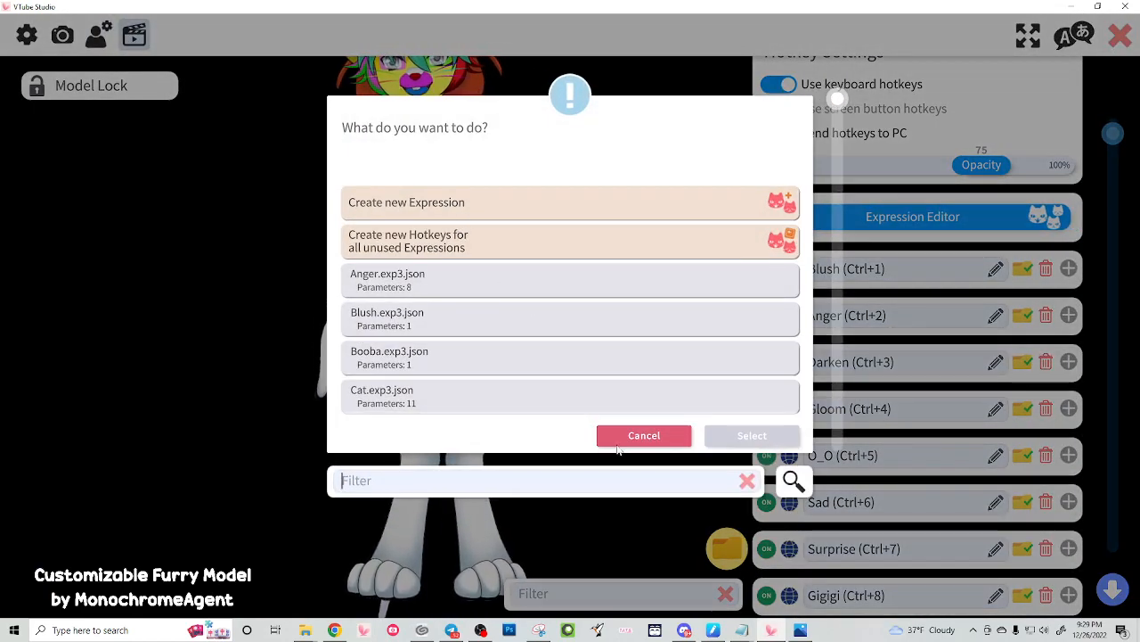
{"action": "left_click", "coordinate": [619, 442]}
{"action": "scroll", "coordinate": [894, 437], "scroll_direction": "down", "scroll_amount": 5}
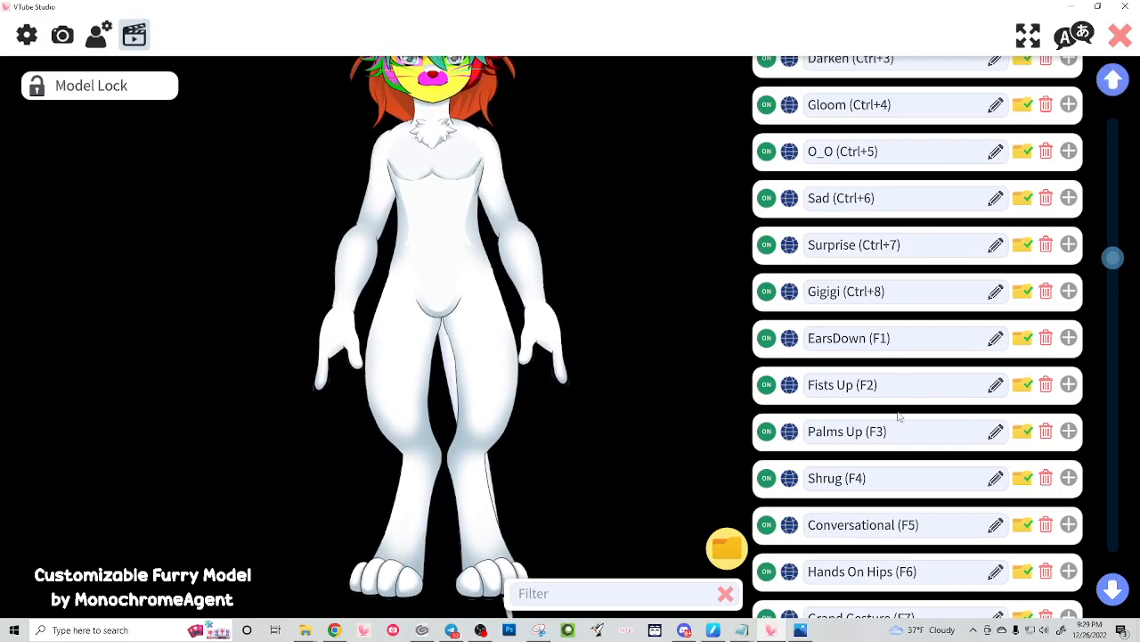
{"action": "scroll", "coordinate": [889, 422], "scroll_direction": "down", "scroll_amount": 2}
{"action": "mouse_move", "coordinate": [723, 567]}
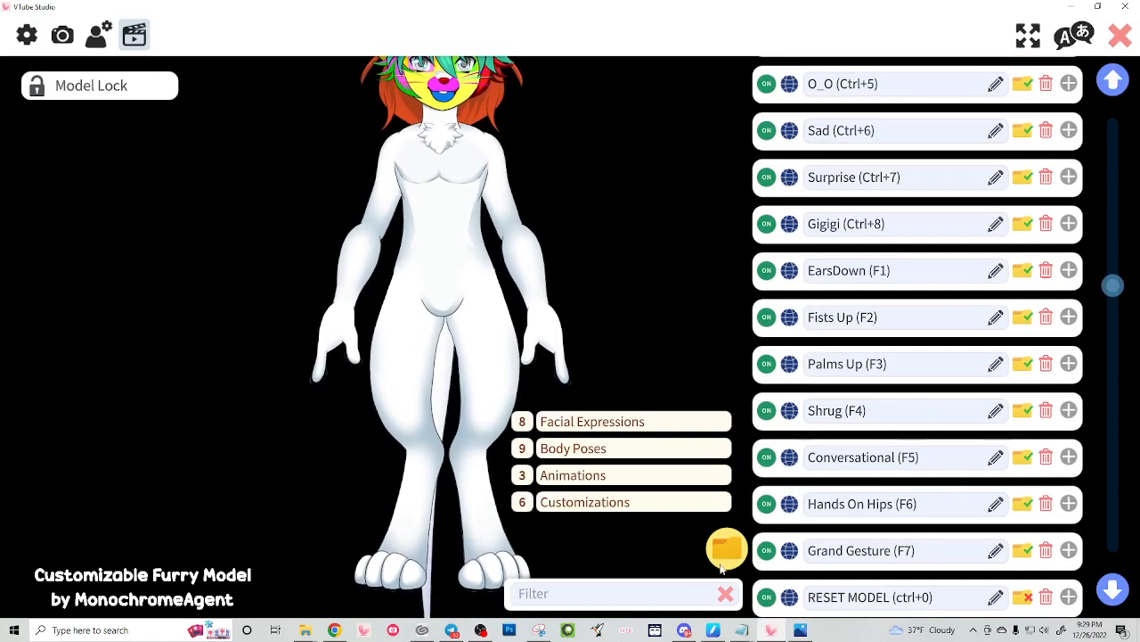
{"action": "left_click", "coordinate": [566, 450]}
Play the Palms Up and Shrug poses with their hotkeys and examine the paw pad colors up close
{"action": "left_click_drag", "start_coordinate": [633, 216], "coordinate": [611, 459]}
{"action": "key", "text": "F3"}
{"action": "scroll", "coordinate": [394, 305], "scroll_direction": "up", "scroll_amount": 5}
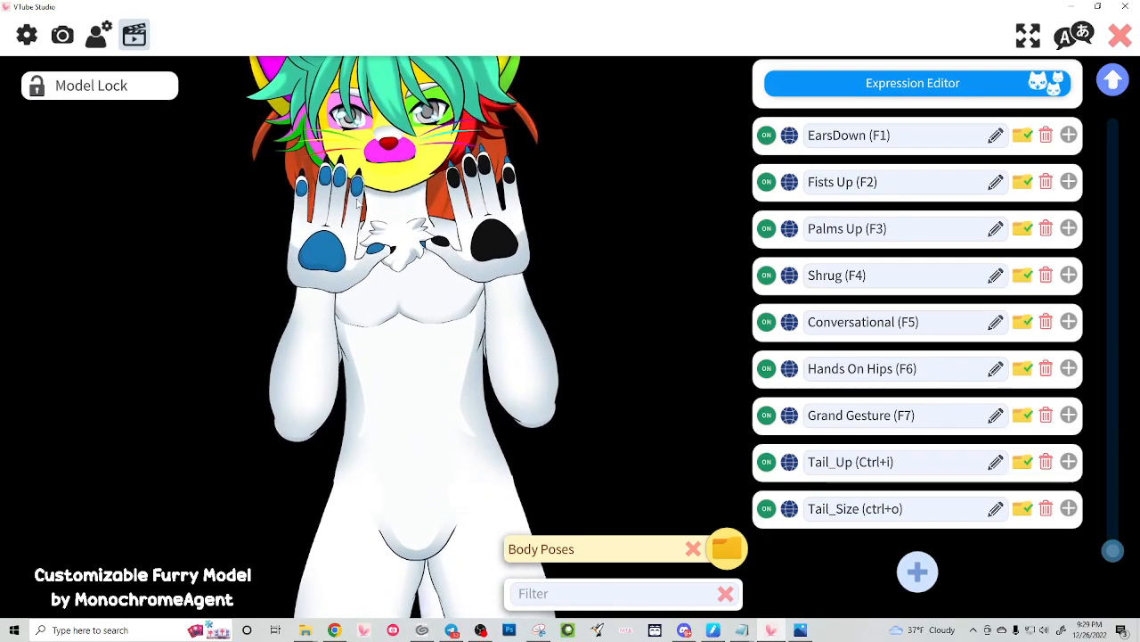
{"action": "key", "text": "F3"}
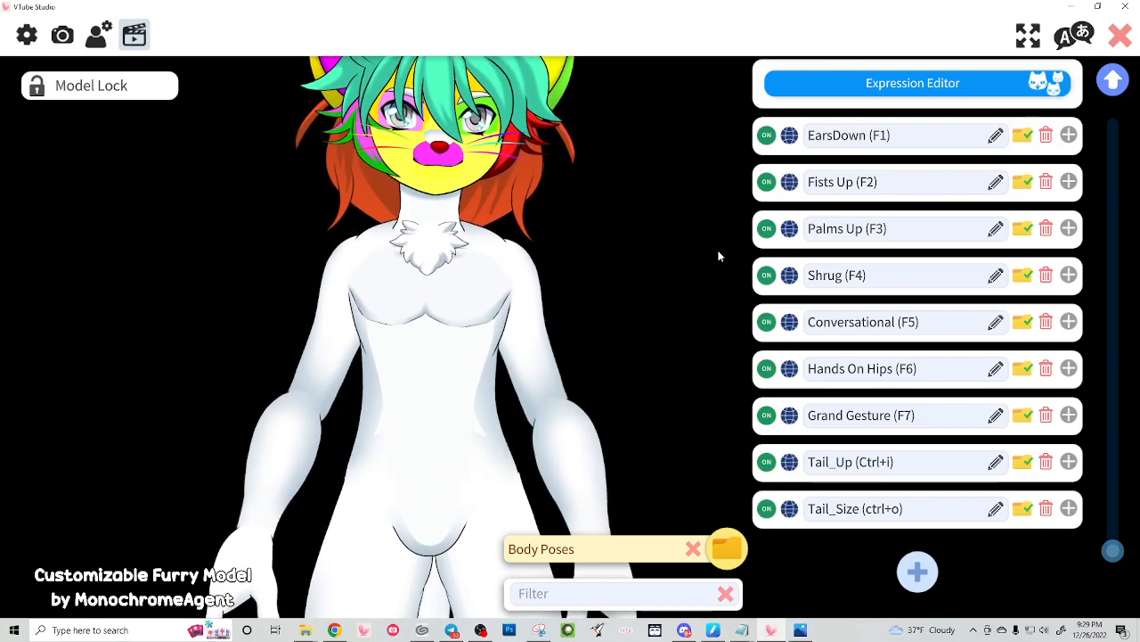
{"action": "key", "text": "F4"}
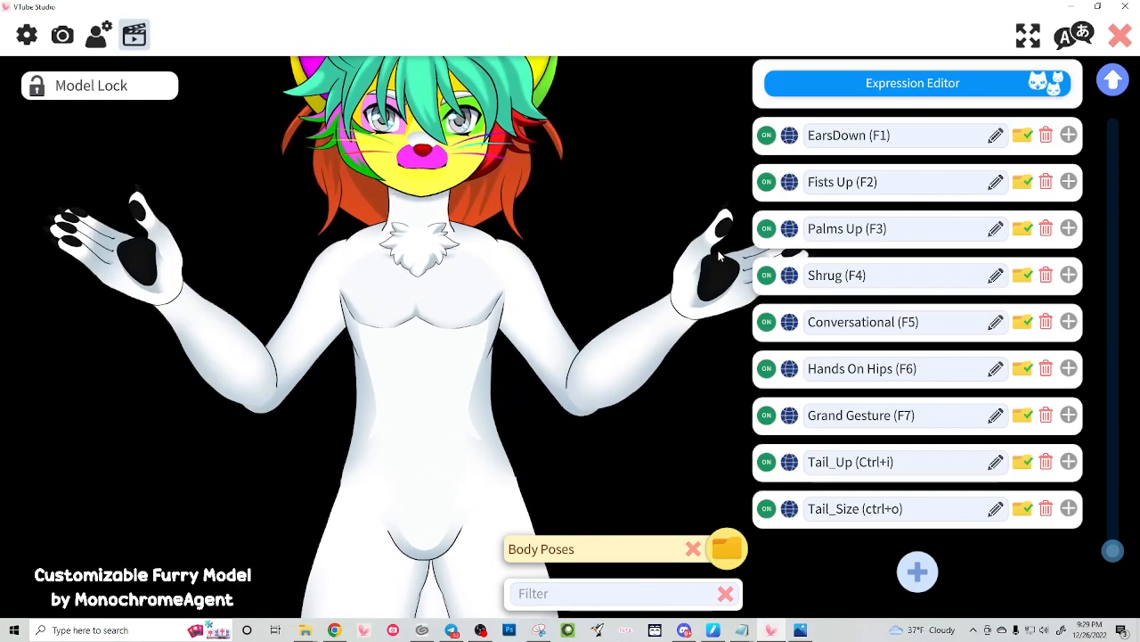
{"action": "scroll", "coordinate": [674, 356], "scroll_direction": "down", "scroll_amount": 2}
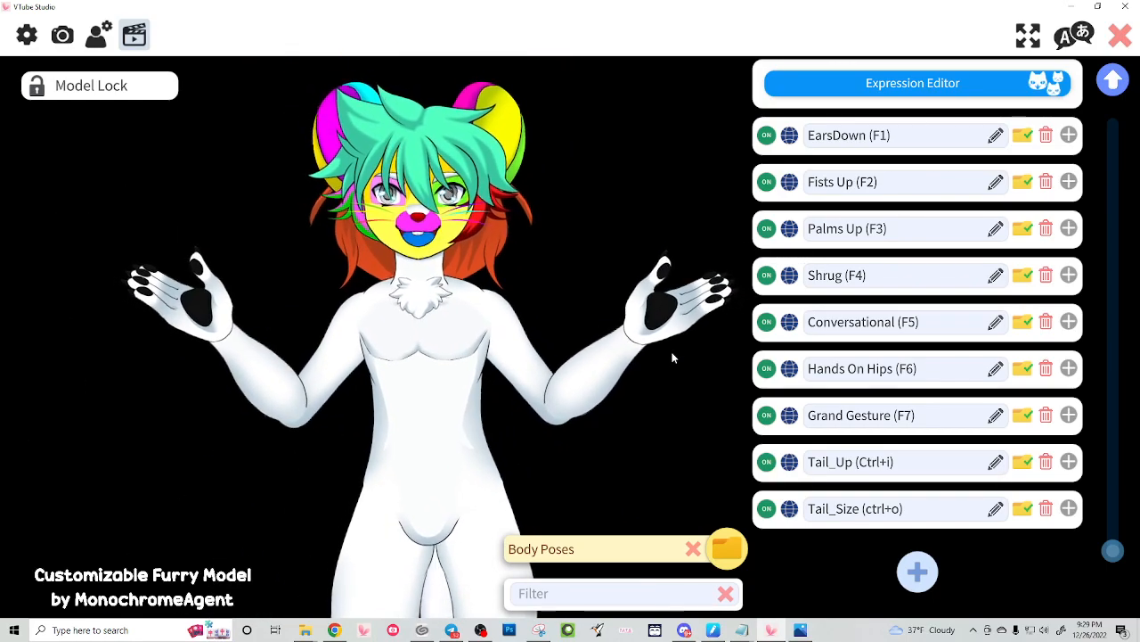
{"action": "key", "text": "F4"}
Play the Fists Up and Palms Up poses with their hotkeys to compare the colors of both hands
{"action": "key", "text": "F2"}
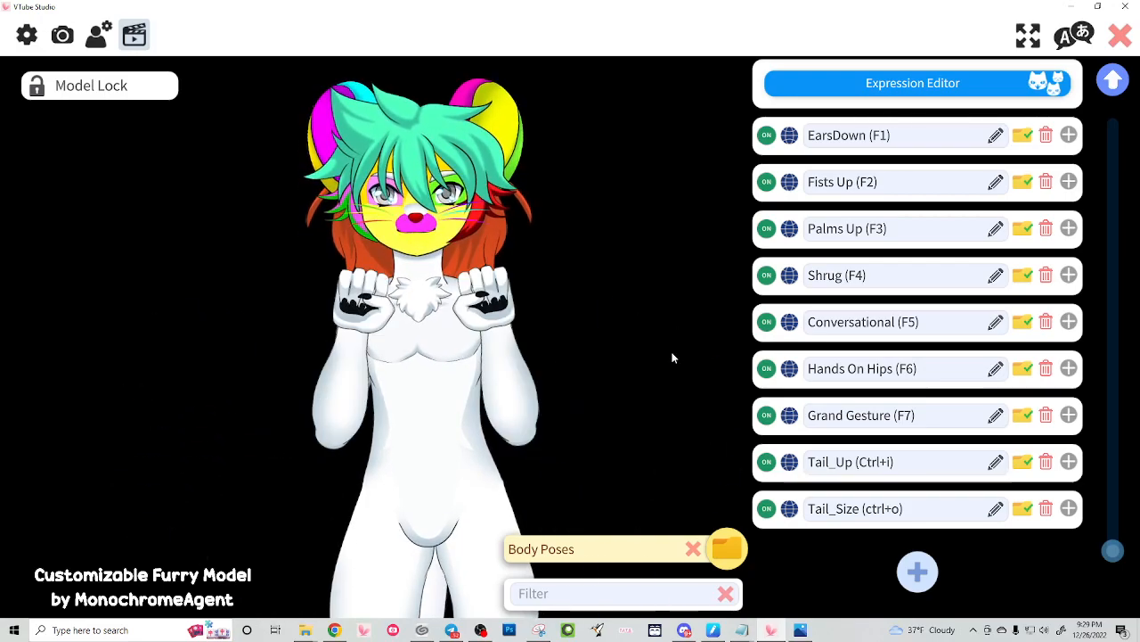
{"action": "key", "text": "F2"}
{"action": "key", "text": "F2"}
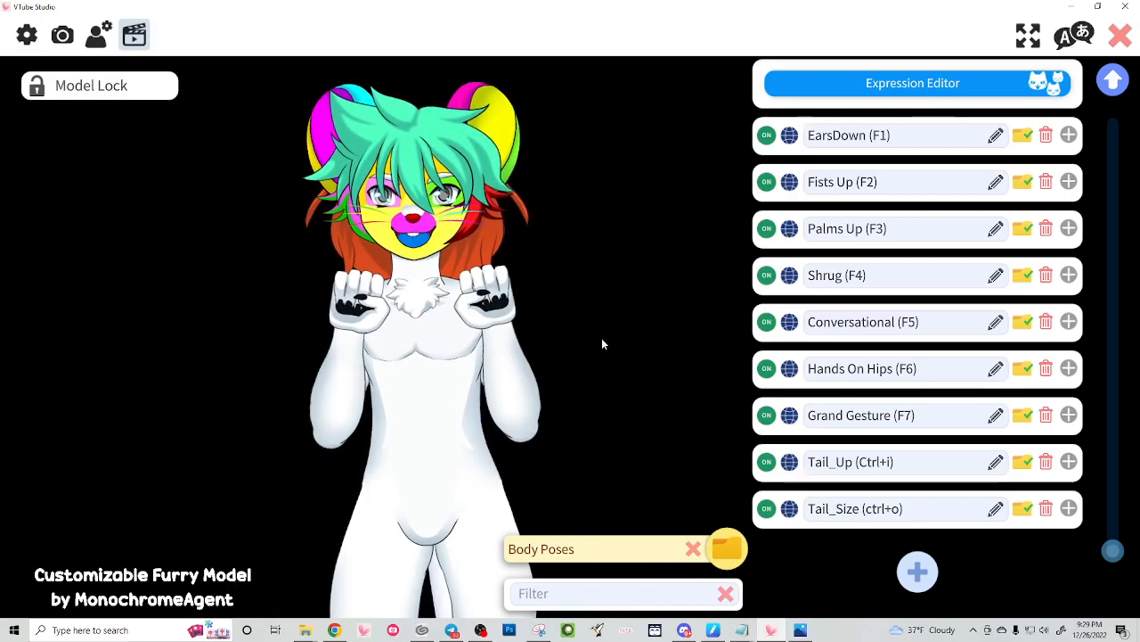
{"action": "key", "text": "F2"}
{"action": "key", "text": "F3"}
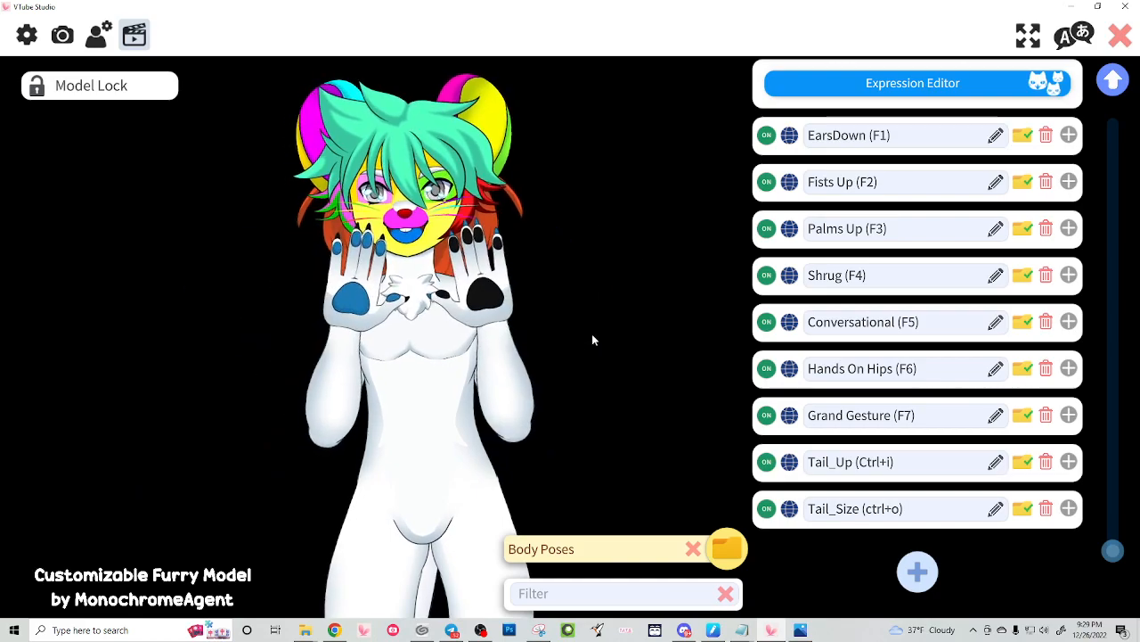
{"action": "key", "text": "F3"}
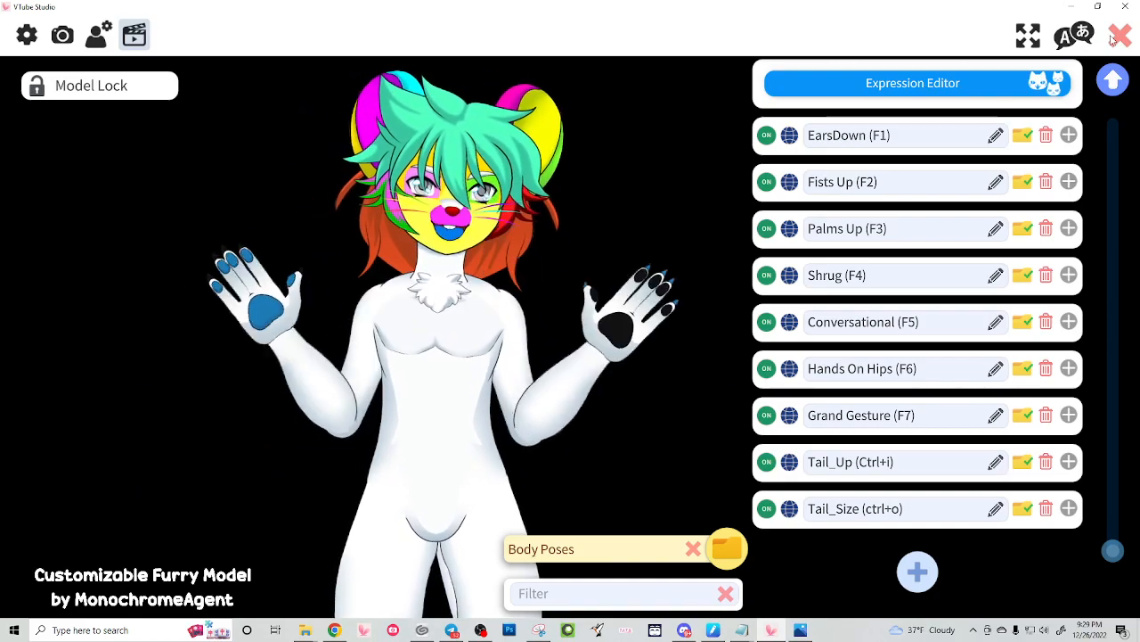
Return to the ArtMesh multiply/screen color customization and filter the list by "hand_nail"
{"action": "left_click", "coordinate": [26, 34]}
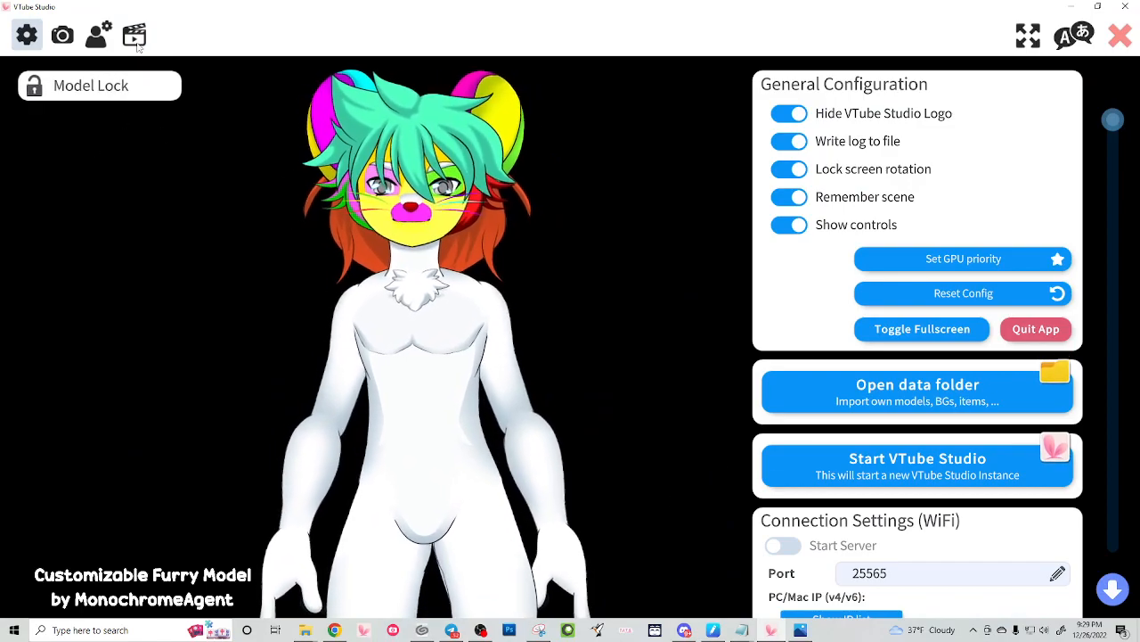
{"action": "scroll", "coordinate": [774, 402], "scroll_direction": "down", "scroll_amount": 10}
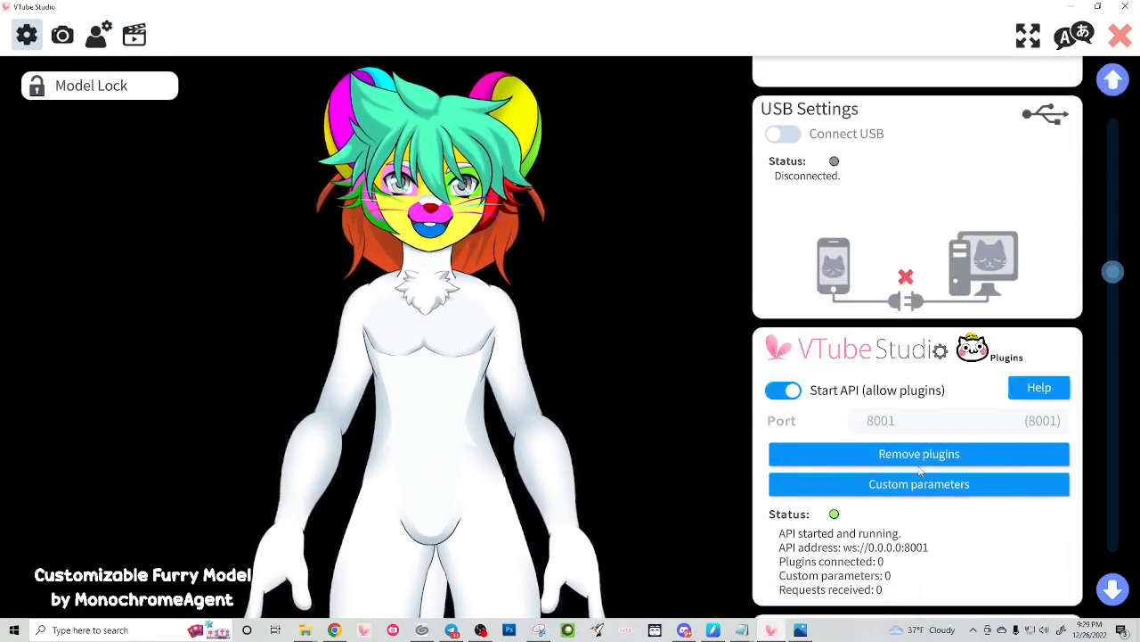
{"action": "left_click", "coordinate": [98, 34]}
{"action": "left_click", "coordinate": [898, 529]}
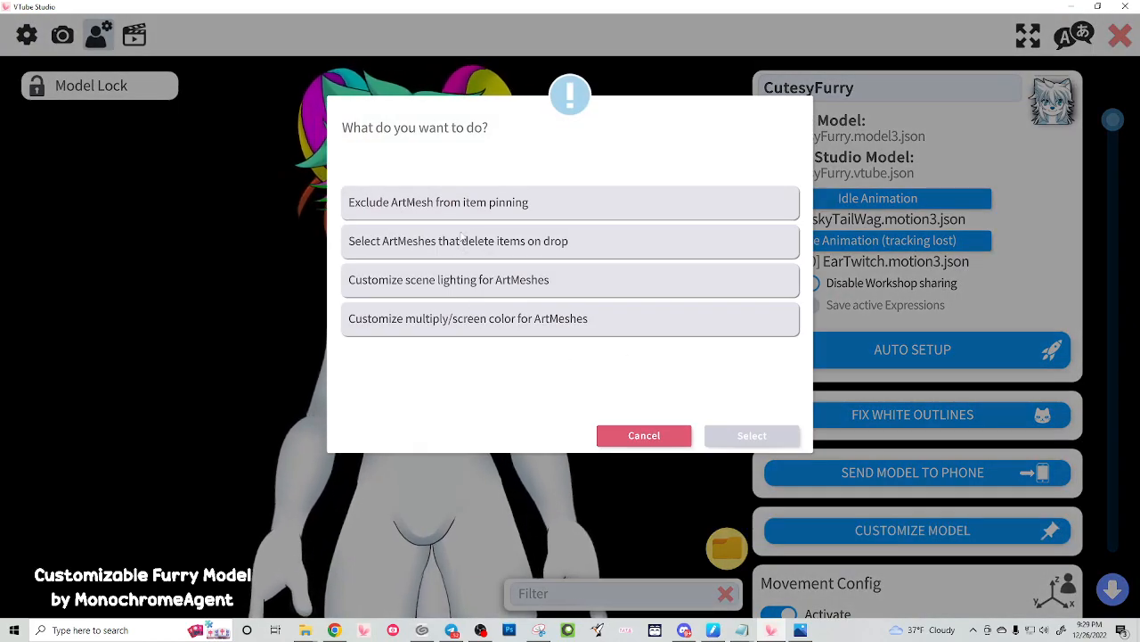
{"action": "left_click", "coordinate": [439, 332]}
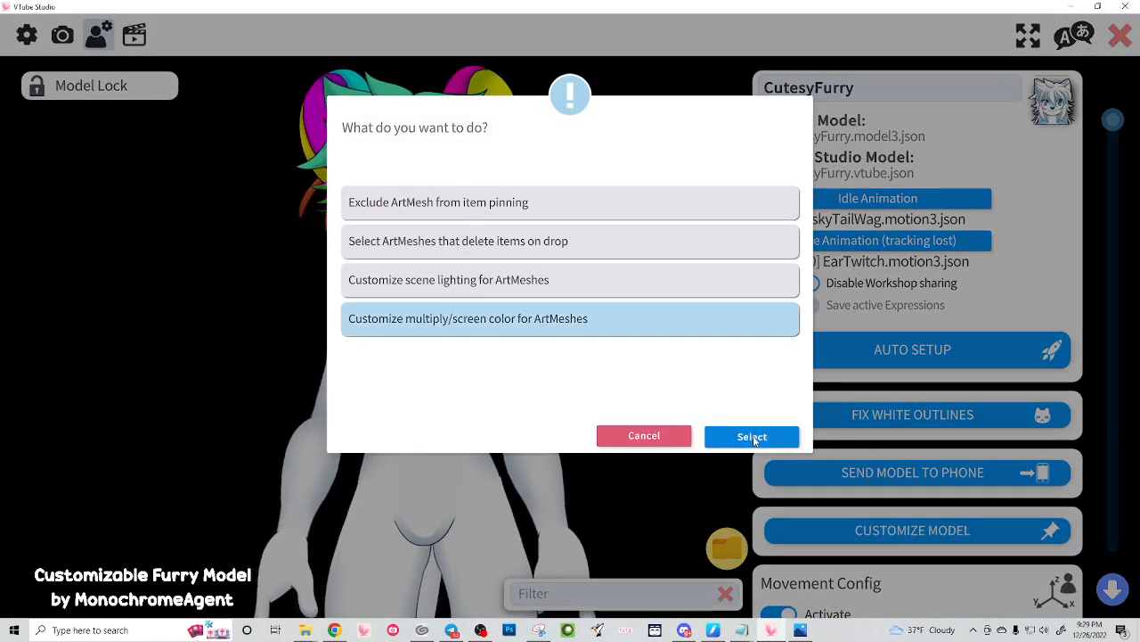
{"action": "left_click", "coordinate": [753, 437]}
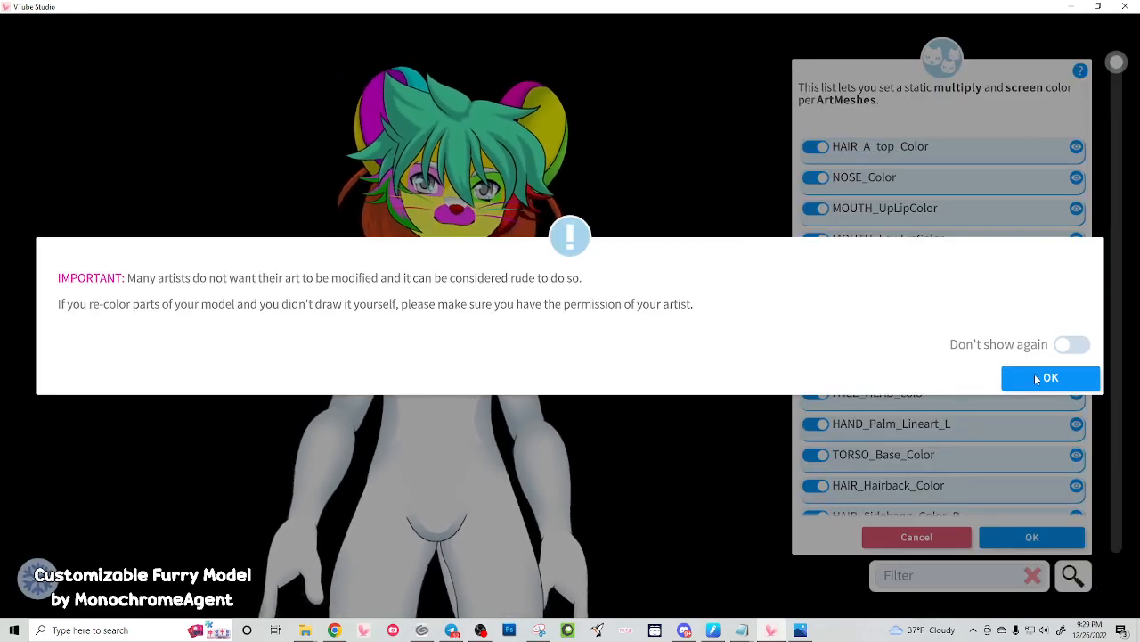
{"action": "left_click", "coordinate": [1019, 377]}
{"action": "type", "text": "han"}
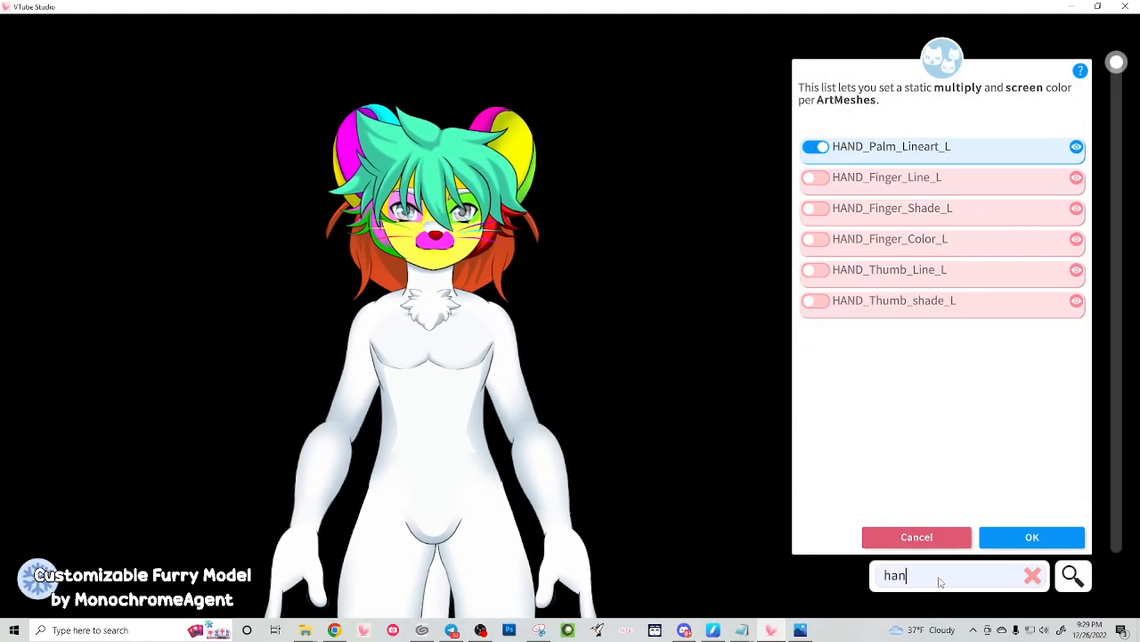
{"action": "type", "text": "d_nail"}
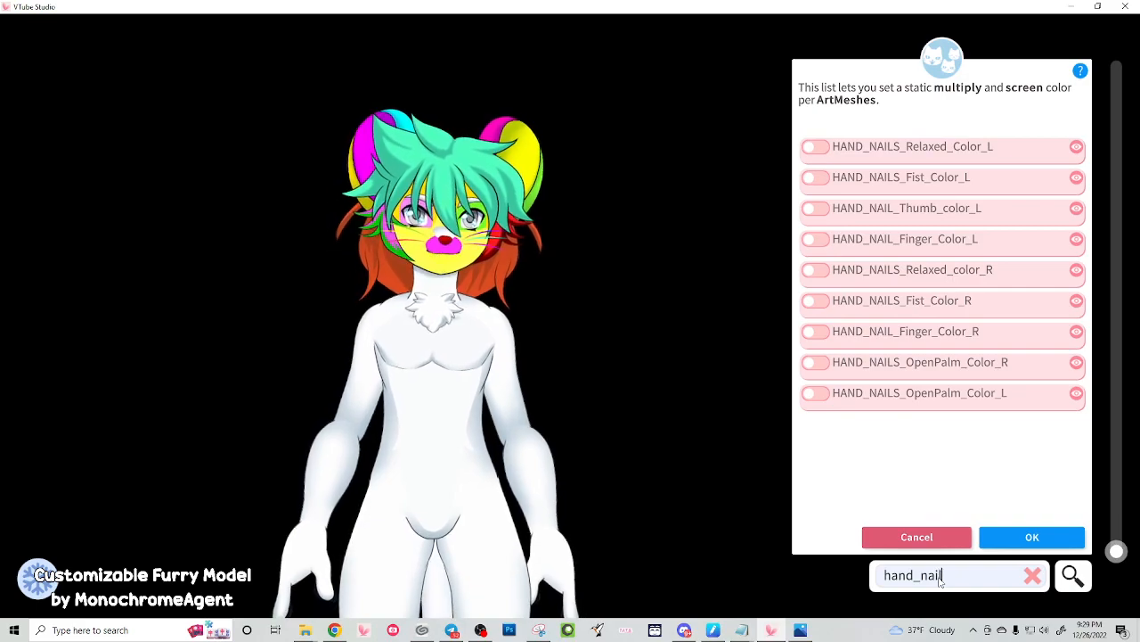
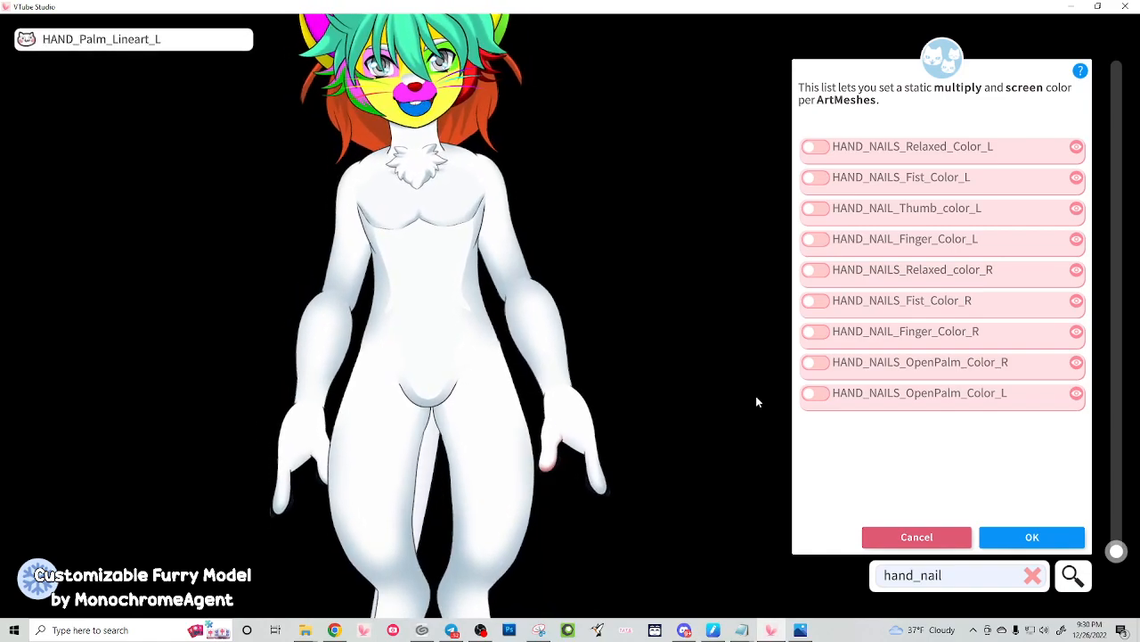
Enable HAND_NAILS_Relaxed_Color_L with the multiply color magenta #FF00FF and accept the screen color #000000
{"action": "left_click", "coordinate": [832, 149]}
{"action": "left_click_drag", "start_coordinate": [953, 417], "coordinate": [903, 416]}
{"action": "left_click", "coordinate": [1037, 472]}
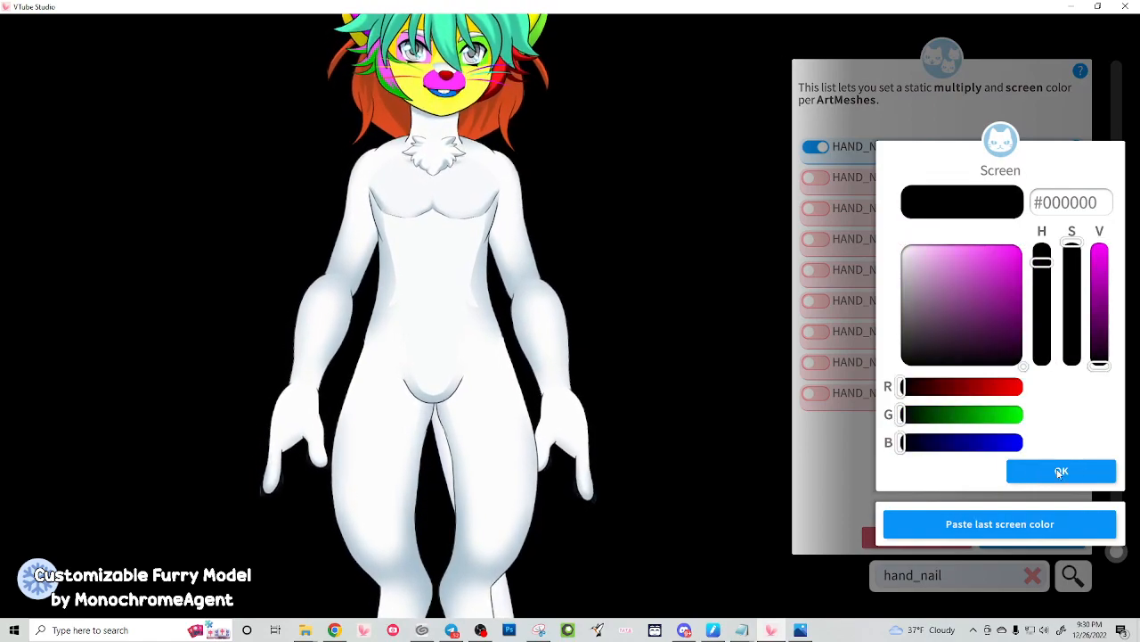
{"action": "left_click", "coordinate": [1061, 471]}
Enable HAND_NAILS_Fist_Color_L and HAND_NAIL_Thumb_color_L, pasting the last multiply color (#FF00FF) onto both
{"action": "left_click", "coordinate": [833, 177]}
{"action": "left_click", "coordinate": [999, 523]}
{"action": "left_click", "coordinate": [1061, 470]}
{"action": "left_click", "coordinate": [1061, 471]}
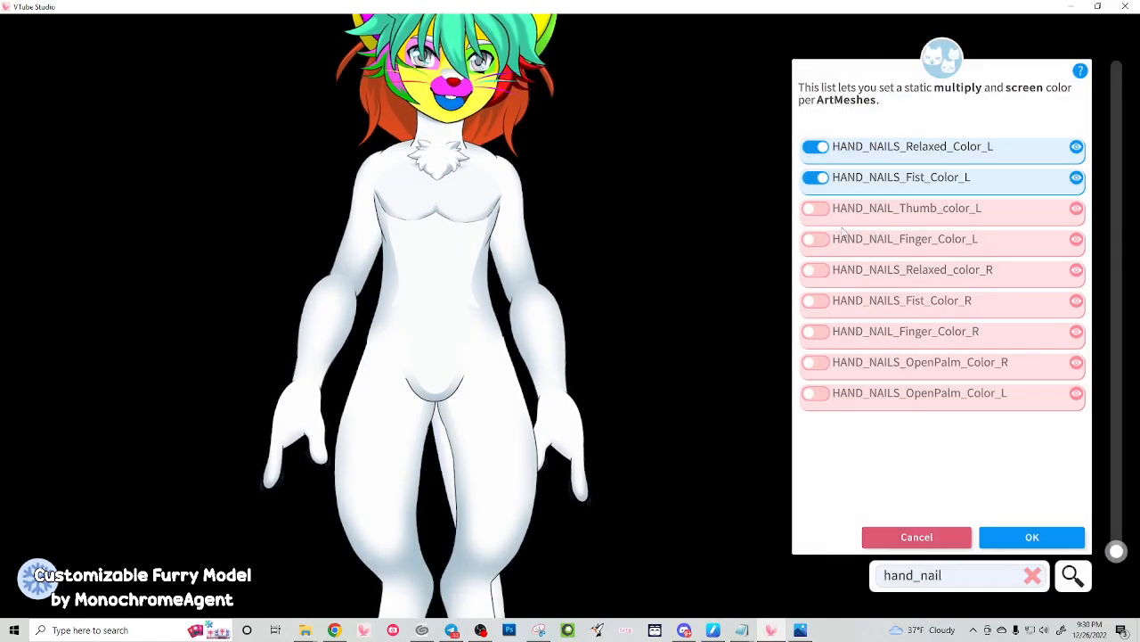
{"action": "left_click", "coordinate": [833, 207]}
{"action": "left_click", "coordinate": [1000, 524]}
{"action": "left_click", "coordinate": [1034, 478]}
{"action": "left_click", "coordinate": [1061, 471]}
Apply the copied magenta multiply color to HAND_NAIL_Finger_Color_L and HAND_NAILS_Relaxed_color_R
{"action": "left_click", "coordinate": [834, 239]}
{"action": "left_click", "coordinate": [958, 517]}
{"action": "left_click", "coordinate": [1062, 471]}
{"action": "left_click", "coordinate": [1062, 472]}
{"action": "left_click", "coordinate": [834, 269]}
{"action": "left_click", "coordinate": [1000, 524]}
{"action": "left_click", "coordinate": [1061, 471]}
{"action": "left_click", "coordinate": [1062, 471]}
Apply the copied magenta multiply color to HAND_NAILS_Fist_Color_R and HAND_NAIL_Finger_Color_R
{"action": "left_click", "coordinate": [815, 300]}
{"action": "left_click", "coordinate": [1025, 524]}
{"action": "left_click", "coordinate": [1049, 477]}
{"action": "left_click", "coordinate": [1049, 477]}
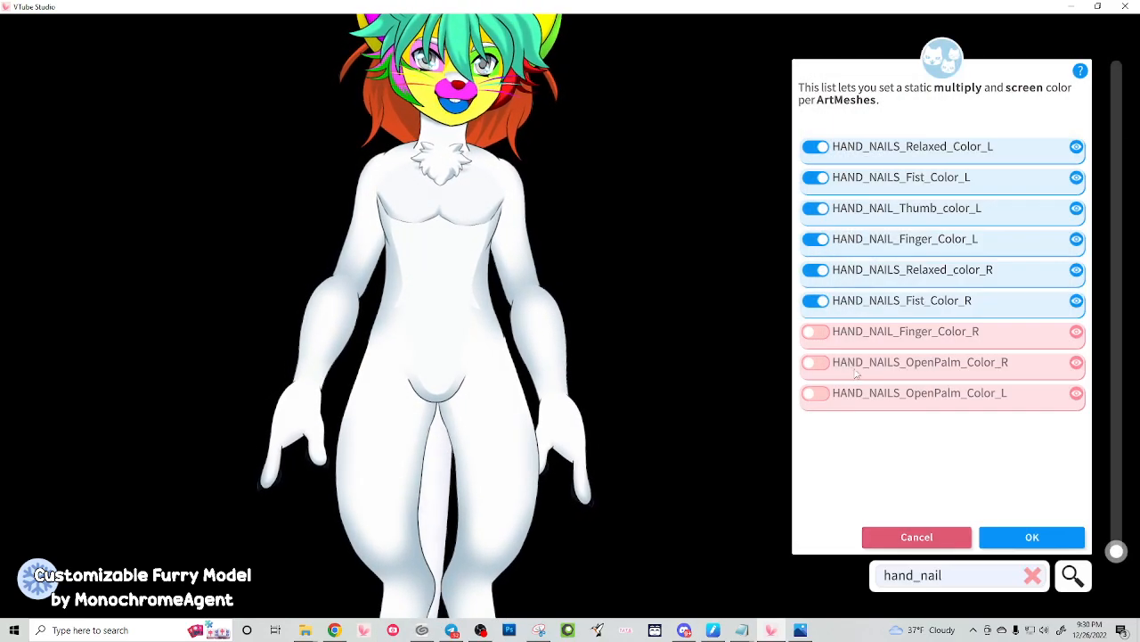
{"action": "left_click", "coordinate": [816, 331]}
{"action": "left_click", "coordinate": [1000, 524]}
{"action": "left_click", "coordinate": [1047, 472]}
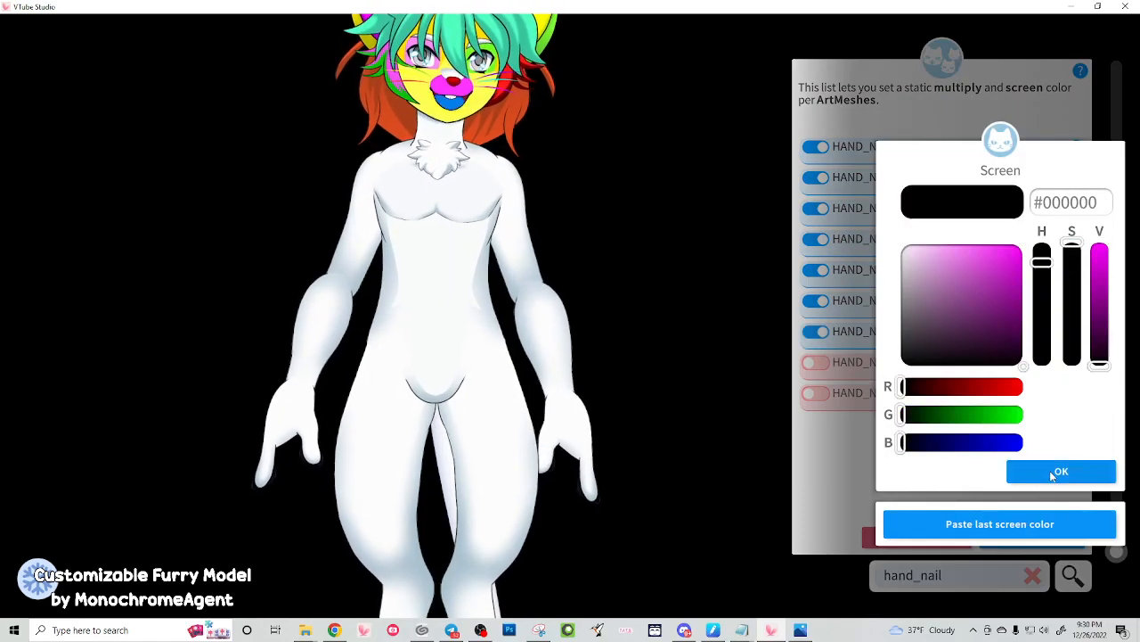
{"action": "left_click", "coordinate": [1048, 472]}
Apply the copied magenta multiply color to HAND_NAILS_OpenPalm_Color_R and HAND_NAILS_OpenPalm_Color_L
{"action": "left_click", "coordinate": [815, 362]}
{"action": "left_click", "coordinate": [977, 517]}
{"action": "left_click", "coordinate": [1062, 471]}
{"action": "left_click", "coordinate": [1061, 470]}
{"action": "left_click", "coordinate": [815, 393]}
{"action": "left_click", "coordinate": [998, 517]}
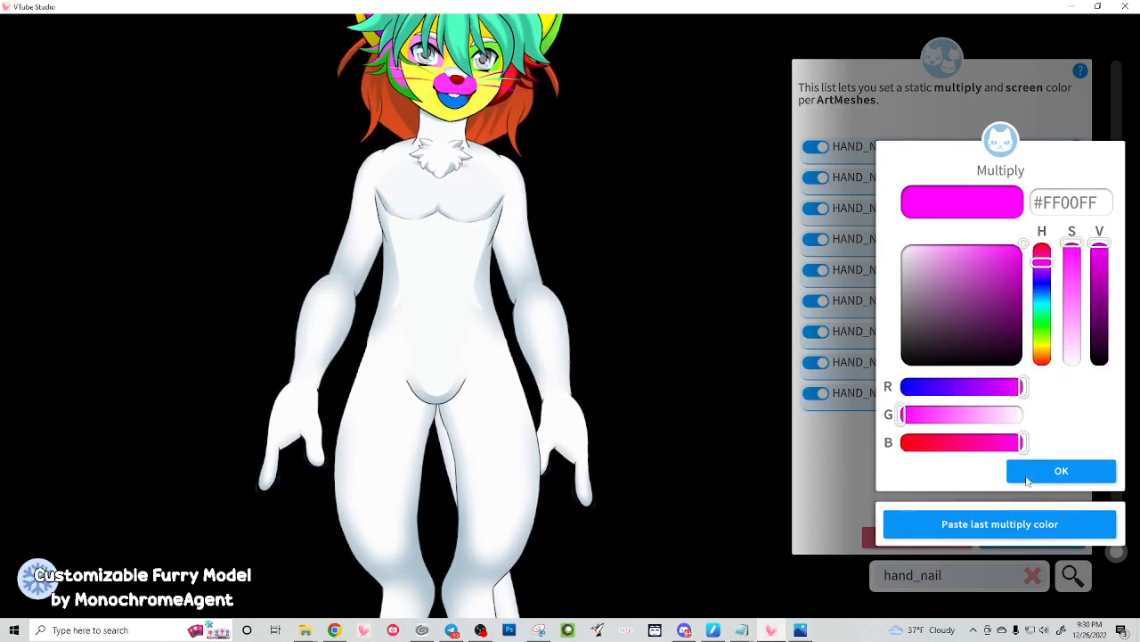
{"action": "left_click", "coordinate": [1061, 470]}
{"action": "left_click", "coordinate": [1061, 471]}
Try out screen colors on HAND_NAILS_Relaxed_Color_L and examine the model's fingertips up close
{"action": "scroll", "coordinate": [578, 436], "scroll_direction": "up", "scroll_amount": 6}
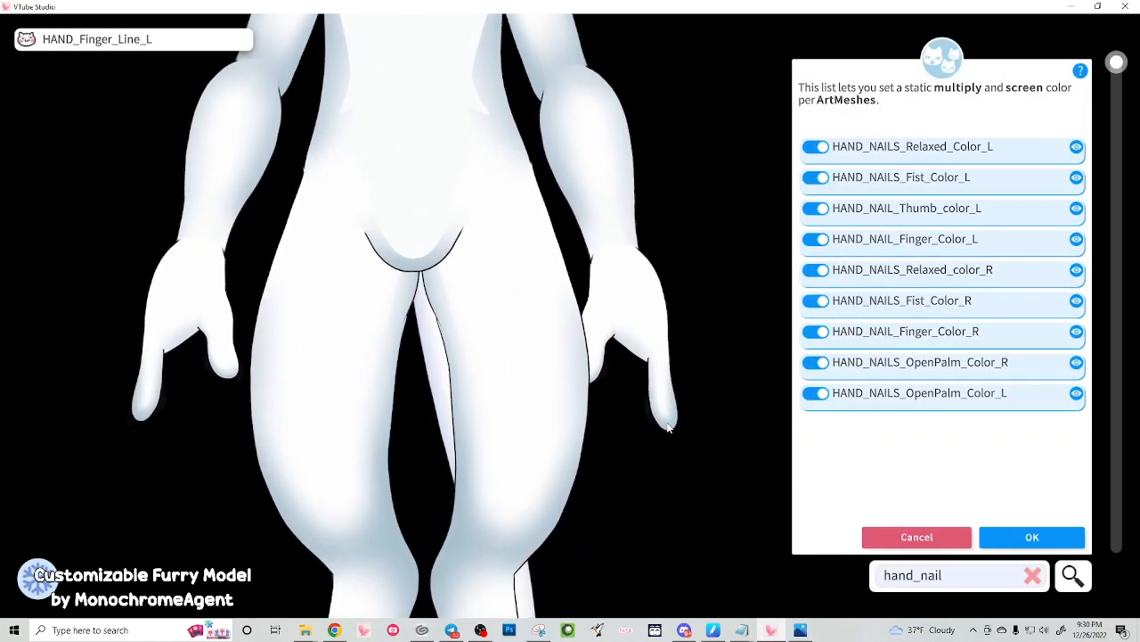
{"action": "scroll", "coordinate": [684, 317], "scroll_direction": "down", "scroll_amount": 3}
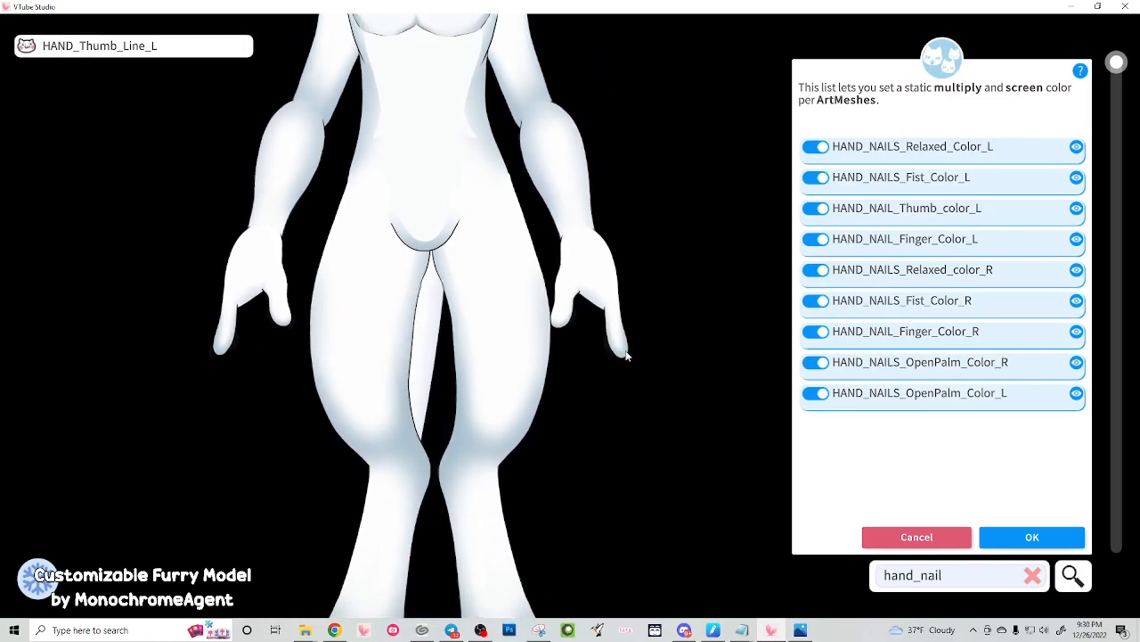
{"action": "left_click", "coordinate": [889, 151]}
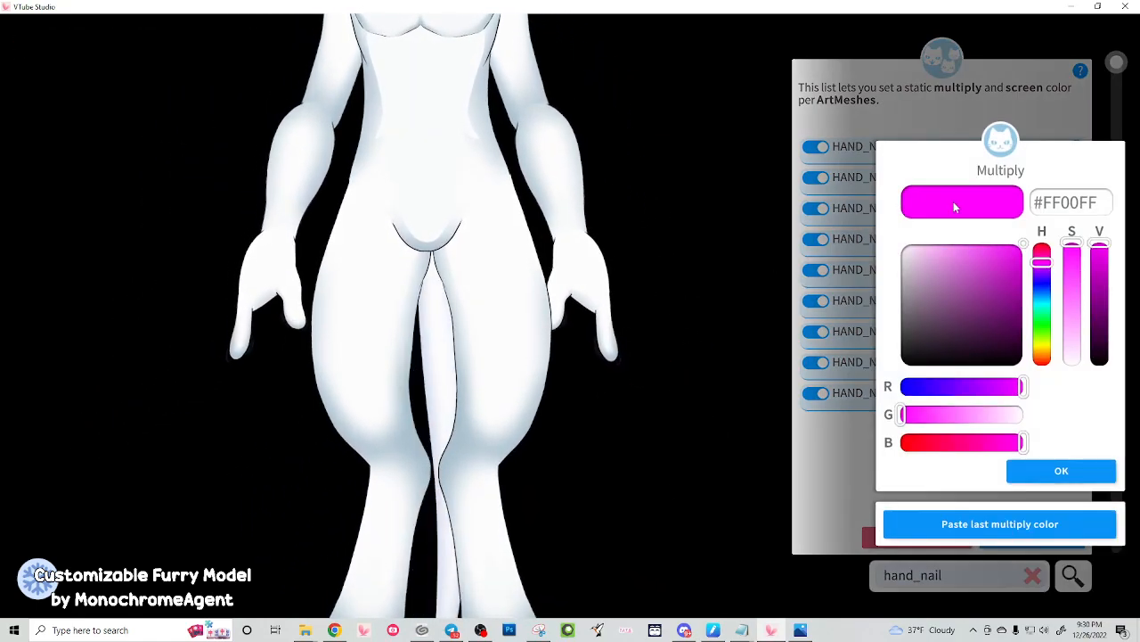
{"action": "left_click", "coordinate": [1051, 469]}
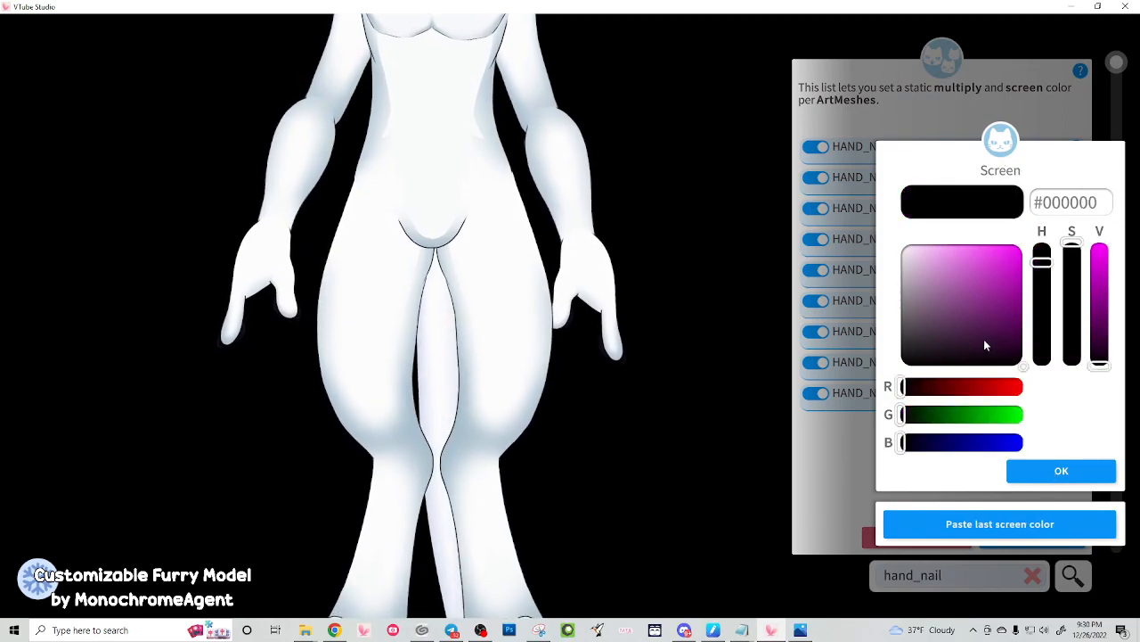
{"action": "left_click_drag", "start_coordinate": [985, 344], "coordinate": [901, 244]}
{"action": "left_click_drag", "start_coordinate": [1006, 258], "coordinate": [1049, 417]}
{"action": "left_click", "coordinate": [1061, 471]}
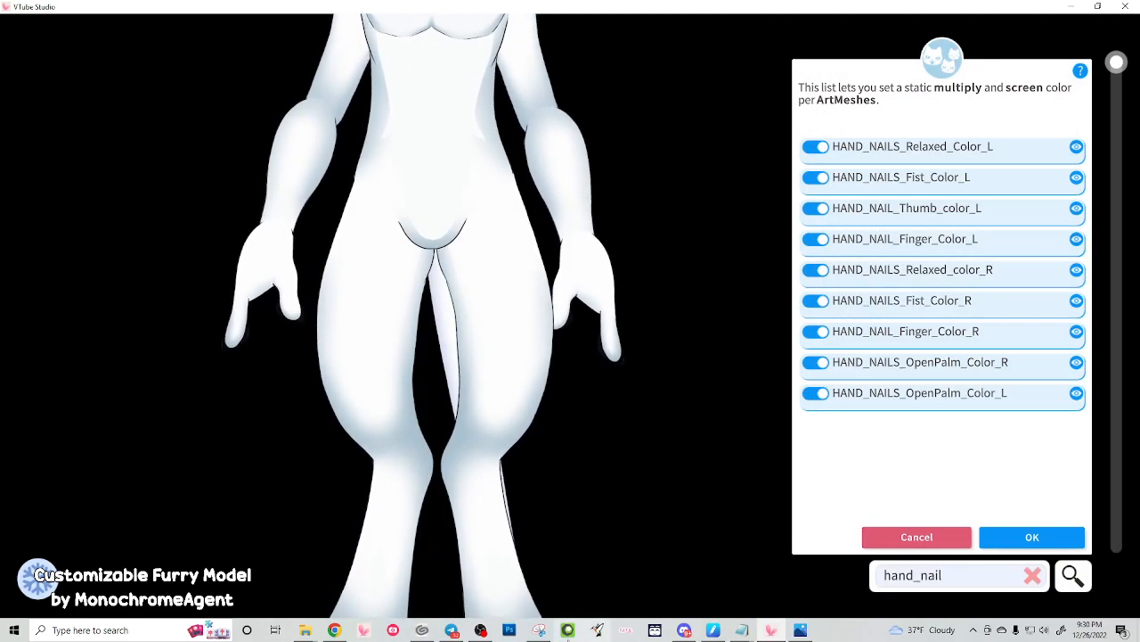
{"action": "scroll", "coordinate": [624, 330], "scroll_direction": "up", "scroll_amount": 10}
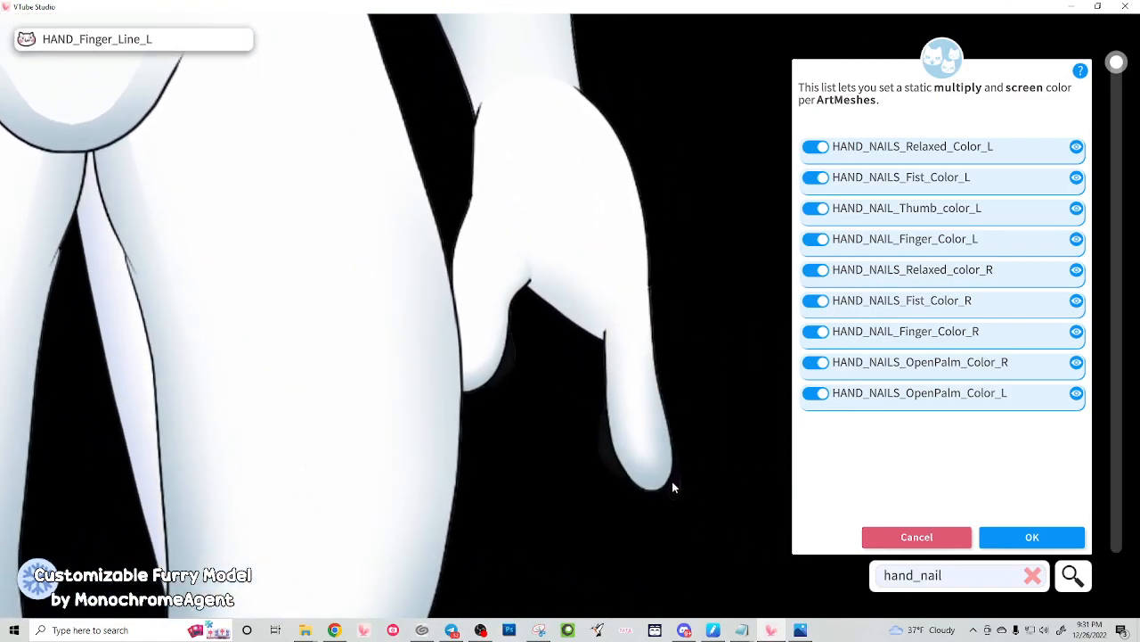
{"action": "scroll", "coordinate": [672, 484], "scroll_direction": "down", "scroll_amount": 6}
{"action": "scroll", "coordinate": [460, 374], "scroll_direction": "down", "scroll_amount": 6}
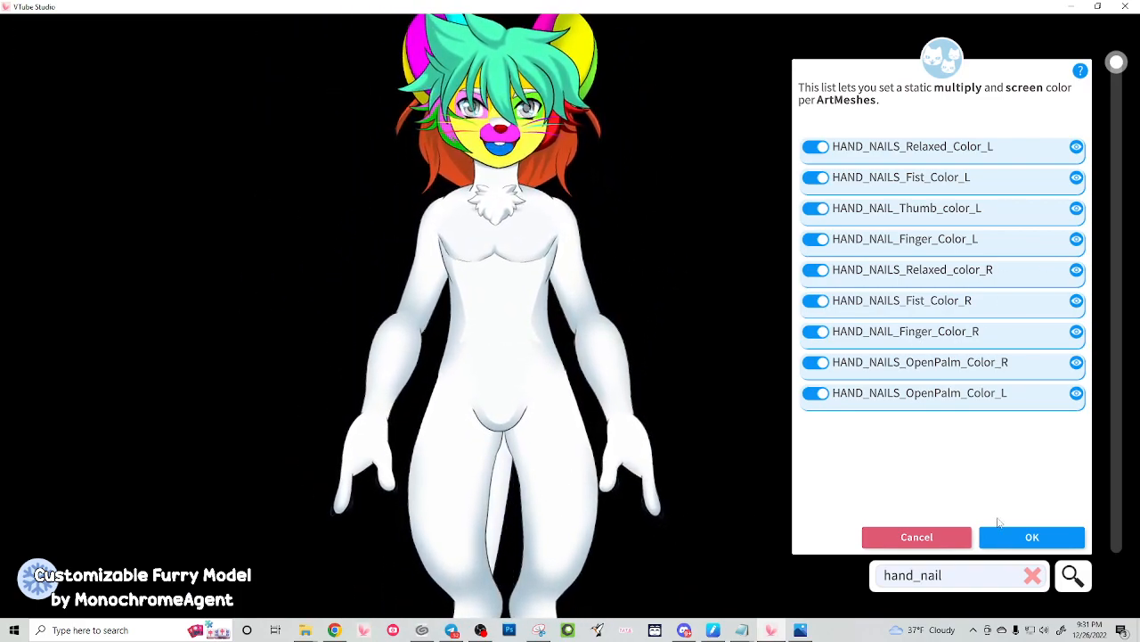
Filter the ArtMesh list by "HAND_PAW" instead of the nail meshes
{"action": "left_click", "coordinate": [971, 588]}
{"action": "type", "text": "H"}
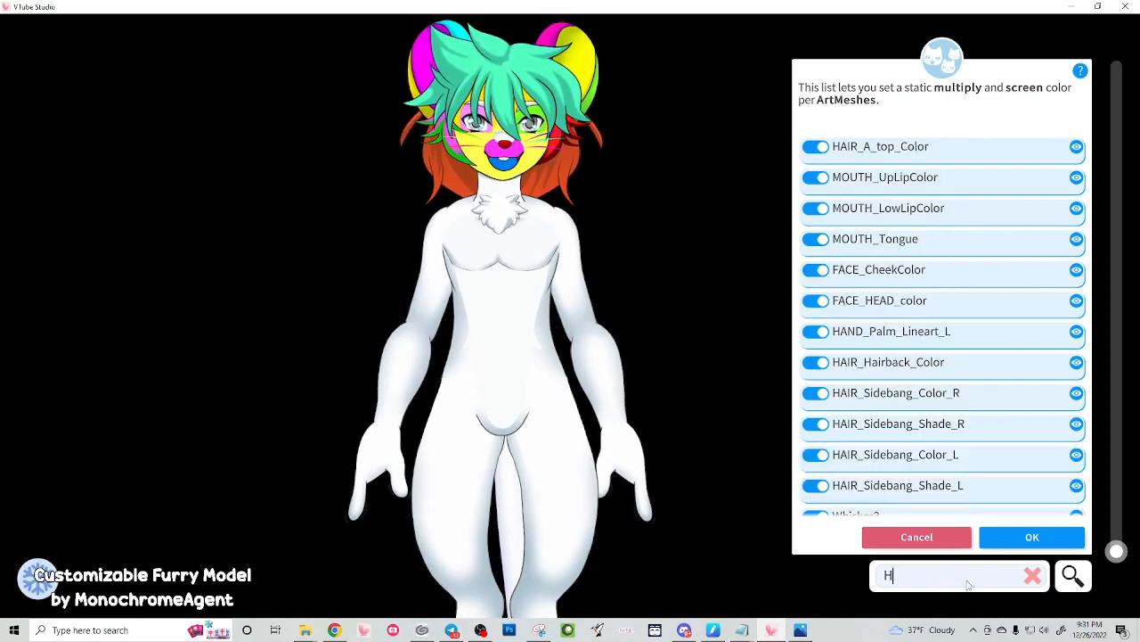
{"action": "type", "text": "AND_PAW"}
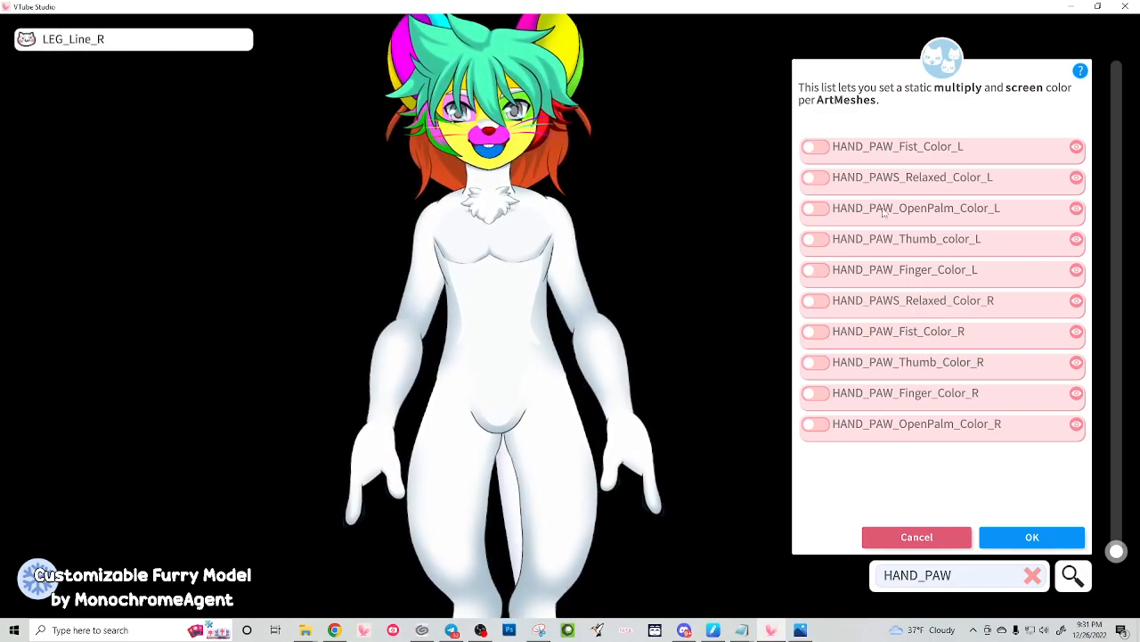
Enable HAND_PAW_Fist_Color_L with a blue multiply color and accept its screen color
{"action": "left_click", "coordinate": [815, 146]}
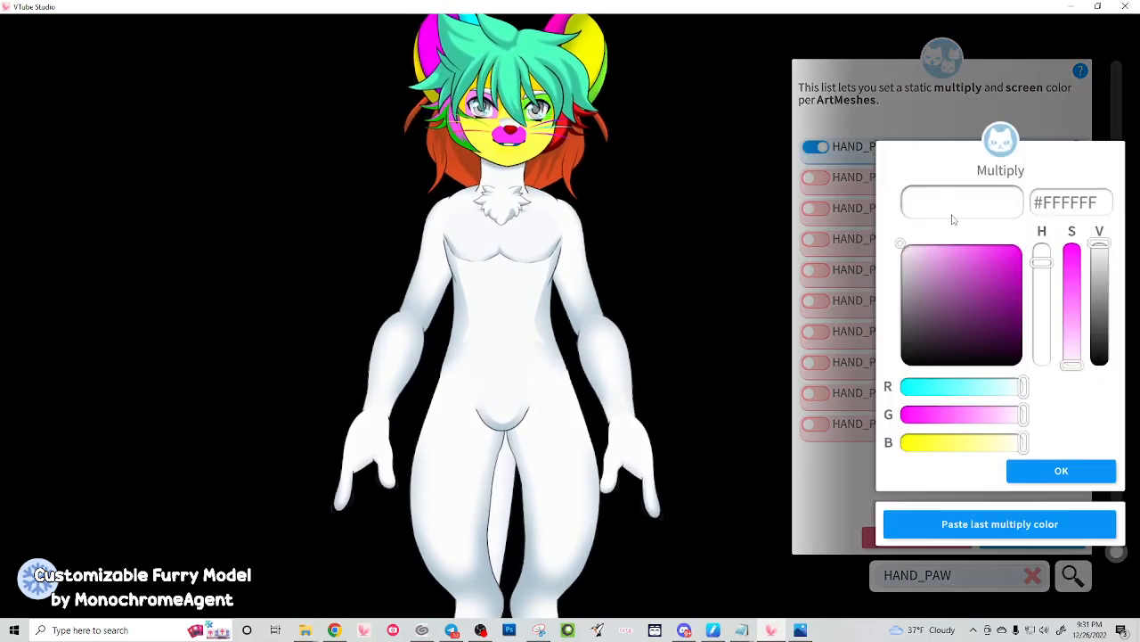
{"action": "left_click_drag", "start_coordinate": [927, 392], "coordinate": [896, 389]}
{"action": "left_click", "coordinate": [1061, 471]}
{"action": "left_click", "coordinate": [1061, 471]}
Enable HAND_PAWS_Relaxed_Color_L and HAND_PAW_OpenPalm_Color_L, pasting the last blue multiply color onto both
{"action": "left_click", "coordinate": [818, 177]}
{"action": "left_click", "coordinate": [1001, 522]}
{"action": "left_click", "coordinate": [1024, 470]}
{"action": "left_click", "coordinate": [1025, 470]}
{"action": "left_click", "coordinate": [813, 208]}
{"action": "left_click", "coordinate": [1000, 524]}
{"action": "left_click", "coordinate": [1029, 470]}
{"action": "left_click", "coordinate": [1030, 470]}
Apply the copied blue multiply color to HAND_PAW_Thumb_color_L and HAND_PAW_Finger_Color_L
{"action": "left_click", "coordinate": [817, 239]}
{"action": "left_click", "coordinate": [1001, 523]}
{"action": "left_click", "coordinate": [1061, 471]}
{"action": "left_click", "coordinate": [1072, 461]}
{"action": "left_click", "coordinate": [816, 269]}
{"action": "left_click", "coordinate": [958, 523]}
{"action": "left_click", "coordinate": [1061, 471]}
{"action": "left_click", "coordinate": [1061, 471]}
Apply the copied blue multiply color to HAND_PAWS_Relaxed_Color_R and HAND_PAW_Fist_Color_R
{"action": "left_click", "coordinate": [816, 301]}
{"action": "left_click", "coordinate": [948, 529]}
{"action": "left_click", "coordinate": [1061, 471]}
{"action": "left_click", "coordinate": [1061, 471]}
{"action": "left_click", "coordinate": [816, 331]}
{"action": "left_click", "coordinate": [986, 524]}
{"action": "left_click", "coordinate": [1061, 470]}
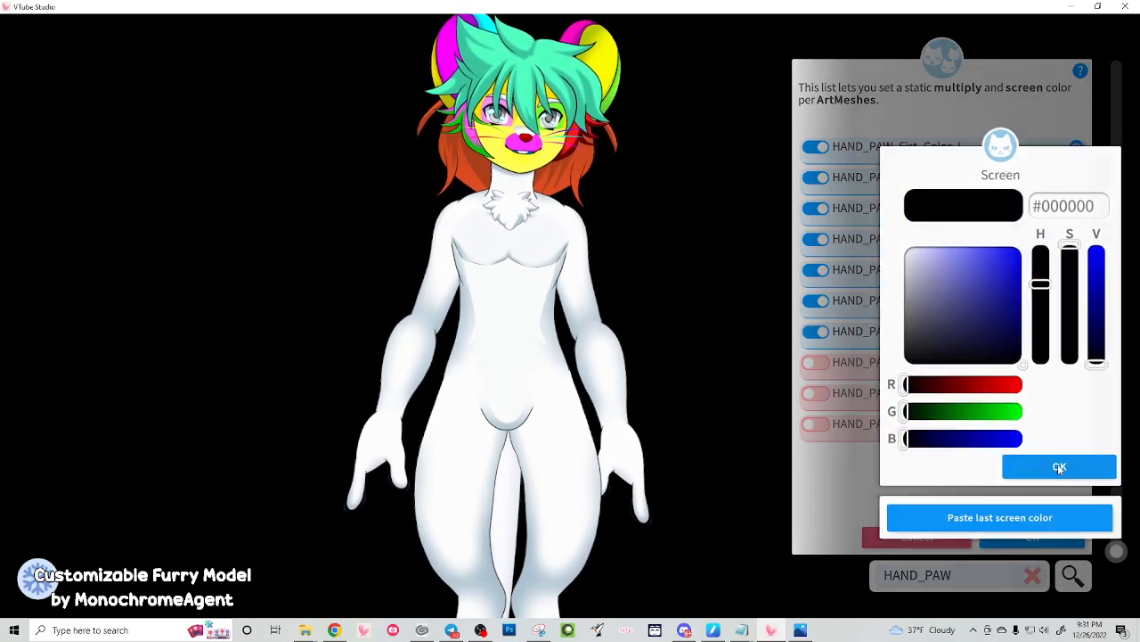
{"action": "left_click", "coordinate": [1061, 471]}
Apply the copied blue multiply color to HAND_PAW_Thumb_Color_R and HAND_PAW_Finger_Color_R
{"action": "left_click", "coordinate": [816, 362]}
{"action": "left_click", "coordinate": [1000, 524]}
{"action": "left_click", "coordinate": [1041, 477]}
{"action": "left_click", "coordinate": [1040, 472]}
{"action": "left_click", "coordinate": [816, 393]}
{"action": "left_click", "coordinate": [1000, 524]}
{"action": "left_click", "coordinate": [1038, 472]}
{"action": "left_click", "coordinate": [1038, 472]}
Apply the copied blue multiply color to HAND_PAW_OpenPalm_Color_R
{"action": "left_click", "coordinate": [816, 424]}
{"action": "left_click", "coordinate": [1000, 524]}
{"action": "left_click", "coordinate": [1038, 472]}
{"action": "left_click", "coordinate": [1038, 472]}
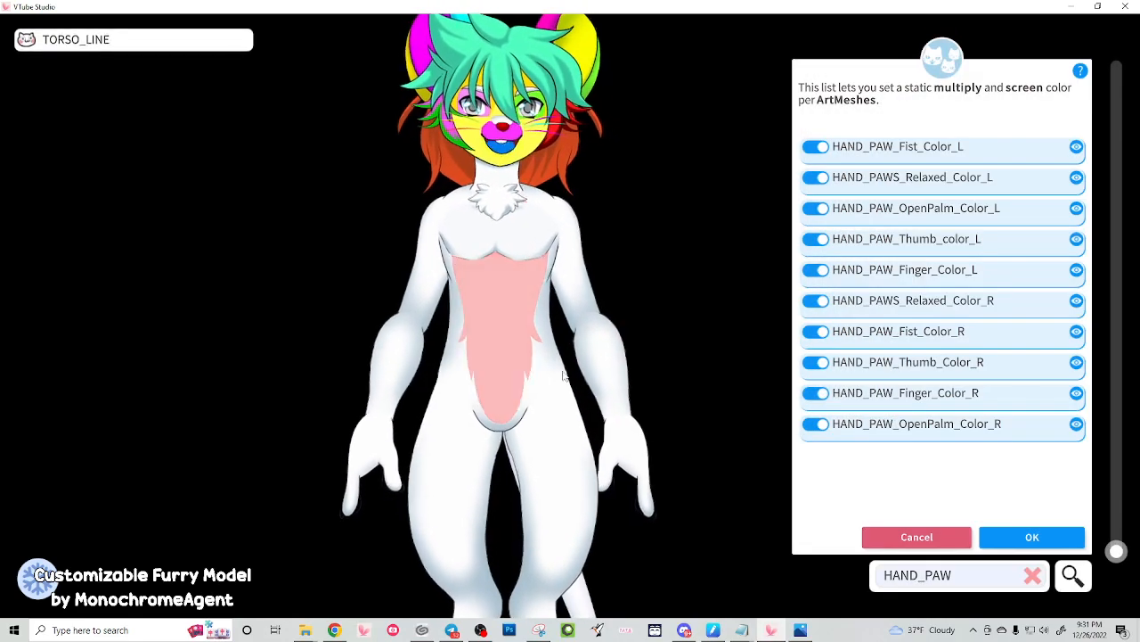
Pick the torso on the model and give TORSO_Base_Color a yellow multiply color
{"action": "left_click", "coordinate": [540, 380]}
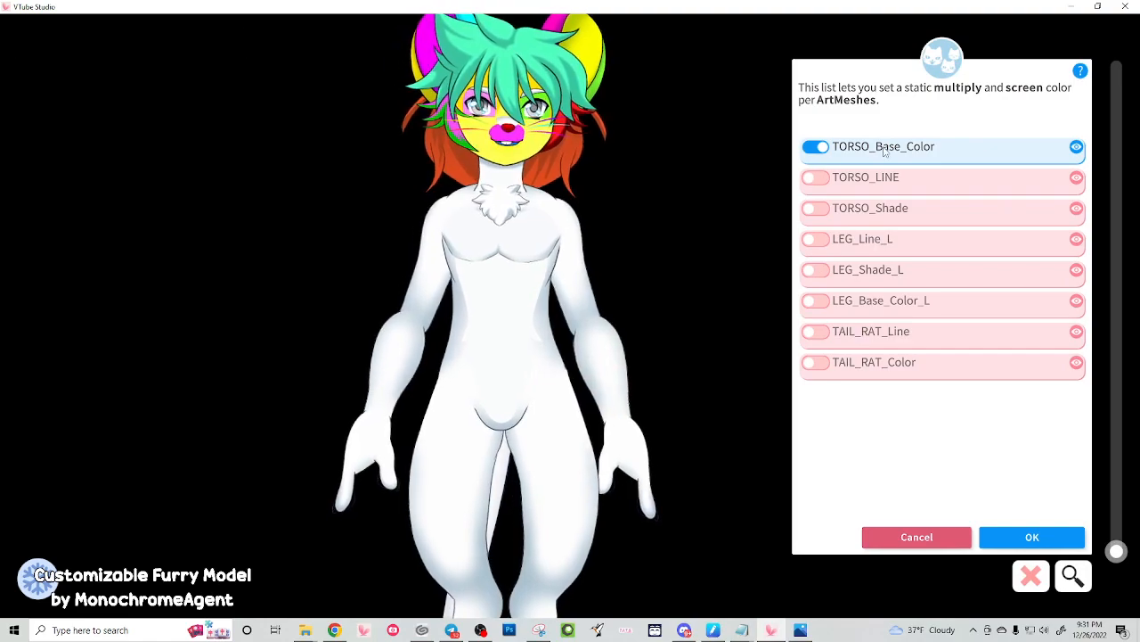
{"action": "left_click", "coordinate": [815, 148]}
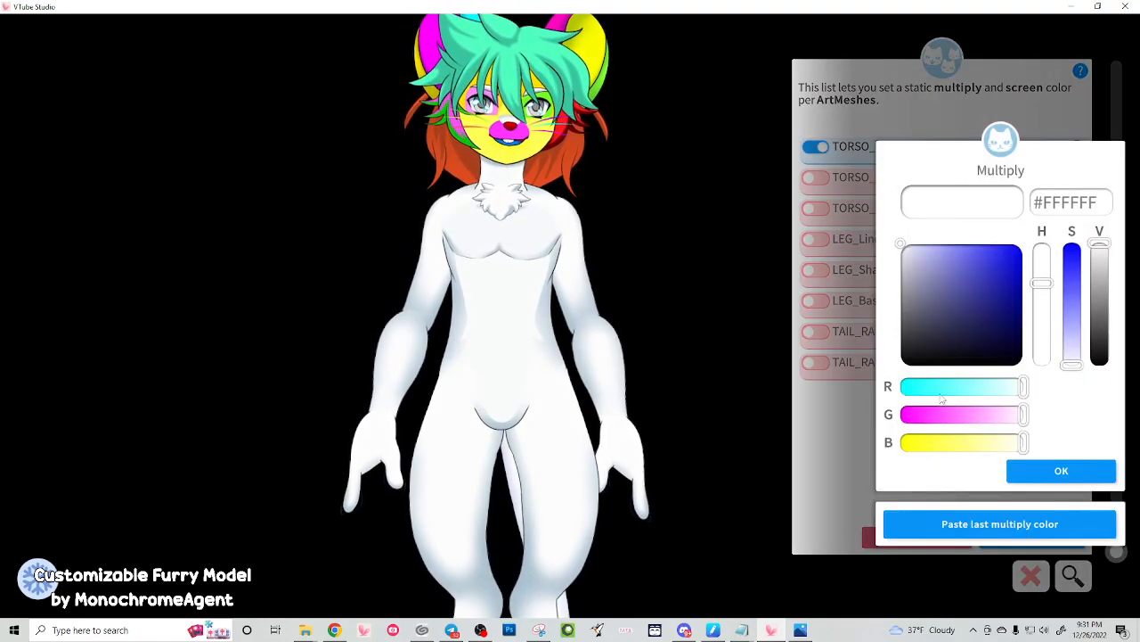
{"action": "left_click_drag", "start_coordinate": [1023, 443], "coordinate": [900, 448]}
{"action": "left_click_drag", "start_coordinate": [976, 249], "coordinate": [986, 224]}
{"action": "left_click", "coordinate": [1076, 473]}
{"action": "left_click", "coordinate": [1077, 472]}
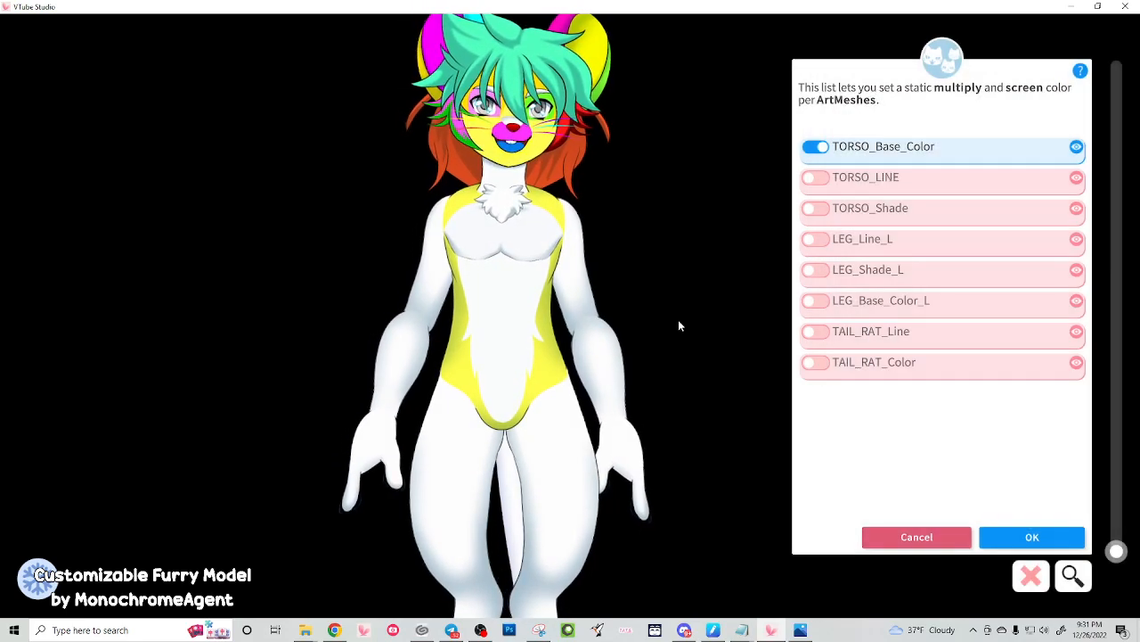
Pick the model's left upper arm and paste the yellow multiply color onto its base color ArtMesh
{"action": "left_click", "coordinate": [633, 265]}
{"action": "left_click", "coordinate": [810, 210]}
{"action": "left_click", "coordinate": [1016, 524]}
{"action": "left_click", "coordinate": [1070, 471]}
{"action": "left_click", "coordinate": [1070, 471]}
Pick the model's right upper arm and paste the yellow multiply color onto its base color ArtMesh
{"action": "left_click", "coordinate": [415, 288]}
{"action": "left_click", "coordinate": [809, 147]}
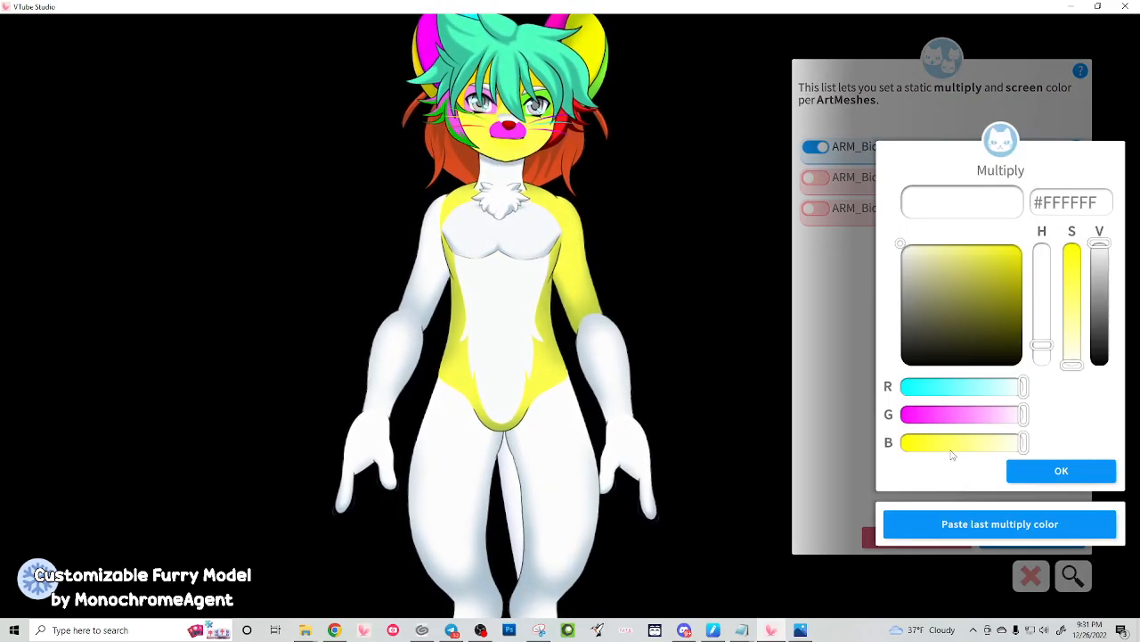
{"action": "left_click", "coordinate": [962, 525]}
{"action": "left_click", "coordinate": [1061, 471]}
{"action": "left_click", "coordinate": [1061, 471]}
Pick the model's left forearm and paste the yellow multiply color onto its base color ArtMesh
{"action": "left_click", "coordinate": [615, 343]}
{"action": "left_click", "coordinate": [811, 178]}
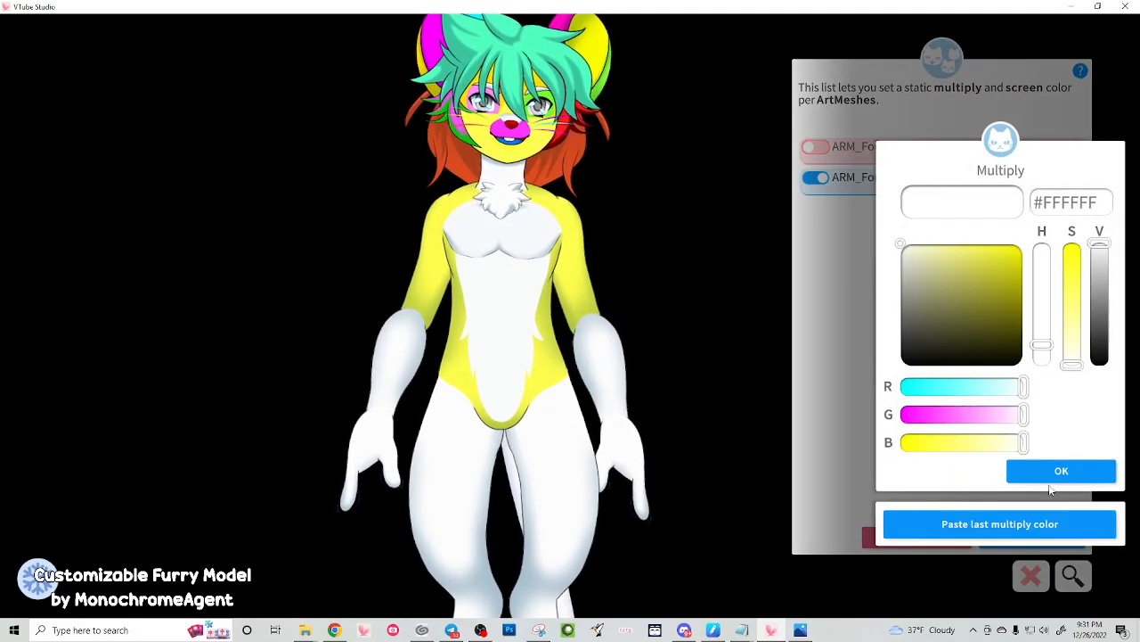
{"action": "left_click", "coordinate": [1013, 524]}
{"action": "left_click", "coordinate": [1037, 472]}
{"action": "left_click", "coordinate": [1037, 476]}
Pick the model's right forearm and paste the yellow multiply color onto ARM_Forearm_Color_R
{"action": "left_click", "coordinate": [356, 366]}
{"action": "left_click", "coordinate": [811, 148]}
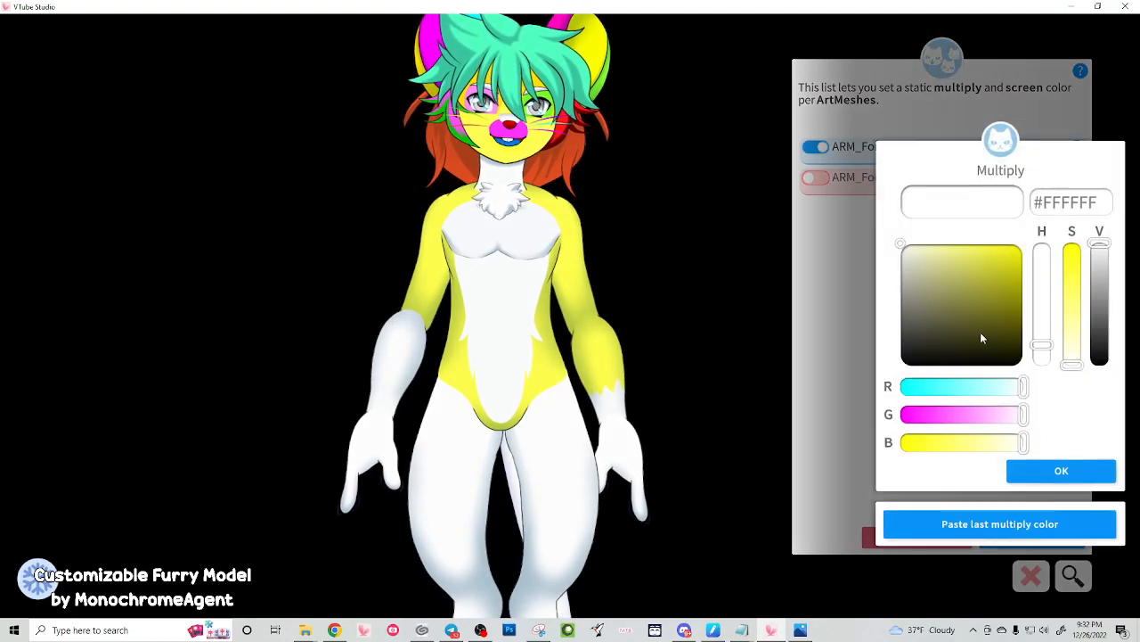
{"action": "left_click", "coordinate": [993, 526]}
{"action": "left_click", "coordinate": [1042, 471]}
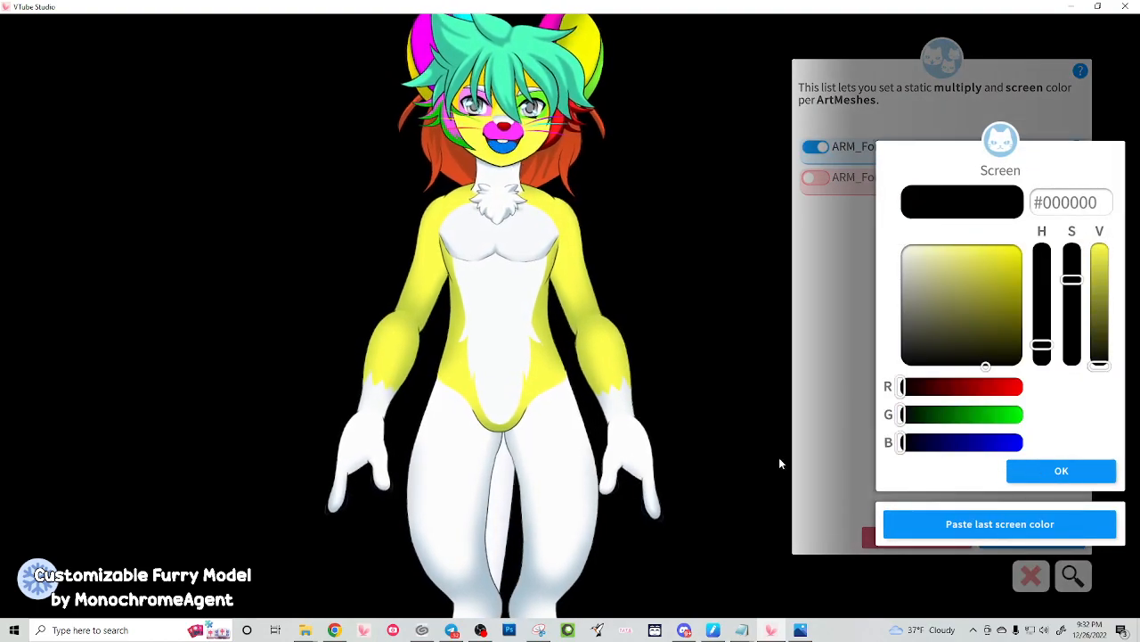
{"action": "left_click", "coordinate": [1054, 478]}
Paste the yellow multiply color onto the left leg's LEG_Base_Color_L and list the right leg's ArtMeshes
{"action": "left_click", "coordinate": [554, 431]}
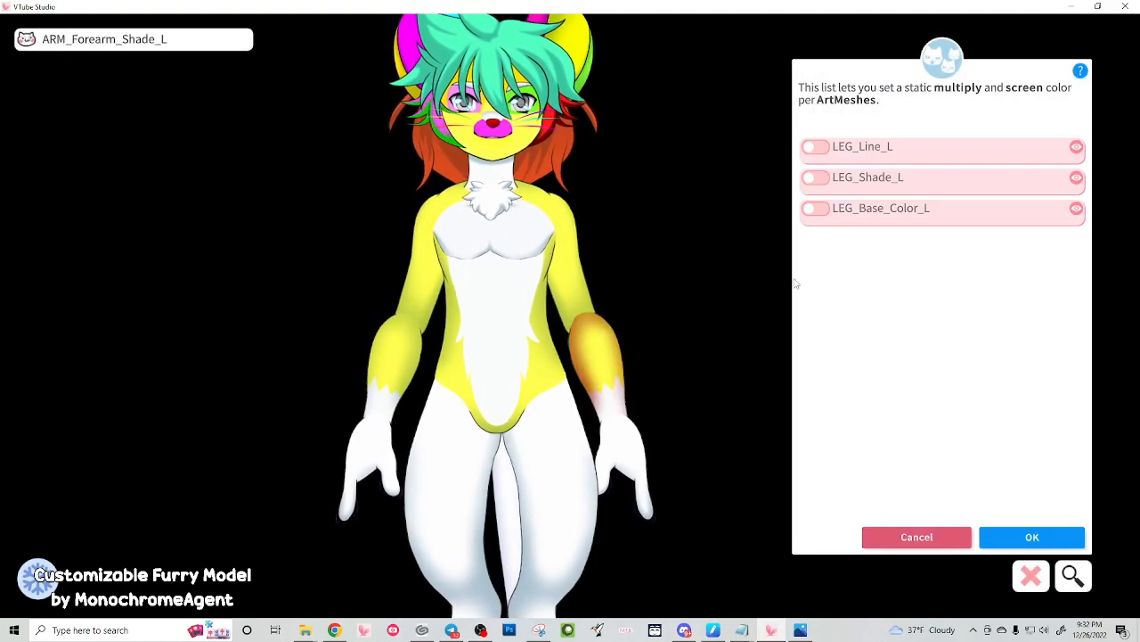
{"action": "left_click", "coordinate": [813, 208]}
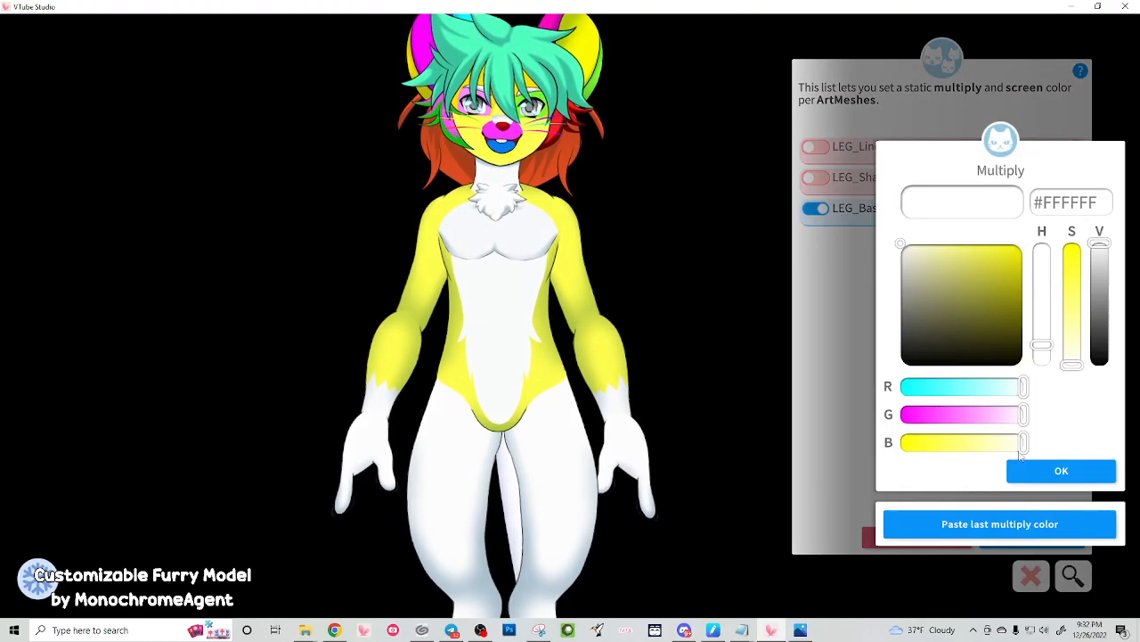
{"action": "left_click", "coordinate": [1018, 527]}
{"action": "left_click", "coordinate": [1040, 479]}
{"action": "left_click", "coordinate": [1040, 479]}
{"action": "left_click", "coordinate": [445, 457]}
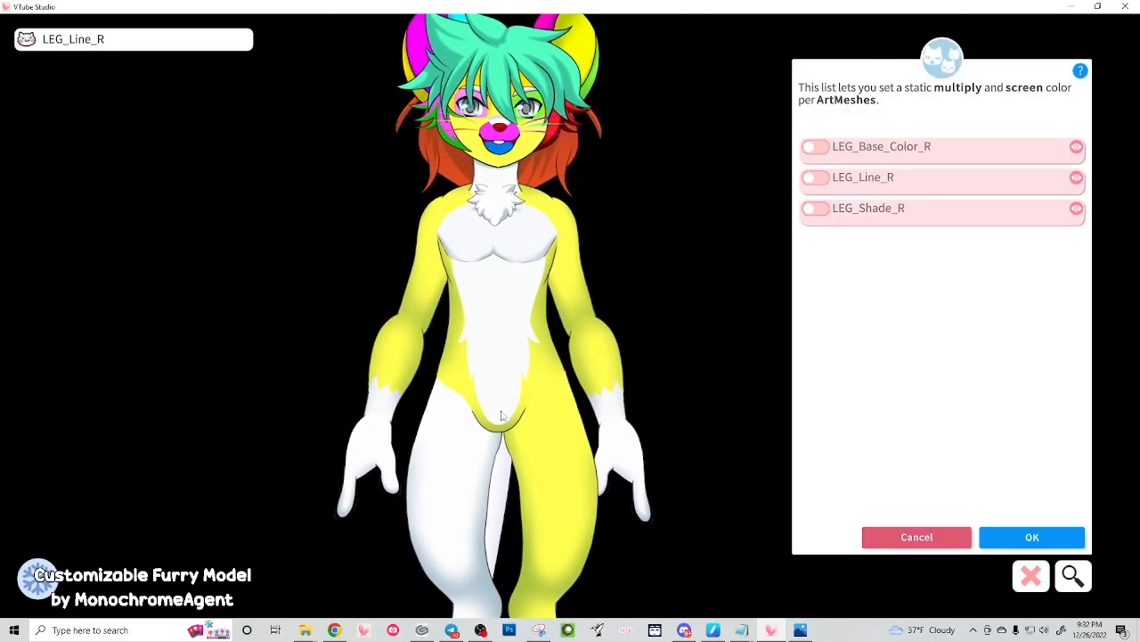
{"action": "left_click", "coordinate": [813, 208]}
{"action": "left_click", "coordinate": [1019, 524]}
{"action": "left_click", "coordinate": [1034, 471]}
{"action": "left_click", "coordinate": [1034, 471]}
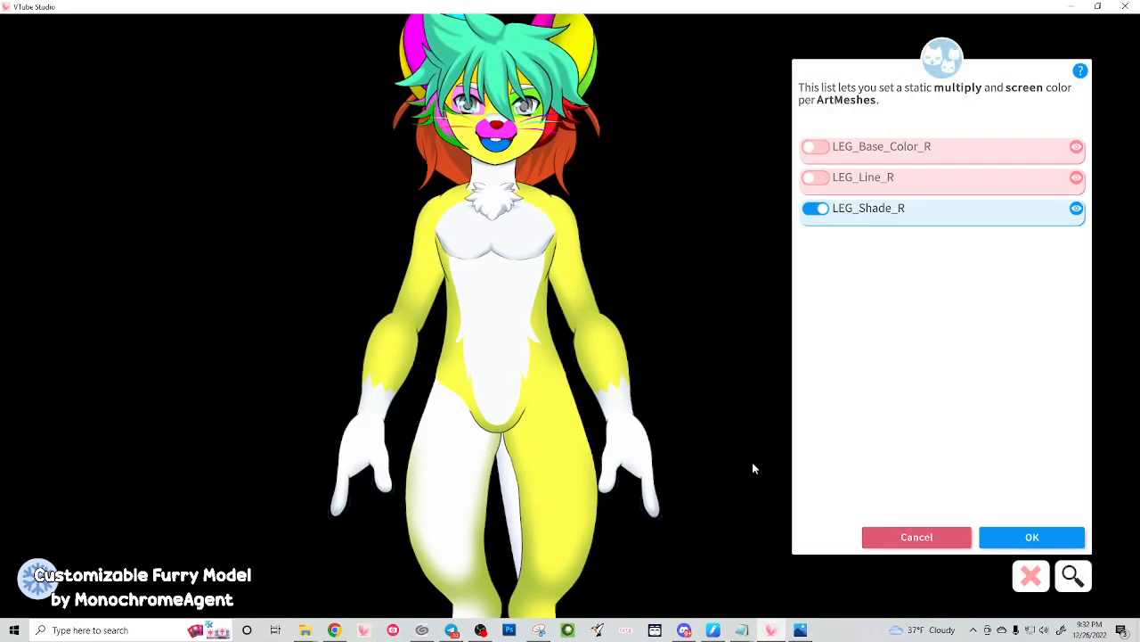
{"action": "left_click", "coordinate": [816, 209]}
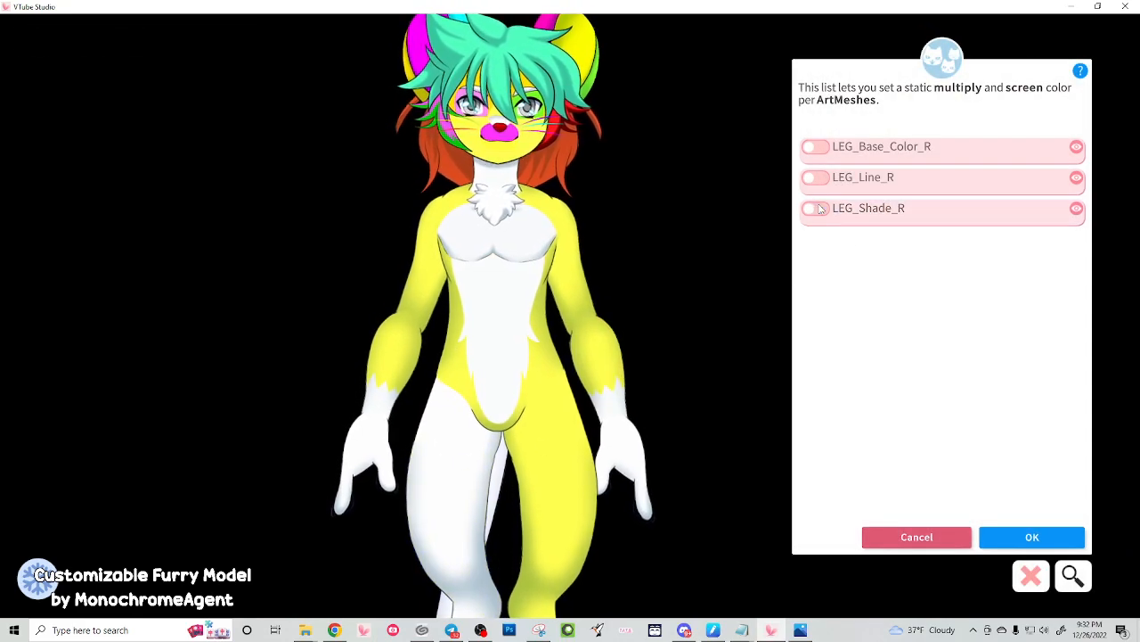
Enable LEG_Base_Color_R and paste the yellow multiply color onto it
{"action": "left_click", "coordinate": [815, 148]}
{"action": "left_click", "coordinate": [964, 528]}
{"action": "left_click", "coordinate": [1035, 471]}
{"action": "left_click", "coordinate": [1035, 472]}
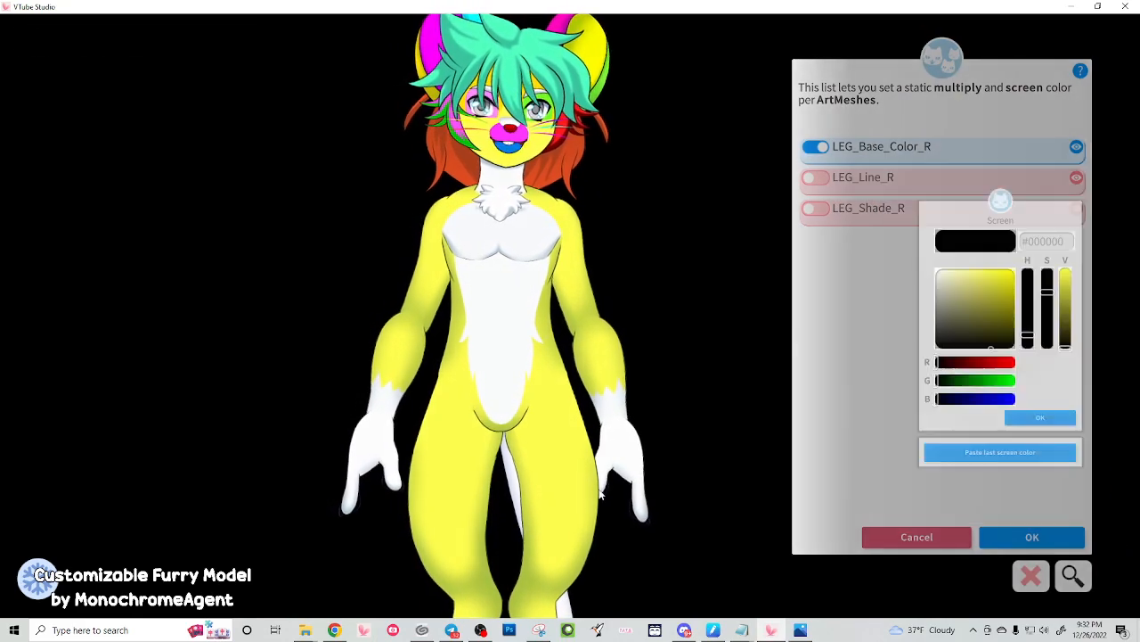
Inspect the recolored model from feet to face and list the ArtMeshes at the right forearm and the neck
{"action": "scroll", "coordinate": [527, 499], "scroll_direction": "down", "scroll_amount": 2}
{"action": "left_click_drag", "start_coordinate": [528, 499], "coordinate": [522, 287]}
{"action": "scroll", "coordinate": [522, 286], "scroll_direction": "down", "scroll_amount": 2}
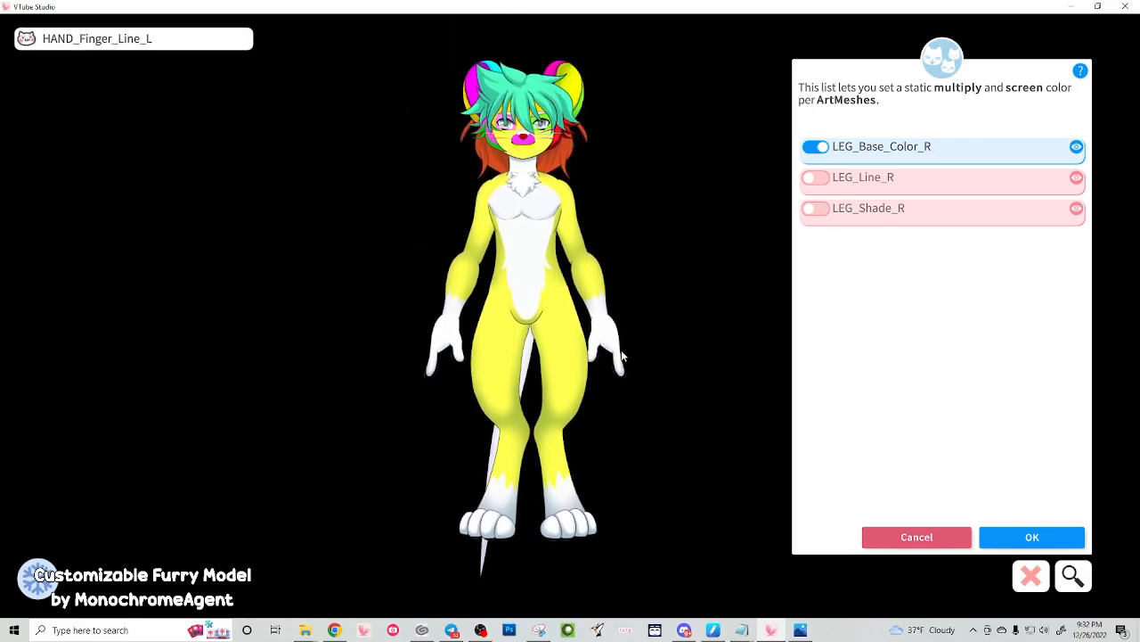
{"action": "scroll", "coordinate": [541, 221], "scroll_direction": "up", "scroll_amount": 3}
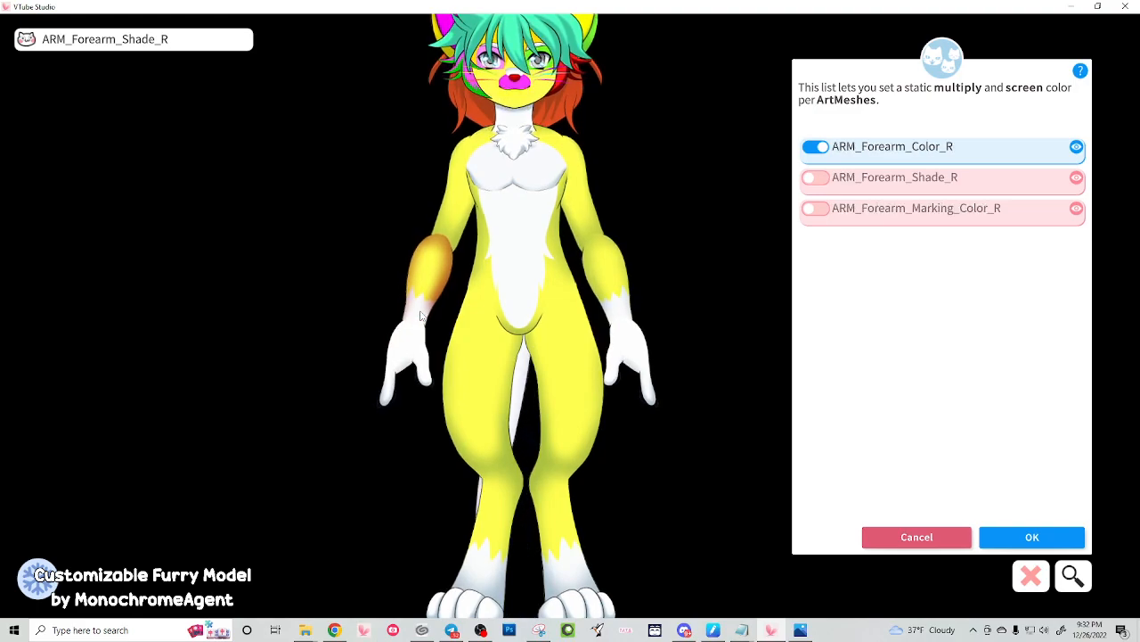
{"action": "scroll", "coordinate": [667, 294], "scroll_direction": "up", "scroll_amount": 2}
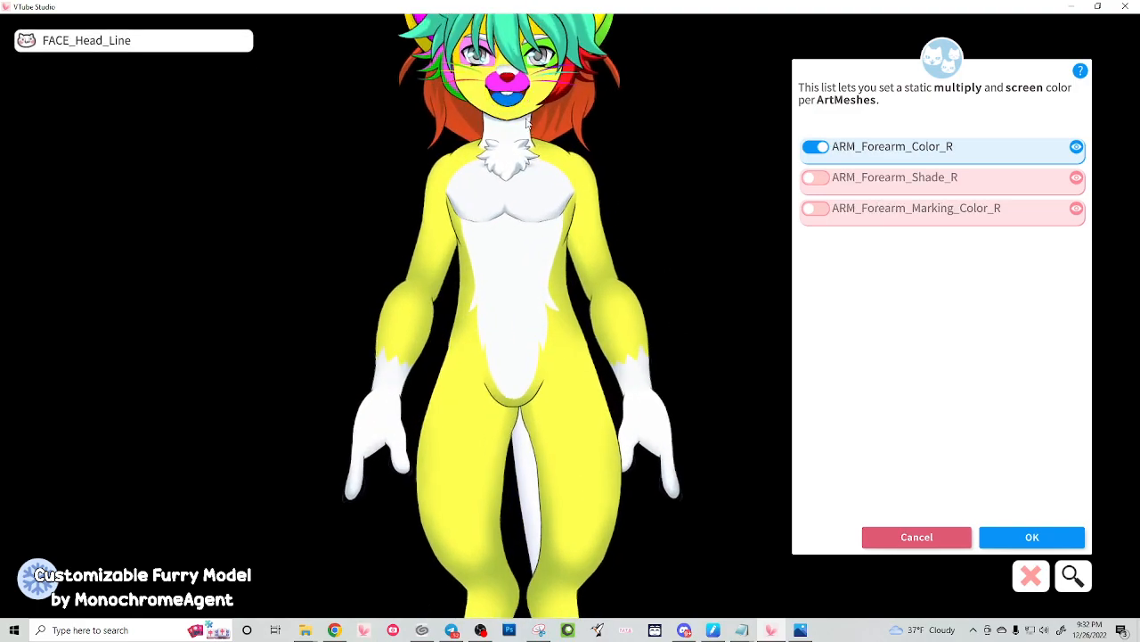
{"action": "scroll", "coordinate": [529, 124], "scroll_direction": "up", "scroll_amount": 2}
{"action": "left_click", "coordinate": [528, 123]}
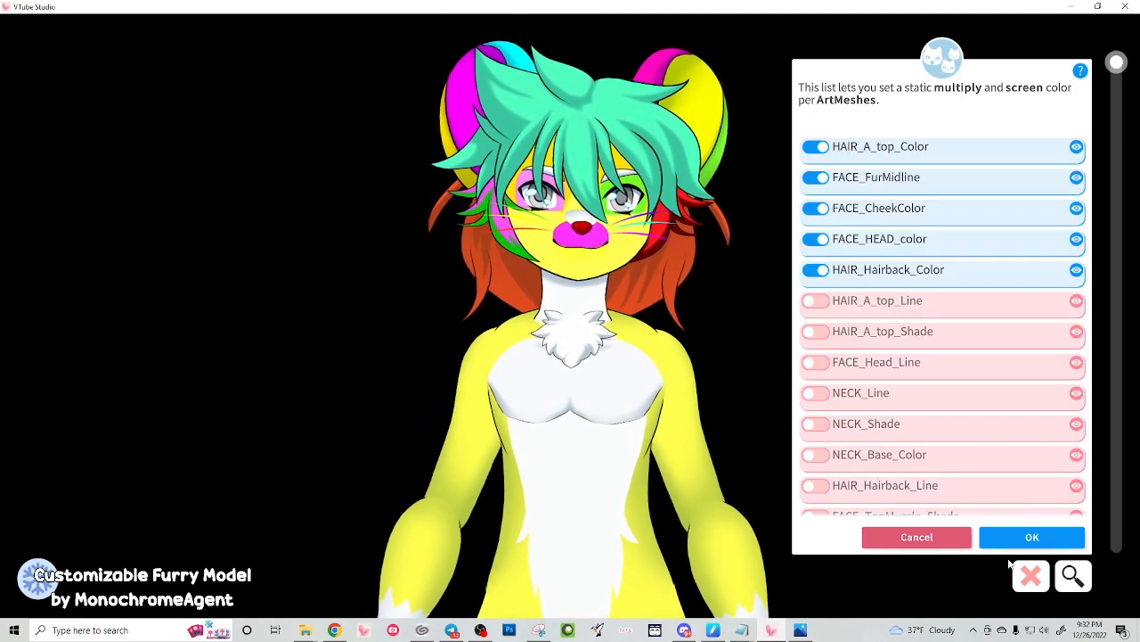
{"action": "scroll", "coordinate": [563, 218], "scroll_direction": "up", "scroll_amount": 2}
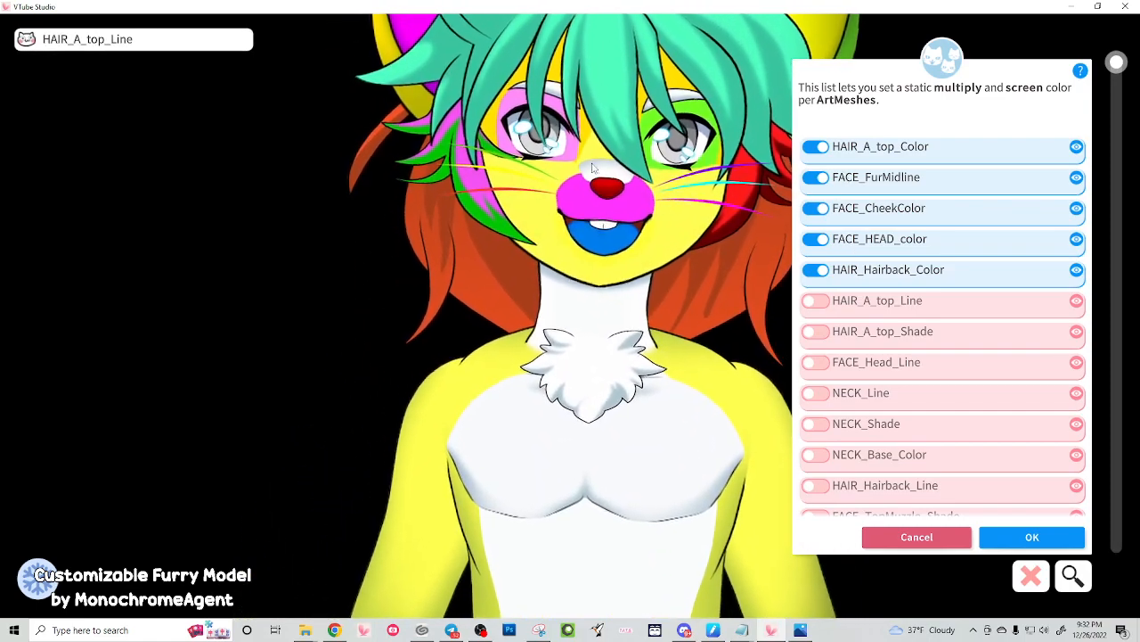
Filter the ArtMeshes by "FACE_" and paste the yellow multiply color onto FACE_TopMuzzle_Color, keeping the default screen color
{"action": "left_click", "coordinate": [1031, 576]}
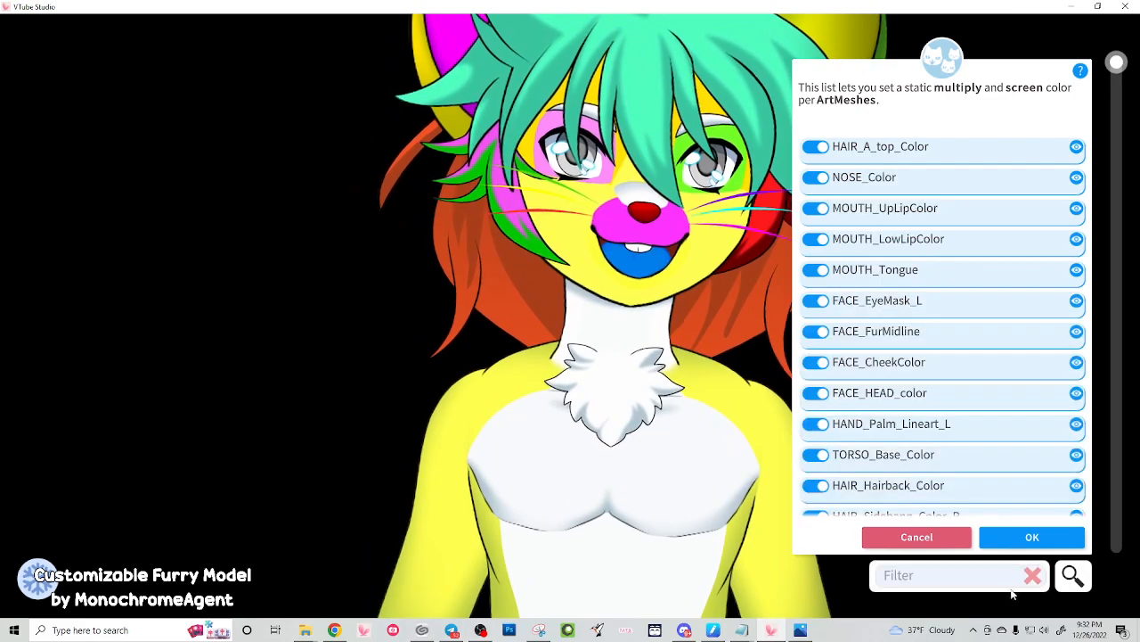
{"action": "left_click", "coordinate": [965, 580]}
{"action": "type", "text": "FACE"}
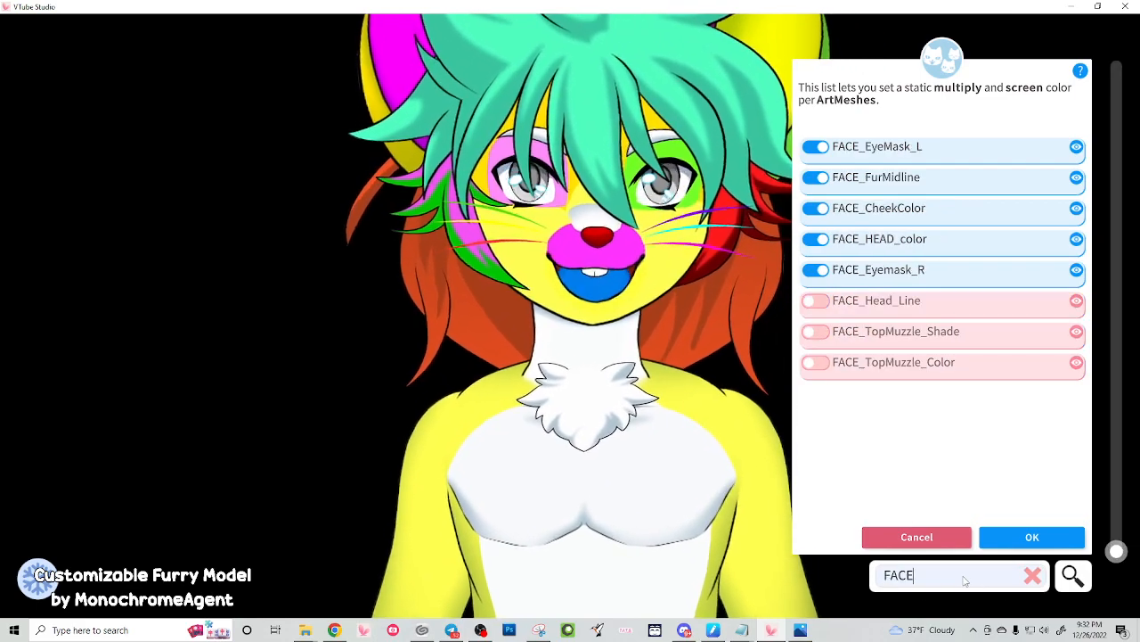
{"action": "type", "text": "_"}
{"action": "left_click", "coordinate": [816, 362]}
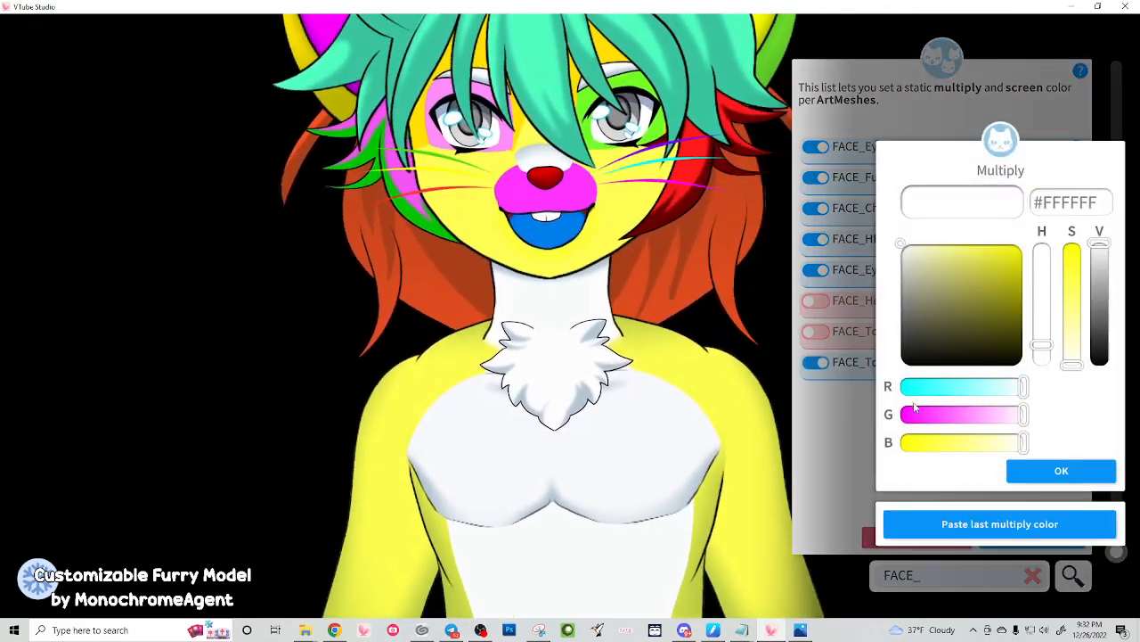
{"action": "left_click", "coordinate": [967, 528]}
{"action": "left_click", "coordinate": [1069, 474]}
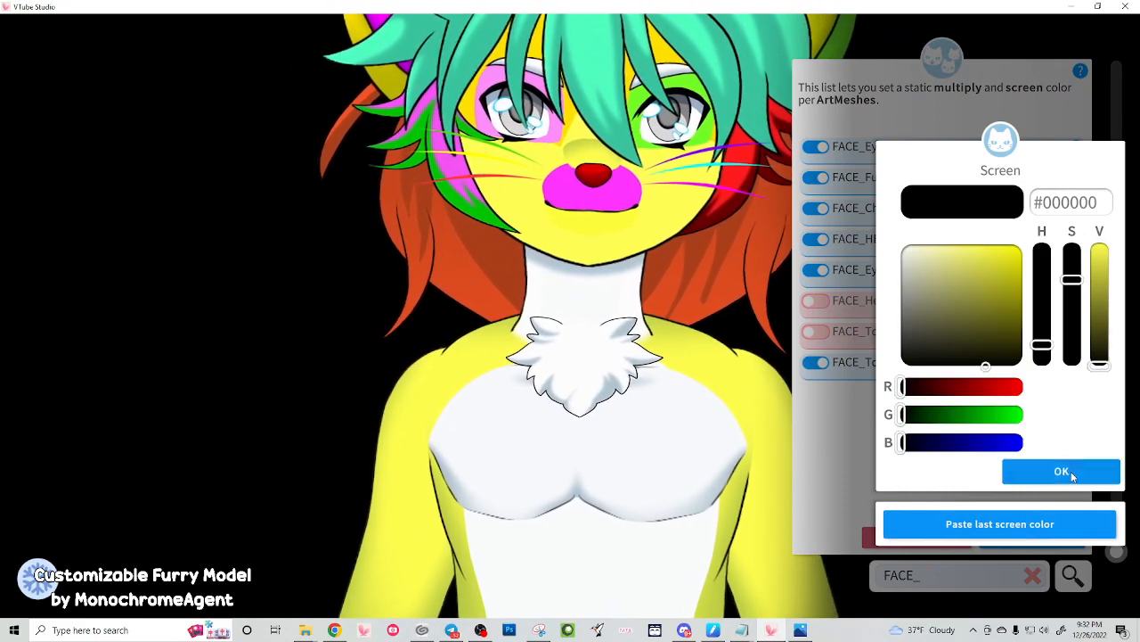
{"action": "left_click", "coordinate": [1062, 471]}
Enable FACE_TopMuzzle_Shade with multiply color #FF00FF and the default screen color, and save the model's ArtMesh color changes
{"action": "left_click", "coordinate": [815, 331]}
{"action": "left_click_drag", "start_coordinate": [1023, 414], "coordinate": [959, 420]}
{"action": "mouse_move", "coordinate": [967, 245]}
{"action": "left_mouse_down"}
{"action": "mouse_move", "coordinate": [1038, 216]}
{"action": "mouse_move", "coordinate": [996, 228]}
{"action": "mouse_move", "coordinate": [1036, 224]}
{"action": "left_mouse_up"}
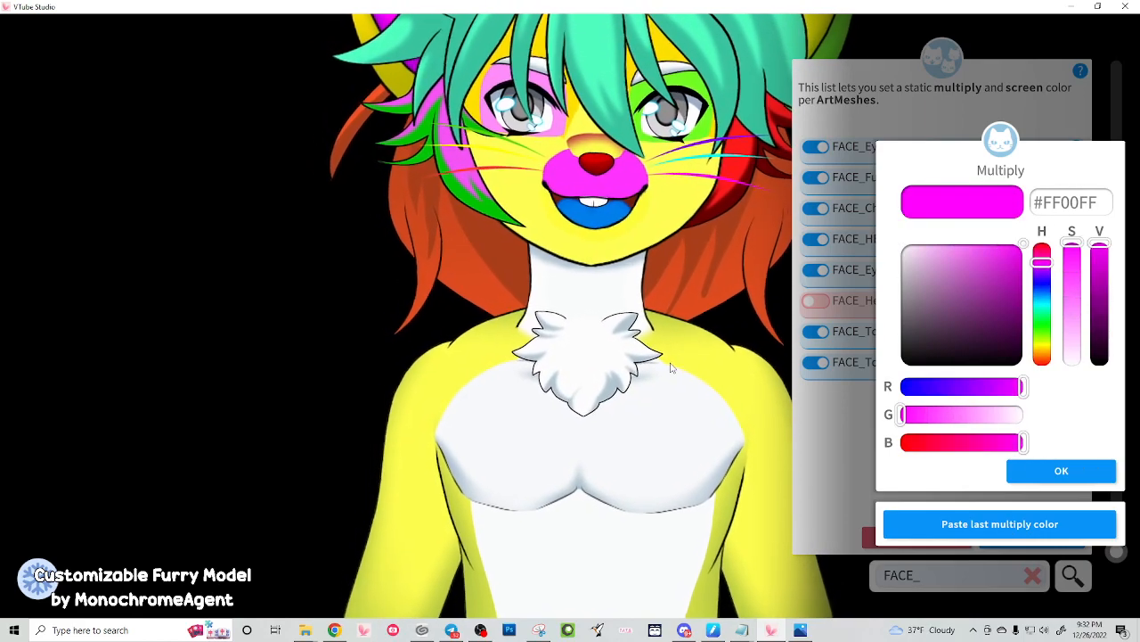
{"action": "left_click", "coordinate": [1045, 473]}
{"action": "left_click", "coordinate": [1045, 473]}
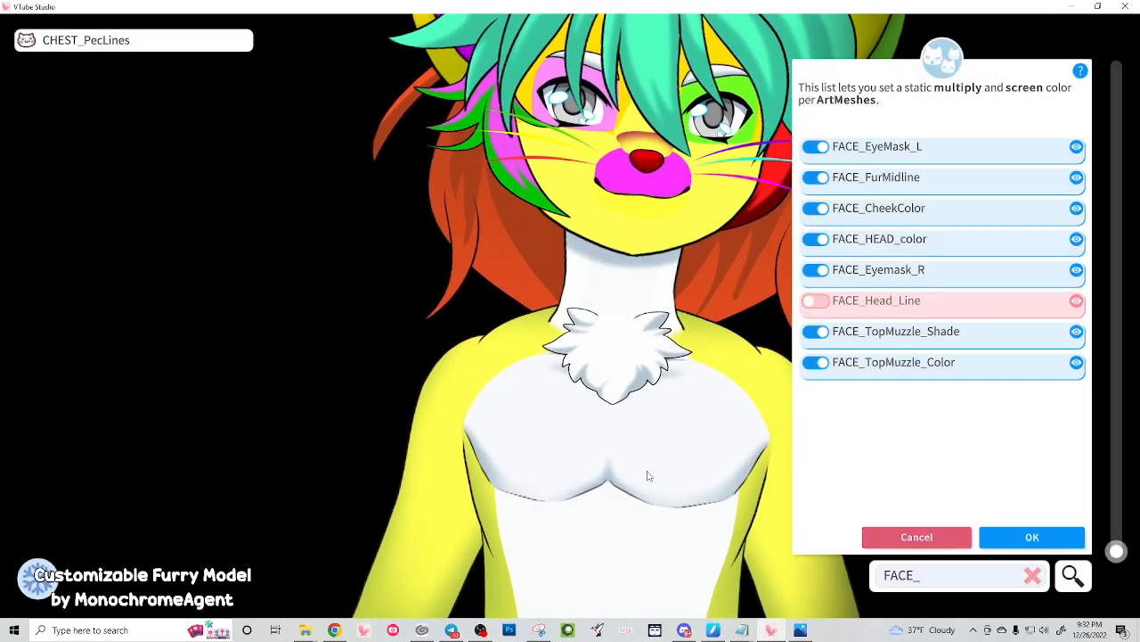
{"action": "scroll", "coordinate": [755, 491], "scroll_direction": "down", "scroll_amount": 5}
{"action": "left_click_drag", "start_coordinate": [693, 474], "coordinate": [581, 394]}
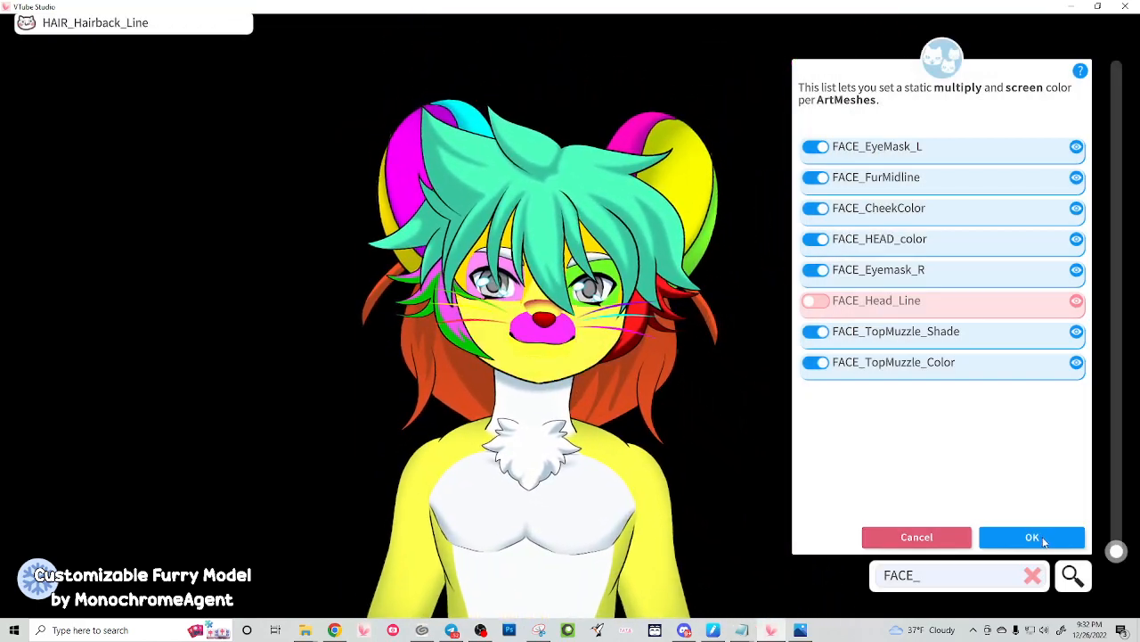
{"action": "left_click", "coordinate": [1044, 539]}
Frame the model's body with both raised hands and reopen the multiply/screen color customization for ArtMeshes
{"action": "scroll", "coordinate": [494, 412], "scroll_direction": "down", "scroll_amount": 8}
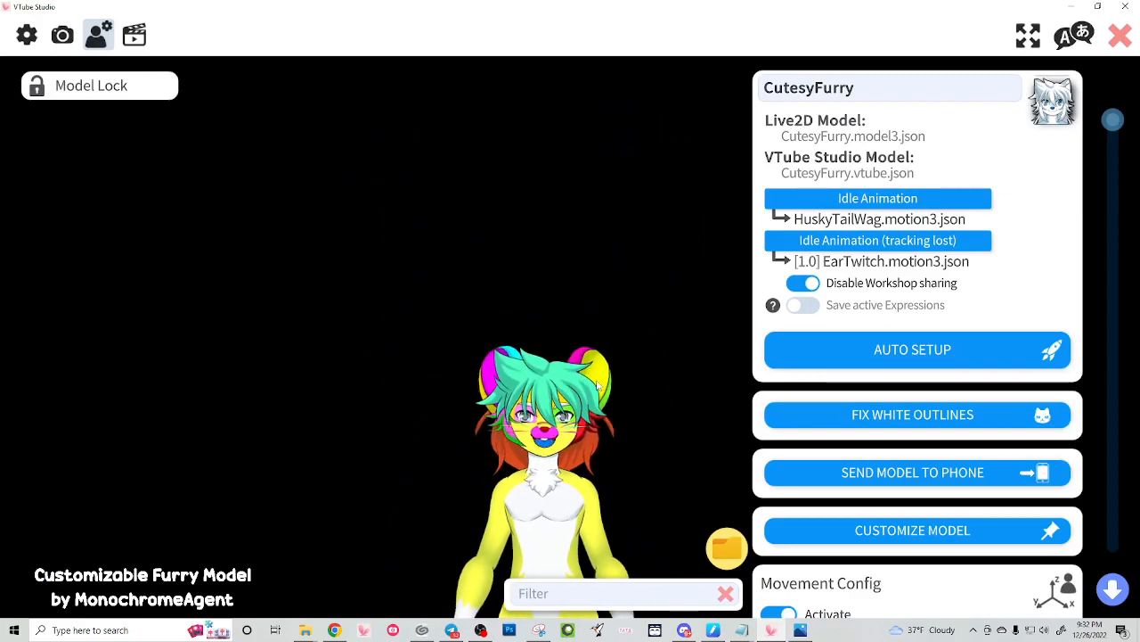
{"action": "left_click_drag", "start_coordinate": [623, 420], "coordinate": [612, 328]}
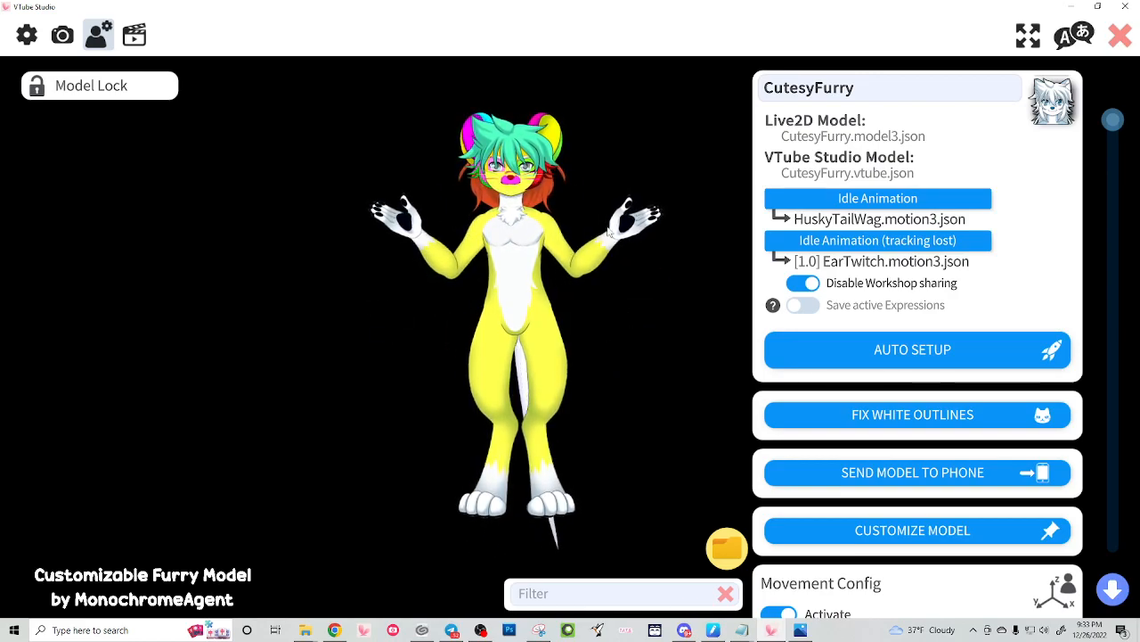
{"action": "scroll", "coordinate": [609, 230], "scroll_direction": "up", "scroll_amount": 5}
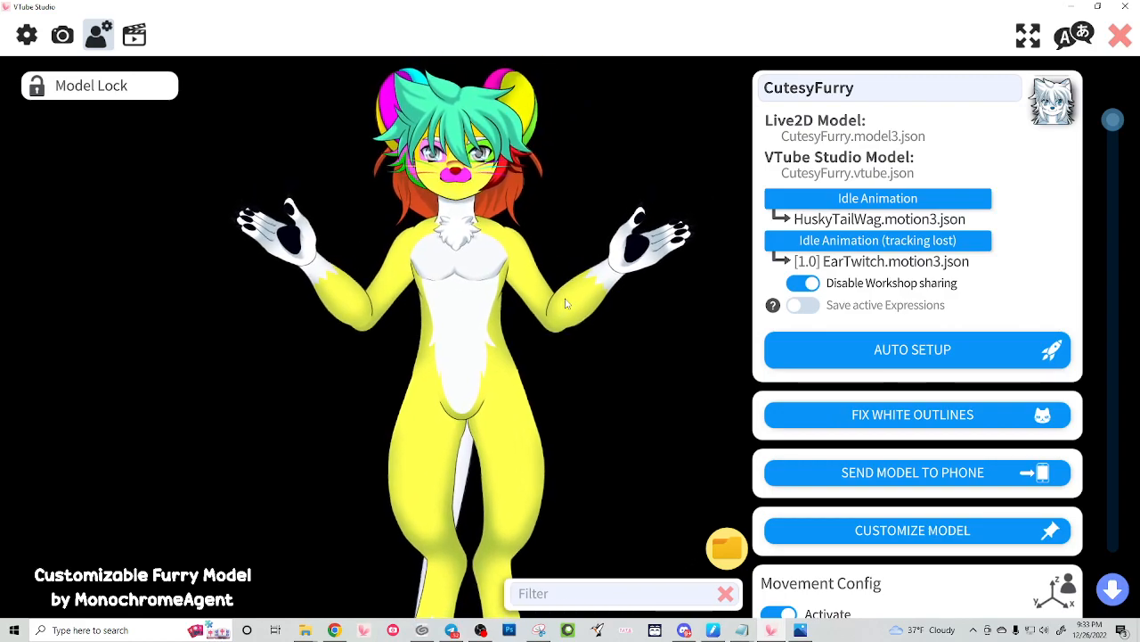
{"action": "scroll", "coordinate": [605, 258], "scroll_direction": "up", "scroll_amount": 2}
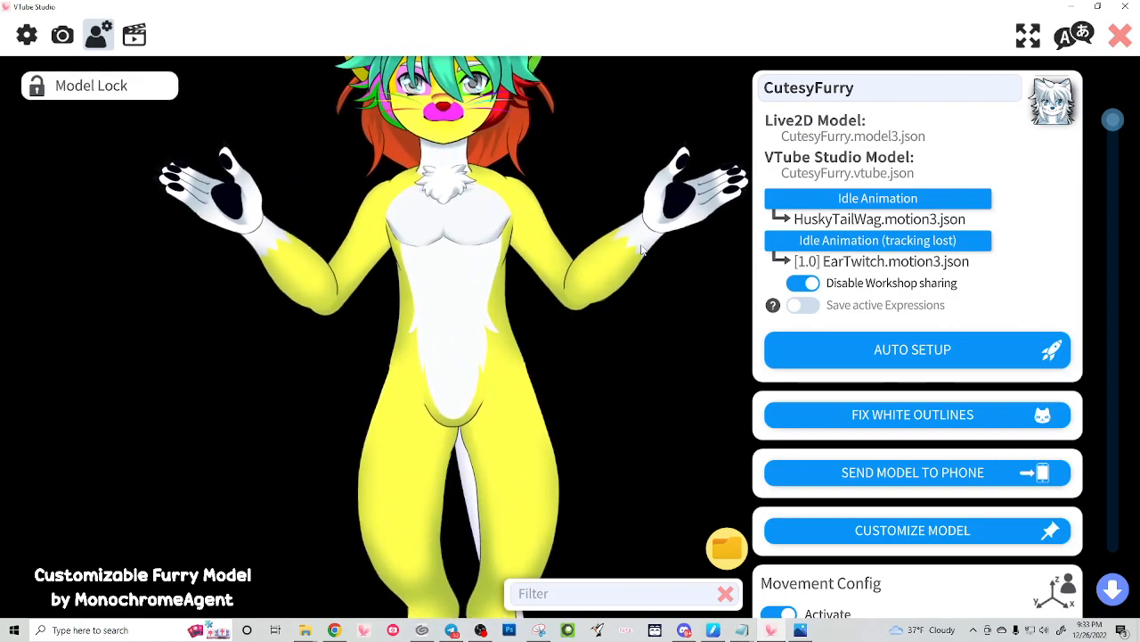
{"action": "left_click", "coordinate": [886, 532]}
{"action": "left_click", "coordinate": [766, 319]}
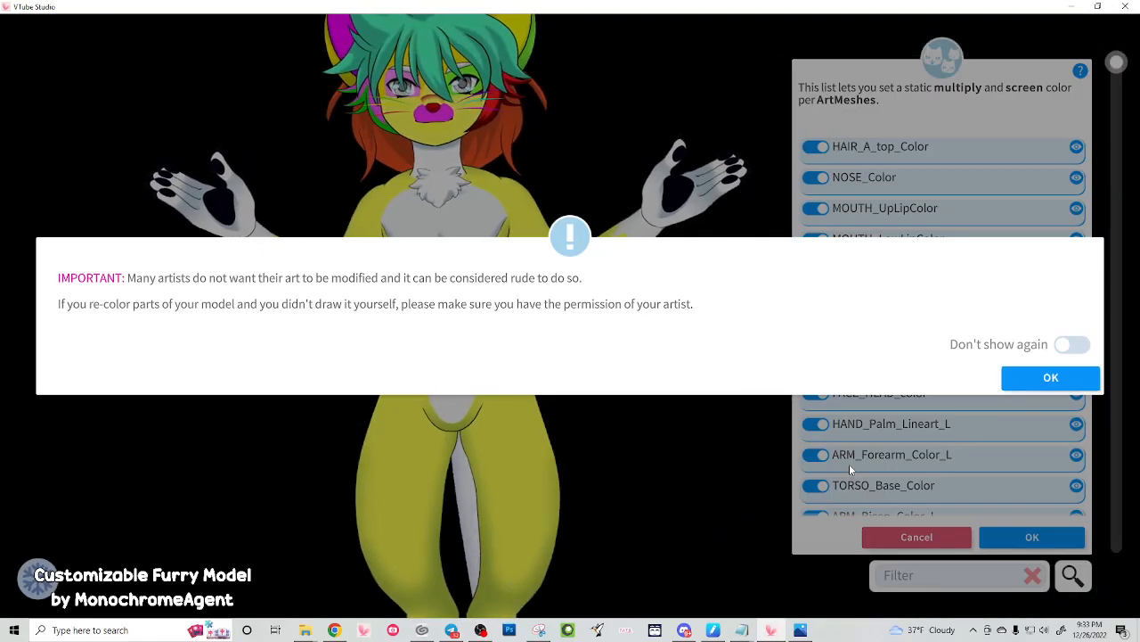
{"action": "left_click", "coordinate": [1028, 380]}
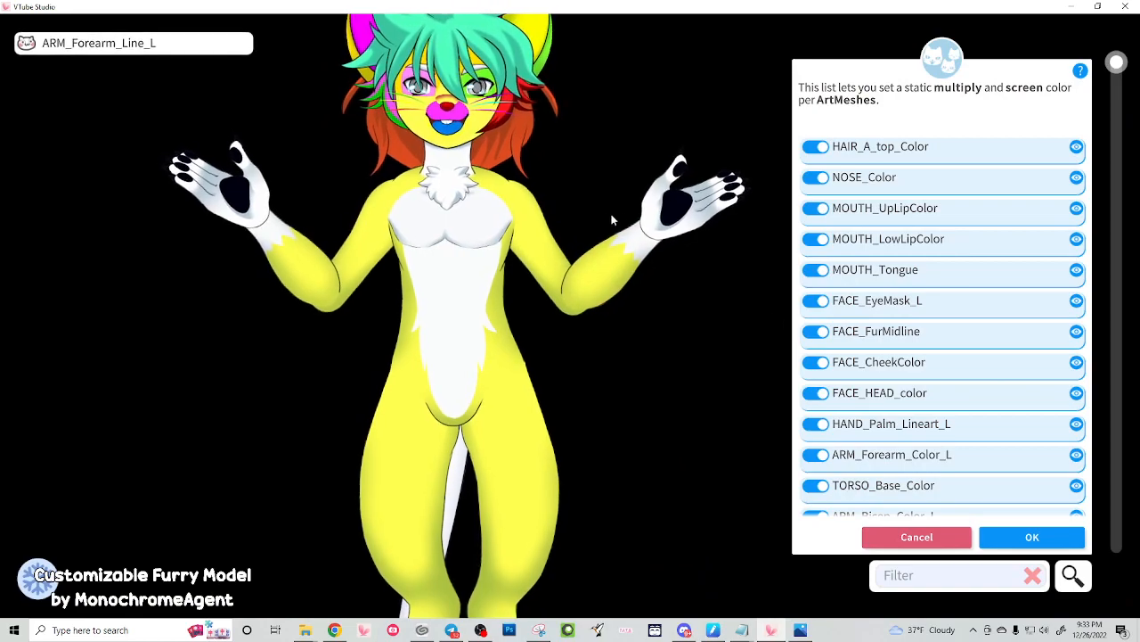
Set HAND_Relaxed_Color_L's multiply color to pink #FF4F76 and list the ArtMeshes at the right relaxed hand
{"action": "left_click", "coordinate": [660, 210]}
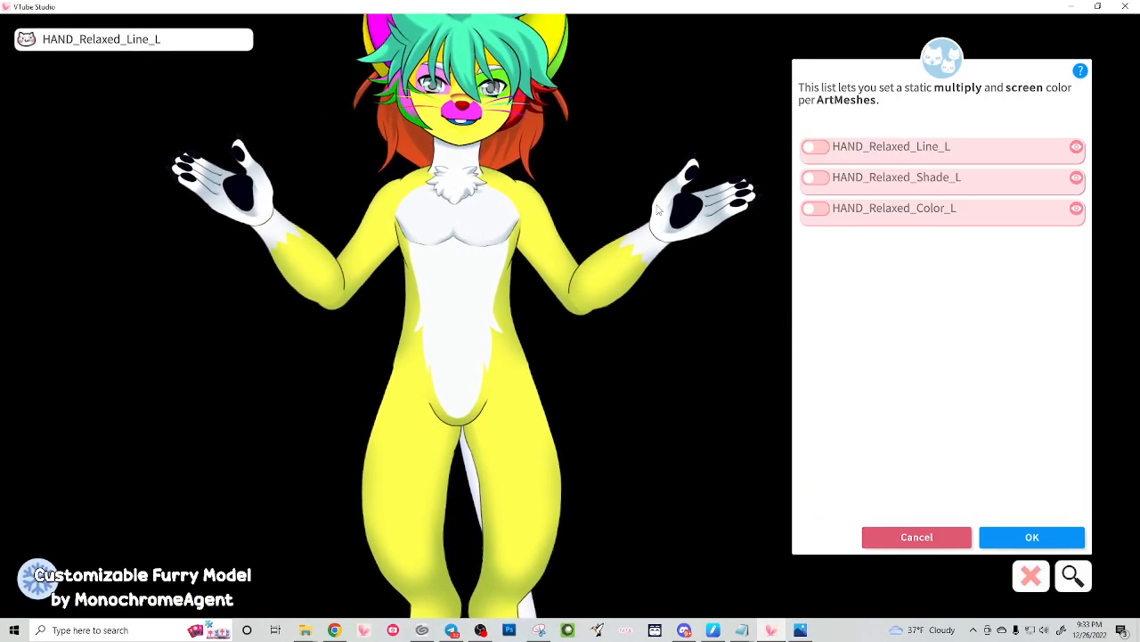
{"action": "left_click", "coordinate": [815, 208]}
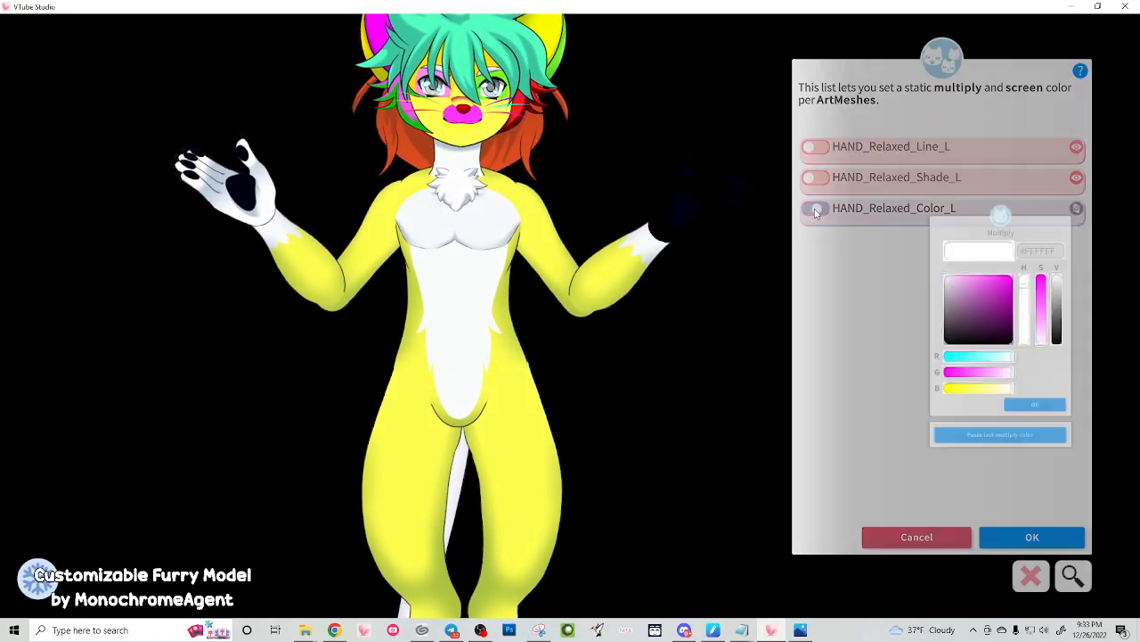
{"action": "left_click", "coordinate": [938, 416]}
{"action": "left_click", "coordinate": [958, 442]}
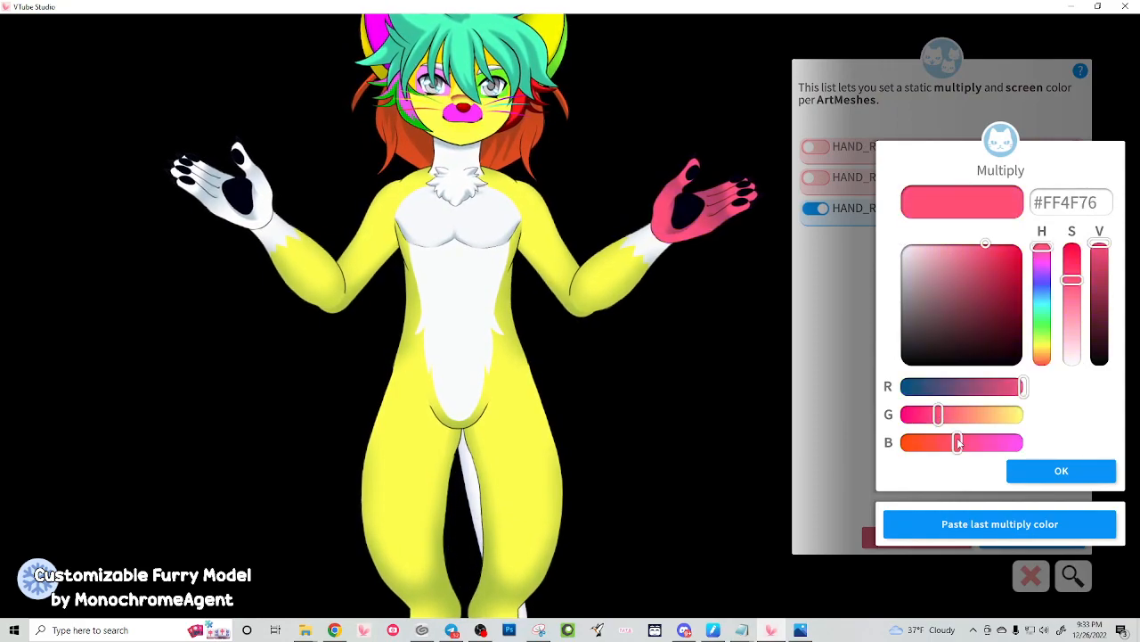
{"action": "left_click", "coordinate": [1062, 473]}
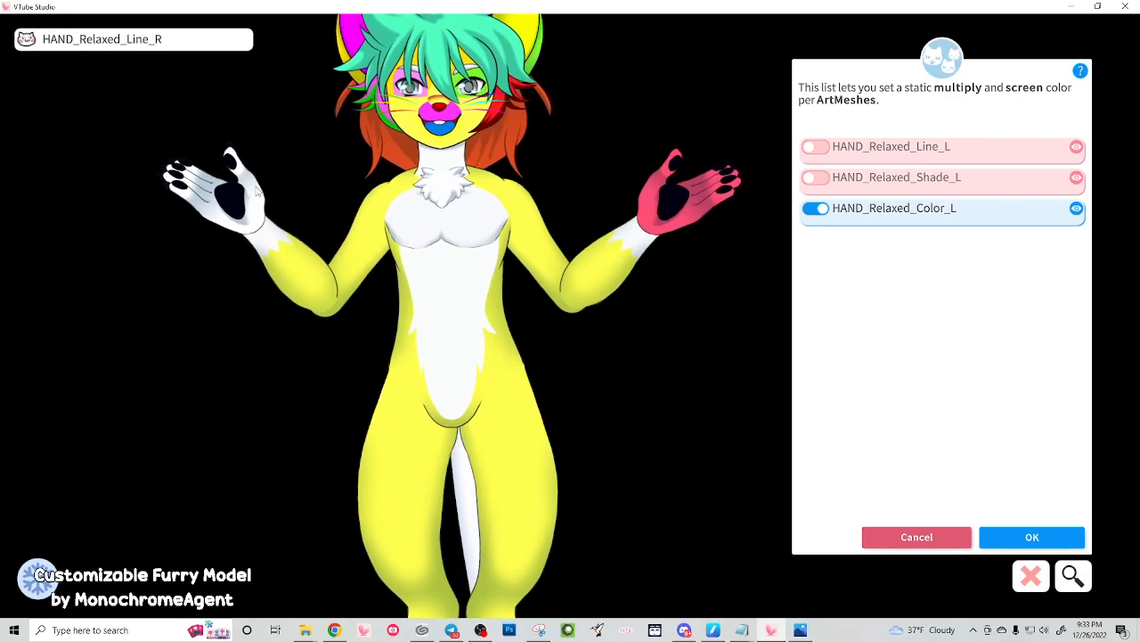
{"action": "left_click", "coordinate": [257, 192]}
{"action": "left_click", "coordinate": [813, 178]}
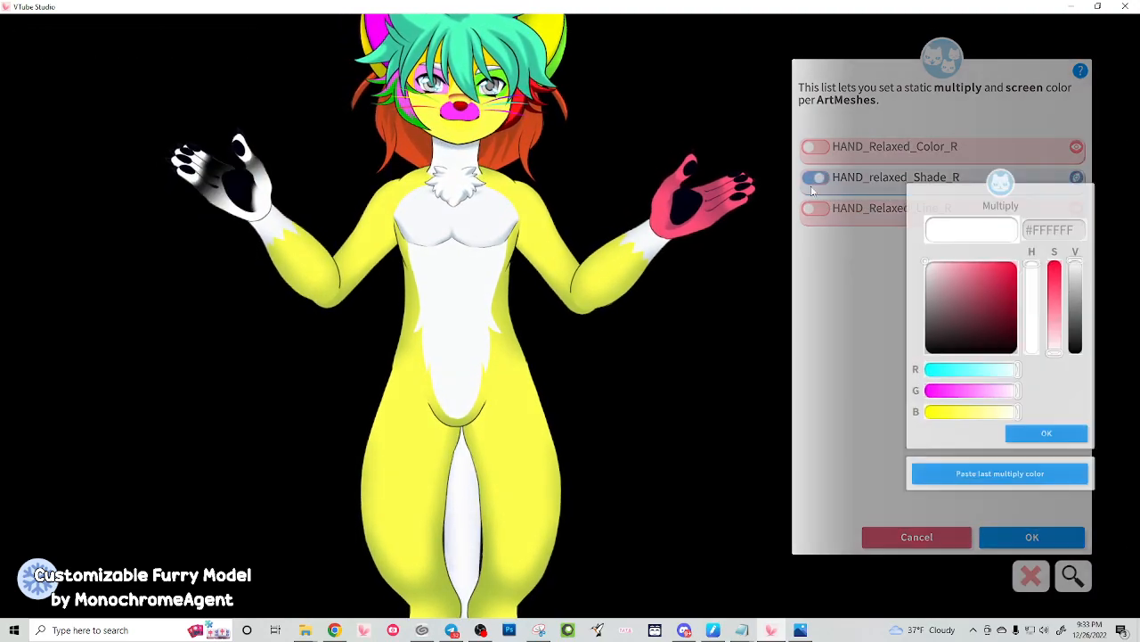
{"action": "left_click", "coordinate": [969, 530]}
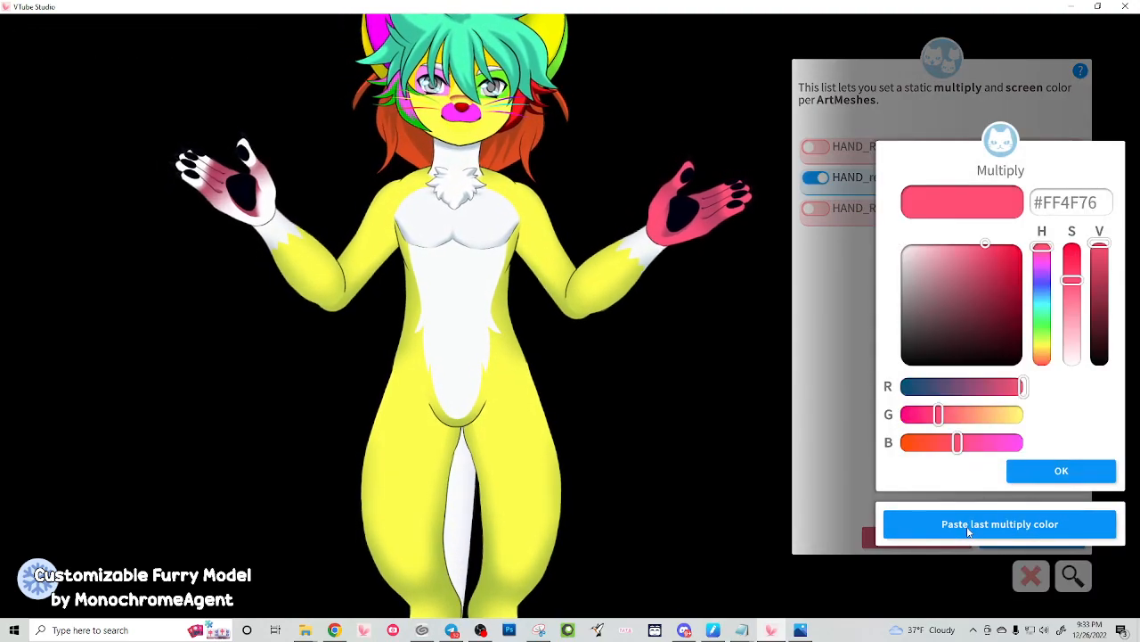
{"action": "left_click", "coordinate": [1038, 475]}
{"action": "left_click", "coordinate": [1048, 472]}
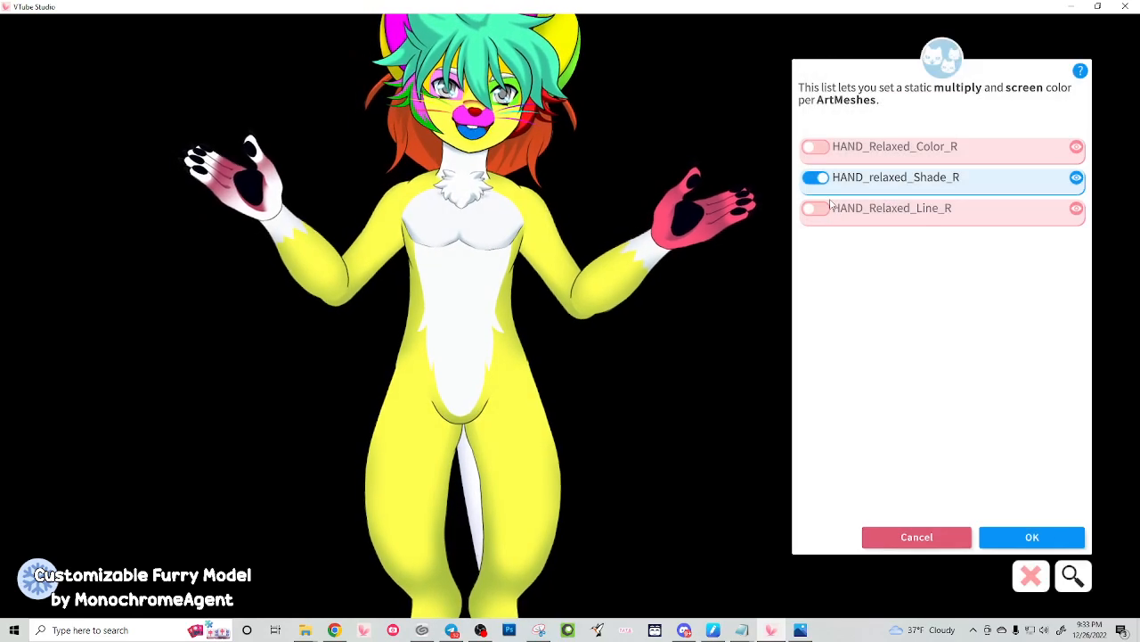
Paste the pink multiply color #FF4F76 onto HAND_Relaxed_Color_R and disable the custom color on HAND_relaxed_Shade_R
{"action": "left_click", "coordinate": [815, 147]}
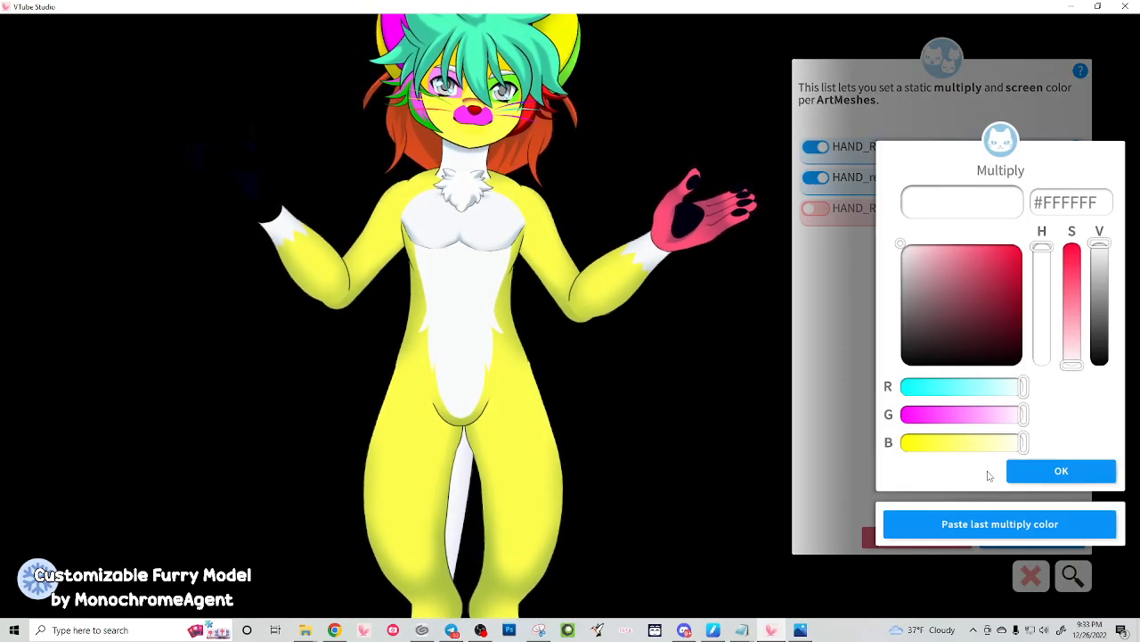
{"action": "left_click", "coordinate": [1003, 526]}
{"action": "left_click", "coordinate": [1048, 465]}
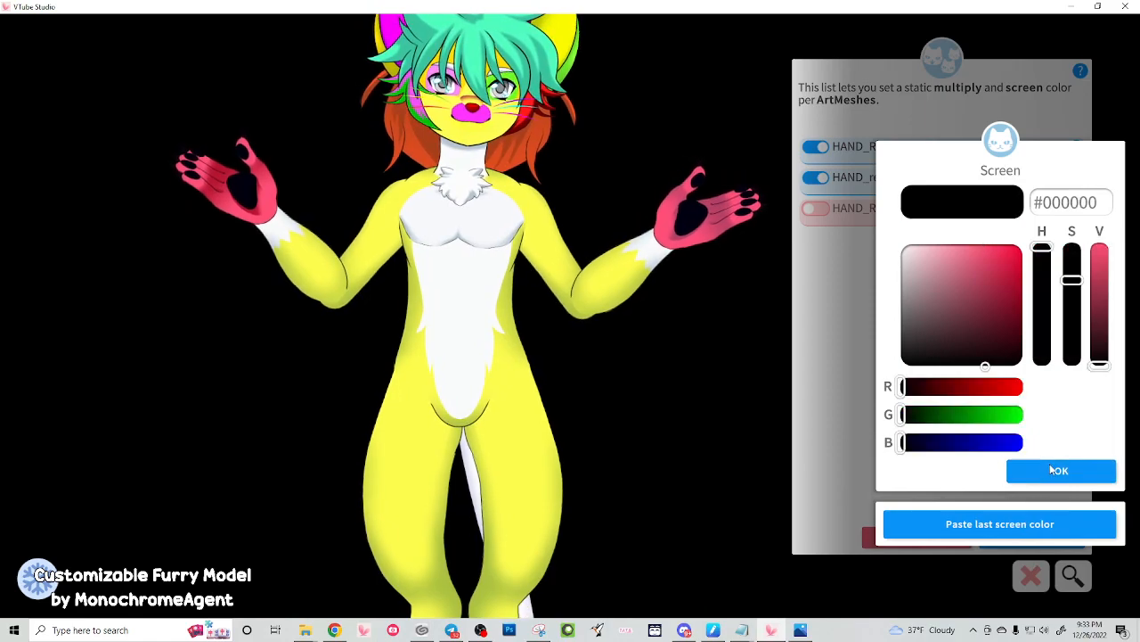
{"action": "left_click", "coordinate": [1049, 465]}
{"action": "left_click", "coordinate": [820, 180]}
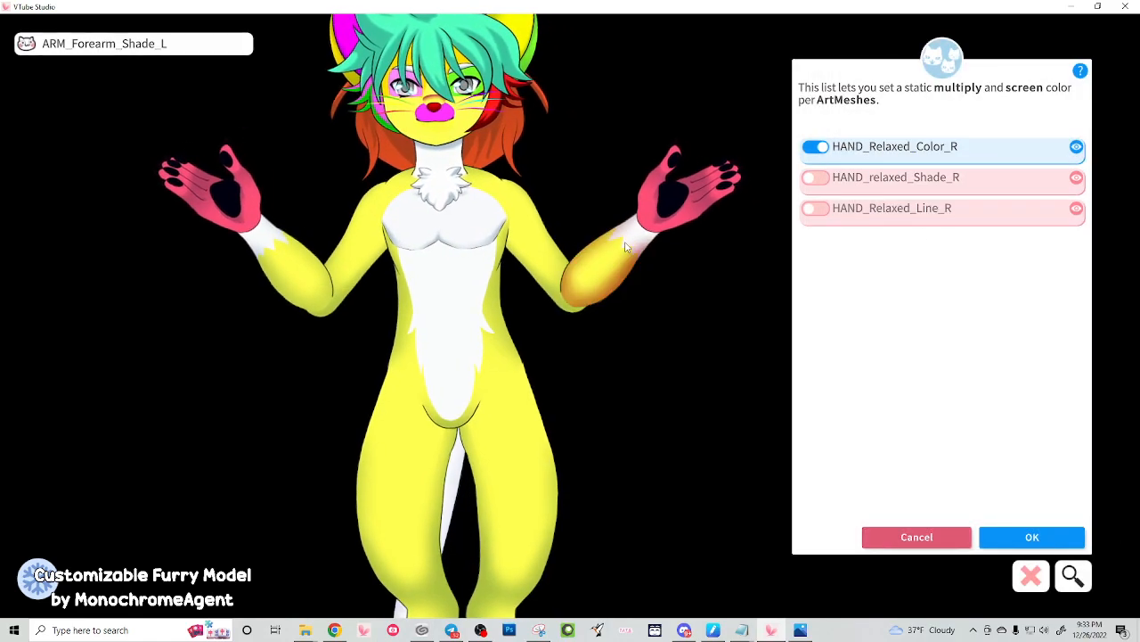
Pick the left forearm's wrist marking and paste the pink multiply color onto ARM_Forearm_Marking_Color_L
{"action": "left_click", "coordinate": [629, 236]}
{"action": "left_click", "coordinate": [814, 209]}
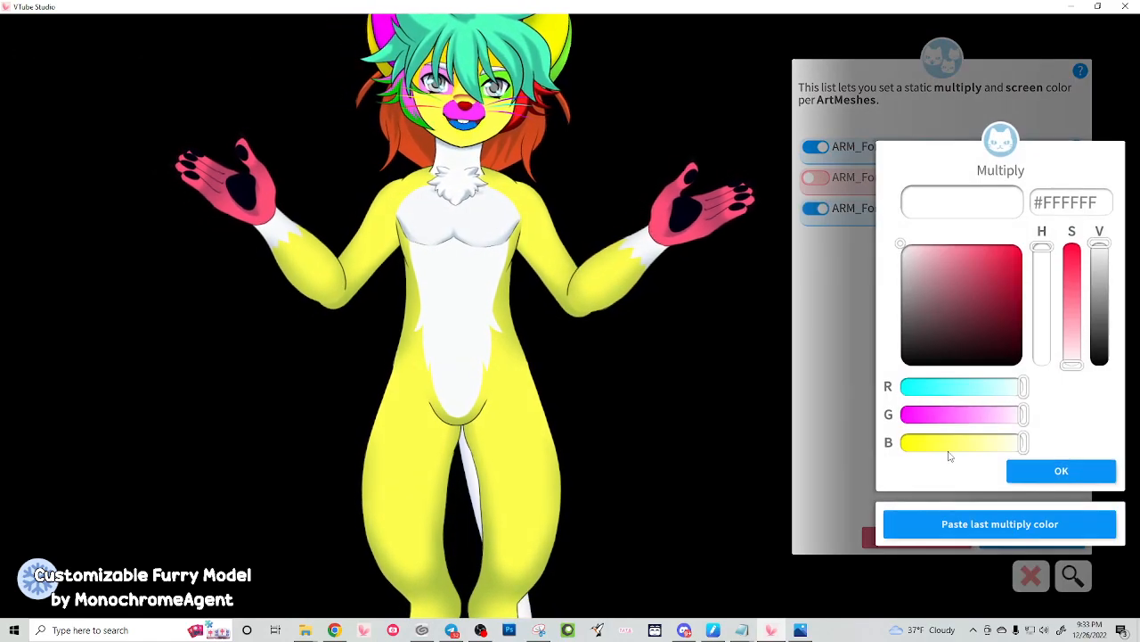
{"action": "left_click", "coordinate": [977, 526]}
{"action": "left_click", "coordinate": [1062, 469]}
{"action": "left_click", "coordinate": [1062, 468]}
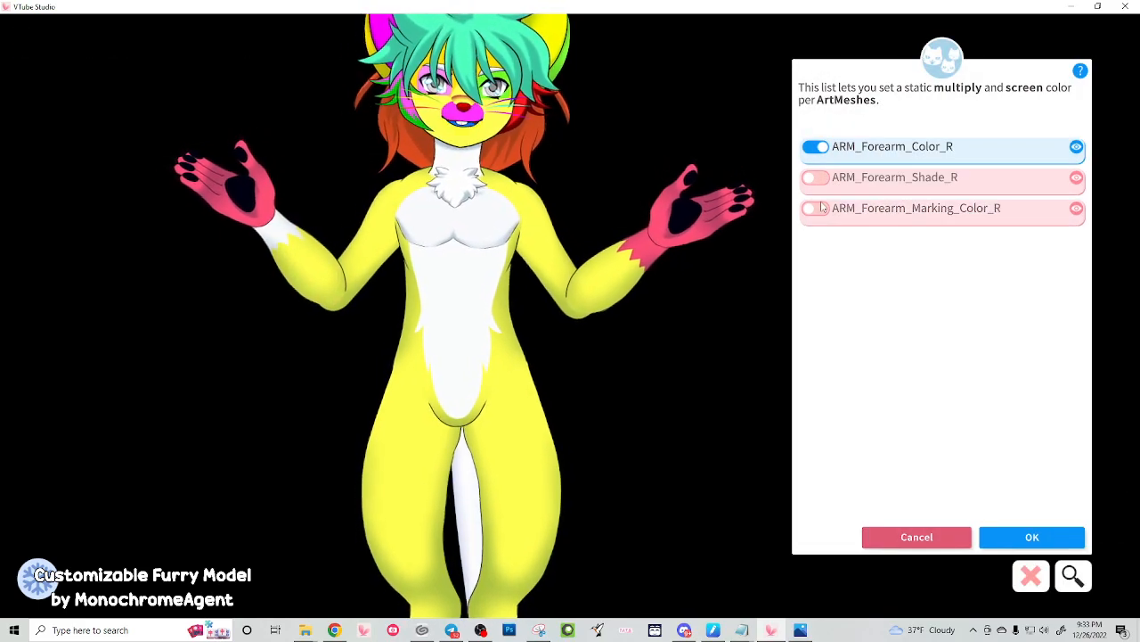
Paste the pink multiply color onto the right forearm's ARM_Forearm_Marking_Color_R and save the ArtMesh color changes
{"action": "left_click", "coordinate": [834, 210]}
{"action": "left_click", "coordinate": [956, 522]}
{"action": "left_click", "coordinate": [1038, 474]}
{"action": "left_click", "coordinate": [1038, 476]}
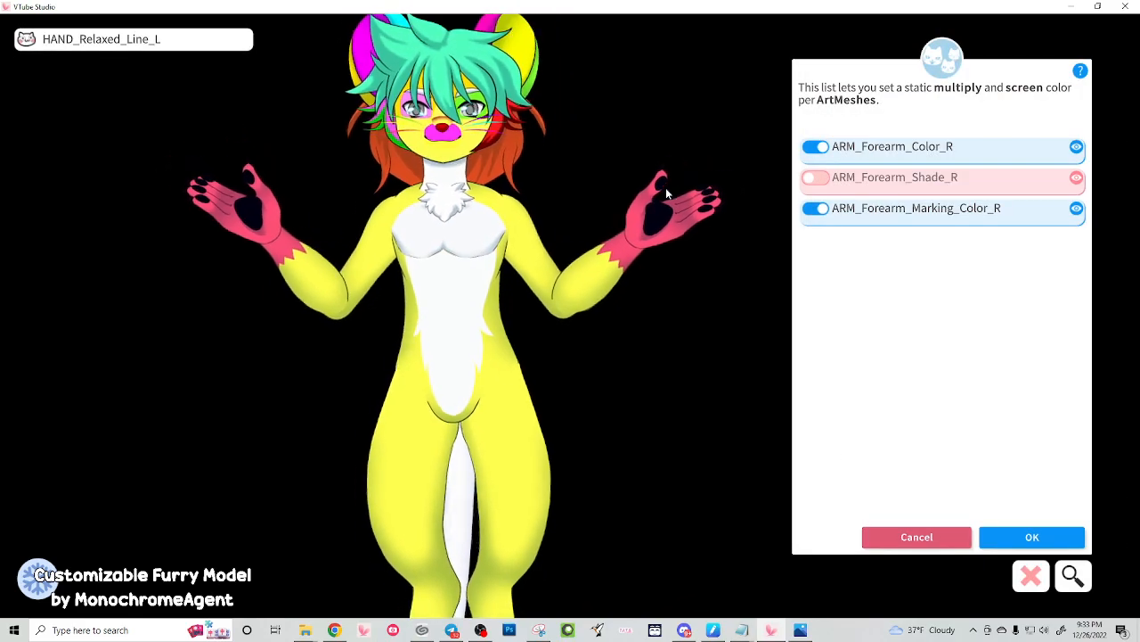
{"action": "left_click", "coordinate": [1032, 537]}
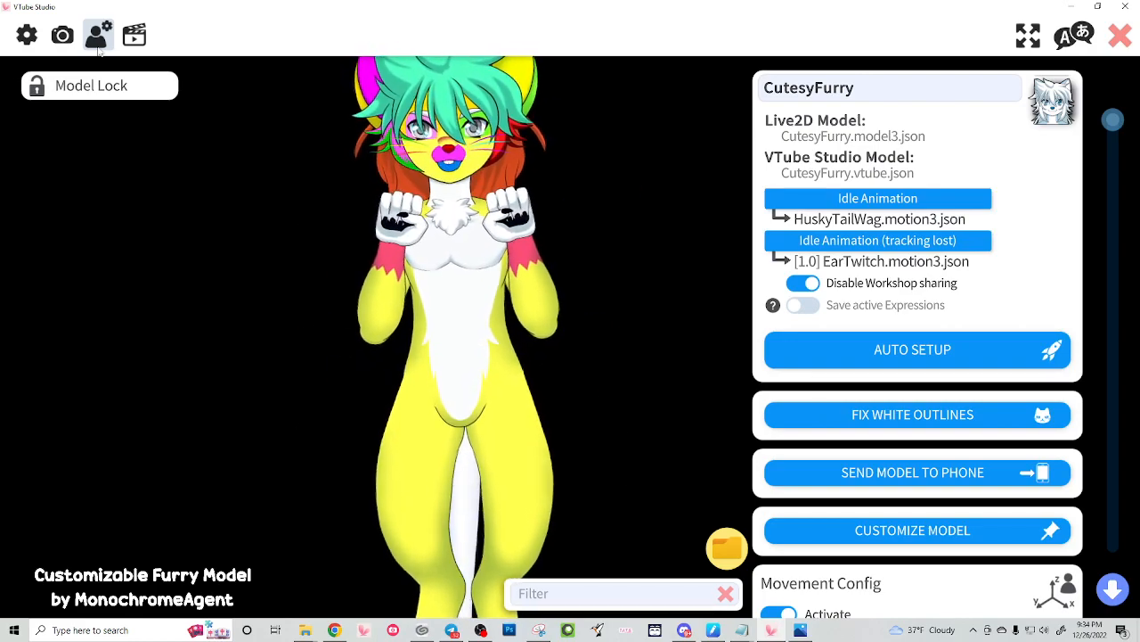
With the model's hands closed into fists, reopen the multiply/screen color customization for ArtMeshes
{"action": "left_click", "coordinate": [884, 529]}
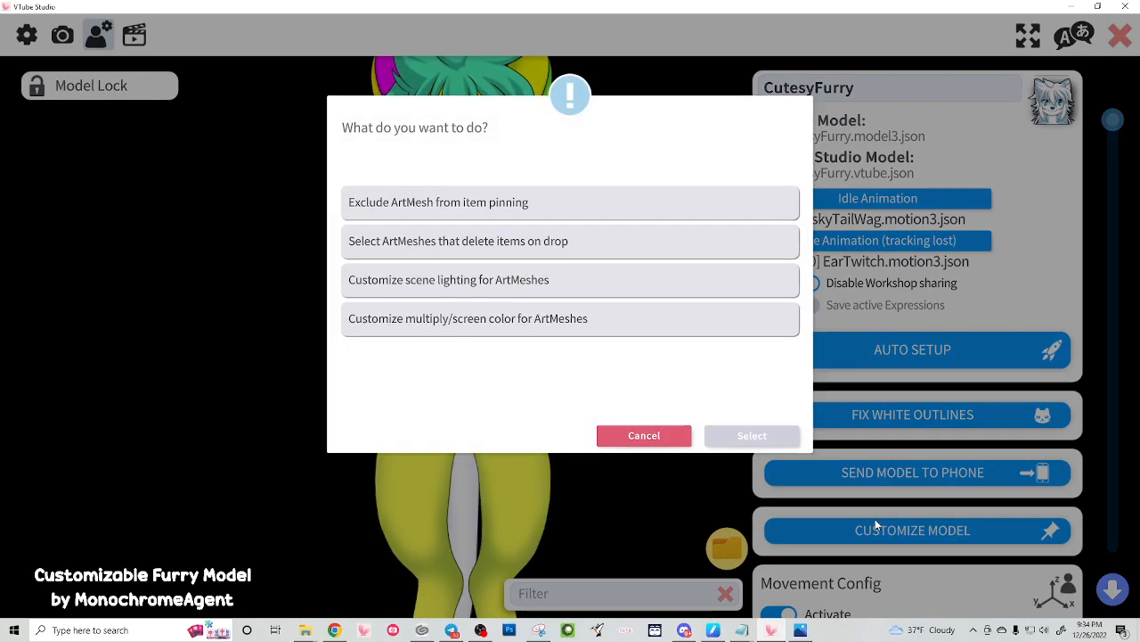
{"action": "left_click", "coordinate": [528, 322]}
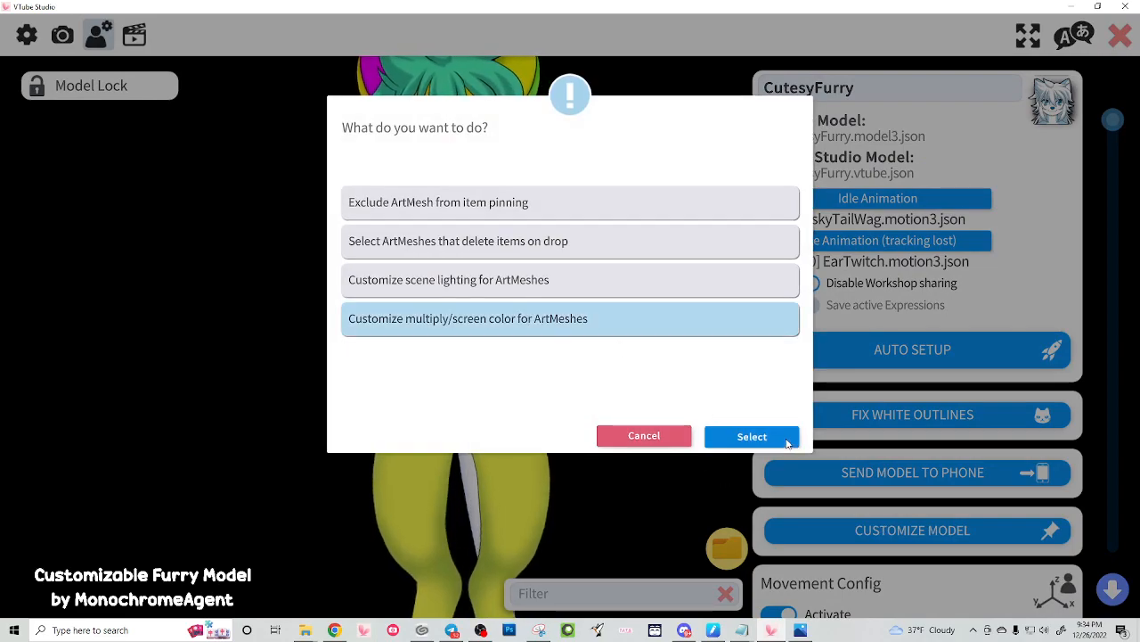
{"action": "left_click", "coordinate": [783, 436]}
{"action": "left_click", "coordinate": [1018, 372]}
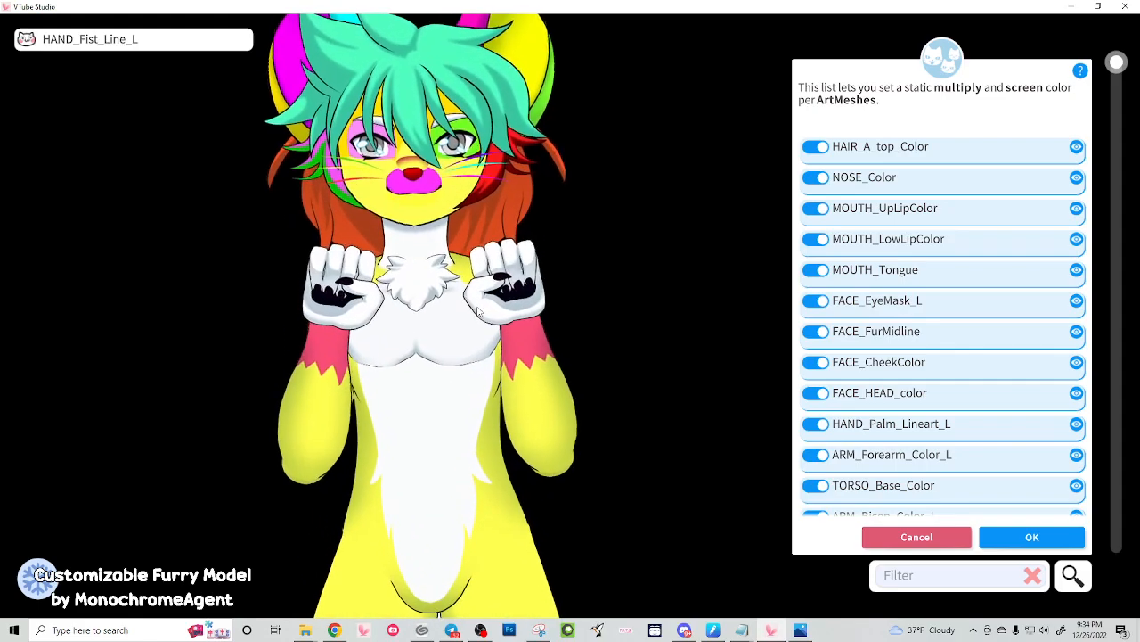
Clear the ArtMesh selection made on the left fist and filter the list by hand_fist
{"action": "left_click", "coordinate": [493, 314]}
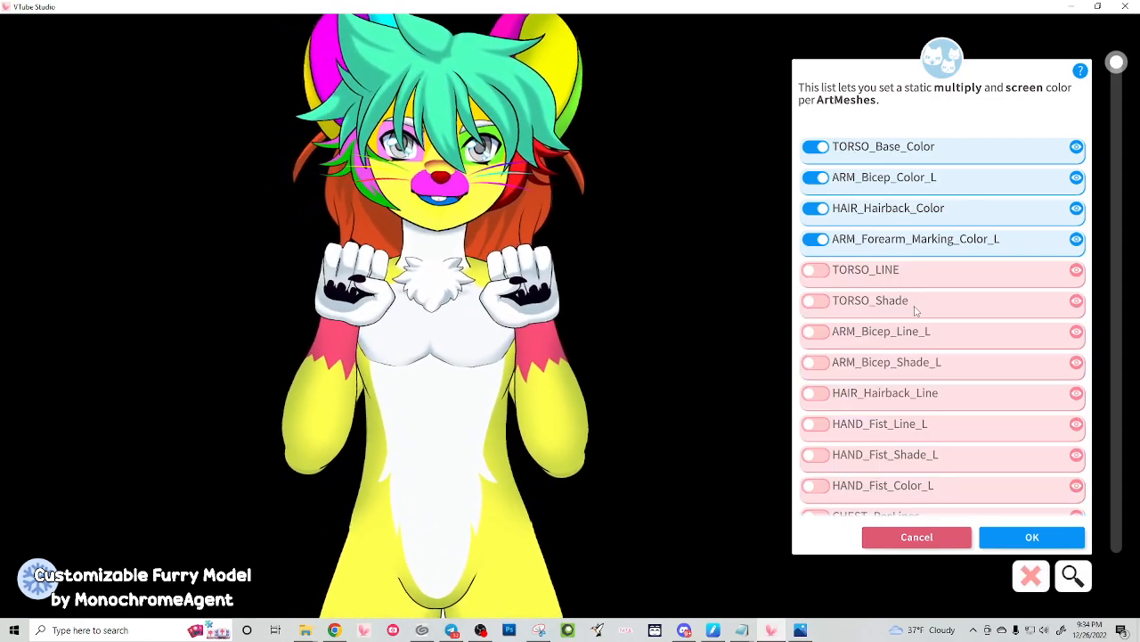
{"action": "left_click", "coordinate": [1032, 578]}
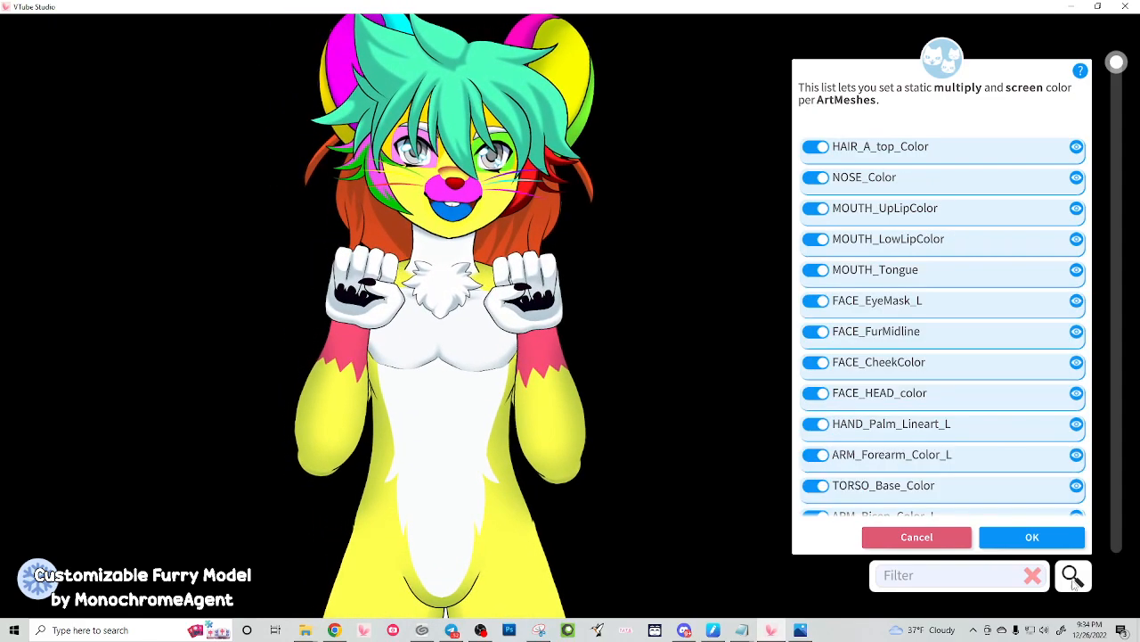
{"action": "left_click", "coordinate": [994, 575]}
{"action": "type", "text": "hand"}
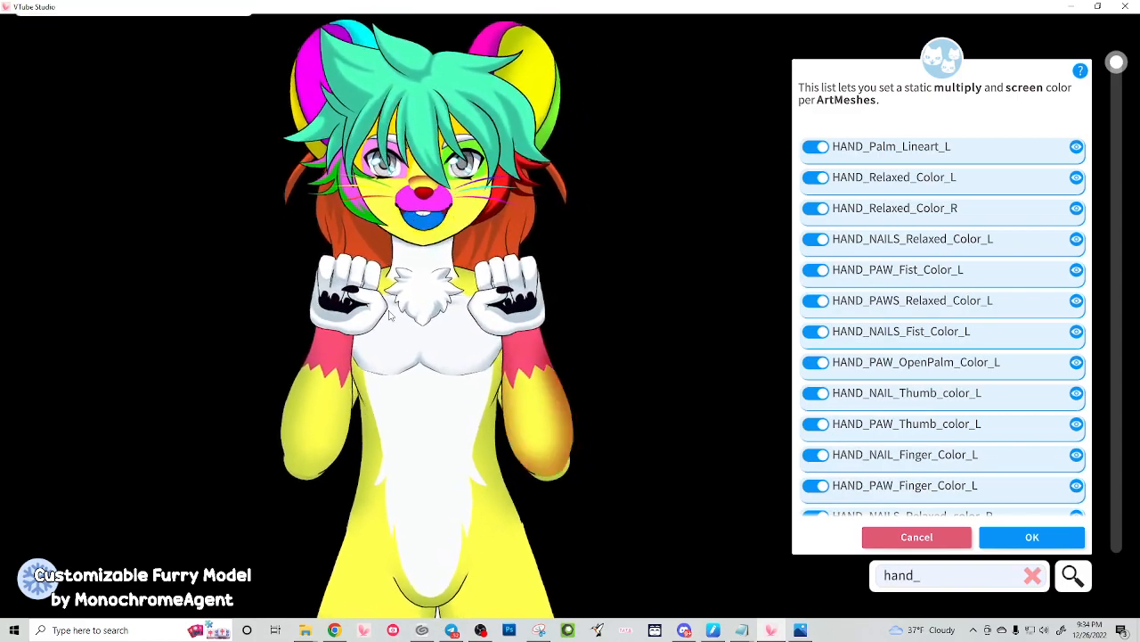
{"action": "type", "text": "_fist"}
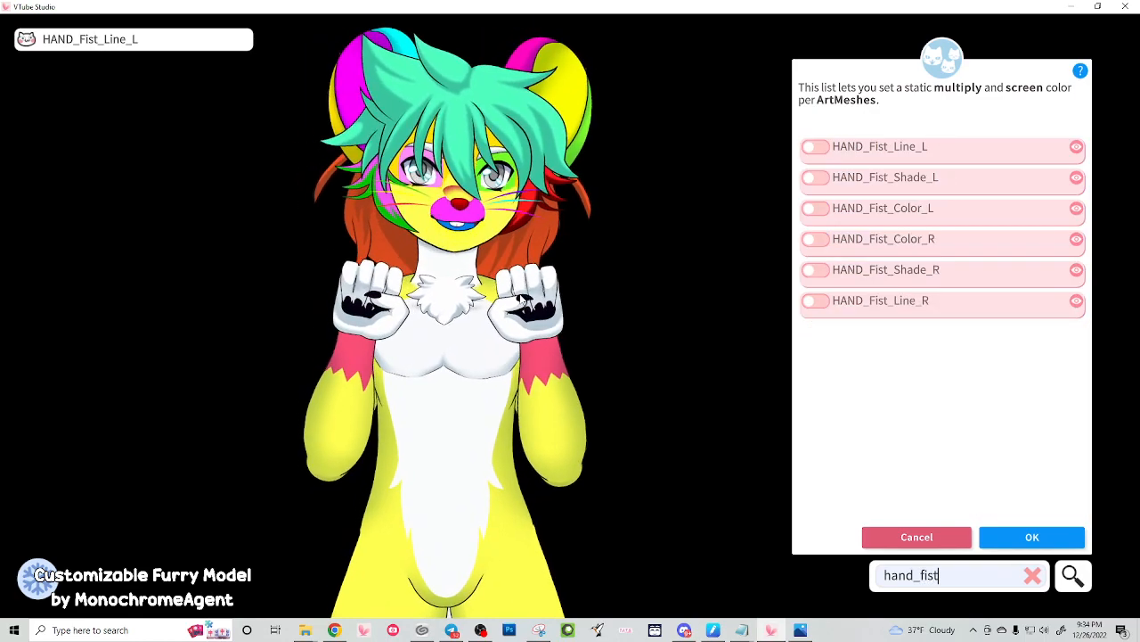
Enable custom color on HAND_Fist_Color_L and paste the pink multiply color #FF4F76, accepting the screen color #000000
{"action": "left_click", "coordinate": [816, 208]}
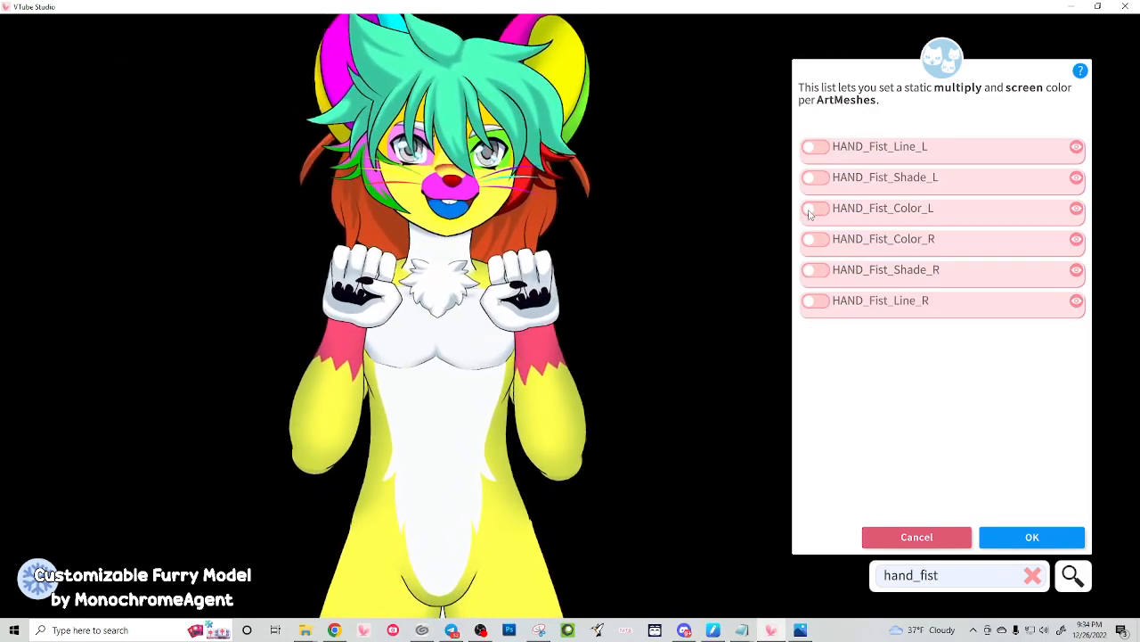
{"action": "left_click", "coordinate": [971, 525]}
{"action": "left_click", "coordinate": [1051, 469]}
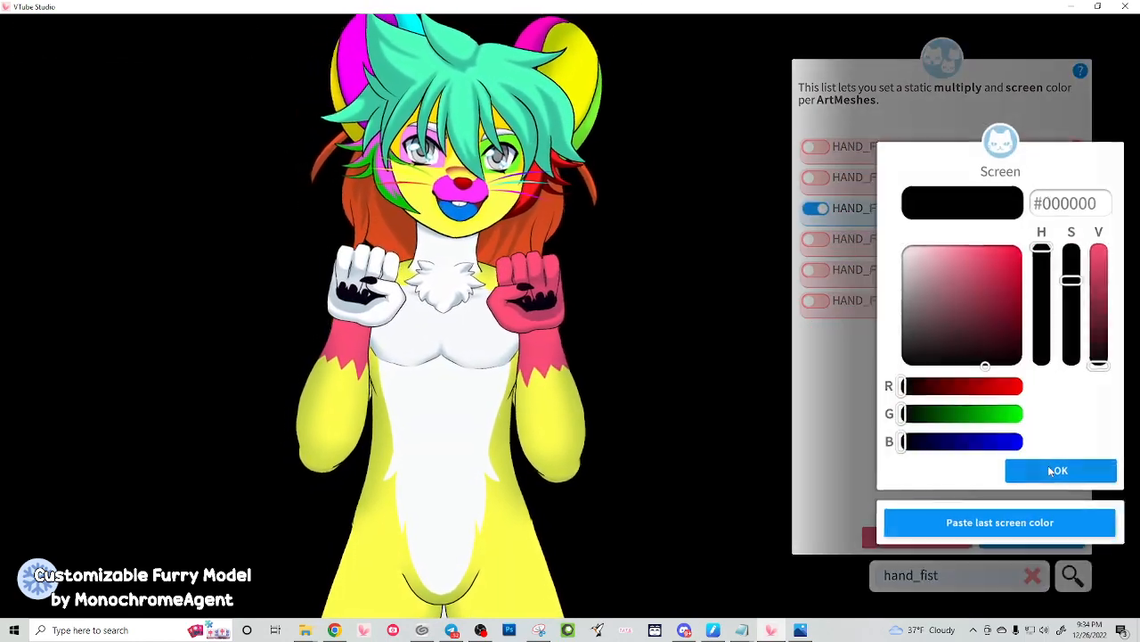
{"action": "left_click", "coordinate": [1052, 470]}
Paste the pink multiply color #FF4F76 onto HAND_Fist_Color_R and accept its screen color
{"action": "left_click", "coordinate": [816, 239]}
{"action": "left_click", "coordinate": [925, 524]}
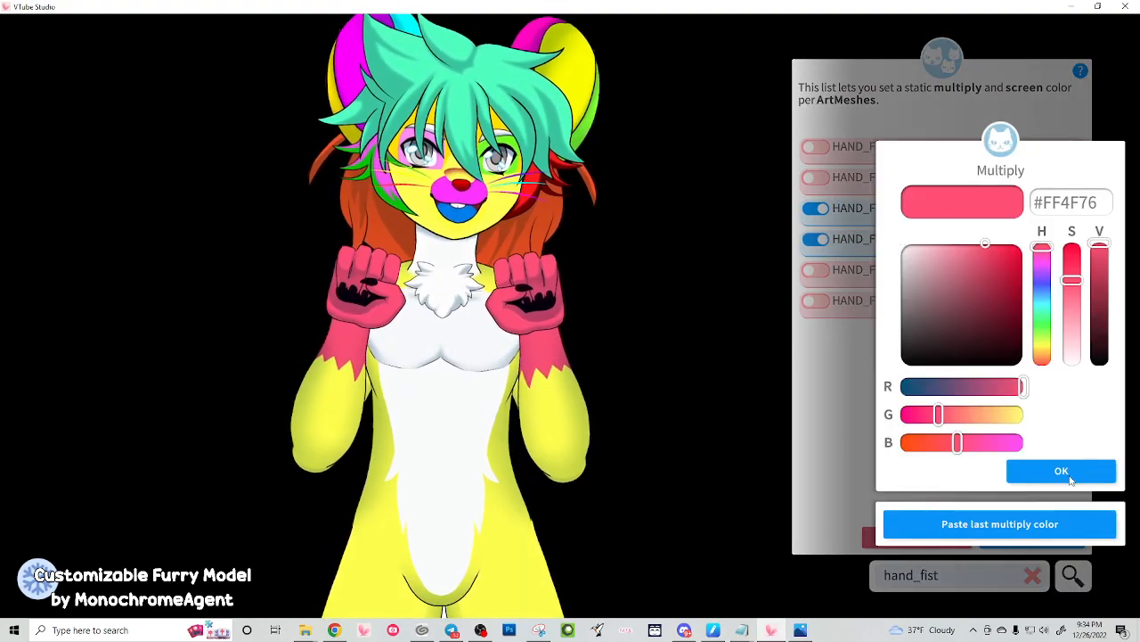
{"action": "left_click", "coordinate": [1064, 471]}
{"action": "left_click", "coordinate": [1064, 470]}
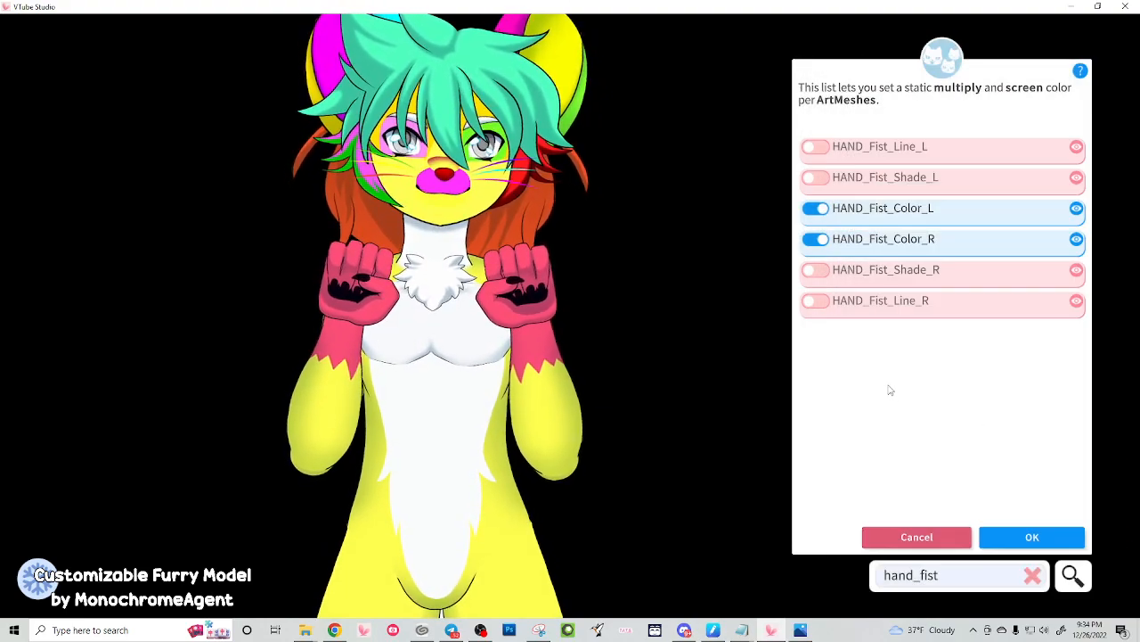
Filter the ArtMesh list by HAND_PAW_fist to check the fist paw meshes, clear the filter and save the color changes
{"action": "left_click_drag", "start_coordinate": [882, 576], "coordinate": [940, 580]}
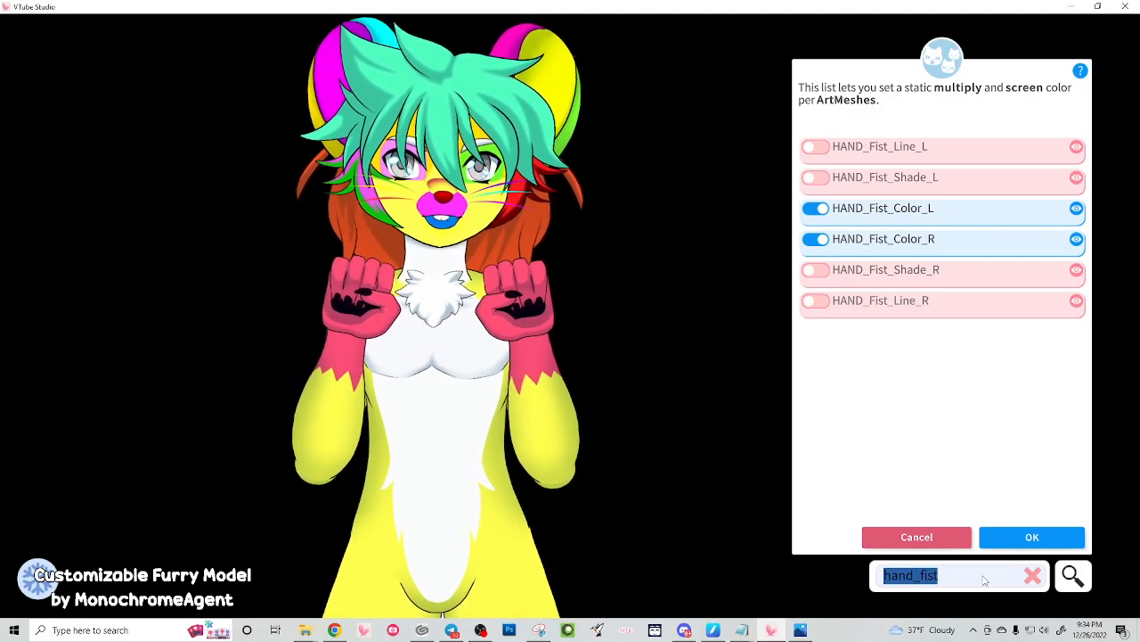
{"action": "type", "text": "HAND_PAW_fir"}
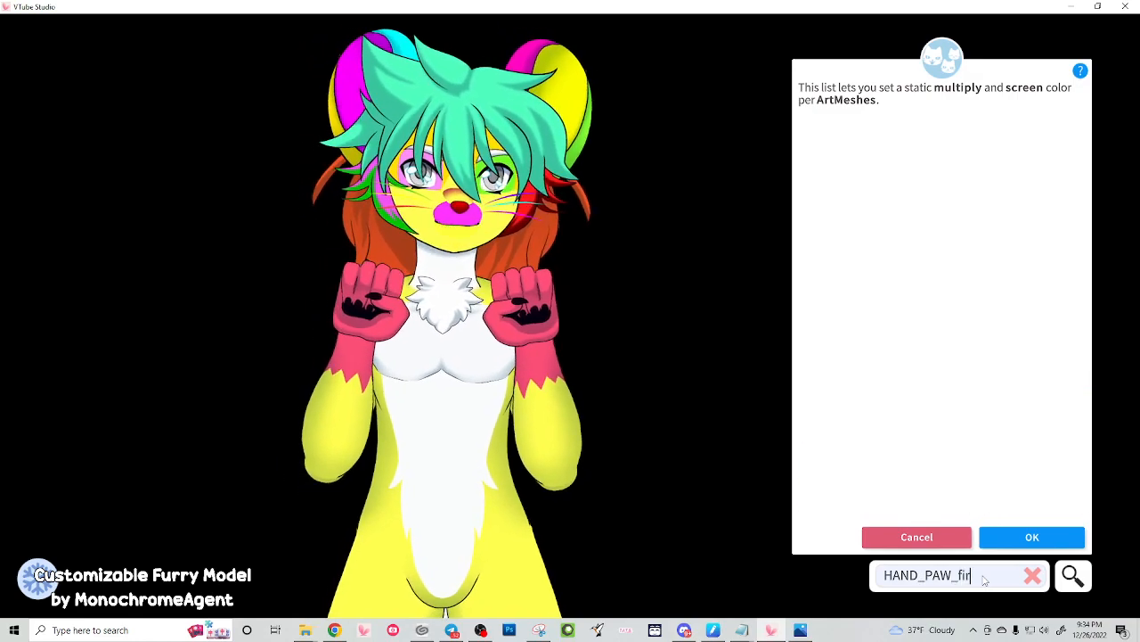
{"action": "key", "text": "BackSpace"}
{"action": "type", "text": "st"}
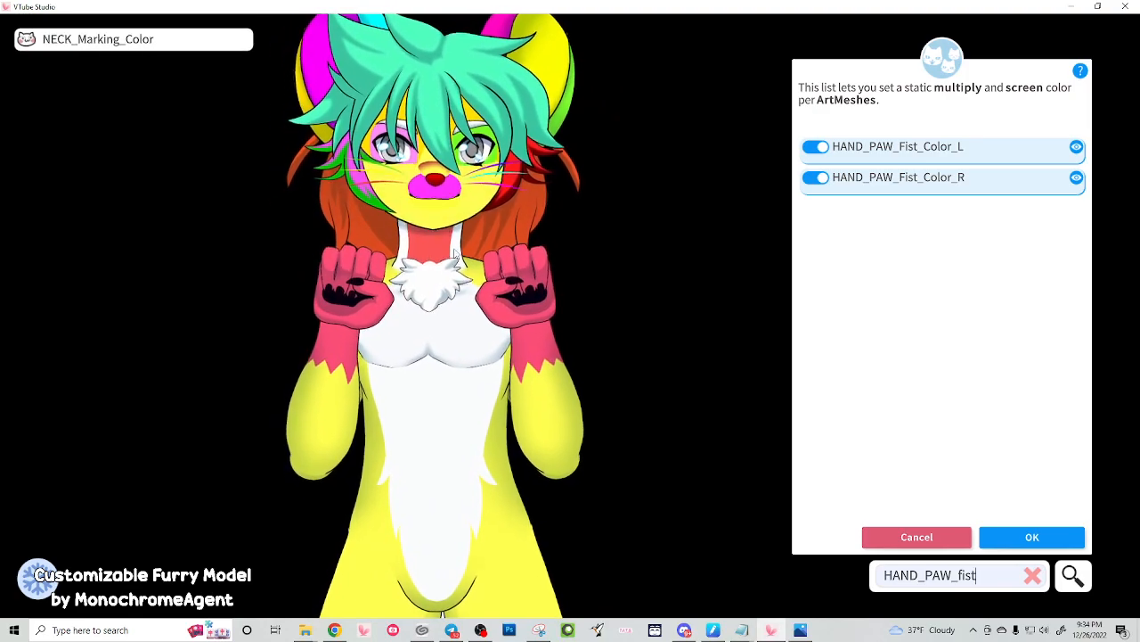
{"action": "left_click", "coordinate": [1033, 574]}
{"action": "left_click", "coordinate": [998, 536]}
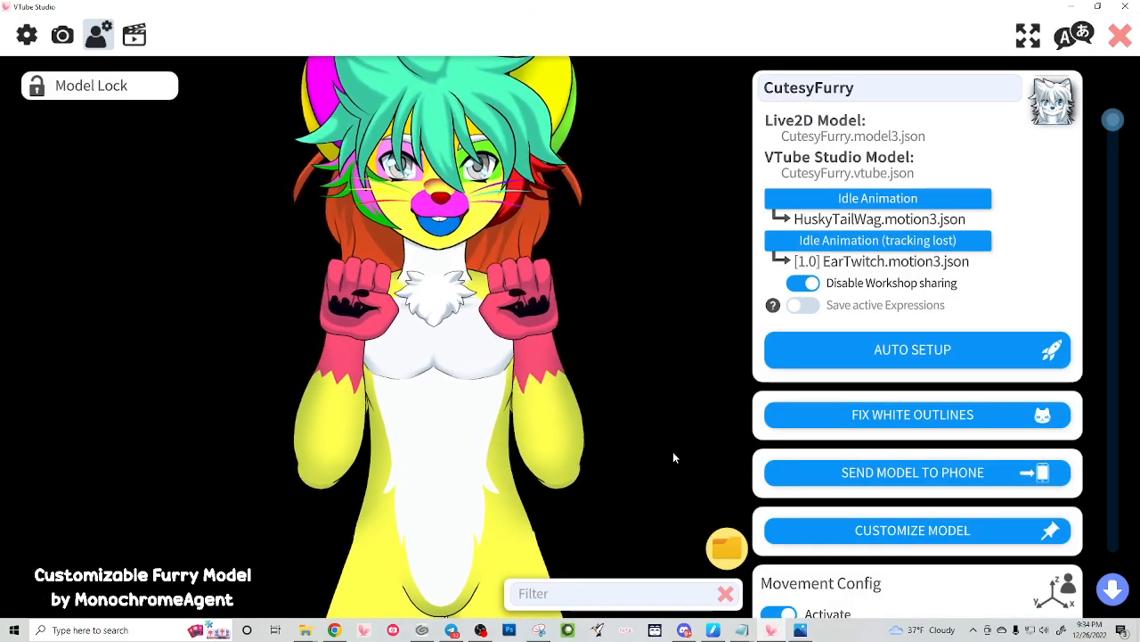
With the model's arms lowered and hands in view, reopen the multiply/screen color customization for ArtMeshes and acknowledge the artist notice
{"action": "left_click_drag", "start_coordinate": [652, 431], "coordinate": [591, 262]}
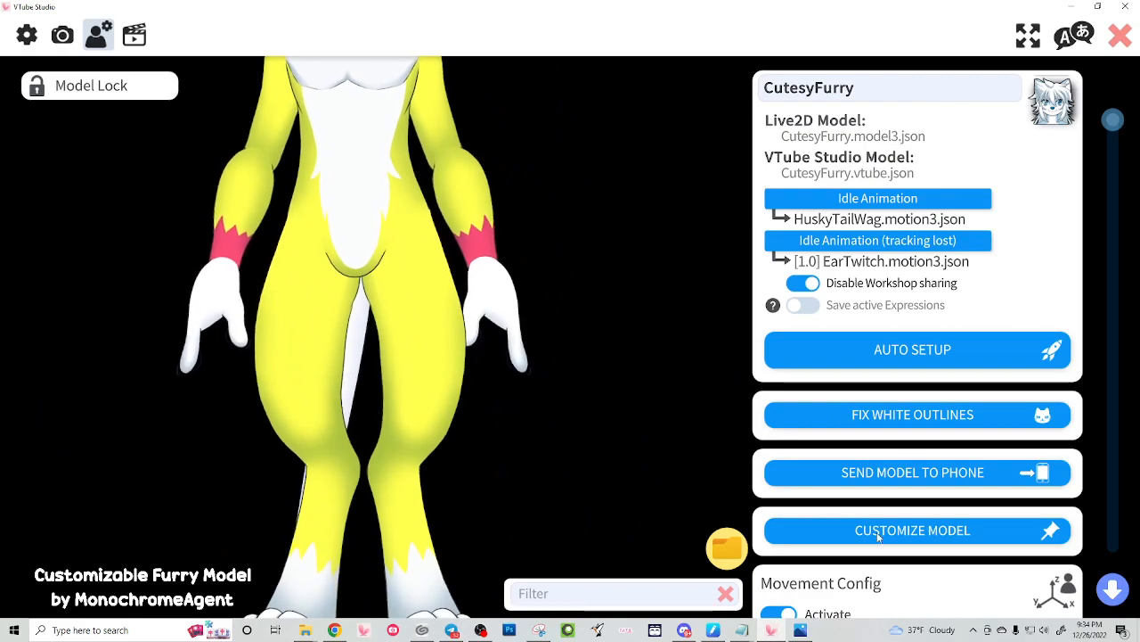
{"action": "left_click", "coordinate": [879, 532]}
{"action": "left_click", "coordinate": [493, 319]}
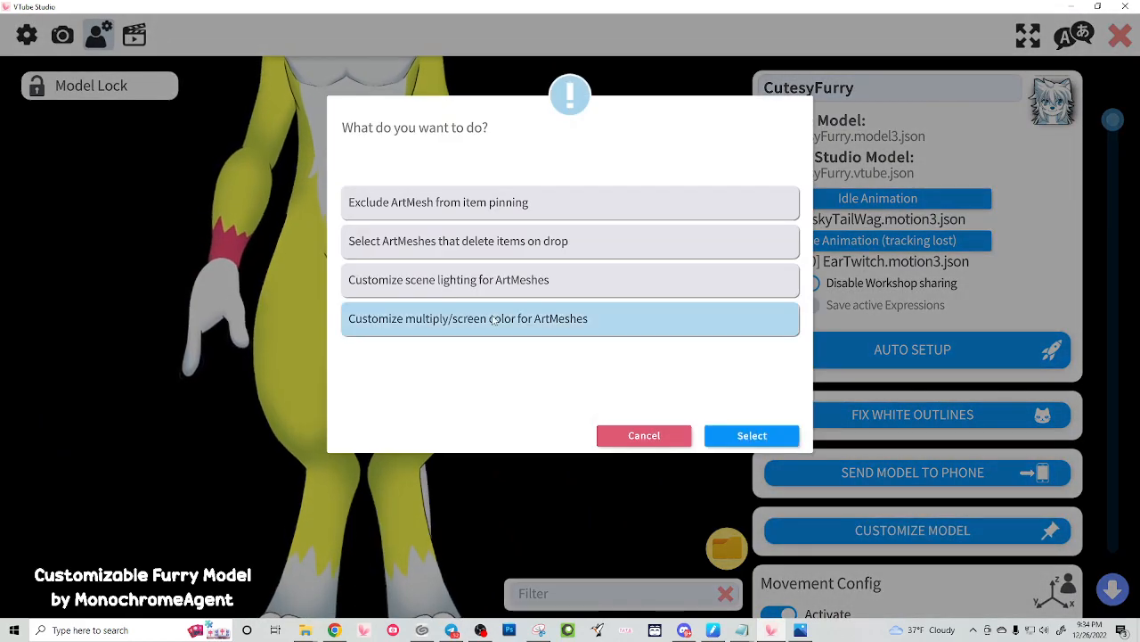
{"action": "left_click", "coordinate": [753, 436]}
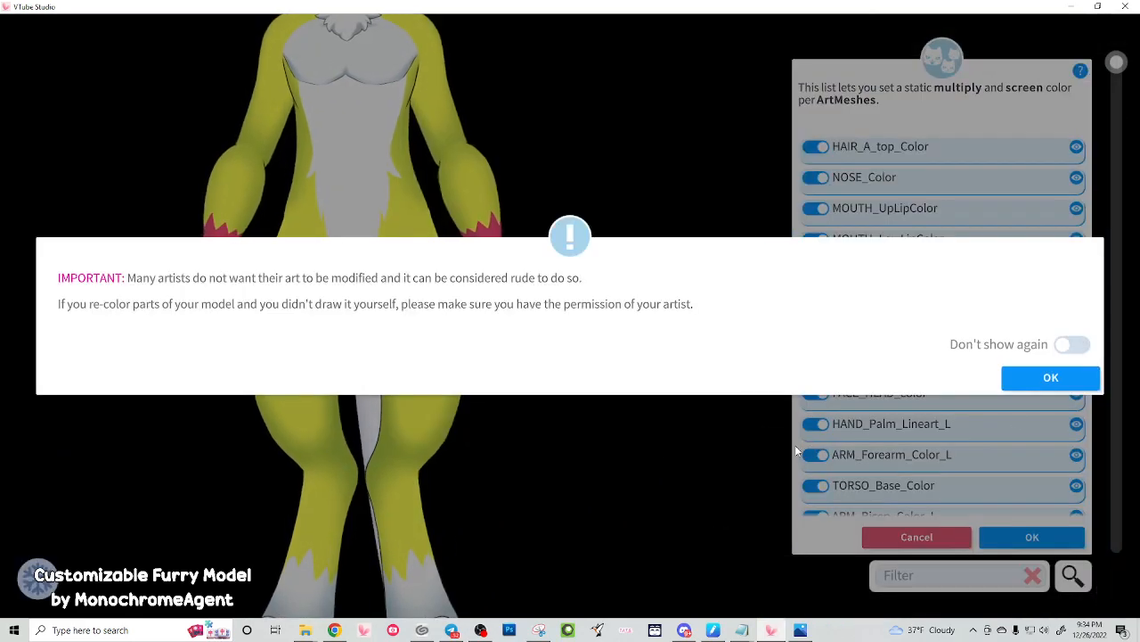
{"action": "left_click", "coordinate": [1032, 385]}
Pick the left palm on the model and paste the pink multiply color #FF4F76 onto HAND_Palm_Color_L
{"action": "left_click", "coordinate": [487, 300]}
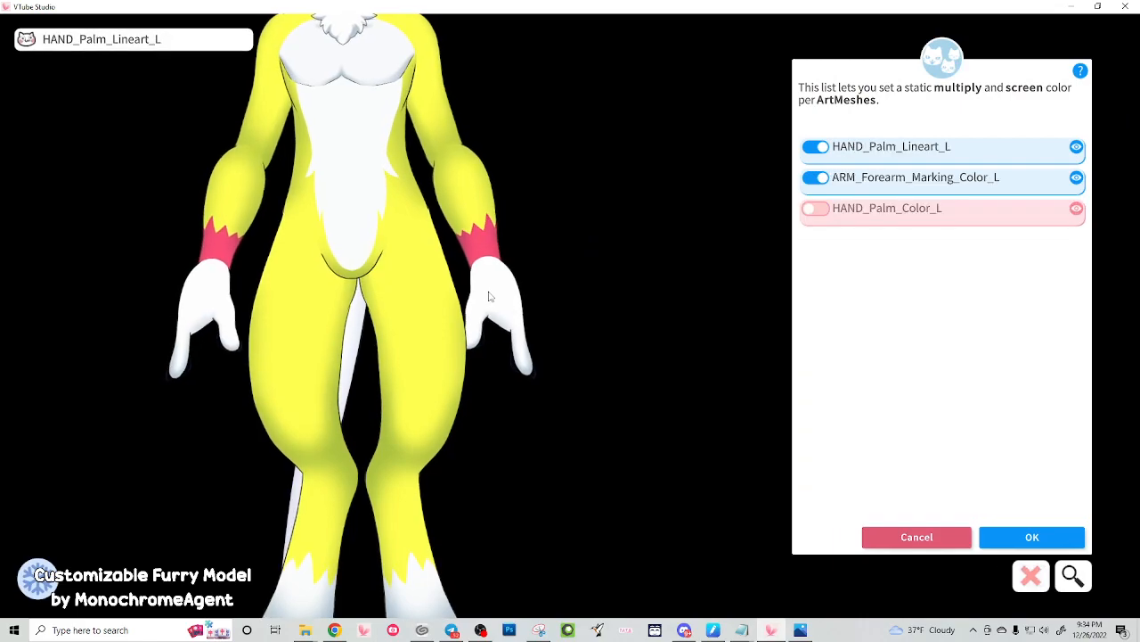
{"action": "left_click", "coordinate": [810, 210]}
{"action": "left_click", "coordinate": [975, 525]}
{"action": "left_click", "coordinate": [1043, 470]}
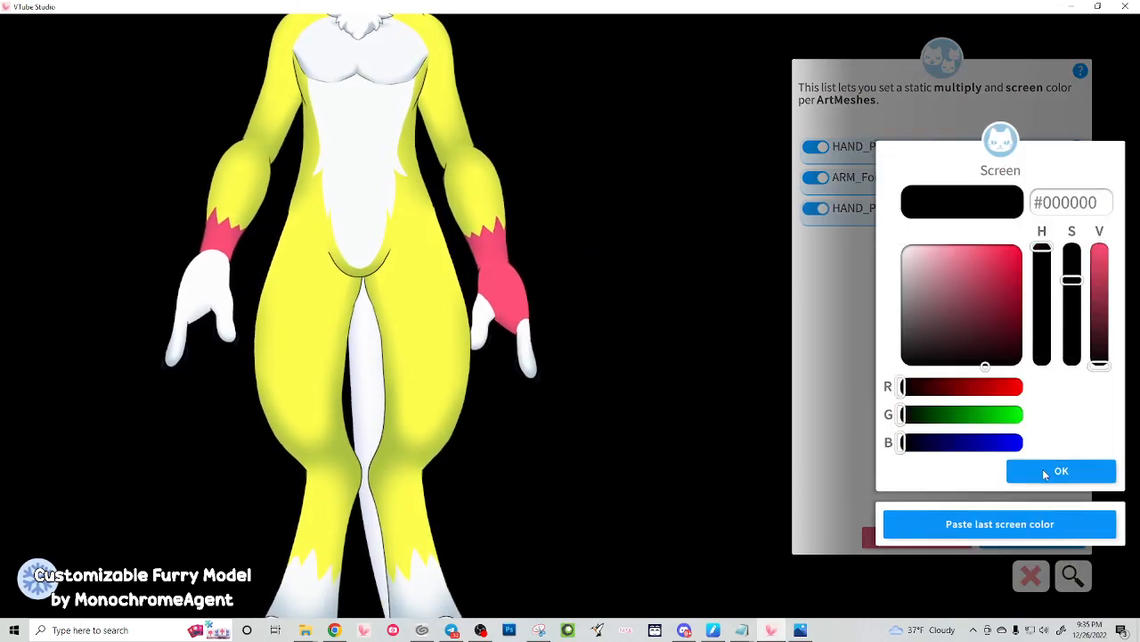
{"action": "left_click", "coordinate": [1043, 470]}
Pick the right palm on the model and paste the pink multiply color onto HAND_Palm_Color_R
{"action": "left_click", "coordinate": [191, 284]}
{"action": "left_click", "coordinate": [814, 176]}
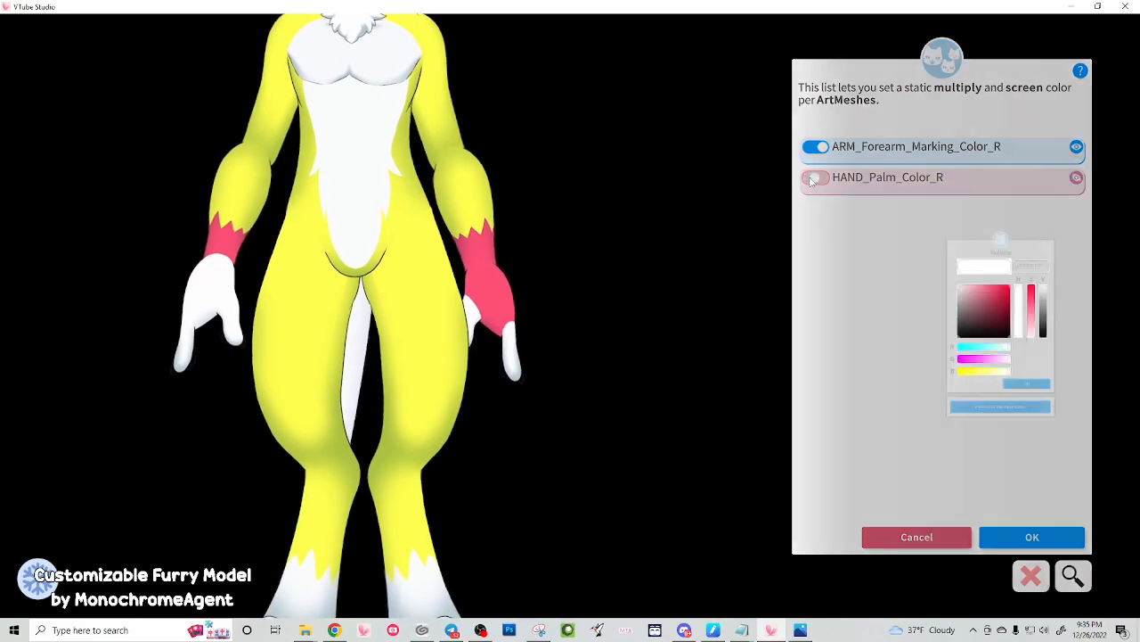
{"action": "left_click", "coordinate": [1022, 524]}
{"action": "left_click", "coordinate": [1038, 471]}
{"action": "left_click", "coordinate": [1034, 470]}
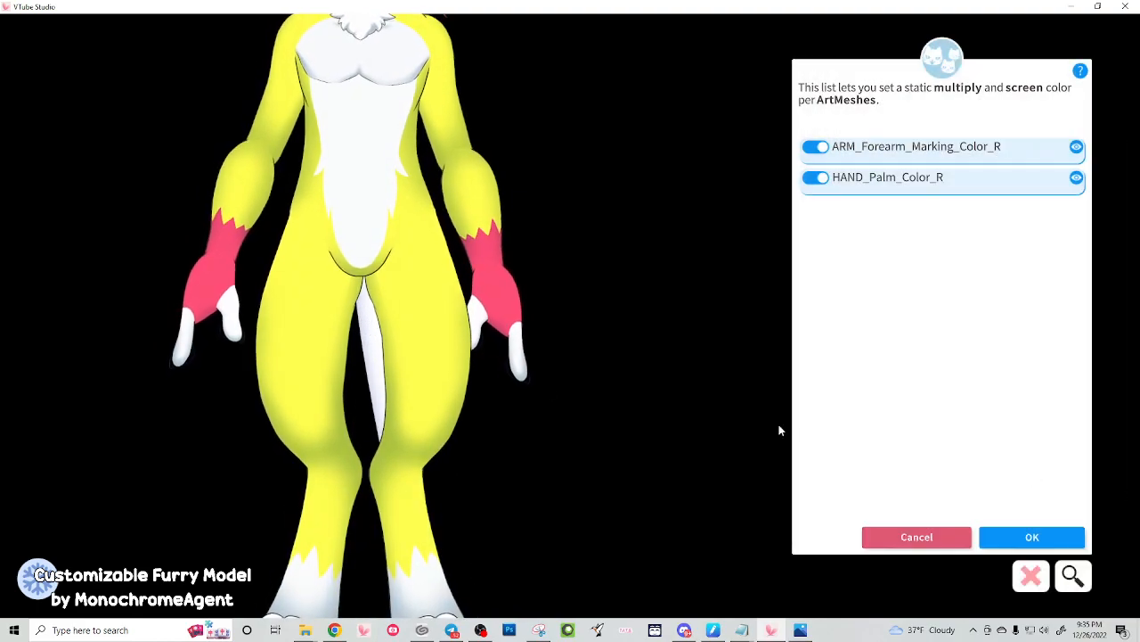
Pick the left hand's fingers and paste the pink multiply color #FF4F76 onto HAND_Finger_Color_L
{"action": "left_click", "coordinate": [526, 335]}
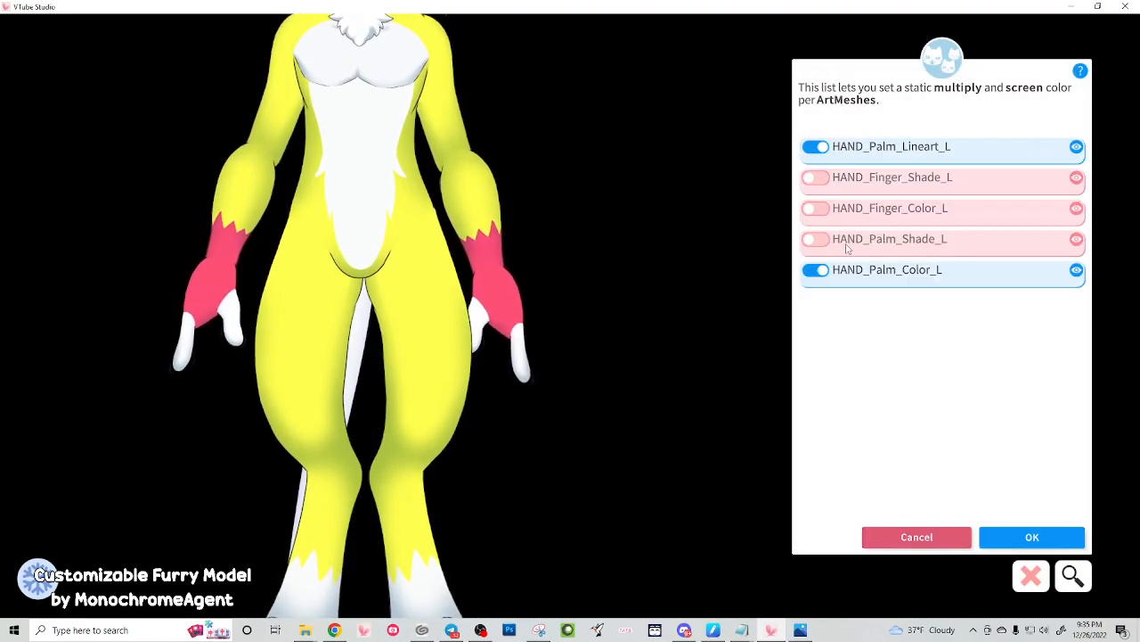
{"action": "left_click", "coordinate": [813, 208]}
{"action": "left_click", "coordinate": [1005, 529]}
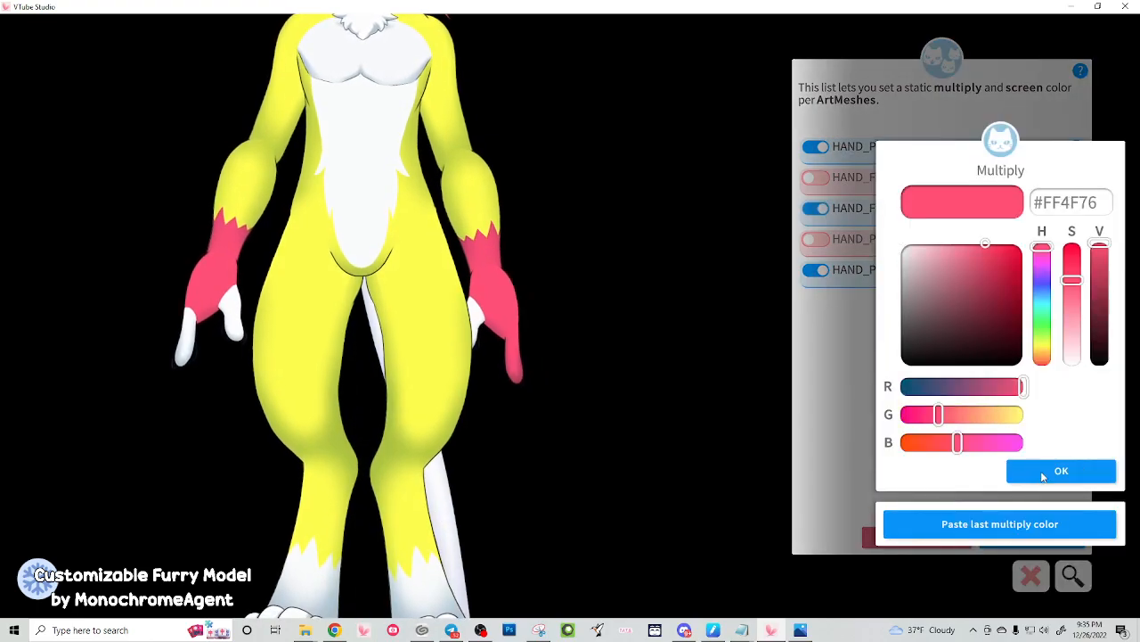
{"action": "left_click", "coordinate": [1042, 470]}
{"action": "left_click", "coordinate": [1034, 470]}
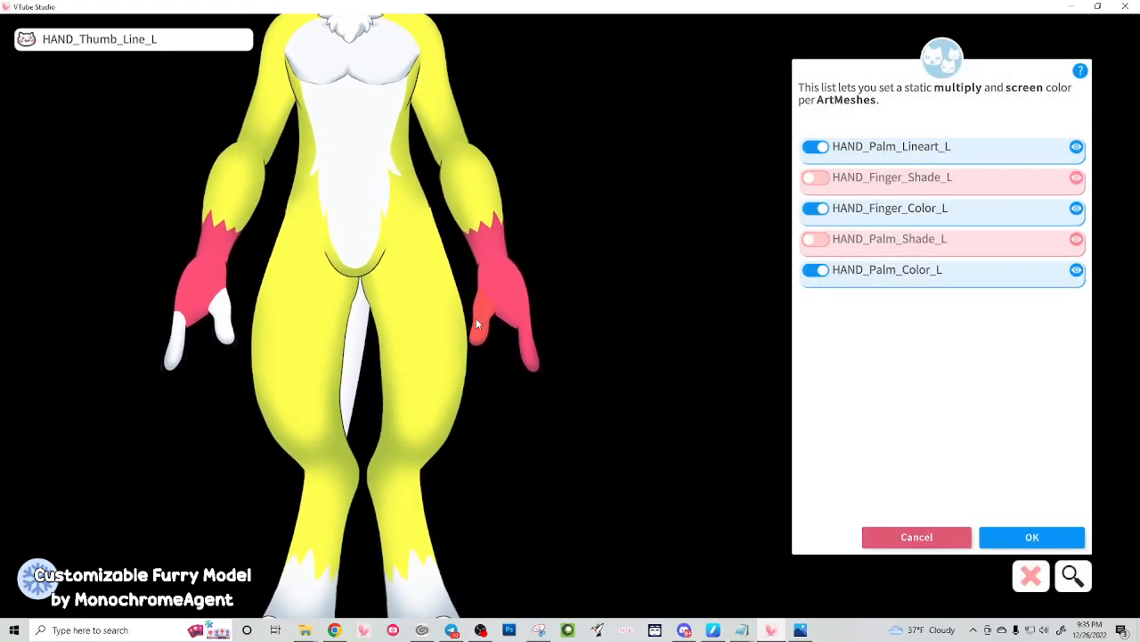
Pick the left thumb on the model and paste the pink multiply color #FF4F76 onto its color ArtMesh
{"action": "left_click", "coordinate": [476, 318]}
{"action": "left_click", "coordinate": [813, 177]}
{"action": "left_click", "coordinate": [970, 518]}
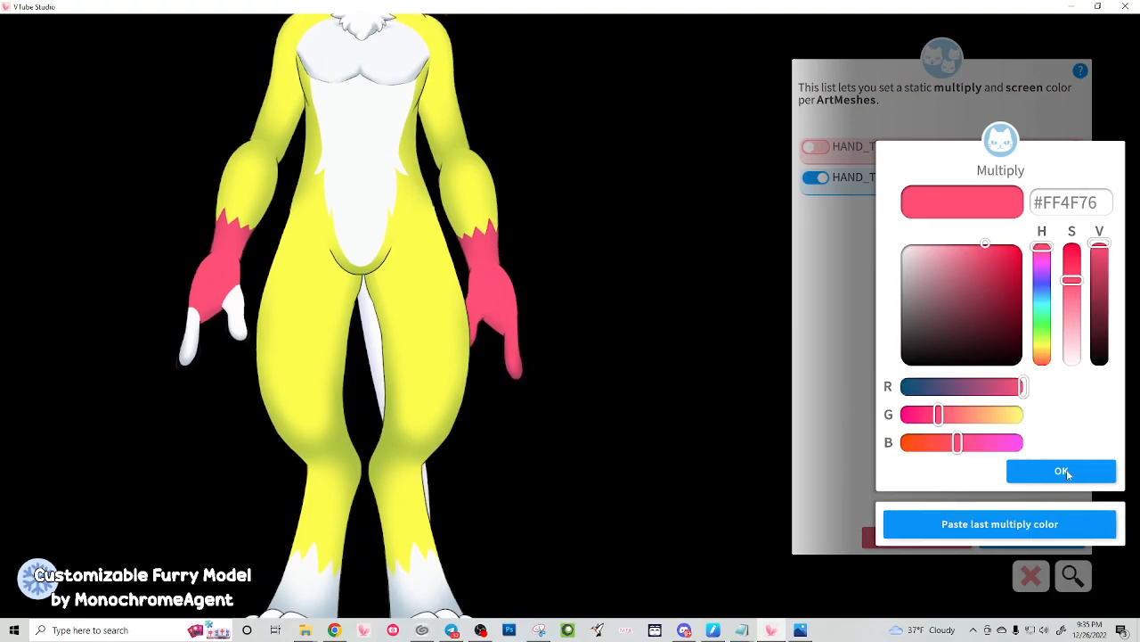
{"action": "left_click", "coordinate": [1067, 469]}
{"action": "left_click", "coordinate": [1060, 470]}
Pick the right thumb on the model and paste the pink multiply color #FF4F76 onto HAND_THUMB_Base_color_R
{"action": "left_click", "coordinate": [220, 303]}
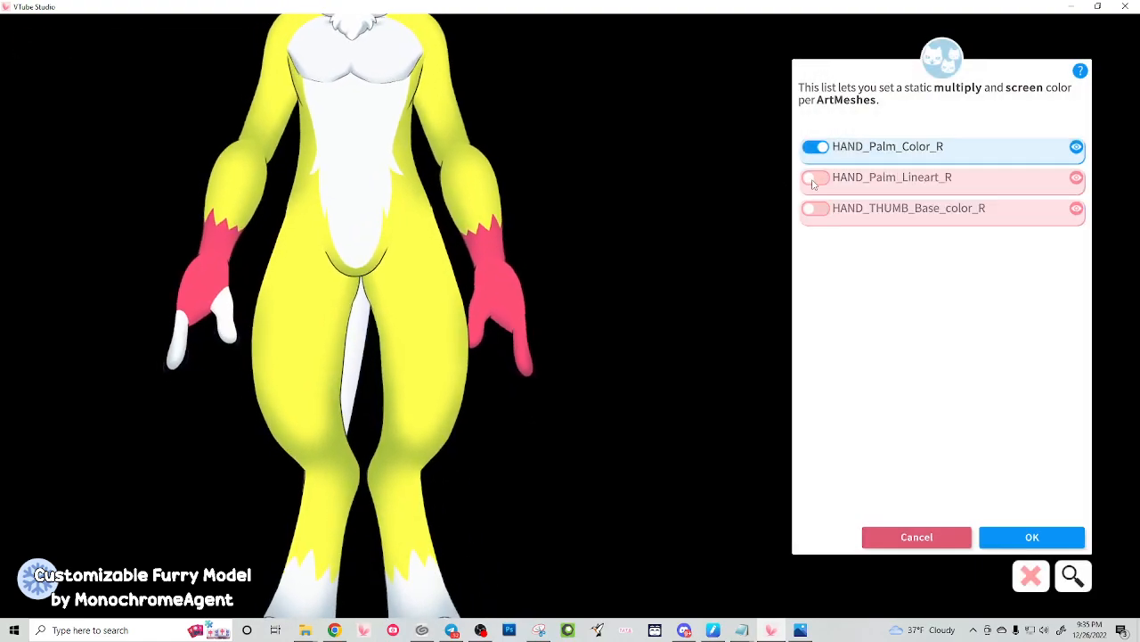
{"action": "left_click", "coordinate": [811, 212]}
{"action": "left_click", "coordinate": [1020, 525]}
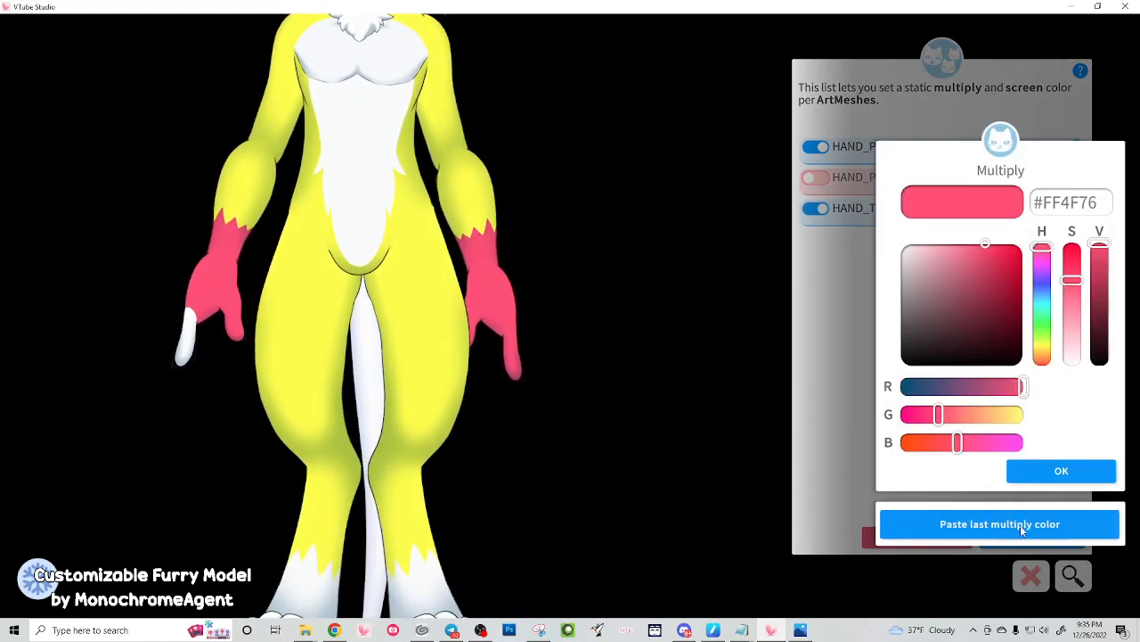
{"action": "left_click", "coordinate": [1047, 478]}
{"action": "left_click", "coordinate": [1042, 472]}
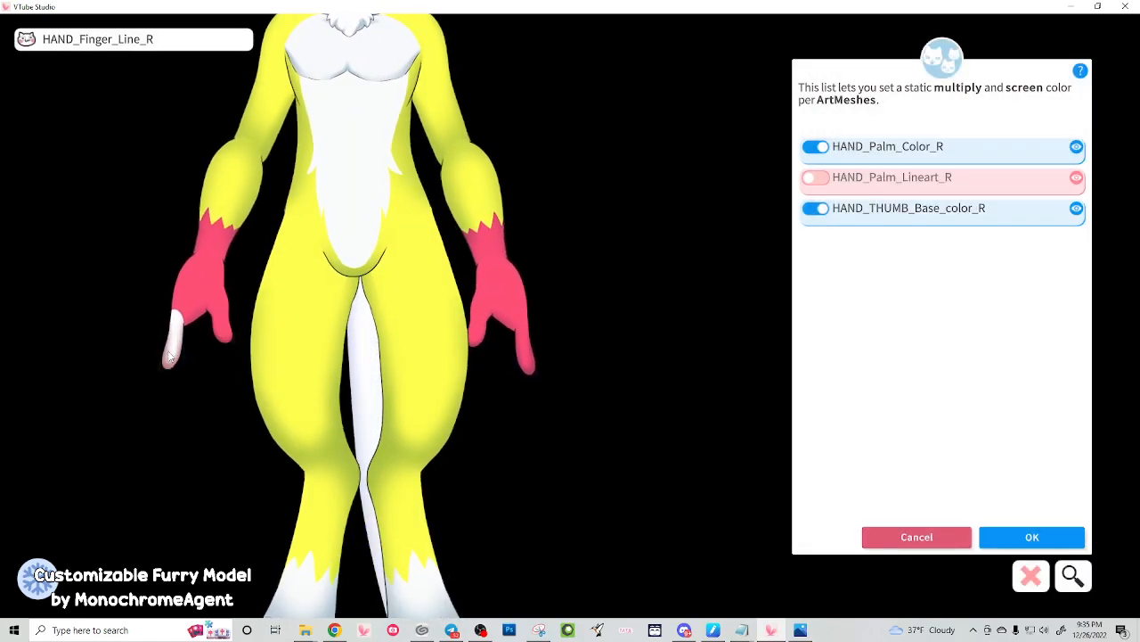
Paste the pink multiply color onto the right hand's HAND_Finger_Color_R and save the ArtMesh color changes
{"action": "left_click", "coordinate": [220, 336]}
{"action": "left_click", "coordinate": [814, 149]}
{"action": "left_click", "coordinate": [1020, 525]}
{"action": "left_click", "coordinate": [1044, 473]}
{"action": "left_click", "coordinate": [1042, 472]}
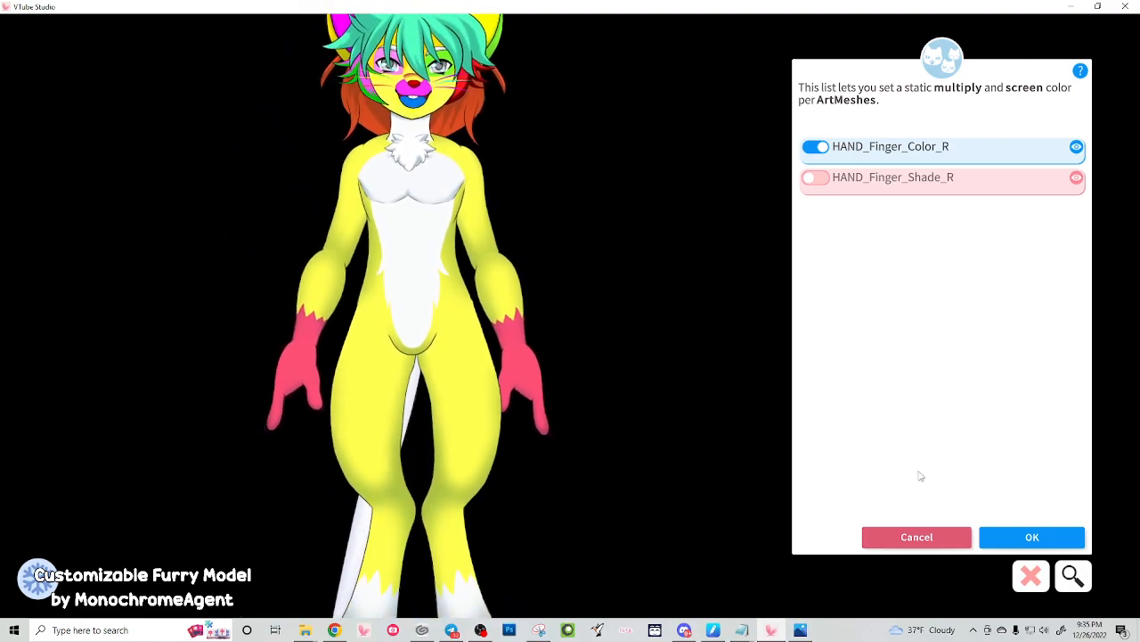
{"action": "left_click", "coordinate": [1034, 537]}
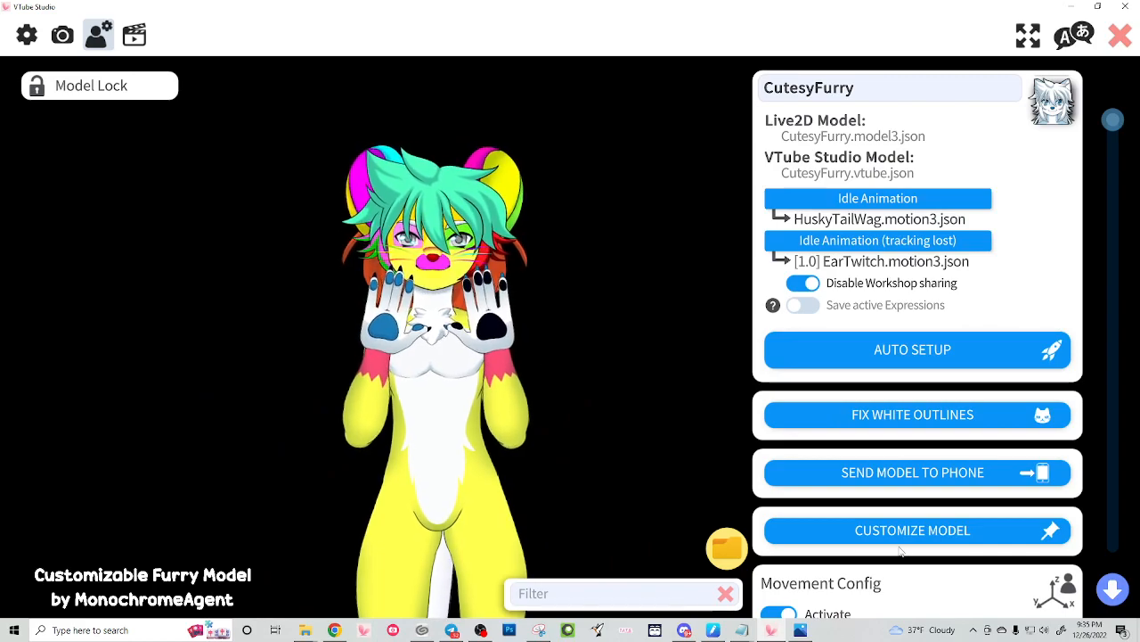
Review the Body Poses hotkeys and preview the Shrug, Conversational, Hands On Hips and Grand Gesture poses, returning to Palms Up
{"action": "left_click", "coordinate": [134, 36]}
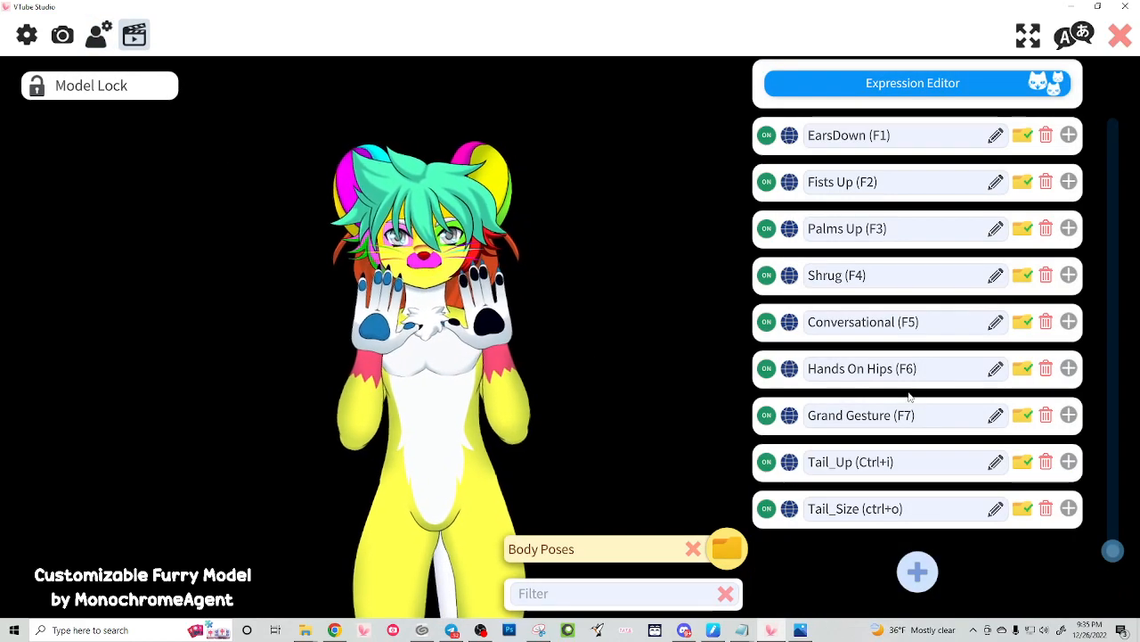
{"action": "scroll", "coordinate": [891, 463], "scroll_direction": "up", "scroll_amount": 2}
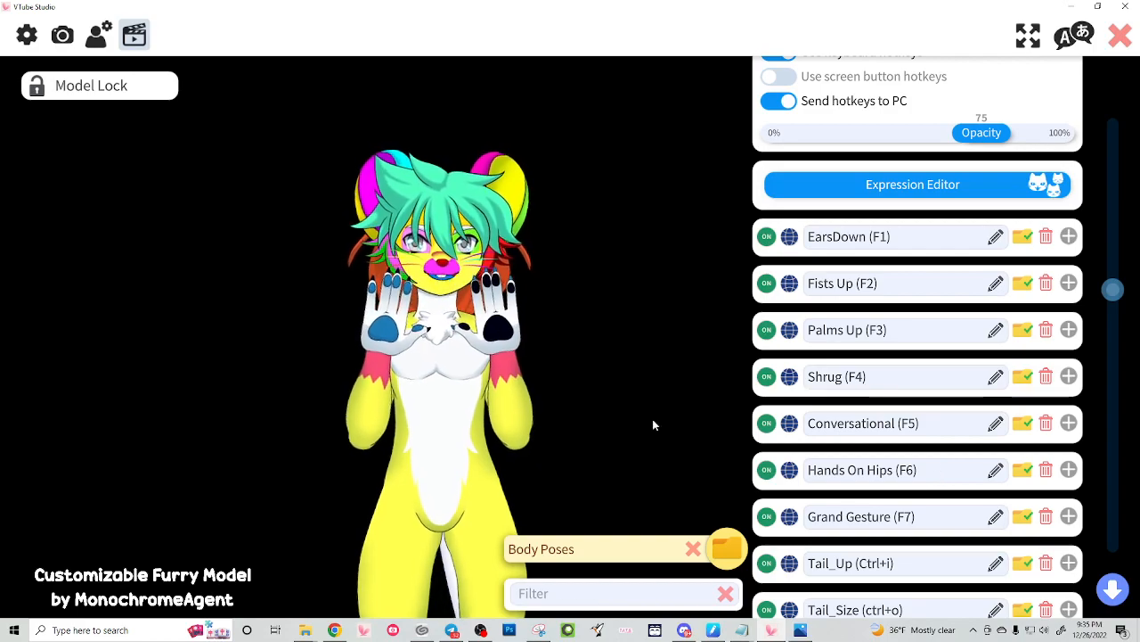
{"action": "scroll", "coordinate": [847, 330], "scroll_direction": "down", "scroll_amount": 2}
{"action": "scroll", "coordinate": [846, 336], "scroll_direction": "up", "scroll_amount": 3}
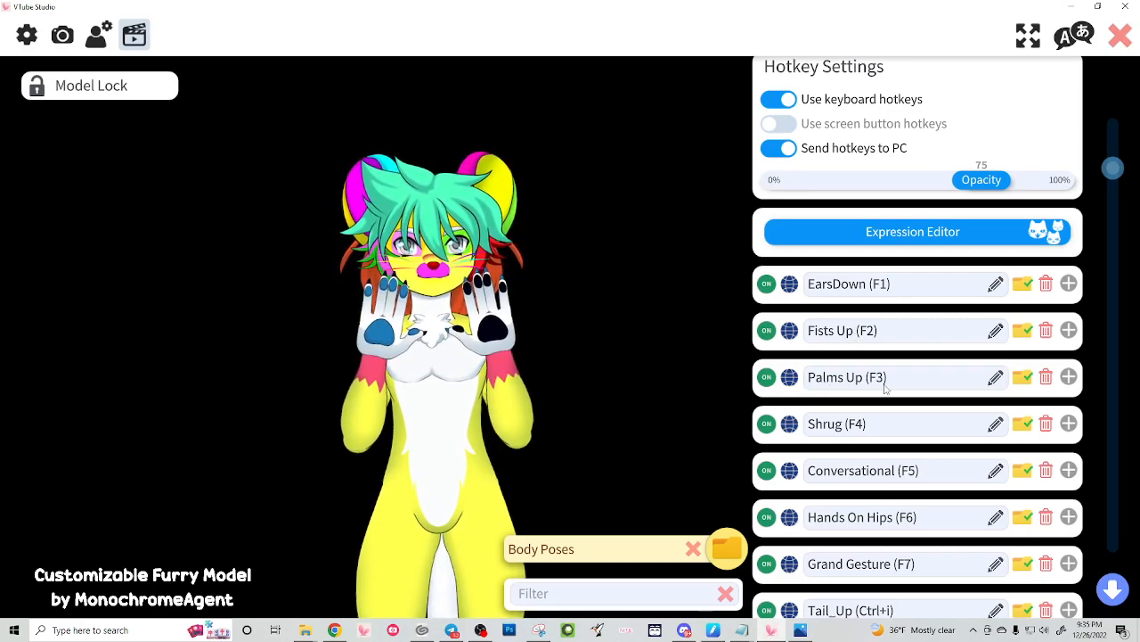
{"action": "key", "text": "F3"}
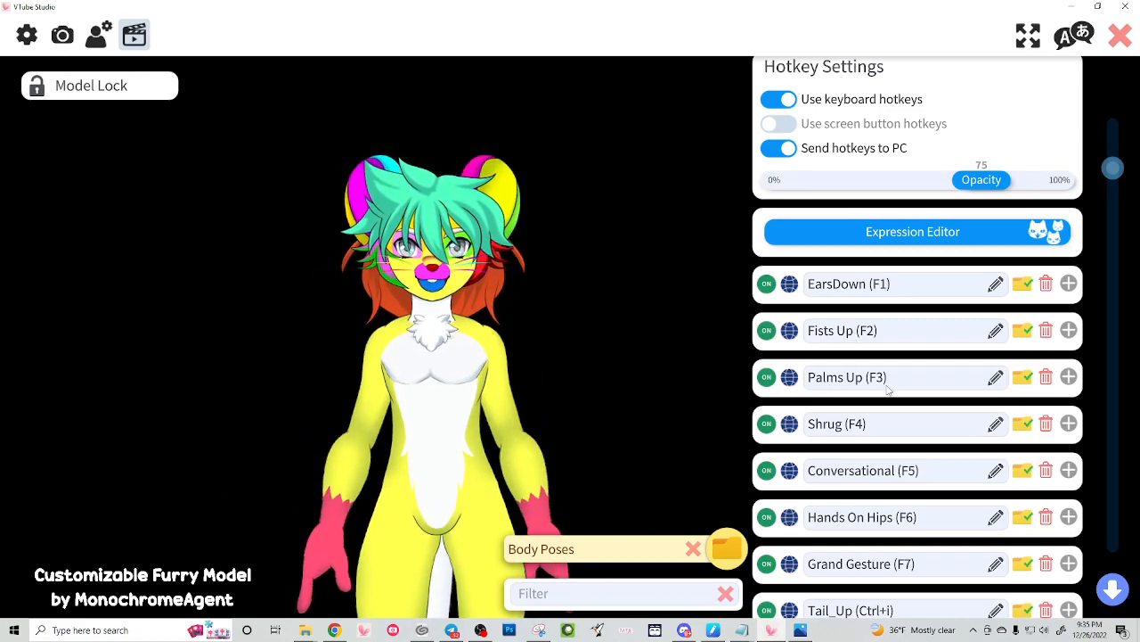
{"action": "key", "text": "F4"}
{"action": "key", "text": "F5"}
{"action": "key", "text": "F6"}
{"action": "key", "text": "F7"}
{"action": "key", "text": "F3"}
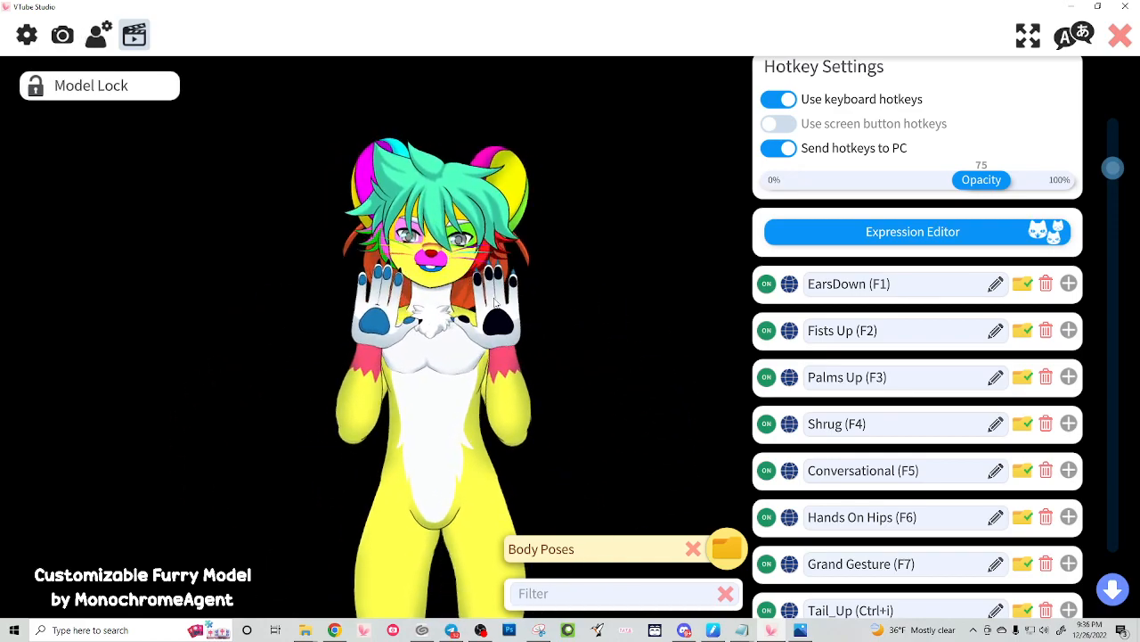
{"action": "scroll", "coordinate": [854, 452], "scroll_direction": "down", "scroll_amount": 5}
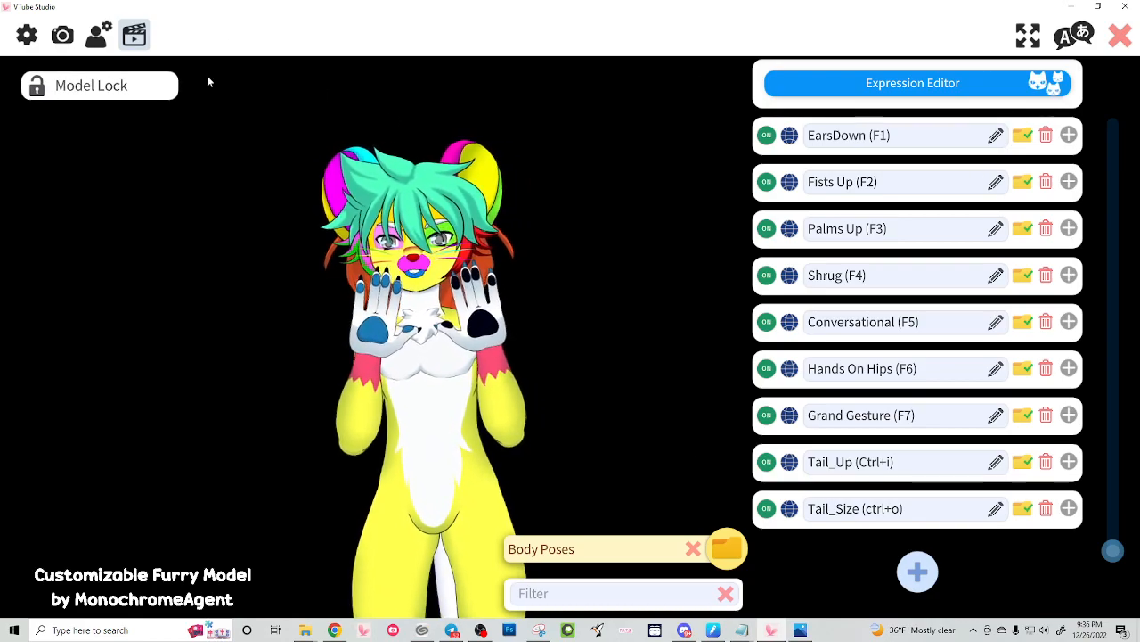
Open the multiply/screen color customization for ArtMeshes, pick the left open palm and paste multiply color #FF4F76 onto HAND_OpenPalm_Color_L
{"action": "left_click", "coordinate": [98, 36]}
{"action": "left_click", "coordinate": [934, 541]}
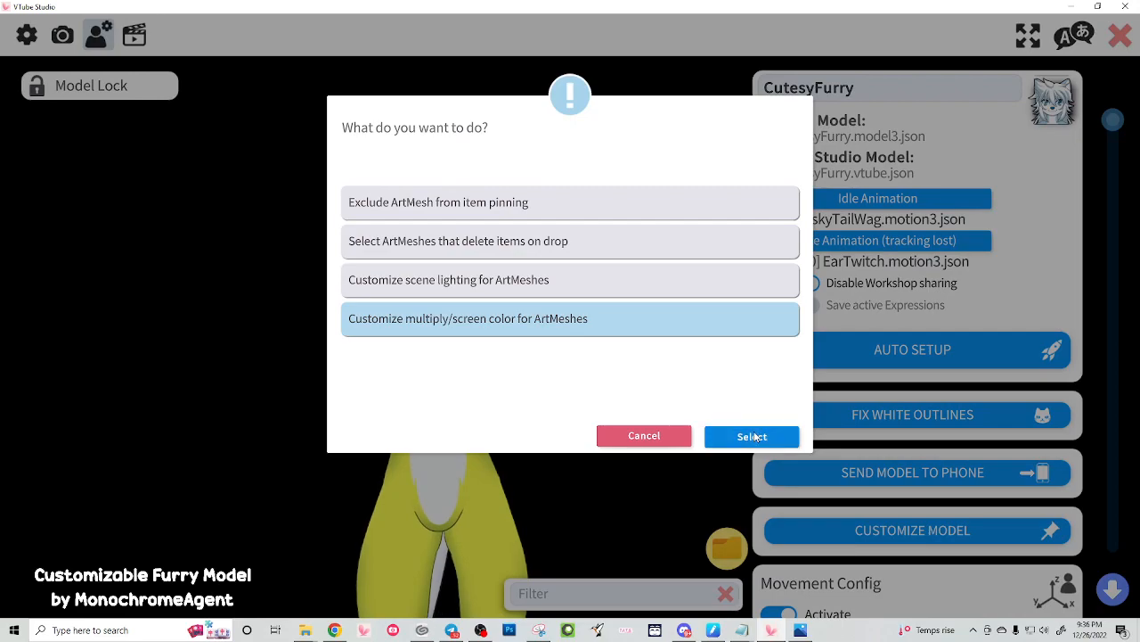
{"action": "left_click", "coordinate": [753, 436]}
{"action": "left_click", "coordinate": [1047, 381]}
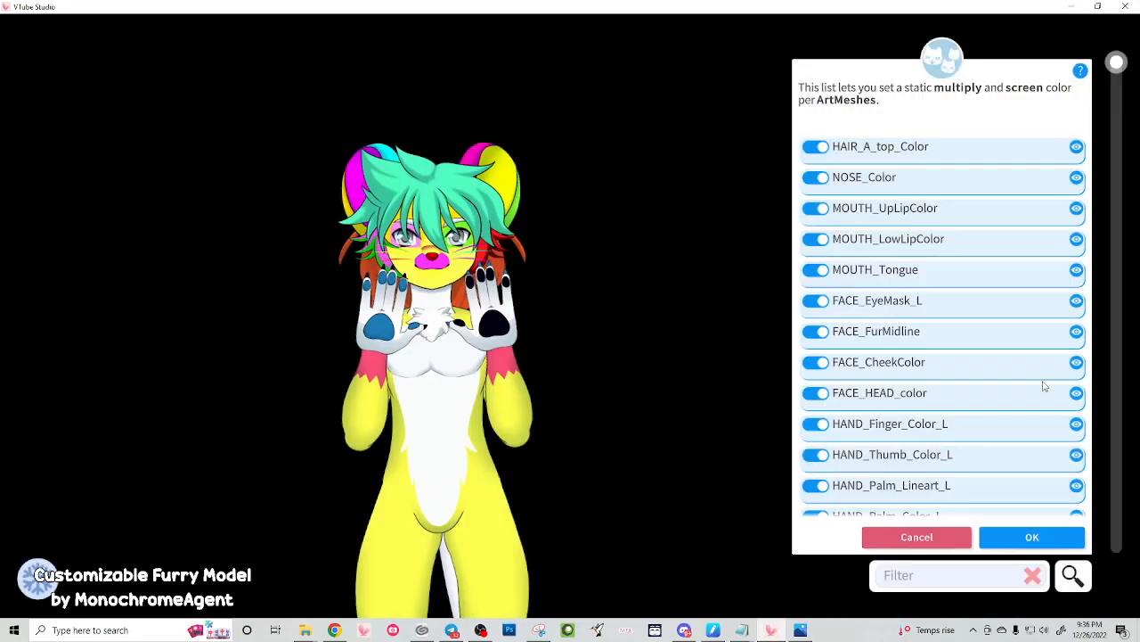
{"action": "left_click", "coordinate": [514, 313]}
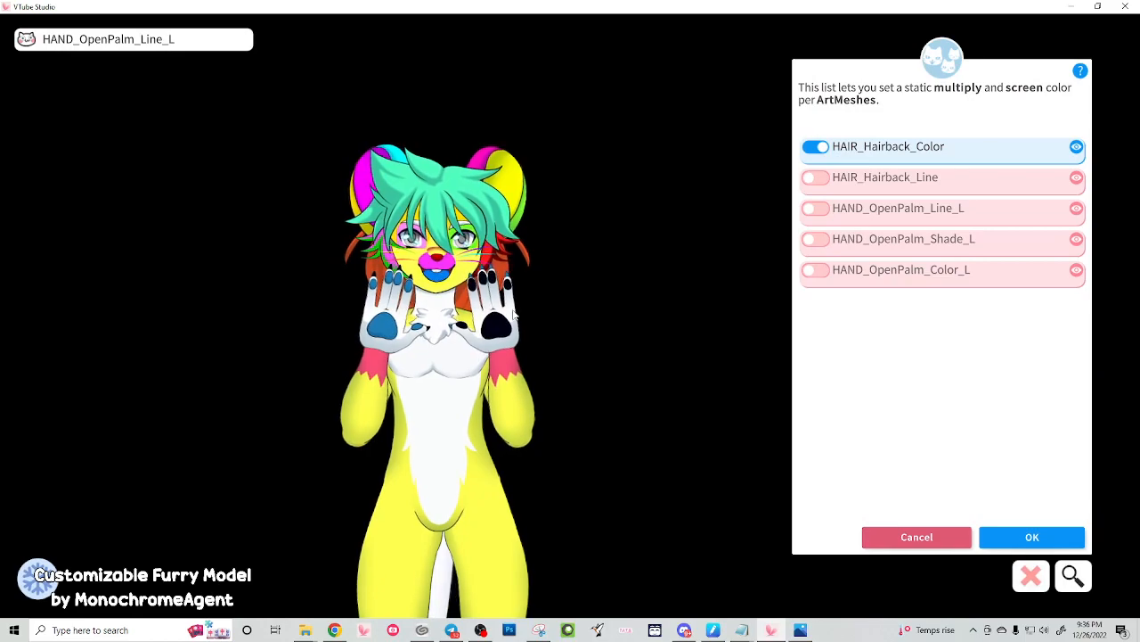
{"action": "left_click", "coordinate": [812, 270]}
{"action": "left_click", "coordinate": [1001, 522]}
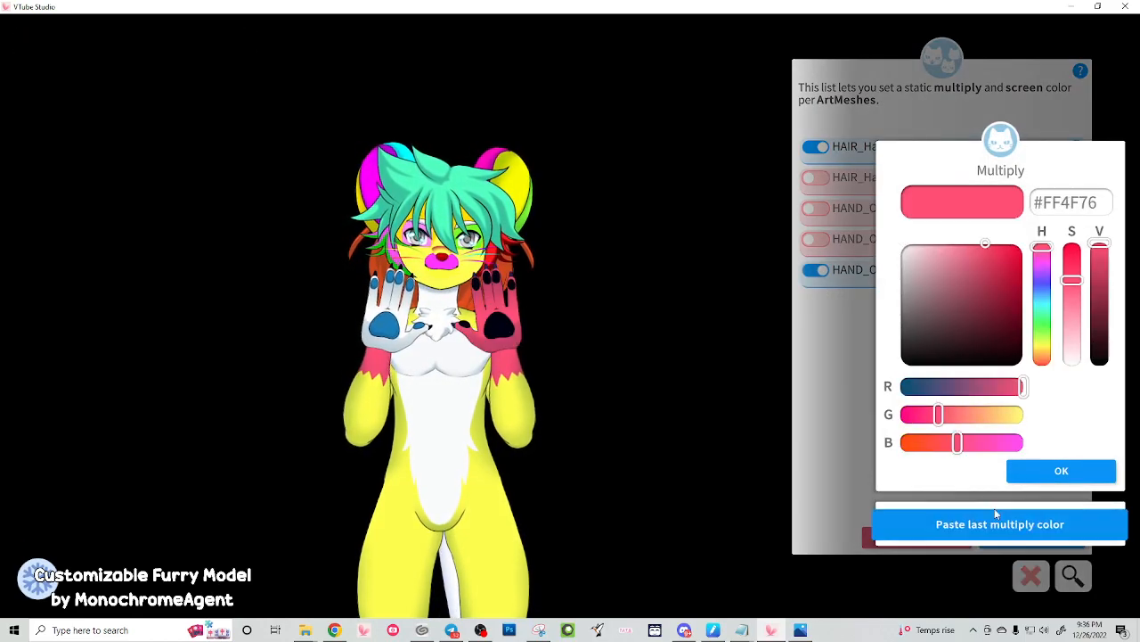
{"action": "left_click", "coordinate": [1056, 472]}
Pick the right open palm on the model and try pasting the pink multiply color onto HAND_OpenPalm_Line_R
{"action": "left_click", "coordinate": [377, 314]}
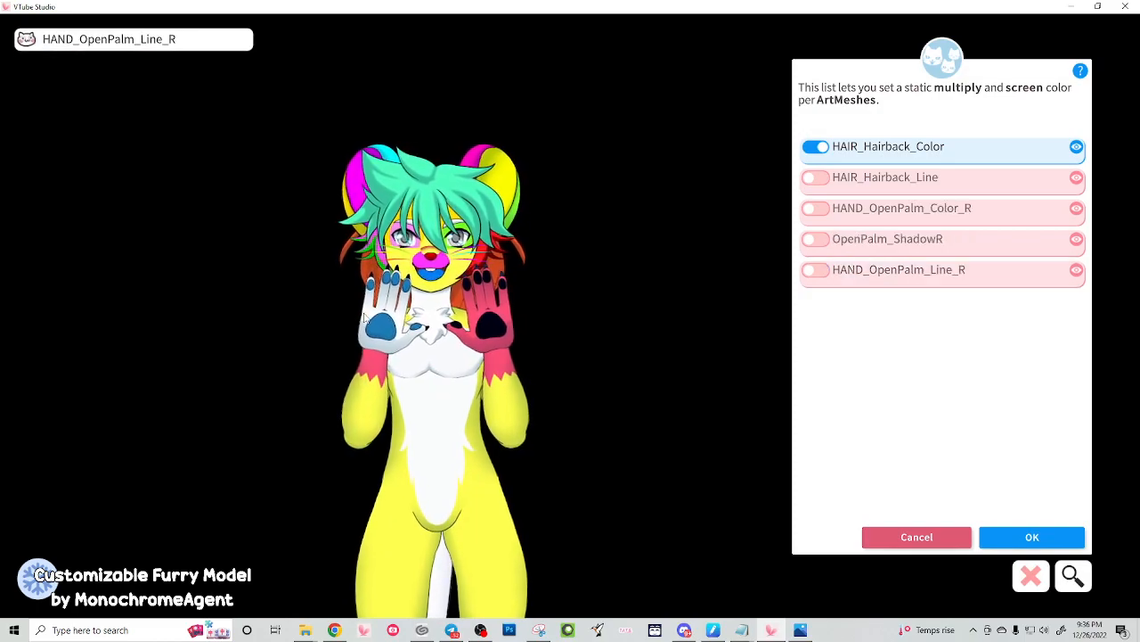
{"action": "left_click", "coordinate": [814, 270]}
{"action": "left_click", "coordinate": [965, 522]}
{"action": "left_click", "coordinate": [1061, 472]}
{"action": "left_click", "coordinate": [1061, 473]}
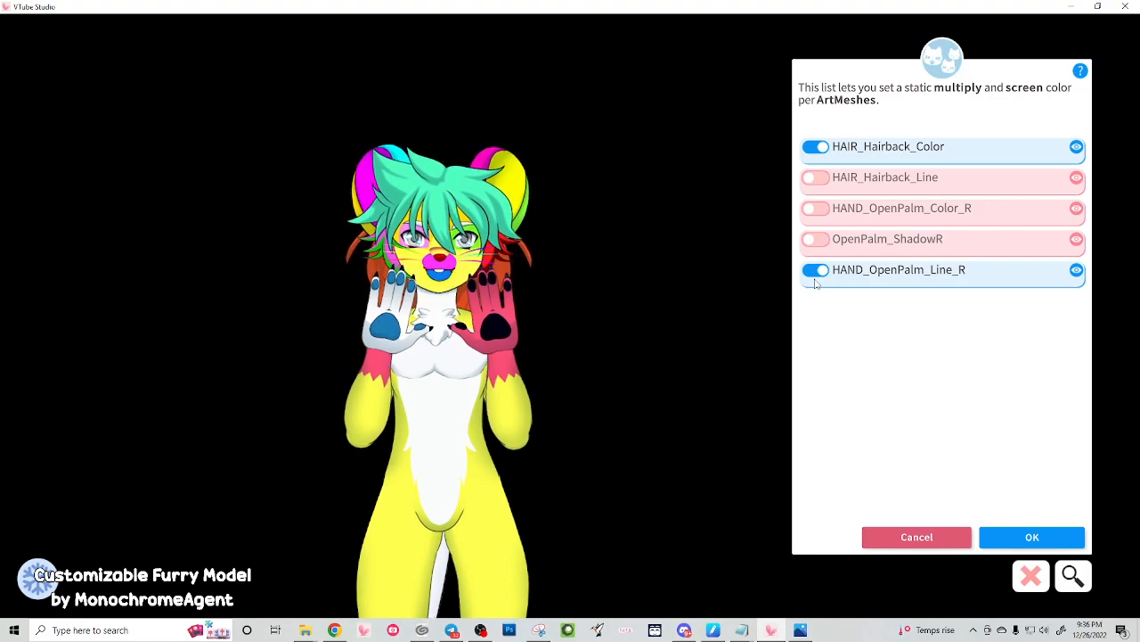
Paste the pink multiply color #FF4F76 onto HAND_OpenPalm_Color_R and keep its screen color black
{"action": "left_click", "coordinate": [815, 208]}
{"action": "left_click", "coordinate": [1000, 524]}
{"action": "left_click", "coordinate": [1061, 472]}
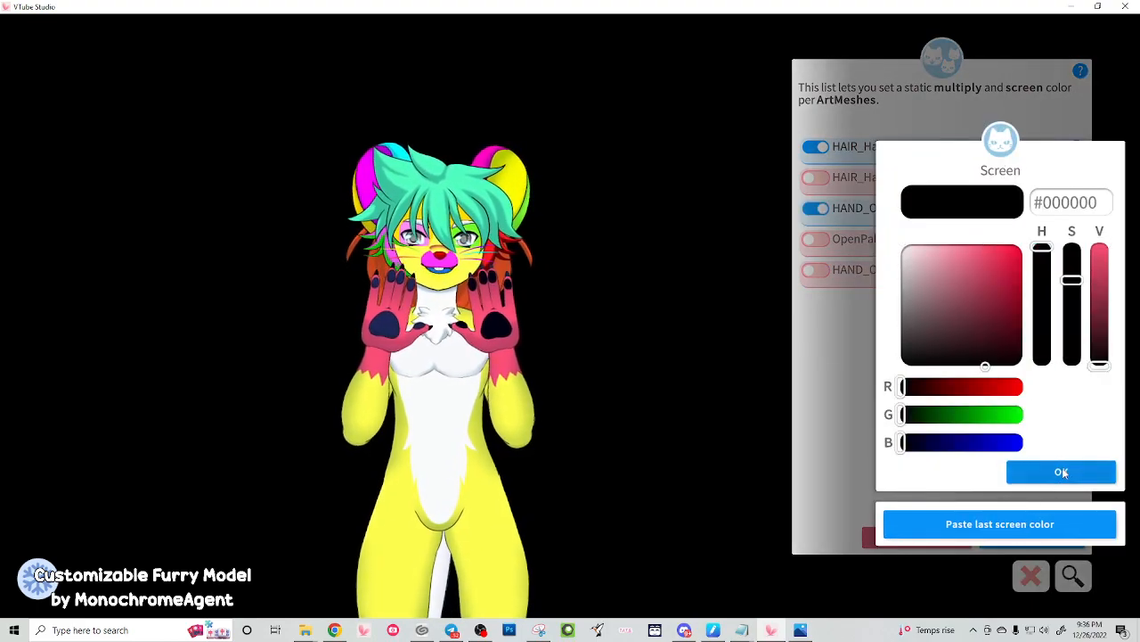
{"action": "left_click", "coordinate": [1062, 472]}
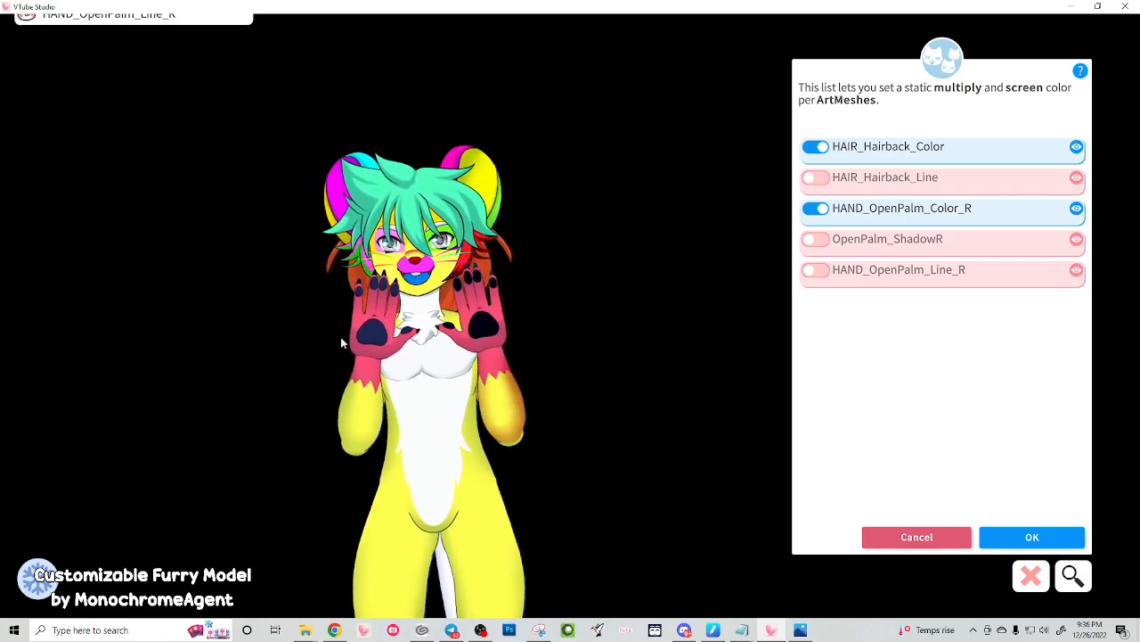
Bring the full body into view and pick the rat tail on the model to list its ArtMeshes
{"action": "left_click", "coordinate": [656, 356]}
{"action": "scroll", "coordinate": [662, 369], "scroll_direction": "down", "scroll_amount": 5}
{"action": "left_click_drag", "start_coordinate": [604, 370], "coordinate": [599, 305]}
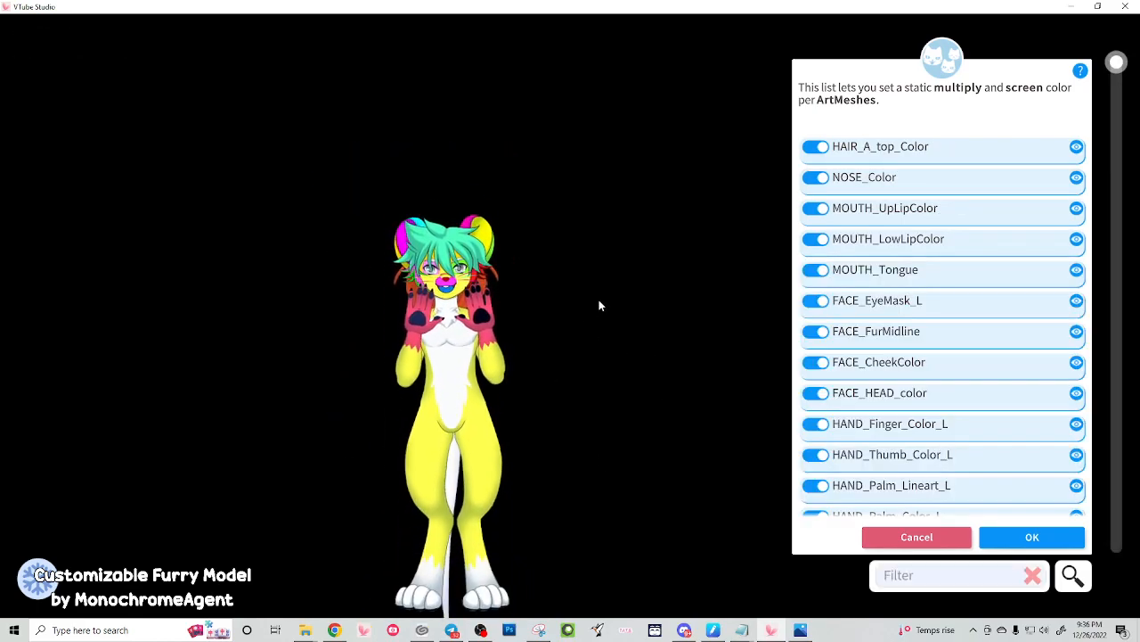
{"action": "left_click", "coordinate": [457, 434]}
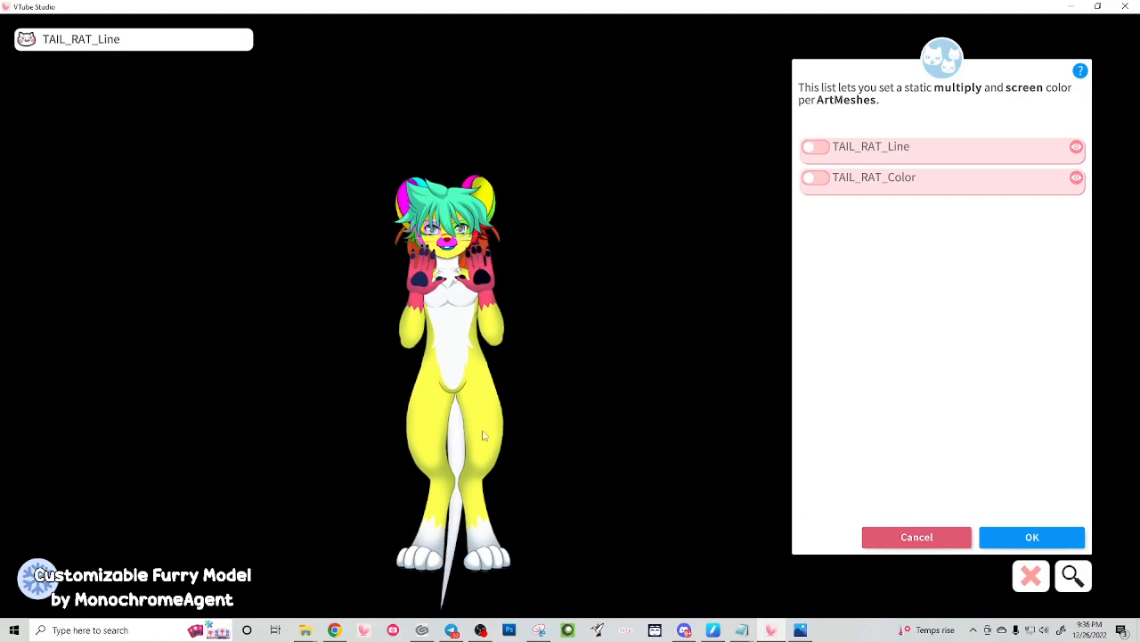
Try the light pink multiply color #FFAFC1 on TAIL_RAT_Color, then disable the ArtMesh's custom color
{"action": "left_click", "coordinate": [815, 177]}
{"action": "left_click", "coordinate": [939, 246]}
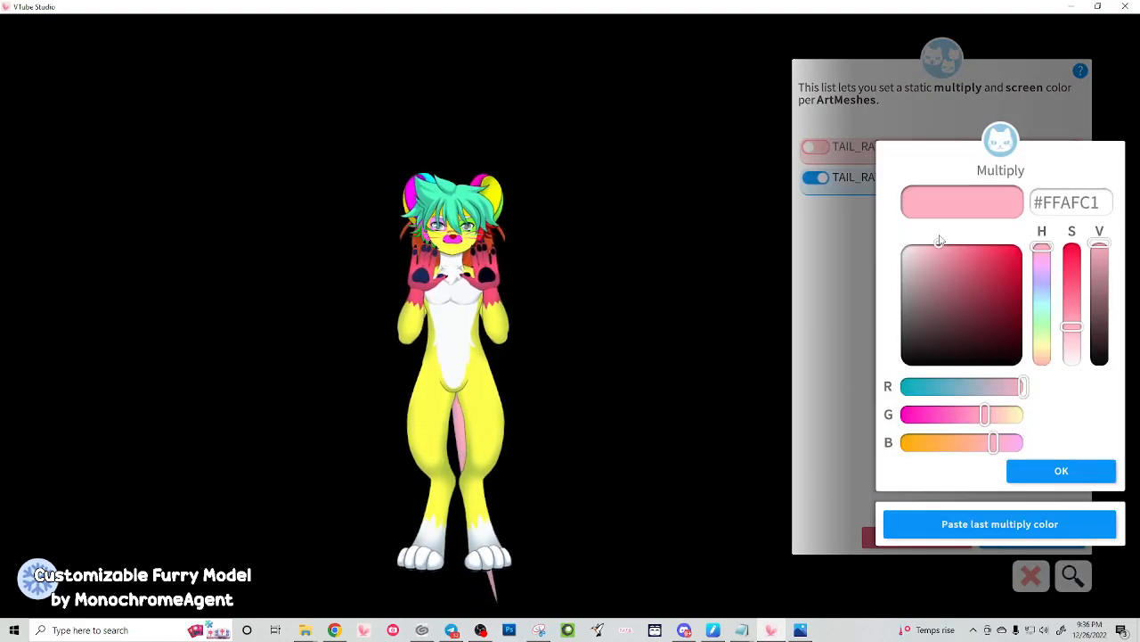
{"action": "left_click", "coordinate": [1049, 474]}
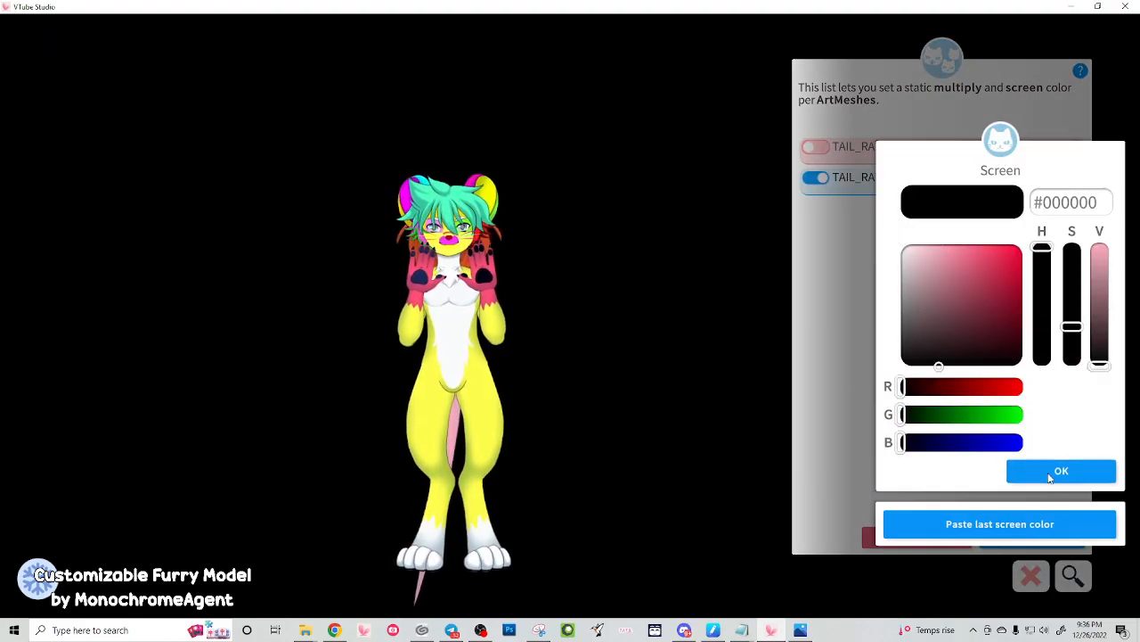
{"action": "left_click", "coordinate": [985, 415]}
{"action": "left_click_drag", "start_coordinate": [986, 414], "coordinate": [906, 436]}
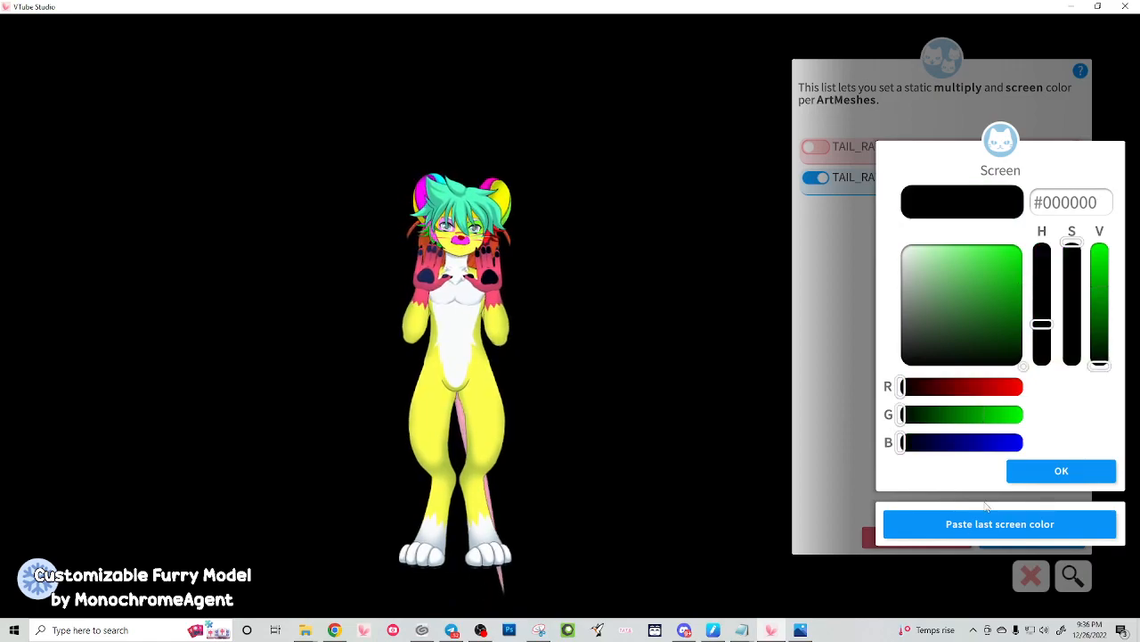
{"action": "left_click", "coordinate": [1060, 470]}
{"action": "left_click", "coordinate": [817, 179]}
Enable custom color on TAIL_RAT_Color and set its multiply color to pink #FF6091
{"action": "left_click", "coordinate": [818, 179]}
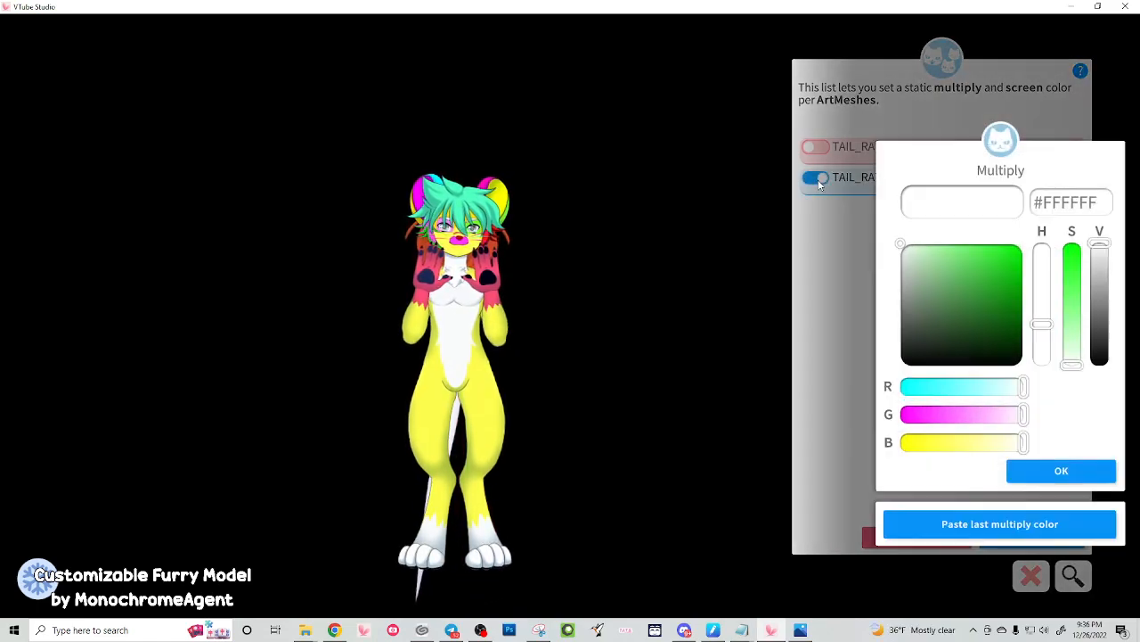
{"action": "mouse_move", "coordinate": [955, 412]}
{"action": "left_mouse_down"}
{"action": "mouse_move", "coordinate": [914, 415]}
{"action": "mouse_move", "coordinate": [952, 424]}
{"action": "left_mouse_up"}
{"action": "left_click", "coordinate": [971, 443]}
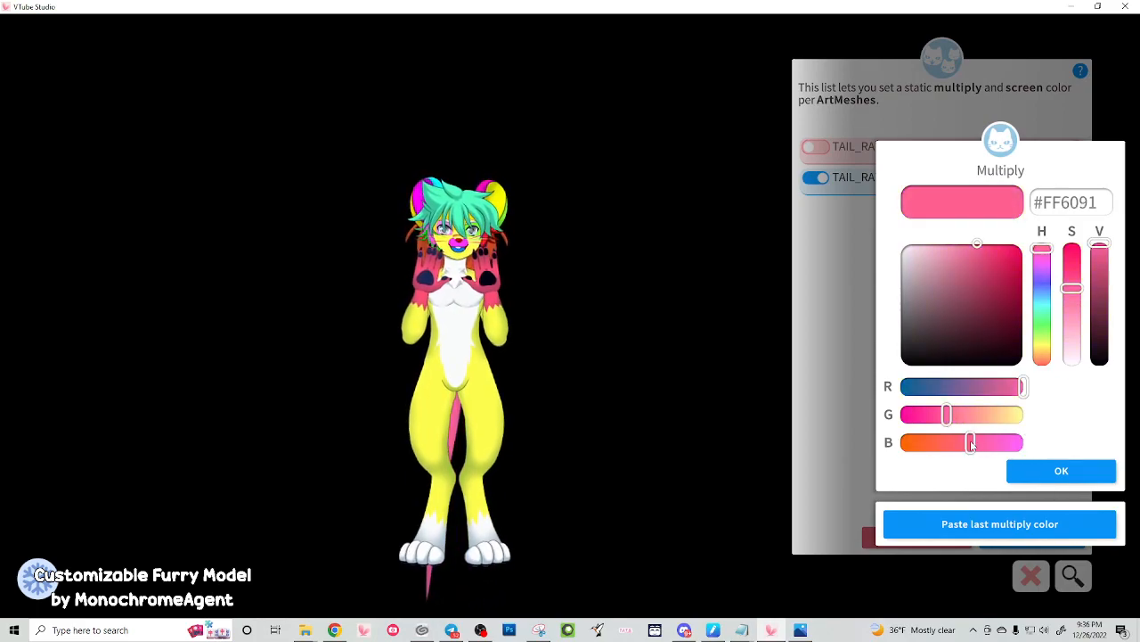
{"action": "left_click", "coordinate": [1049, 467]}
{"action": "left_click", "coordinate": [1049, 467]}
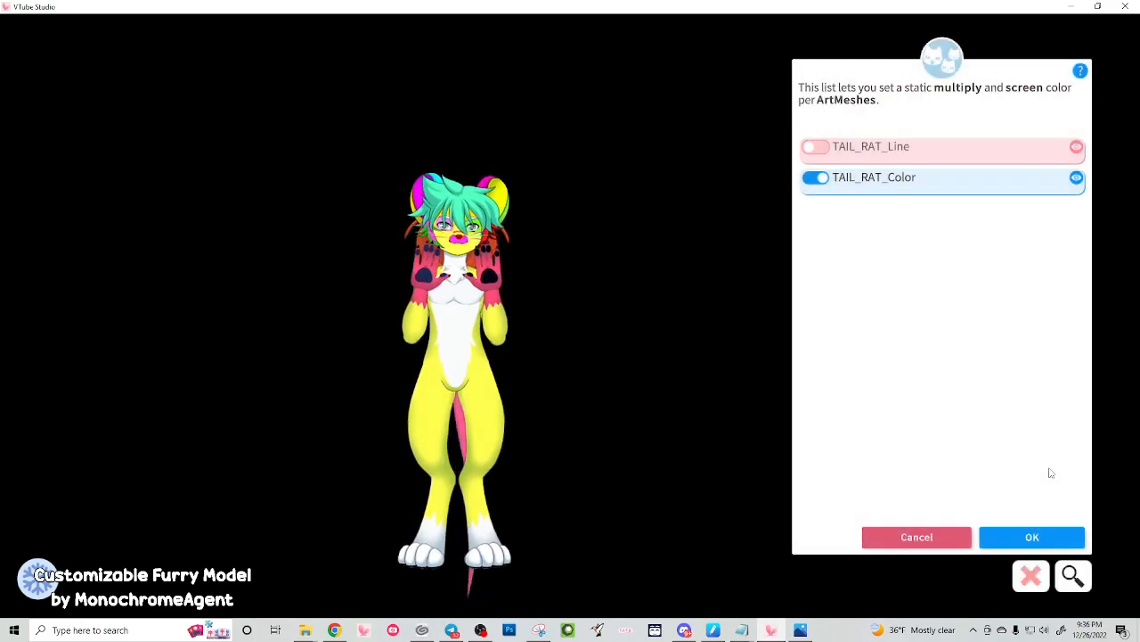
Clear the tail selection, filter the ArtMeshes by BROW_ and set the multiply color of BROW_color_L to #EA195A
{"action": "scroll", "coordinate": [489, 201], "scroll_direction": "up", "scroll_amount": 10}
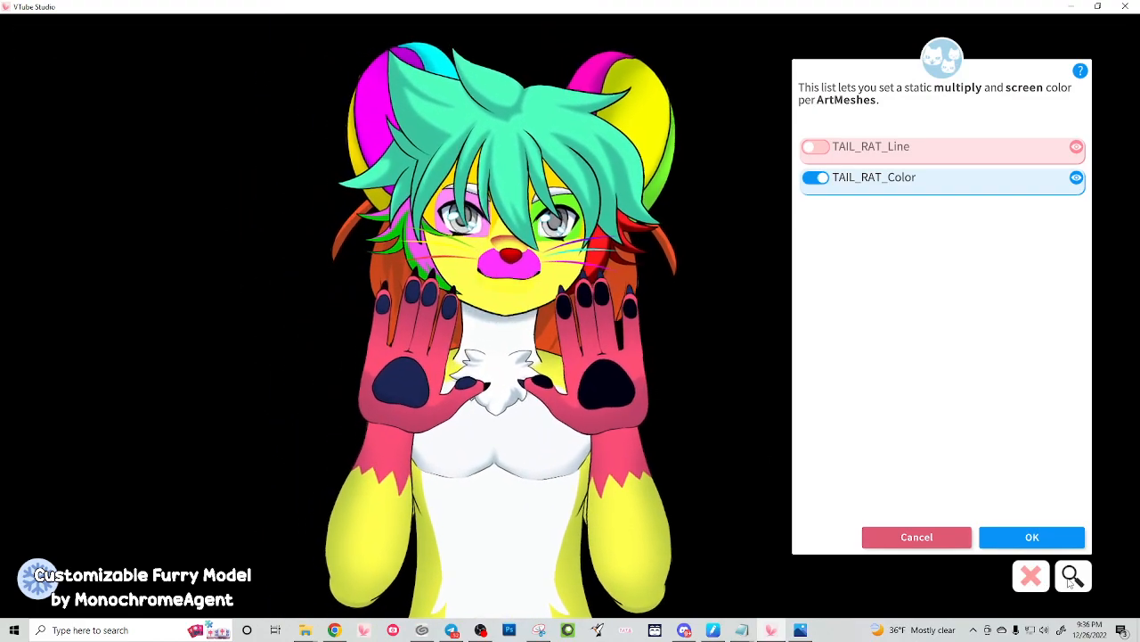
{"action": "left_click", "coordinate": [1039, 580]}
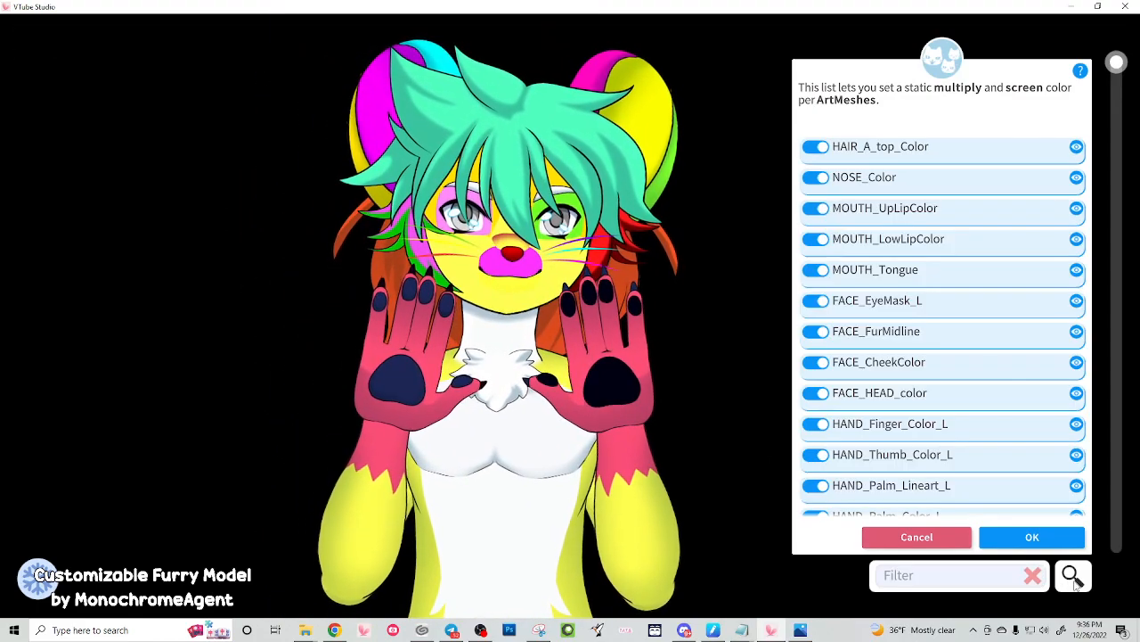
{"action": "left_click", "coordinate": [994, 581]}
{"action": "type", "text": "BROW_"}
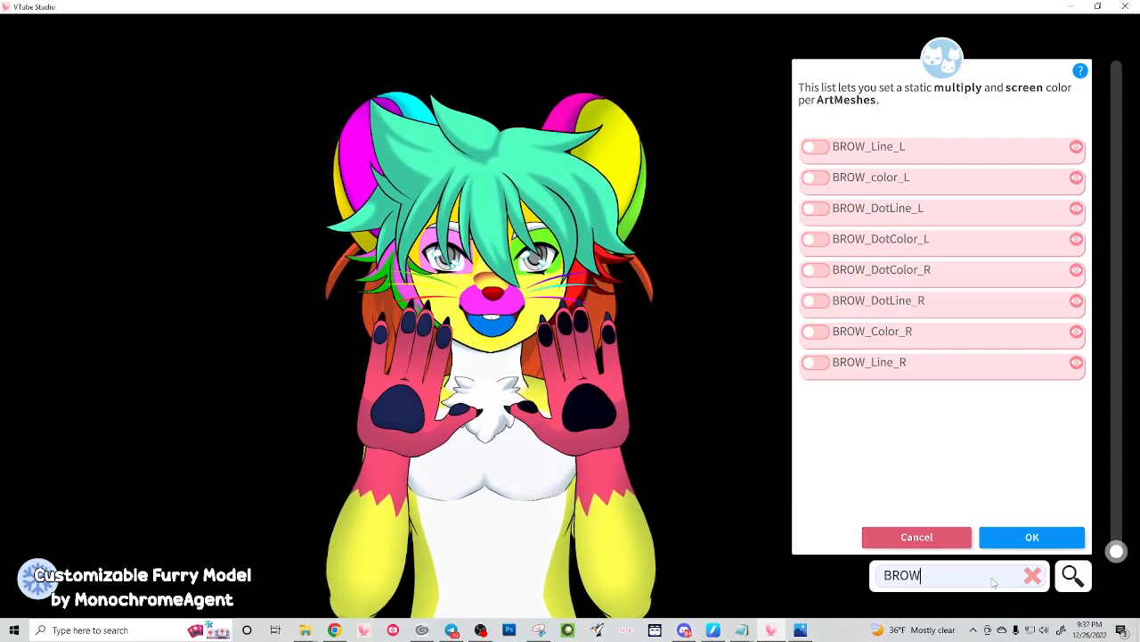
{"action": "left_click", "coordinate": [816, 177]}
{"action": "left_click_drag", "start_coordinate": [992, 316], "coordinate": [1012, 256]}
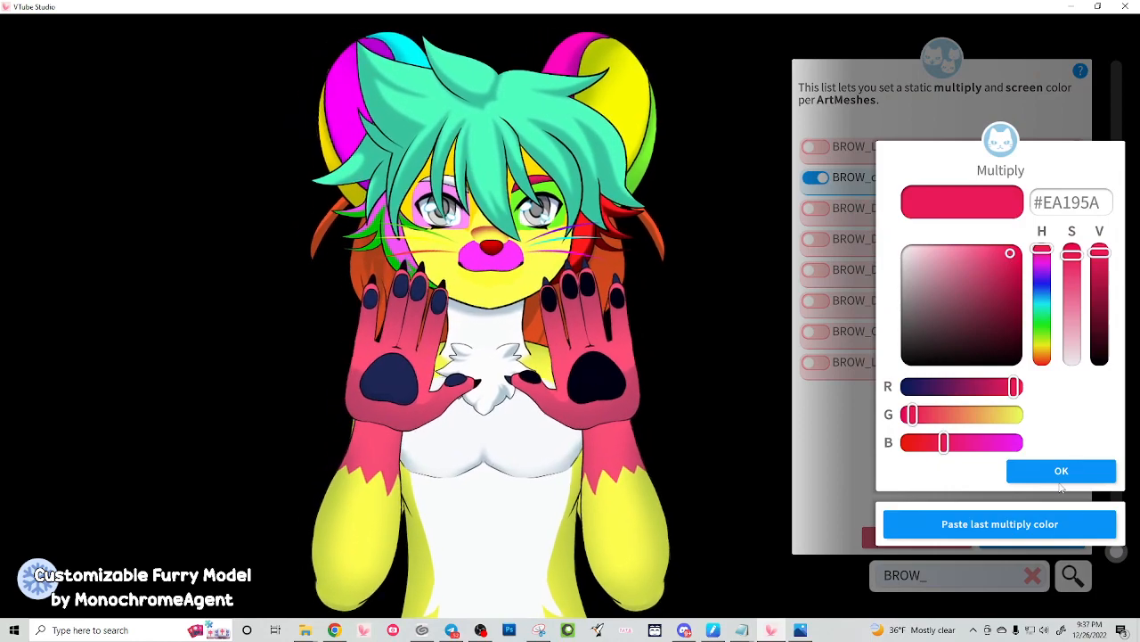
{"action": "left_click", "coordinate": [1061, 470]}
{"action": "left_click", "coordinate": [1061, 470]}
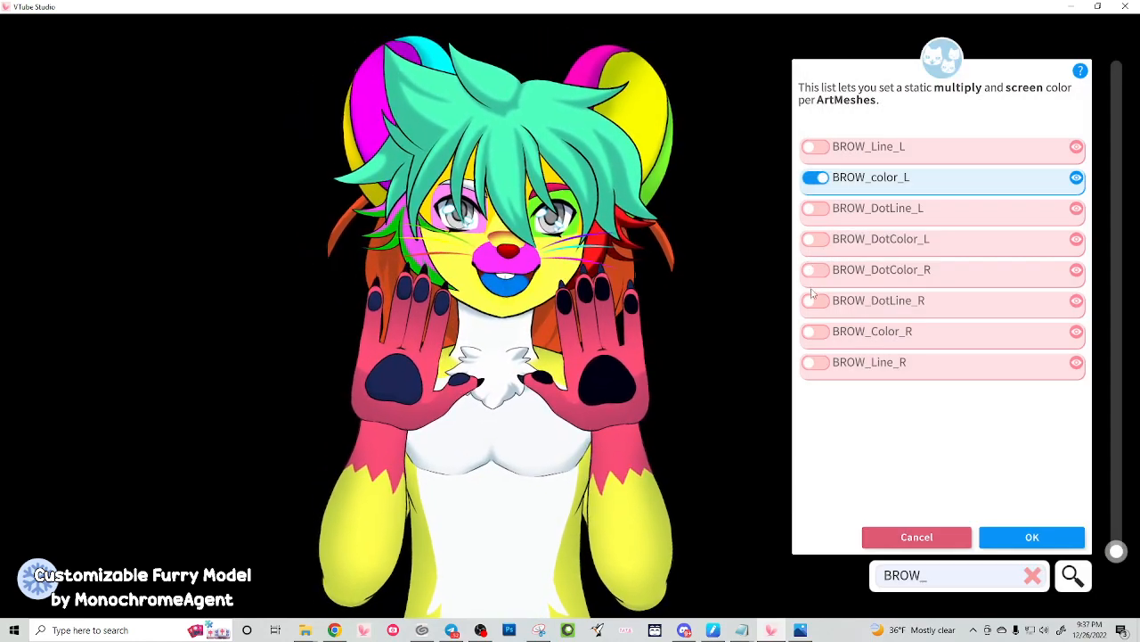
Try pasting the multiply color #EA195A onto BROW_Line_R
{"action": "left_click", "coordinate": [809, 366]}
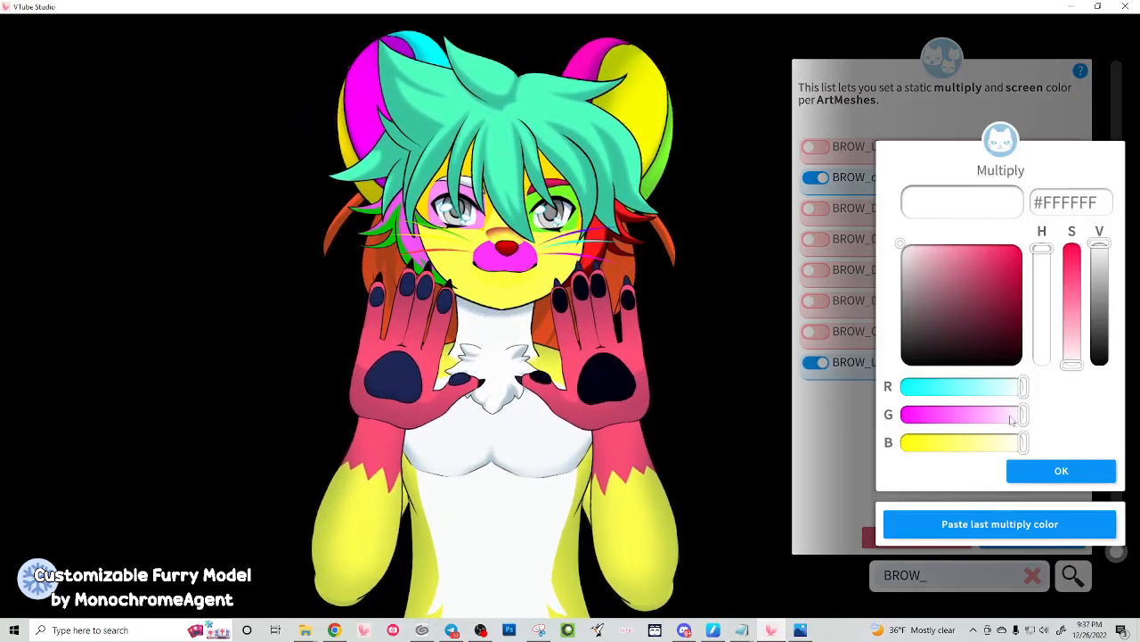
{"action": "left_click", "coordinate": [978, 526]}
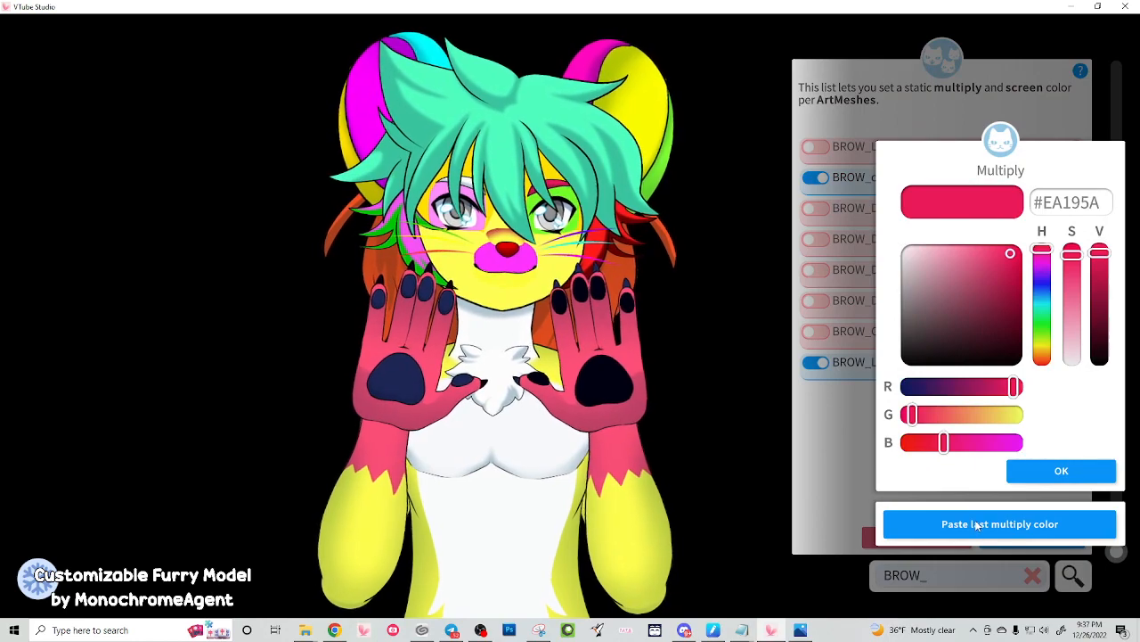
{"action": "left_click", "coordinate": [1047, 480]}
{"action": "left_click", "coordinate": [1039, 466]}
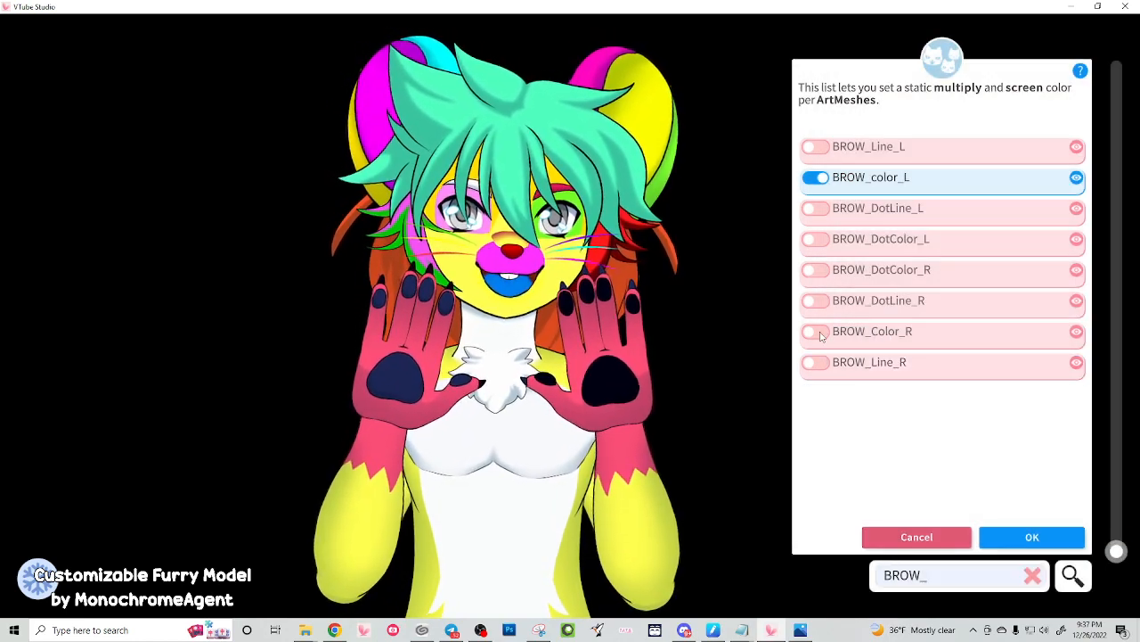
Paste the multiply color #EA195A onto BROW_Color_R
{"action": "left_click", "coordinate": [820, 334]}
{"action": "left_click", "coordinate": [992, 525]}
{"action": "left_click", "coordinate": [1054, 478]}
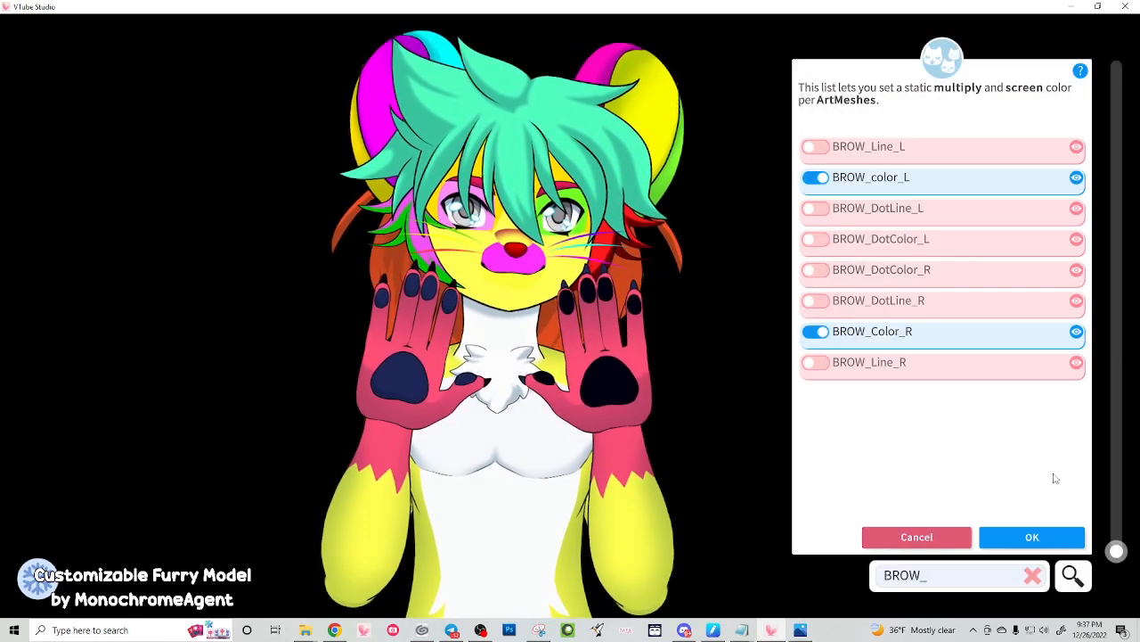
Paste the multiply color #EA195A onto both brow dots, BROW_DotColor_L and BROW_DotColor_R
{"action": "left_click", "coordinate": [817, 240]}
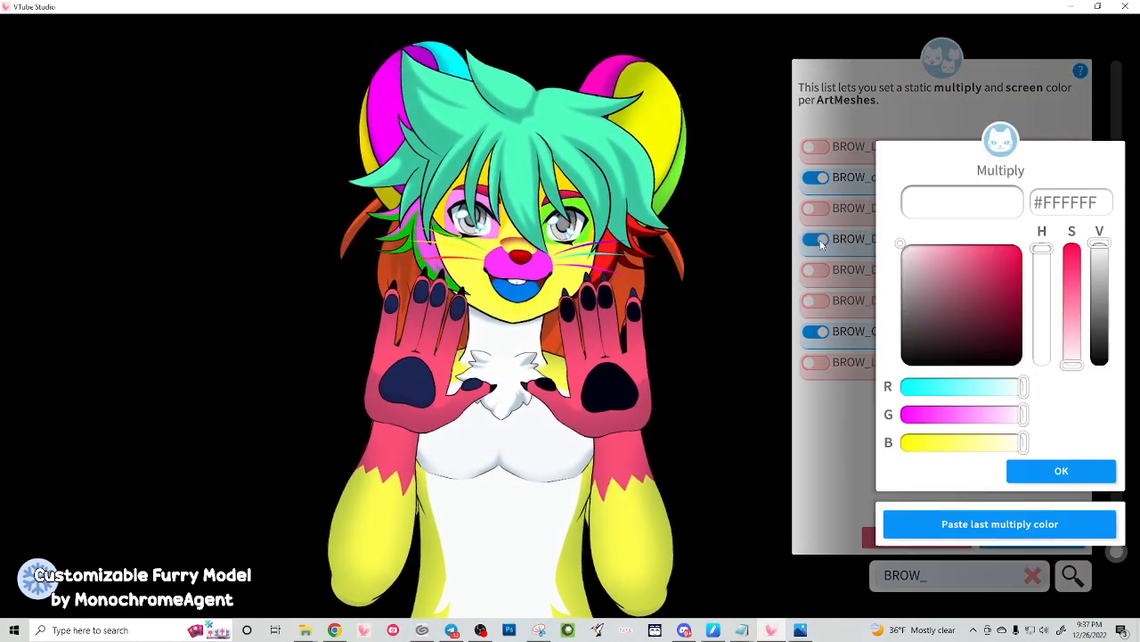
{"action": "left_click", "coordinate": [1000, 524]}
{"action": "left_click", "coordinate": [1051, 470]}
{"action": "left_click", "coordinate": [1051, 470]}
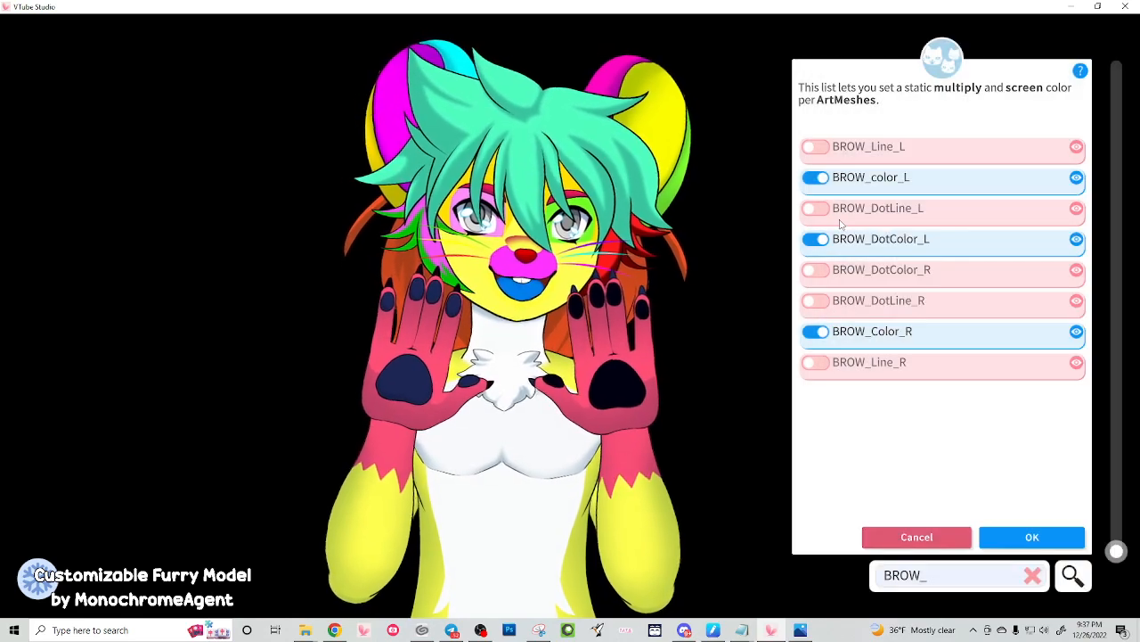
{"action": "left_click", "coordinate": [817, 269]}
{"action": "left_click", "coordinate": [1000, 524]}
{"action": "left_click", "coordinate": [1044, 472]}
{"action": "left_click", "coordinate": [1042, 472]}
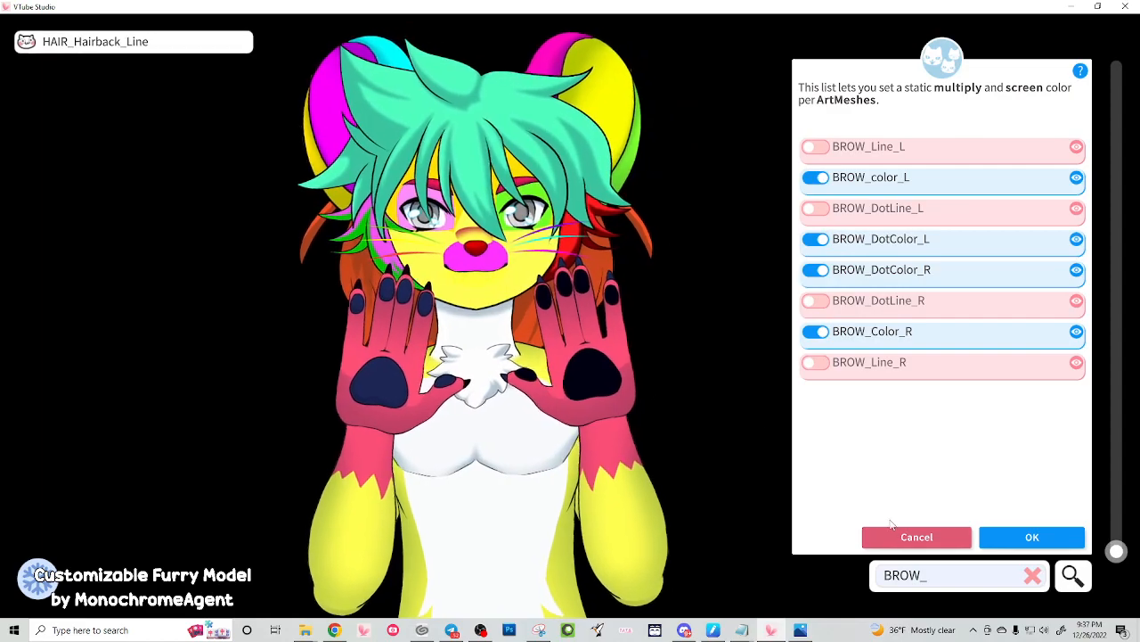
Filter the ArtMeshes by EYE_ and give EYE_Pupil_L the multiply color #FF00FF and the screen color #FFFFFF
{"action": "scroll", "coordinate": [557, 263], "scroll_direction": "up", "scroll_amount": 5}
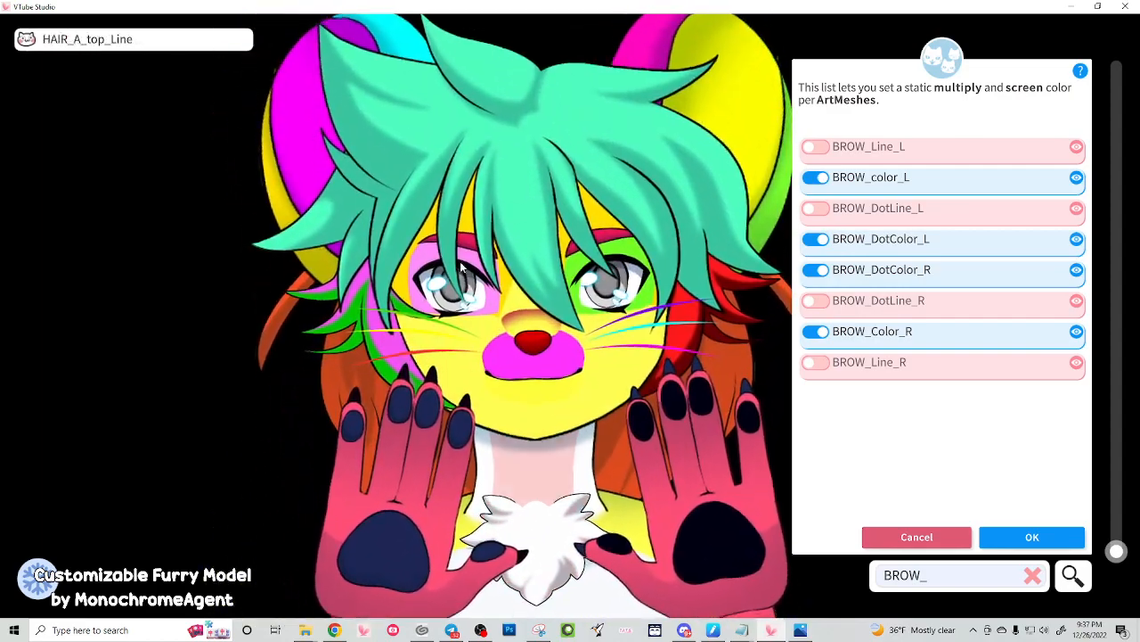
{"action": "left_click", "coordinate": [947, 579]}
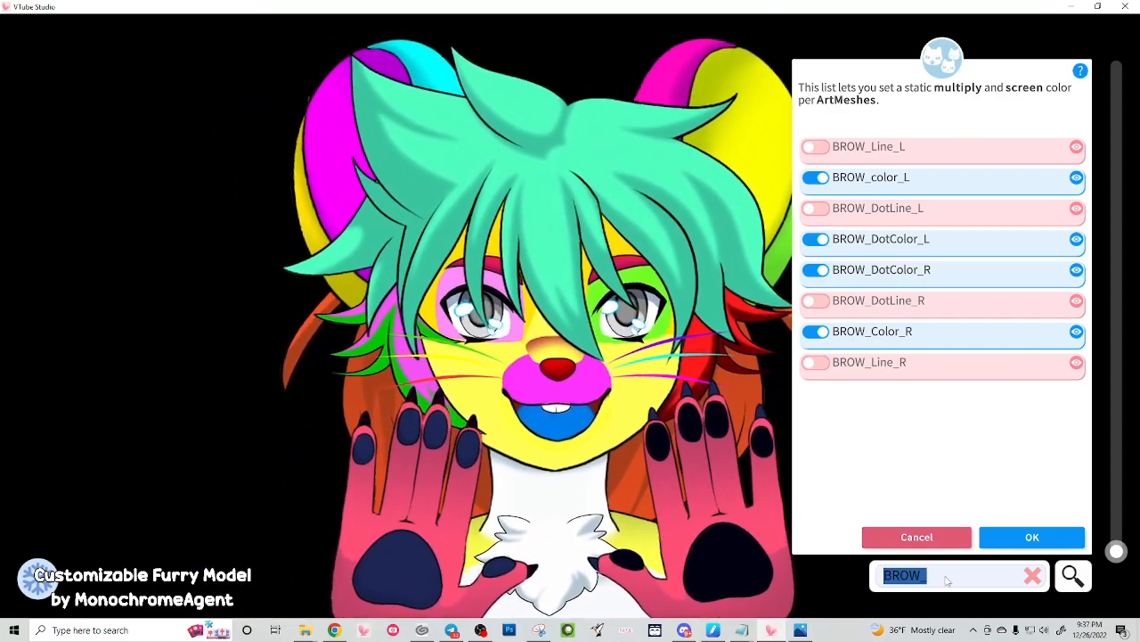
{"action": "type", "text": "EYE_"}
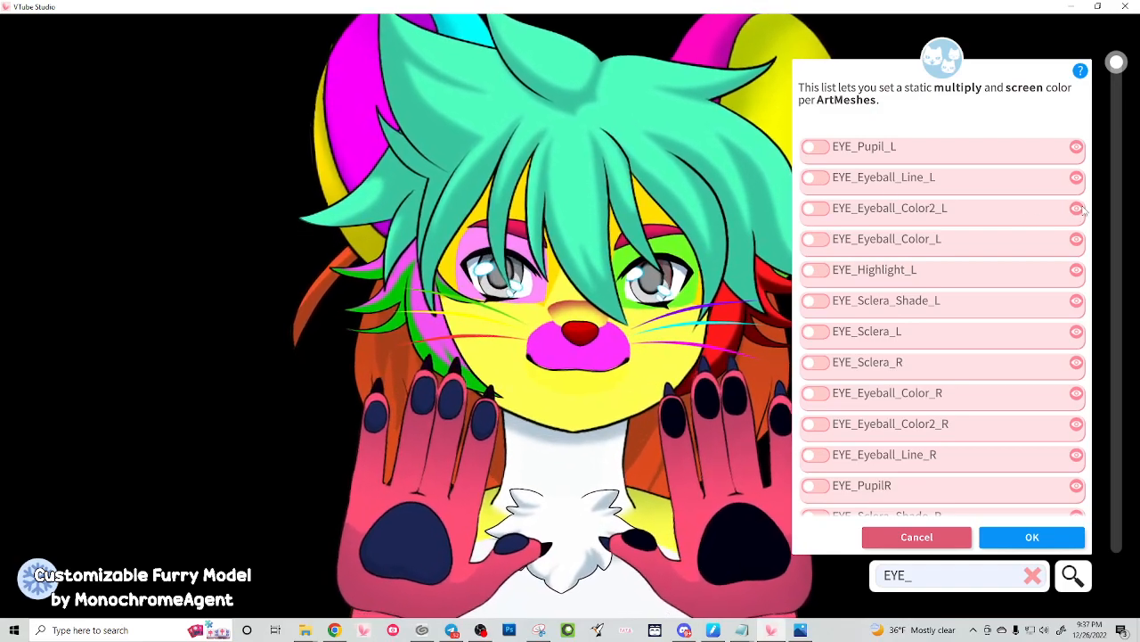
{"action": "left_click", "coordinate": [811, 154]}
{"action": "left_click_drag", "start_coordinate": [962, 264], "coordinate": [1001, 243]}
{"action": "left_click_drag", "start_coordinate": [997, 443], "coordinate": [1050, 449]}
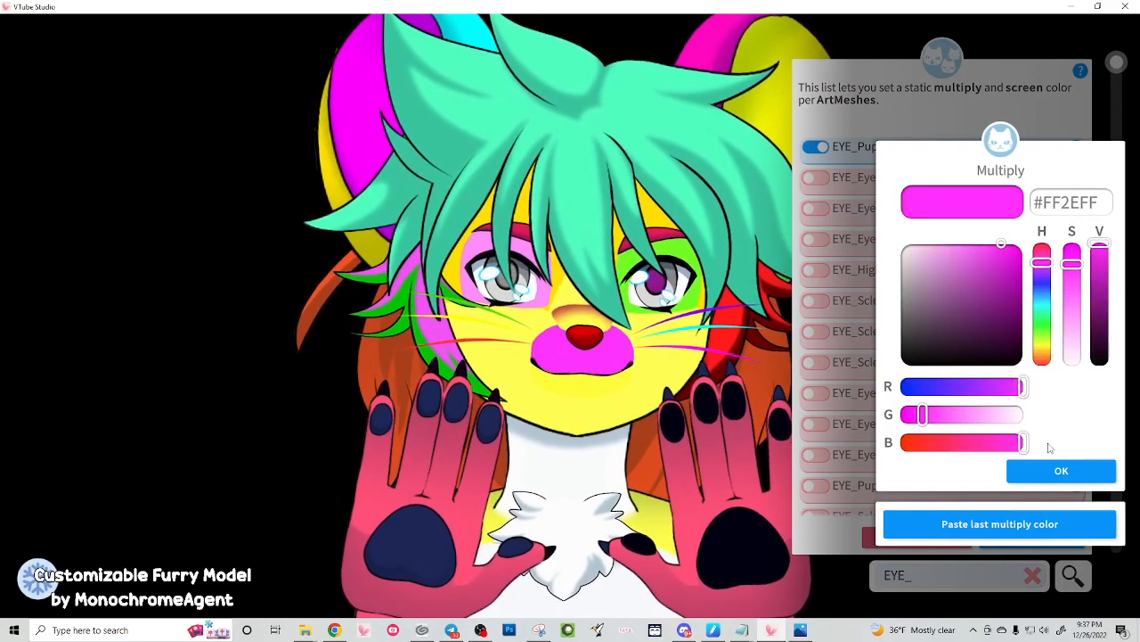
{"action": "left_click_drag", "start_coordinate": [971, 416], "coordinate": [882, 412]}
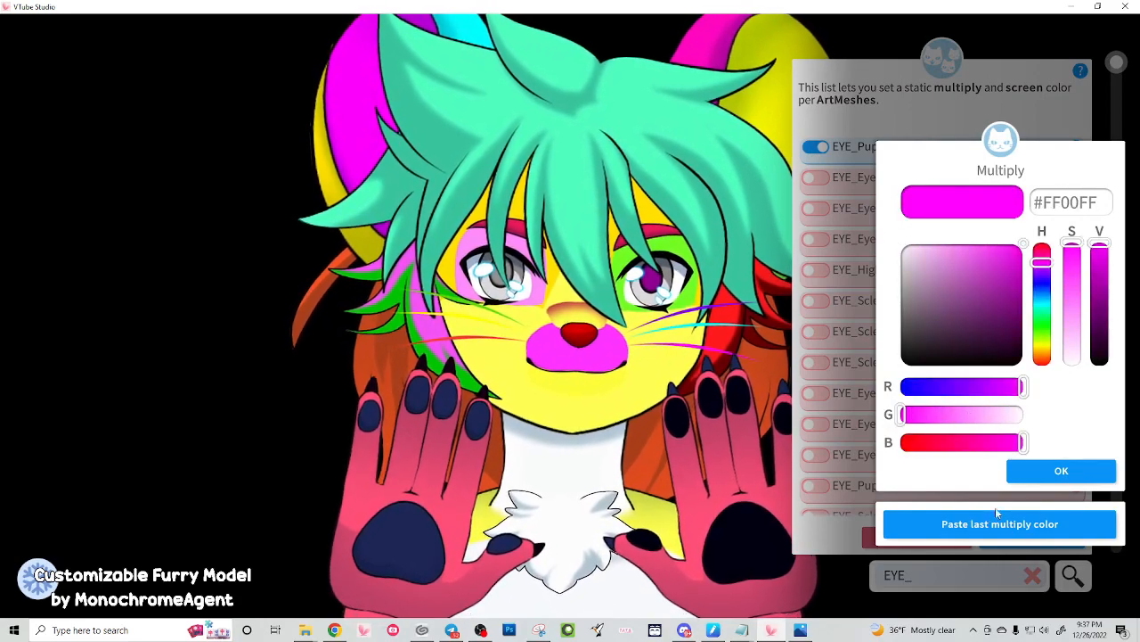
{"action": "left_click", "coordinate": [1061, 471]}
{"action": "left_click_drag", "start_coordinate": [938, 332], "coordinate": [829, 193]}
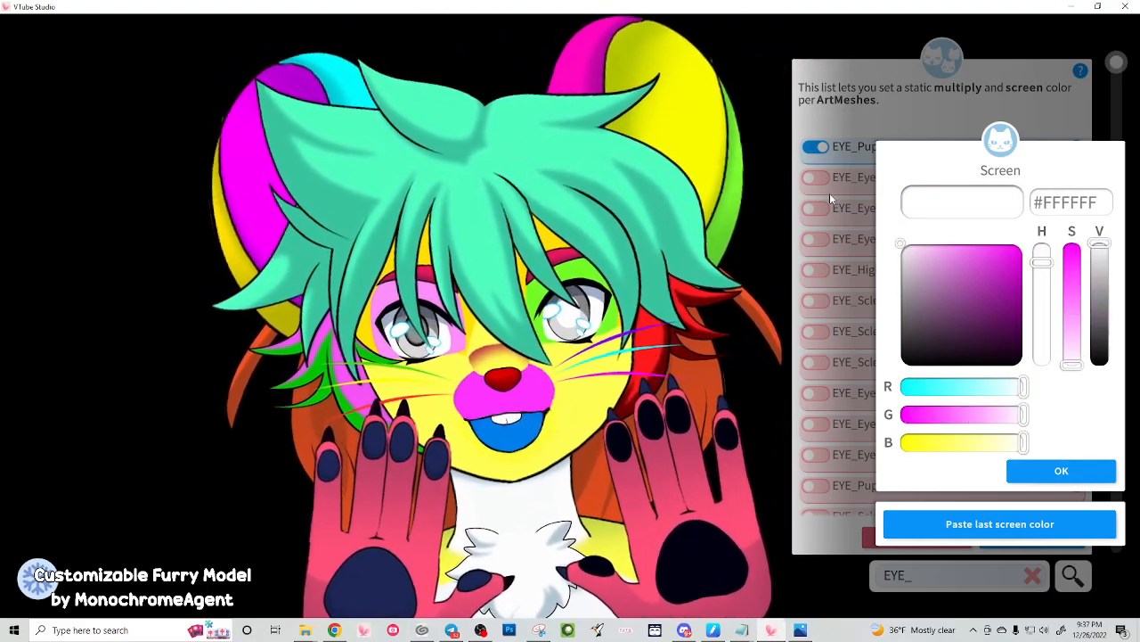
{"action": "left_click", "coordinate": [1041, 475]}
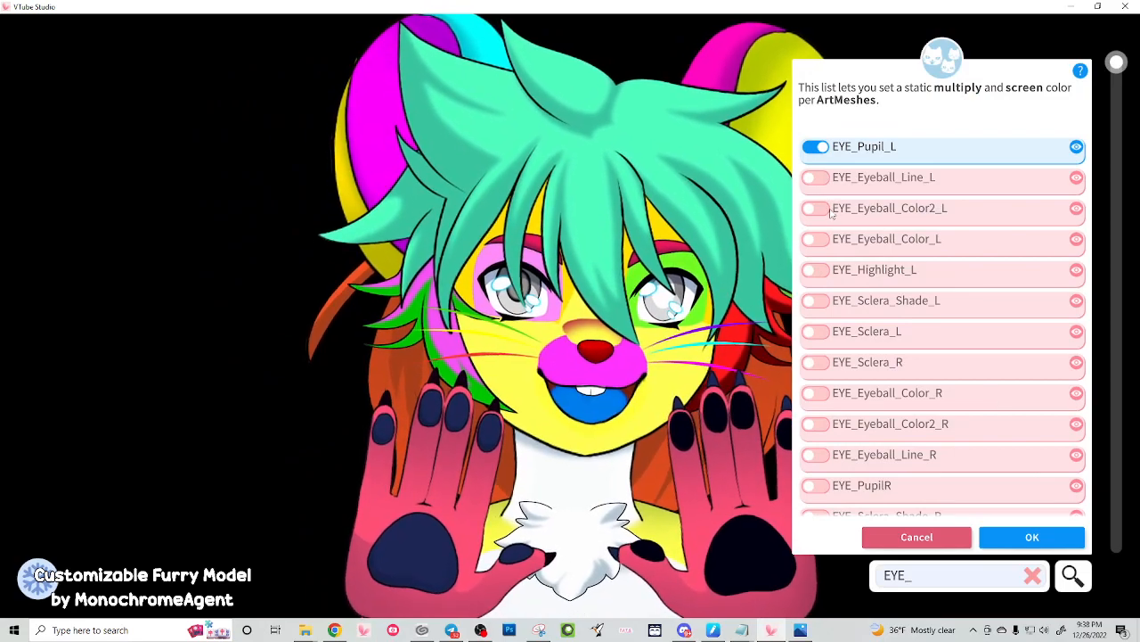
Give EYE_Eyeball_Color_L the multiply color #FF00FF and accept the black screen color #000000
{"action": "left_click", "coordinate": [858, 241]}
{"action": "left_click_drag", "start_coordinate": [967, 308], "coordinate": [1026, 241]}
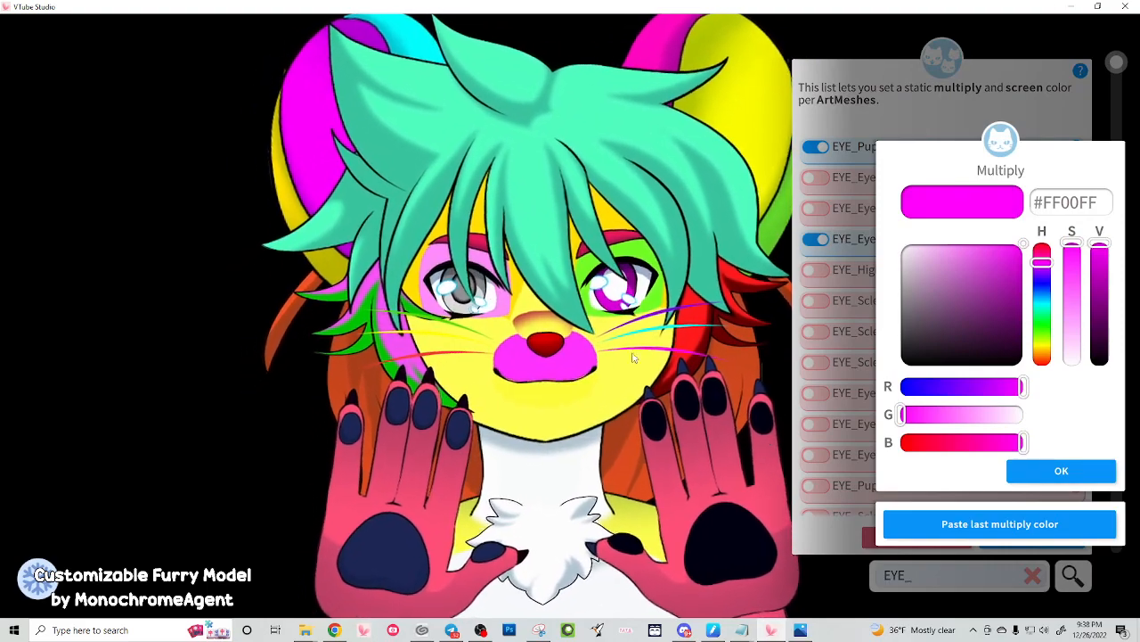
{"action": "left_click", "coordinate": [1057, 475]}
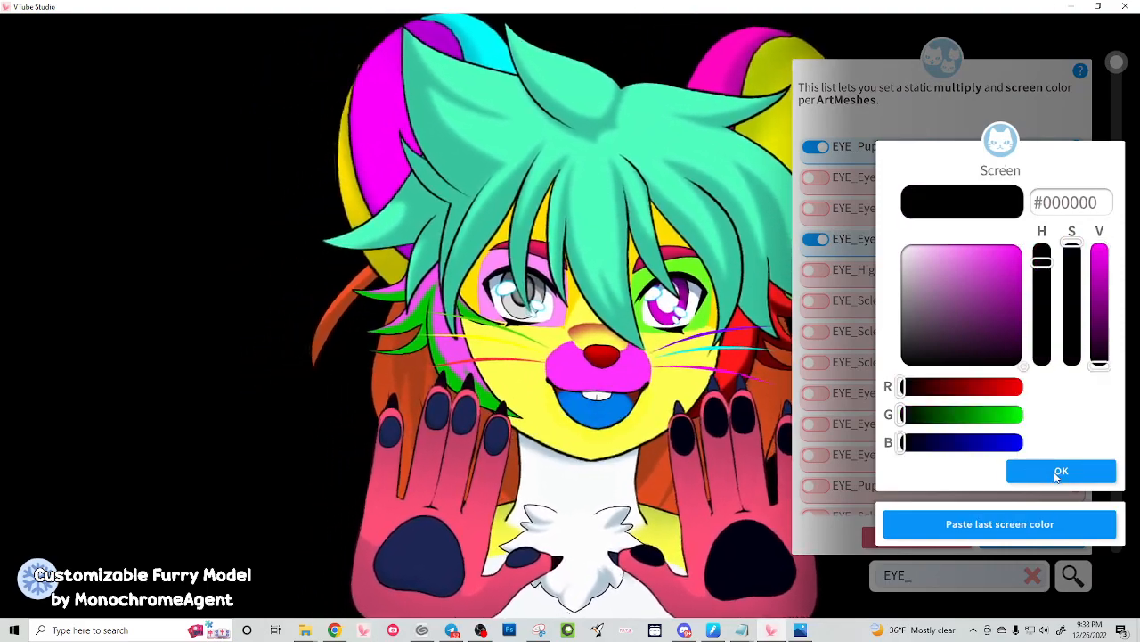
{"action": "left_click", "coordinate": [1025, 471]}
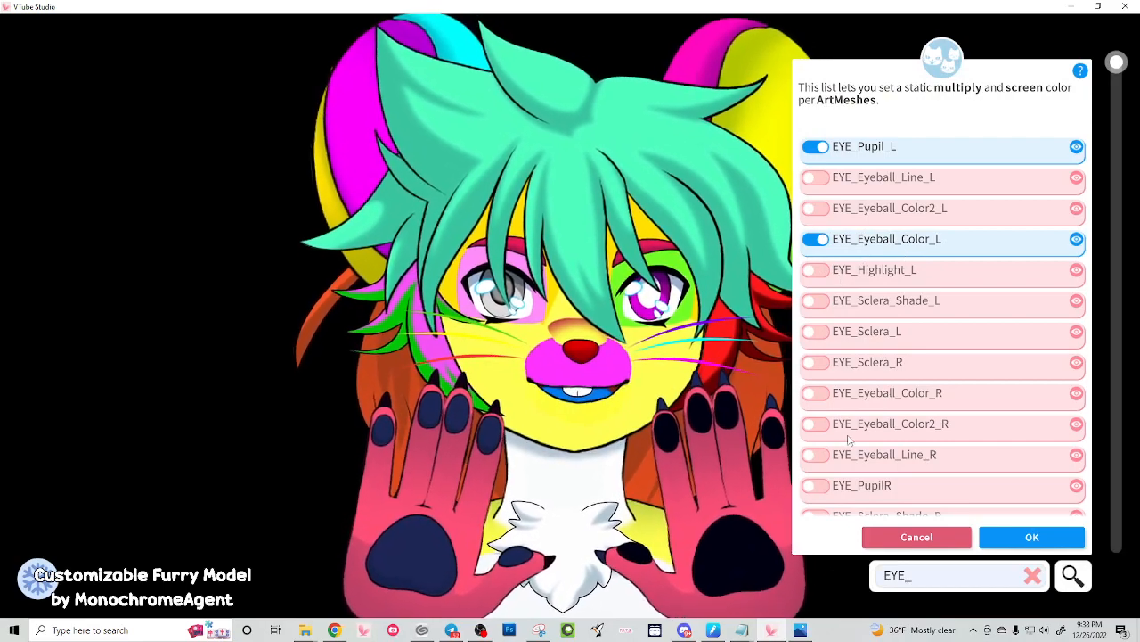
Give EYE_Eyeball_Color_R the multiply color #FF0000 and accept its default screen color
{"action": "left_click", "coordinate": [811, 392]}
{"action": "left_click_drag", "start_coordinate": [940, 442], "coordinate": [864, 434]}
{"action": "left_click_drag", "start_coordinate": [942, 416], "coordinate": [898, 423]}
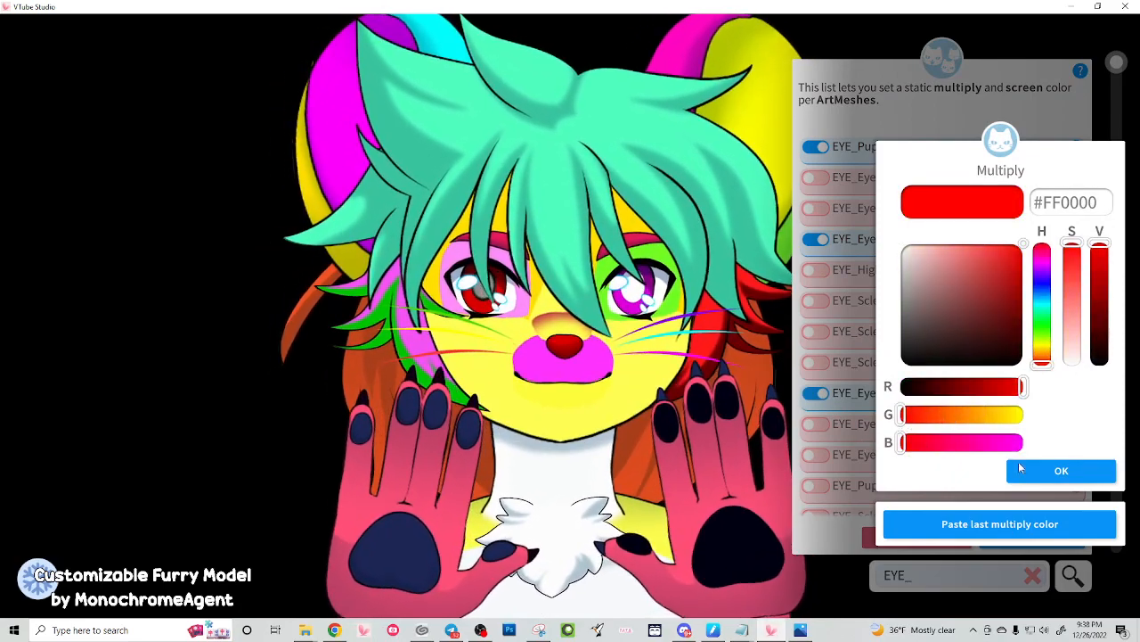
{"action": "left_click", "coordinate": [1034, 468]}
{"action": "left_click", "coordinate": [1046, 469]}
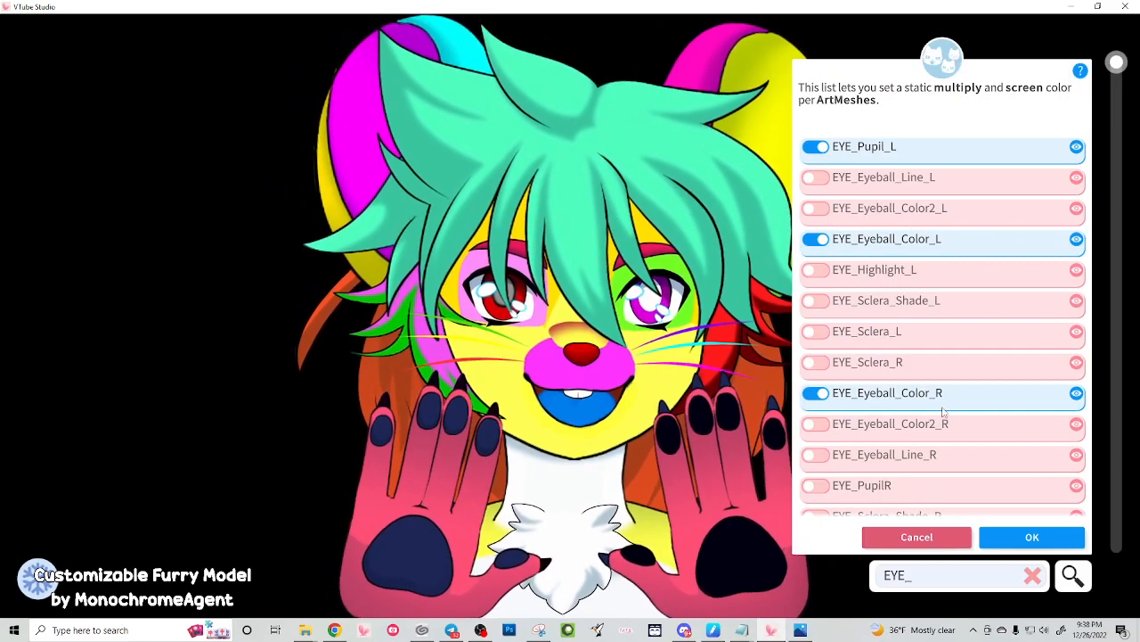
Give EYE_PupilR the multiply color #FFFF00 and the screen color #E3E315
{"action": "left_click", "coordinate": [813, 486]}
{"action": "left_click_drag", "start_coordinate": [959, 393], "coordinate": [900, 390]}
{"action": "left_click_drag", "start_coordinate": [1022, 442], "coordinate": [899, 446]}
{"action": "left_click_drag", "start_coordinate": [903, 390], "coordinate": [1057, 386]}
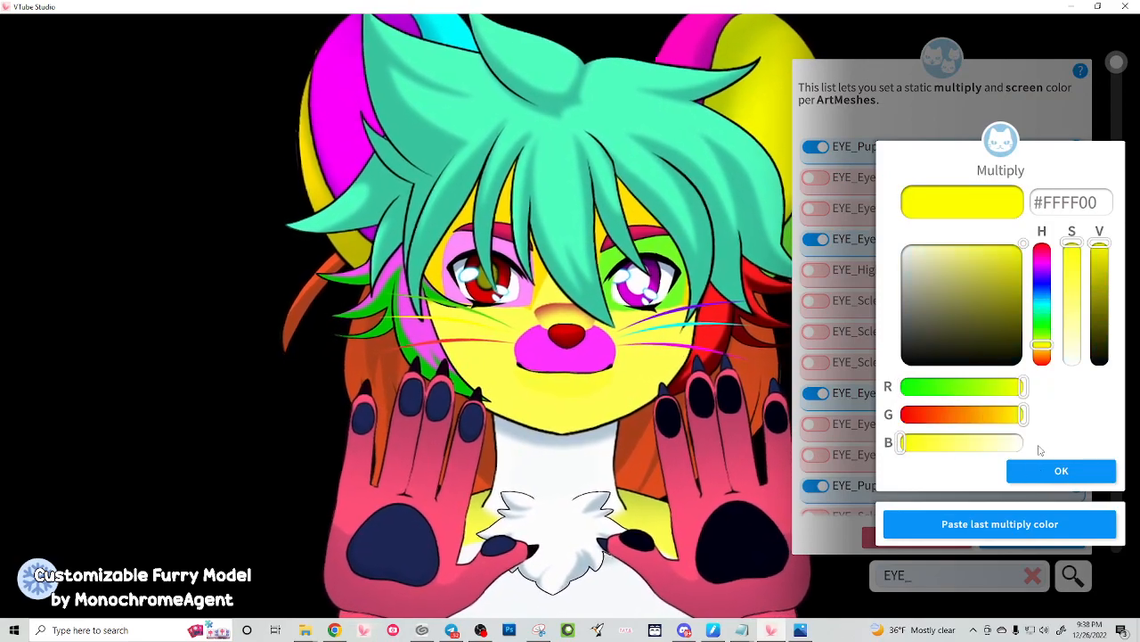
{"action": "left_click", "coordinate": [1013, 468]}
{"action": "left_click_drag", "start_coordinate": [920, 331], "coordinate": [1014, 259]}
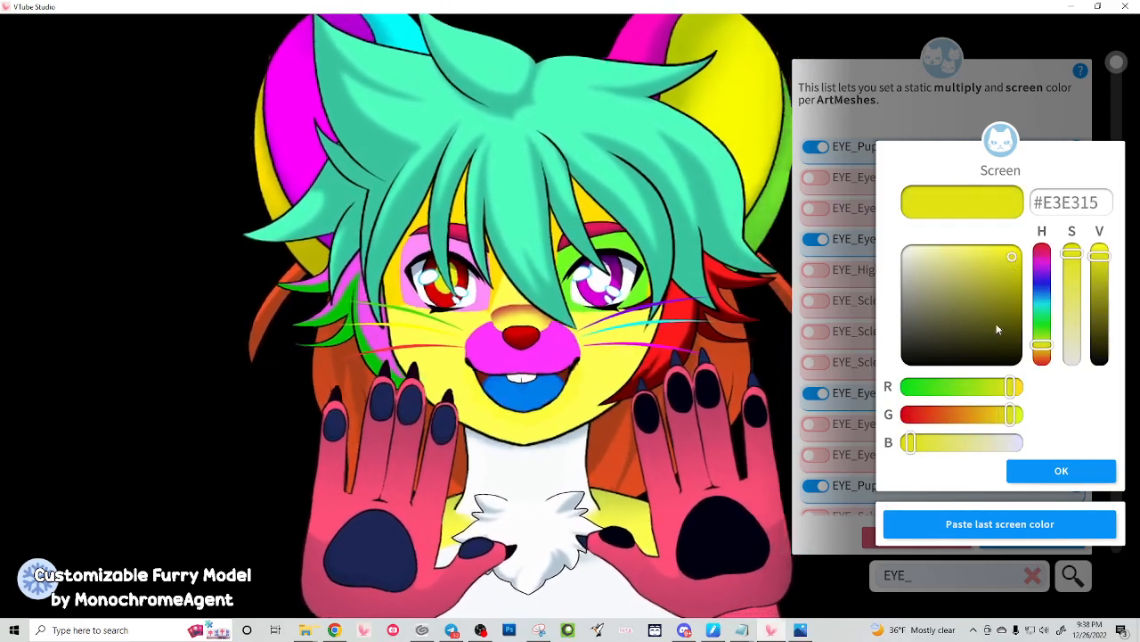
{"action": "left_click", "coordinate": [1065, 471]}
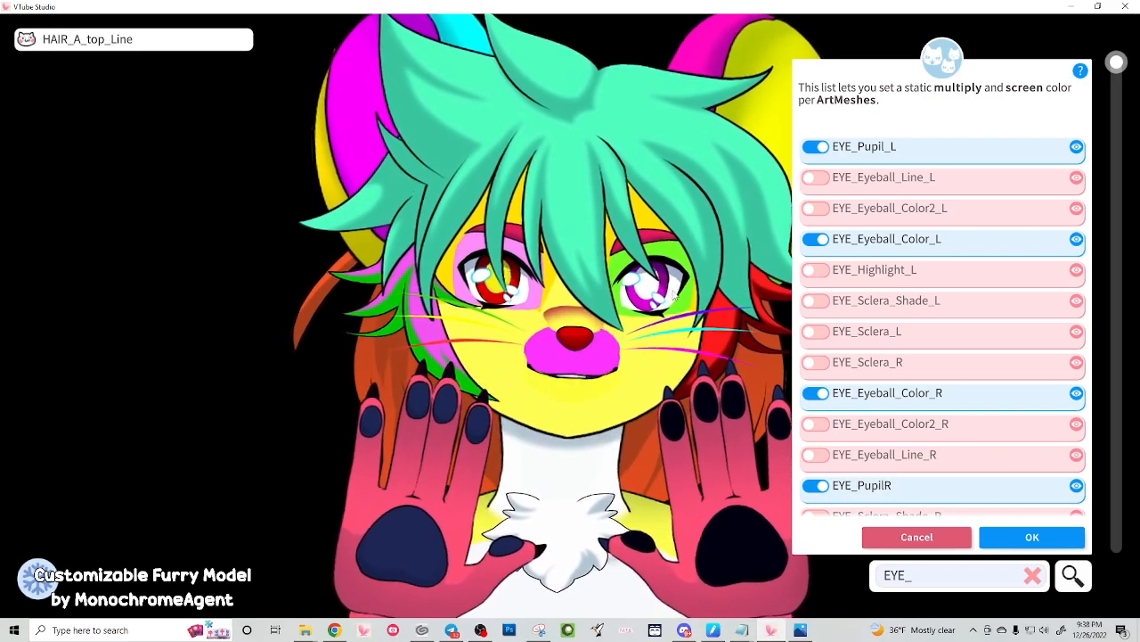
Filter the ArtMeshes by picking the model's left eye and give EYE_Sclera_L a black multiply color with screen color #000000
{"action": "left_click", "coordinate": [674, 296]}
{"action": "scroll", "coordinate": [931, 445], "scroll_direction": "down", "scroll_amount": 3}
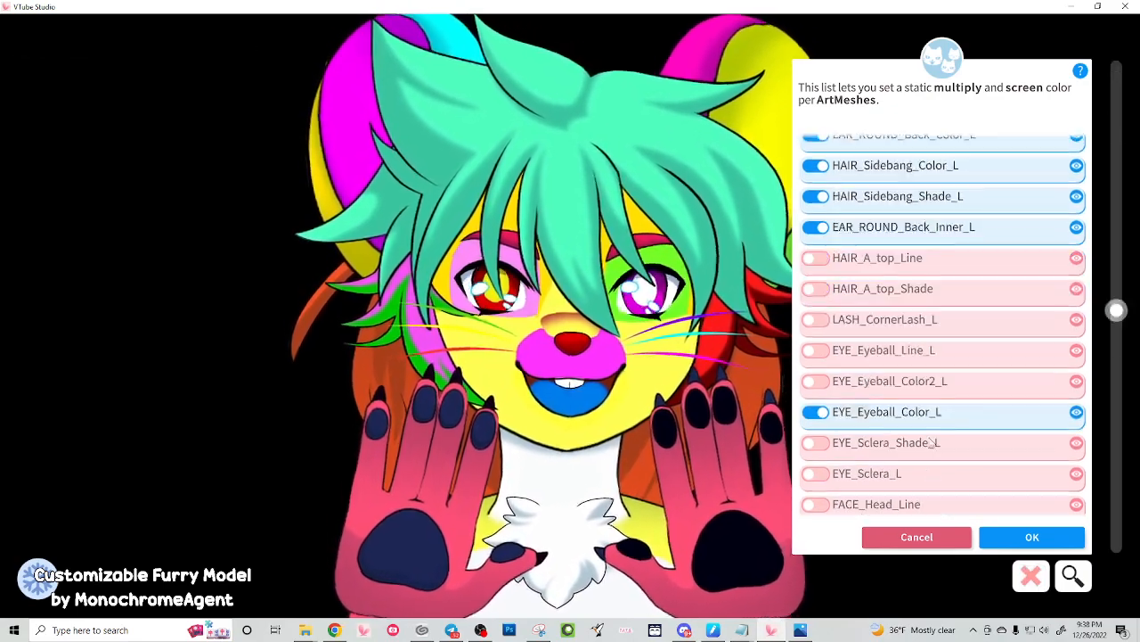
{"action": "scroll", "coordinate": [931, 443], "scroll_direction": "down", "scroll_amount": 4}
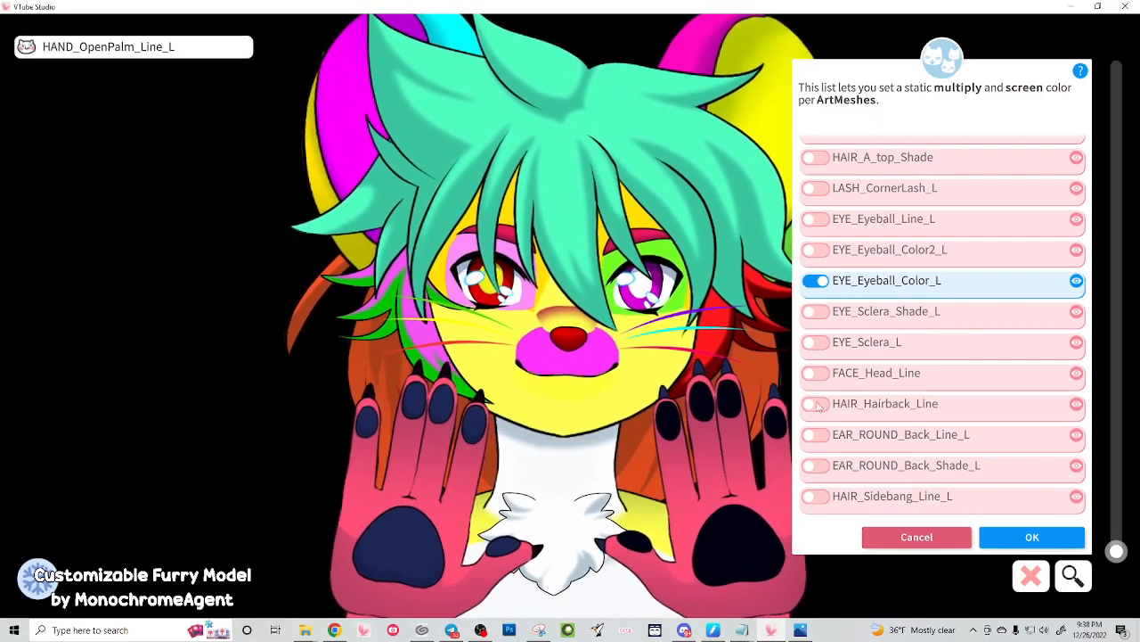
{"action": "scroll", "coordinate": [913, 345], "scroll_direction": "up", "scroll_amount": 1}
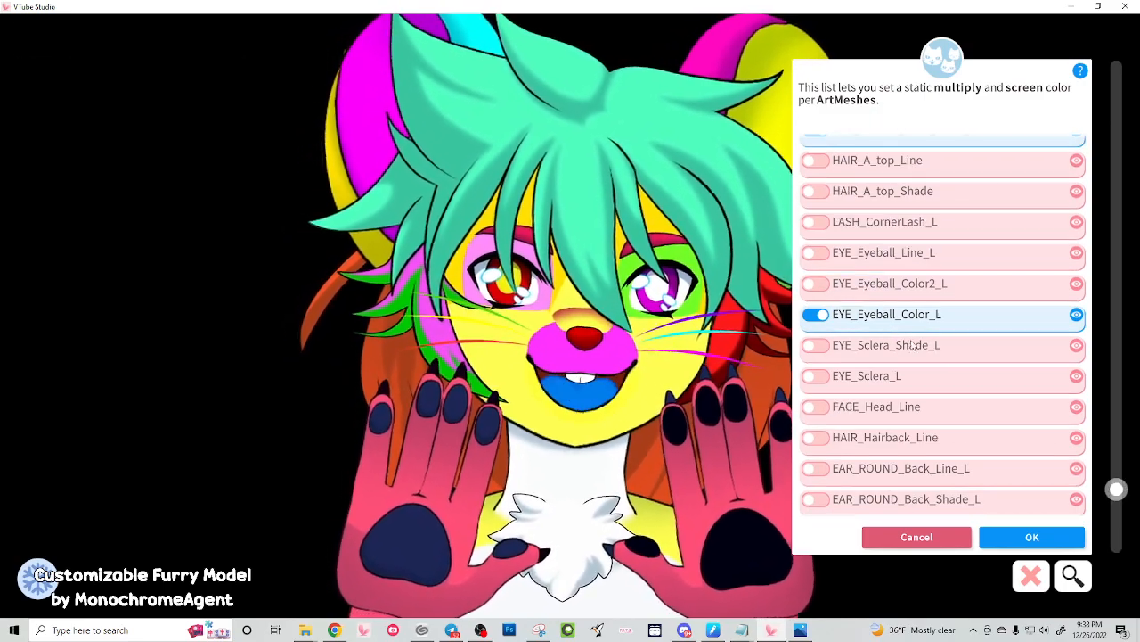
{"action": "left_click", "coordinate": [813, 380]}
{"action": "left_click_drag", "start_coordinate": [916, 357], "coordinate": [888, 381]}
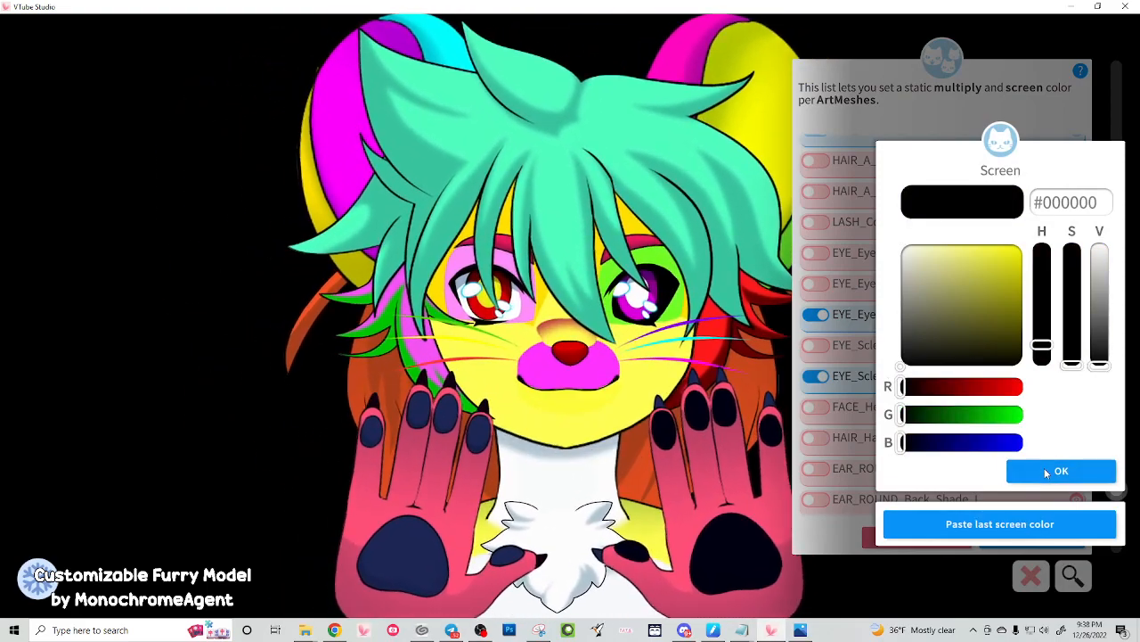
{"action": "left_click", "coordinate": [1045, 468]}
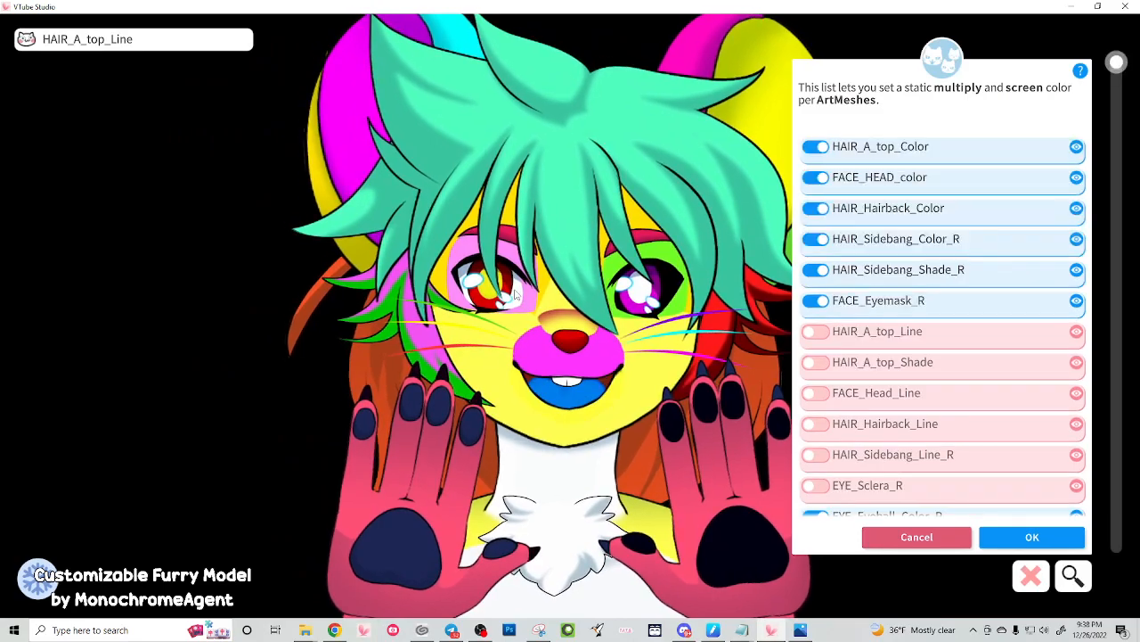
Give EYE_Sclera_R the multiply color #000000 and accept its default screen color
{"action": "scroll", "coordinate": [802, 408], "scroll_direction": "down", "scroll_amount": 3}
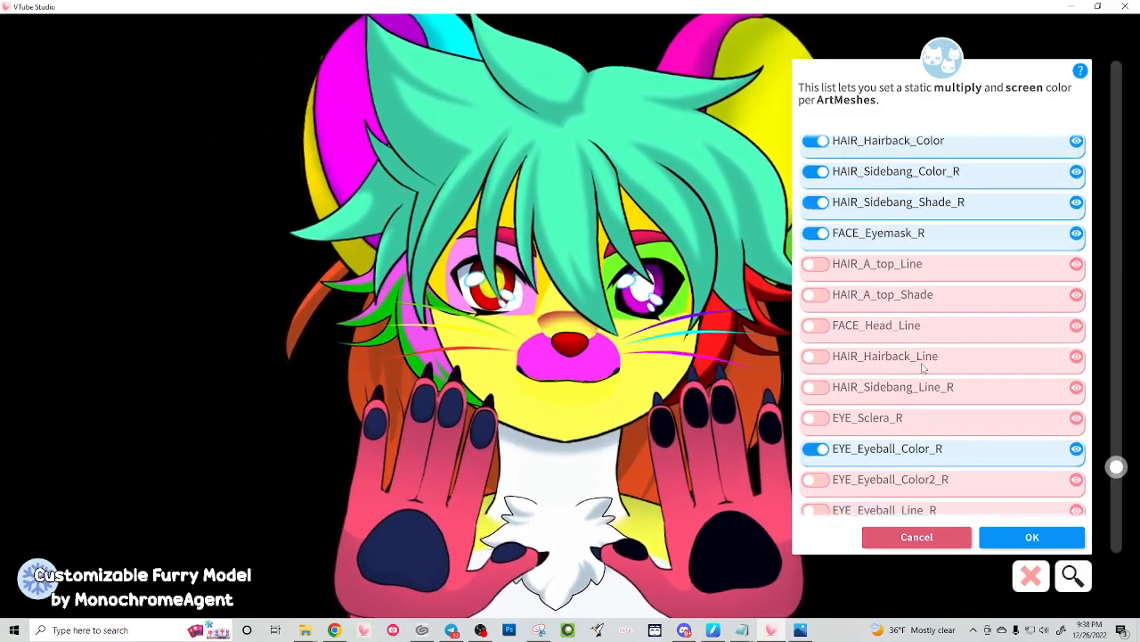
{"action": "left_click", "coordinate": [811, 406]}
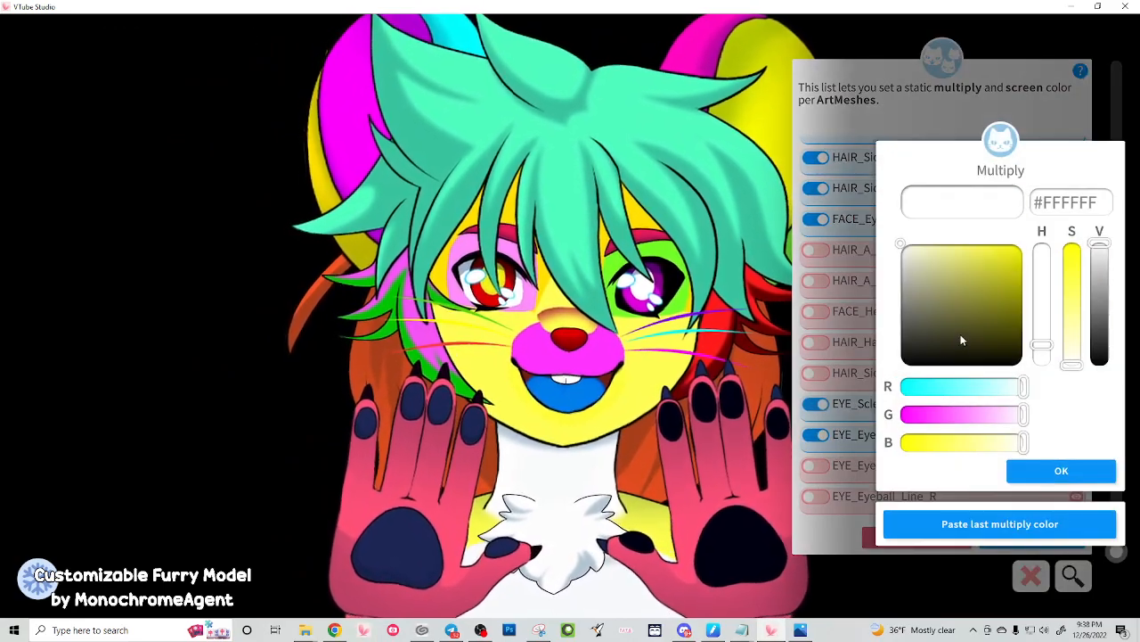
{"action": "left_click_drag", "start_coordinate": [963, 340], "coordinate": [869, 379]}
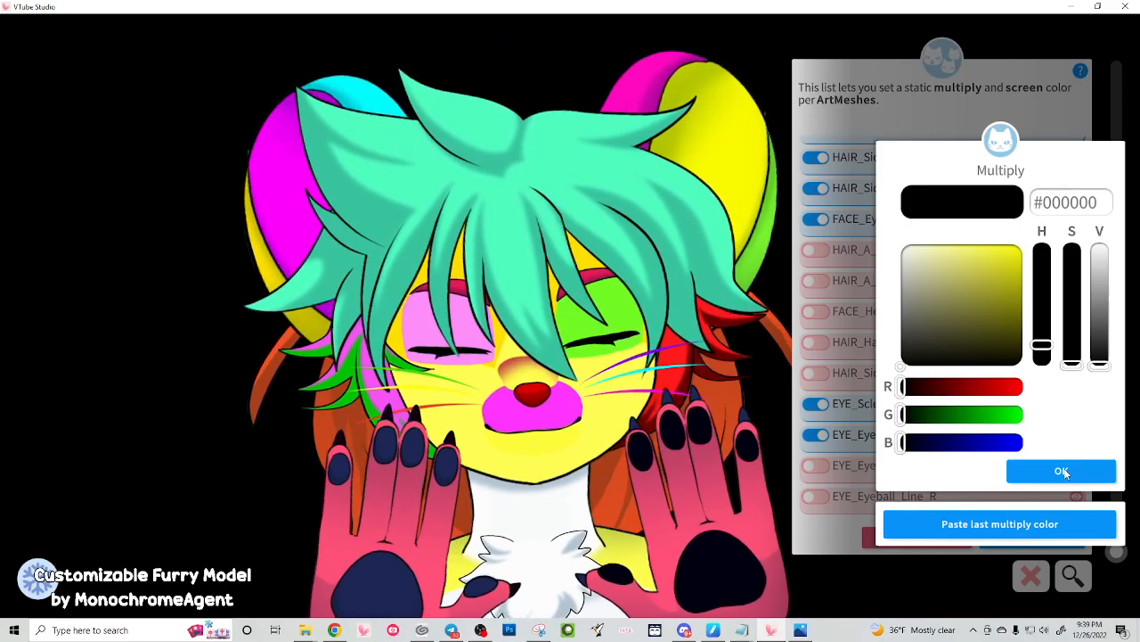
{"action": "left_click", "coordinate": [1063, 472]}
{"action": "left_click", "coordinate": [1061, 472]}
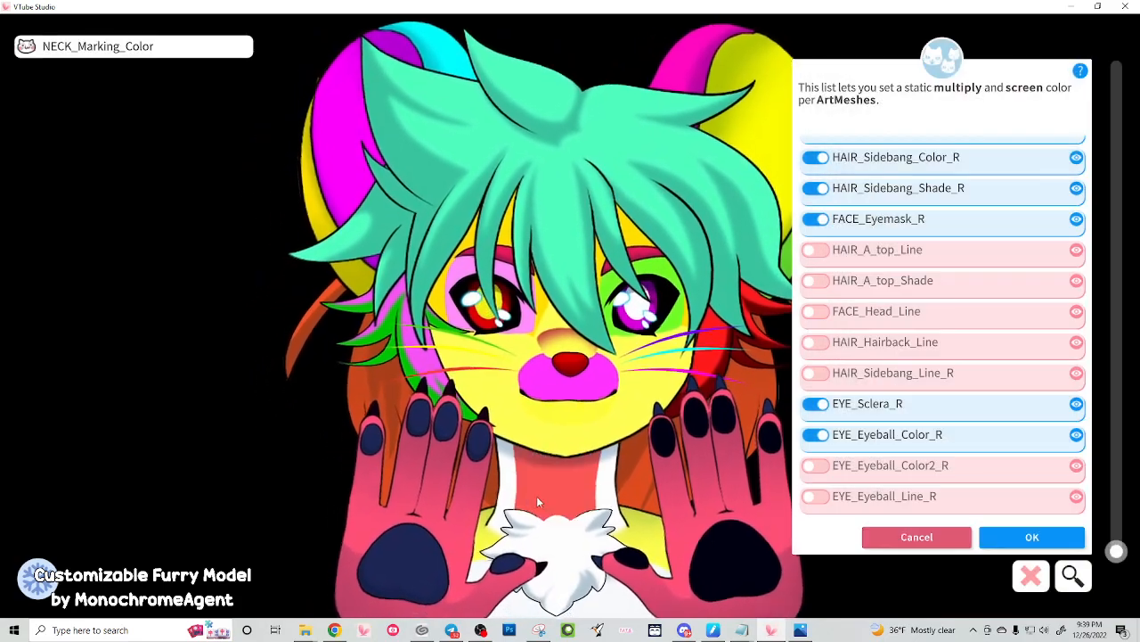
Pick the neck on the model and give NECK_Base_Color the multiply color #FEFE68 with screen color #000000
{"action": "scroll", "coordinate": [814, 207], "scroll_direction": "down", "scroll_amount": 5}
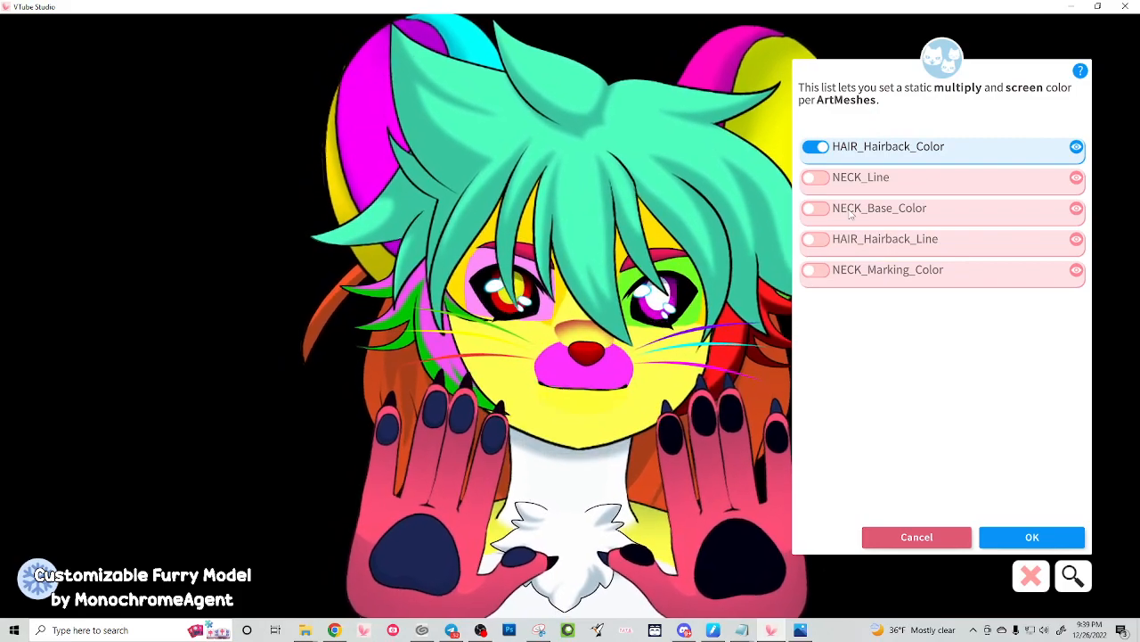
{"action": "left_click", "coordinate": [851, 211]}
{"action": "left_click_drag", "start_coordinate": [965, 321], "coordinate": [975, 247]}
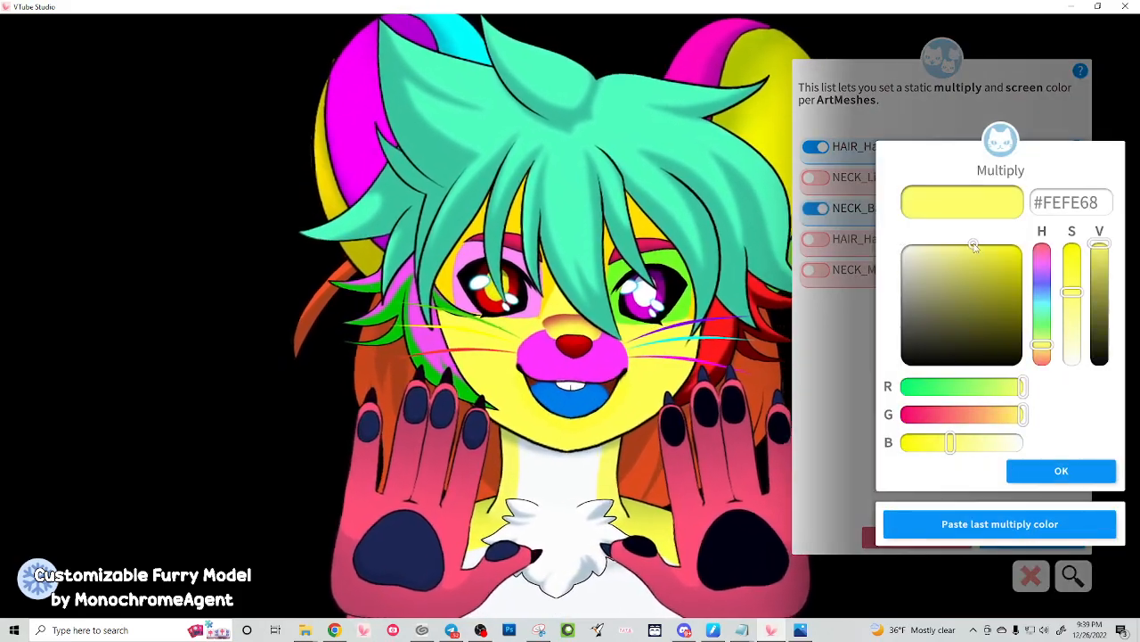
{"action": "left_click", "coordinate": [1061, 470]}
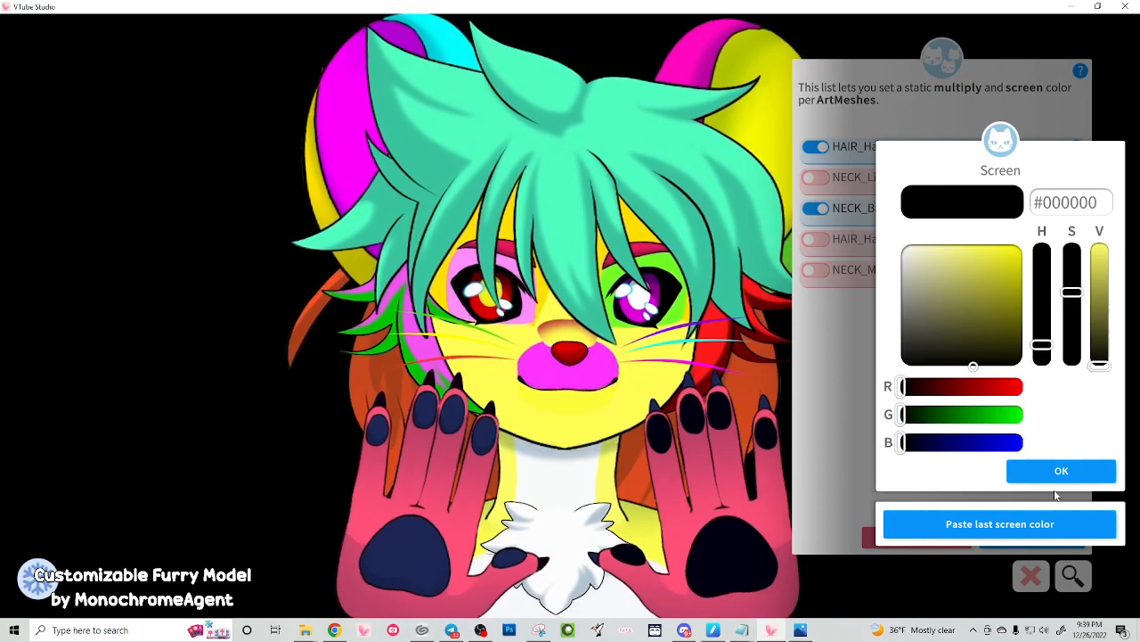
{"action": "left_click", "coordinate": [1059, 472]}
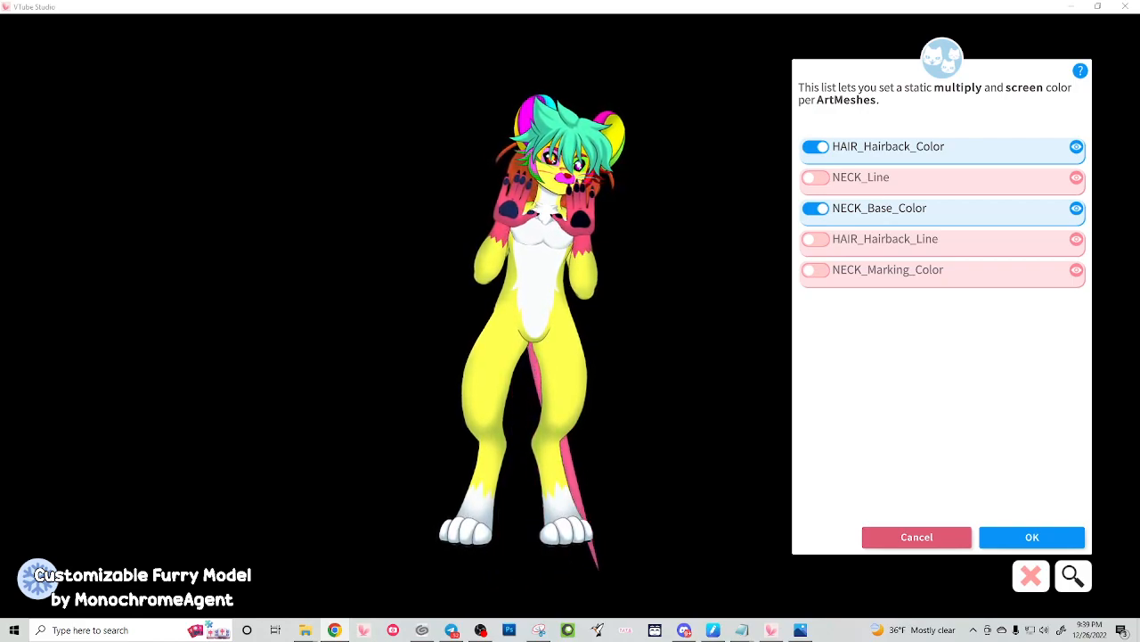
Bring up the YouTube guide on changing VTuber model colors in Chrome and skim to its ArtMesh Color Preset hotkey part
{"action": "left_click_drag", "start_coordinate": [1139, 203], "coordinate": [402, 190]}
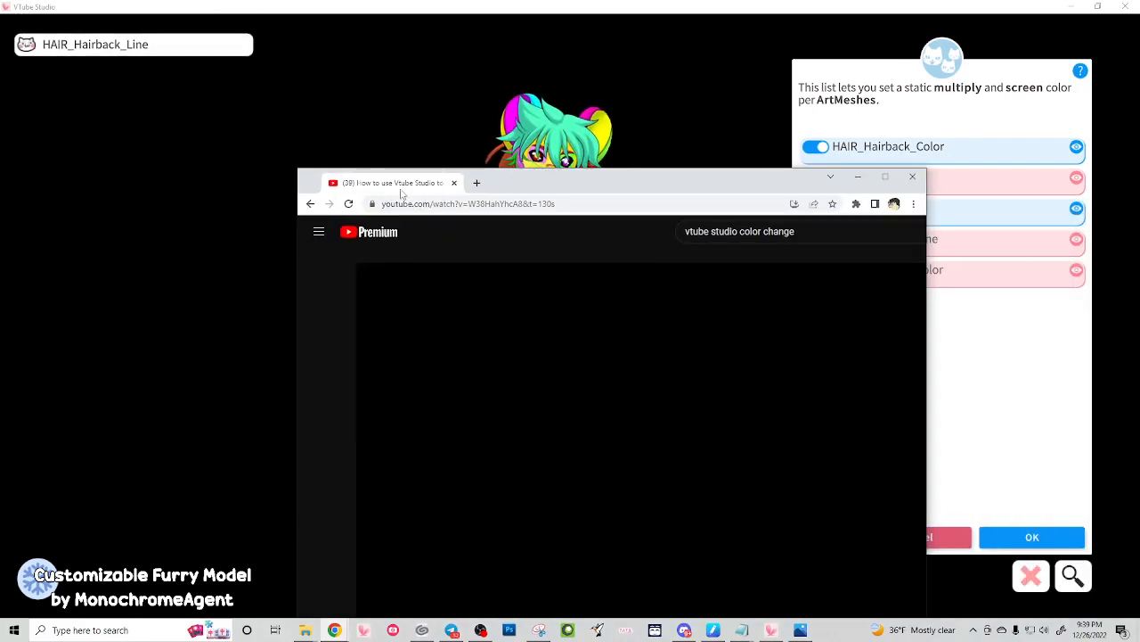
{"action": "left_click", "coordinate": [885, 176]}
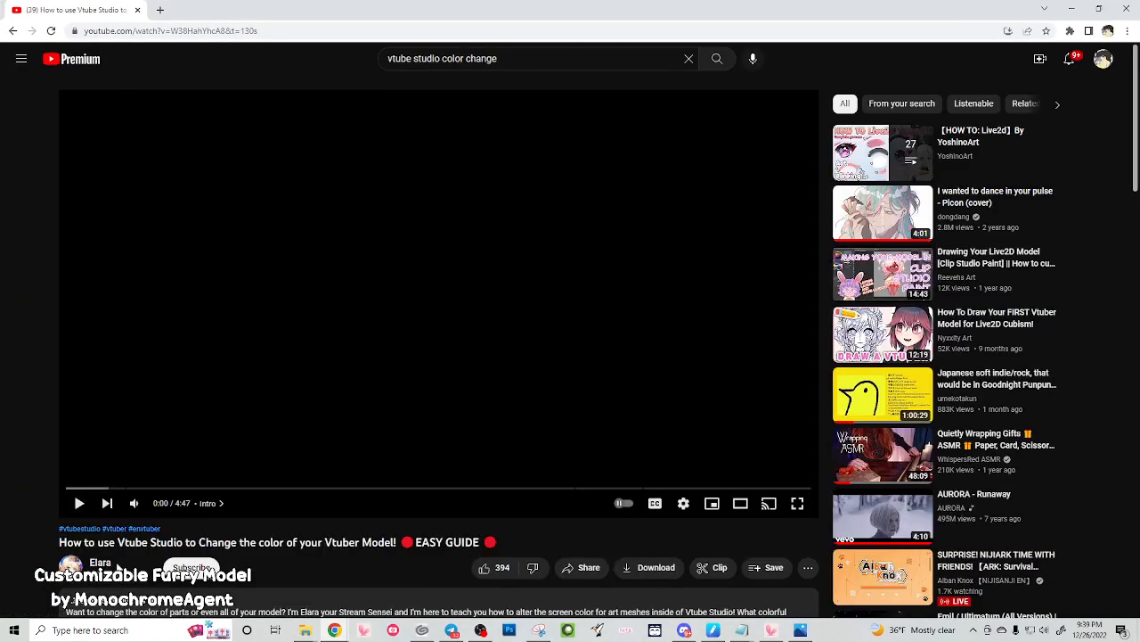
{"action": "left_click_drag", "start_coordinate": [89, 489], "coordinate": [297, 492]}
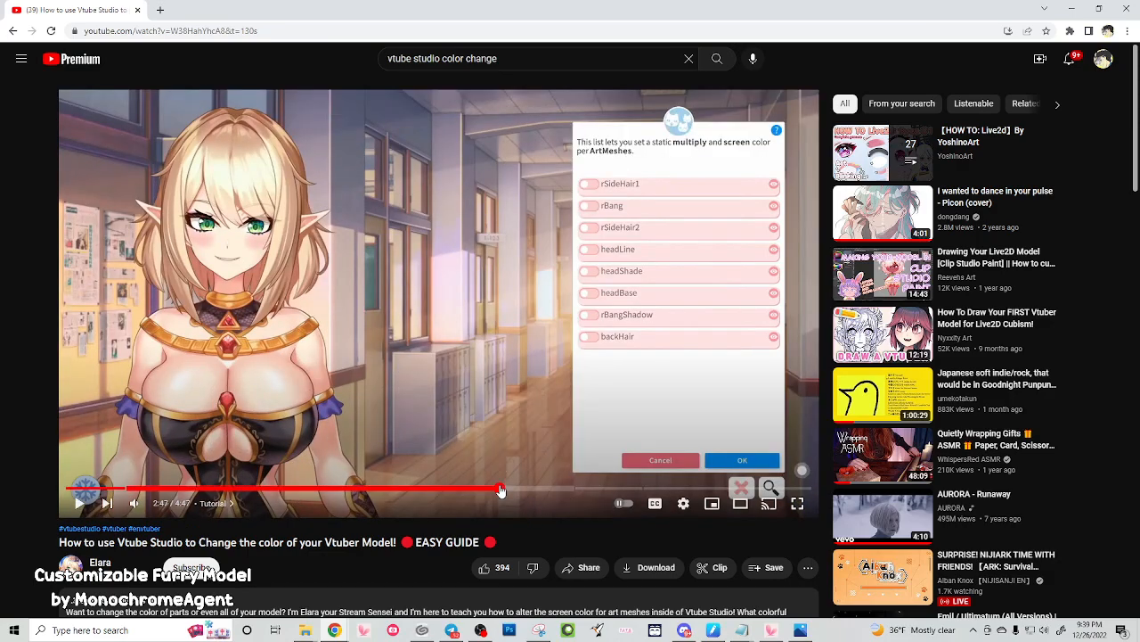
{"action": "left_click", "coordinate": [499, 489]}
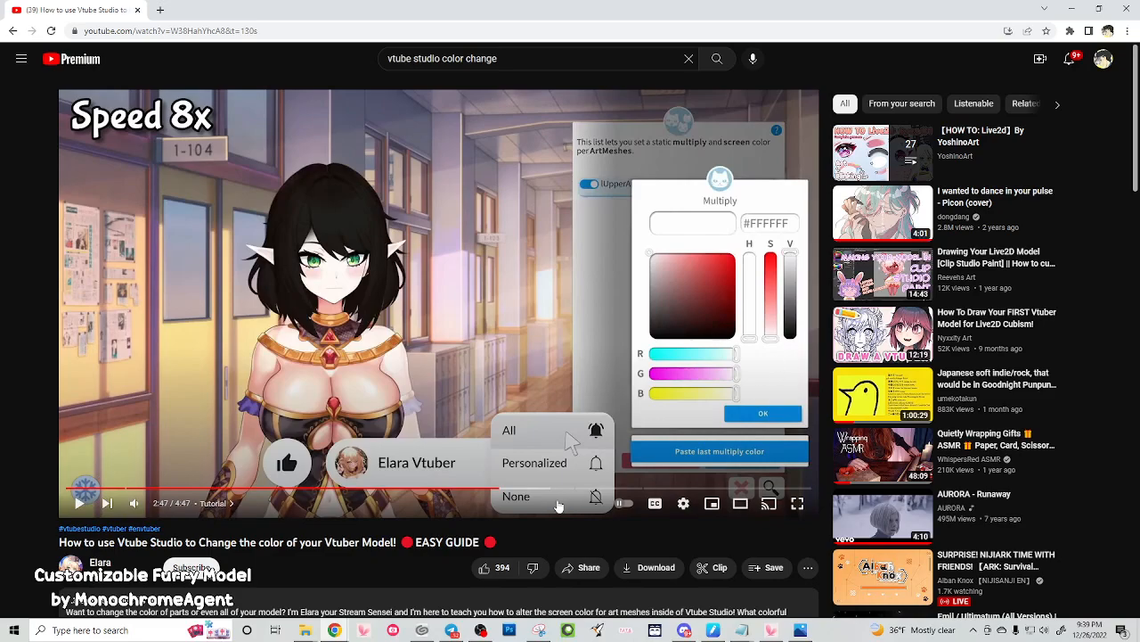
{"action": "left_click", "coordinate": [589, 489]}
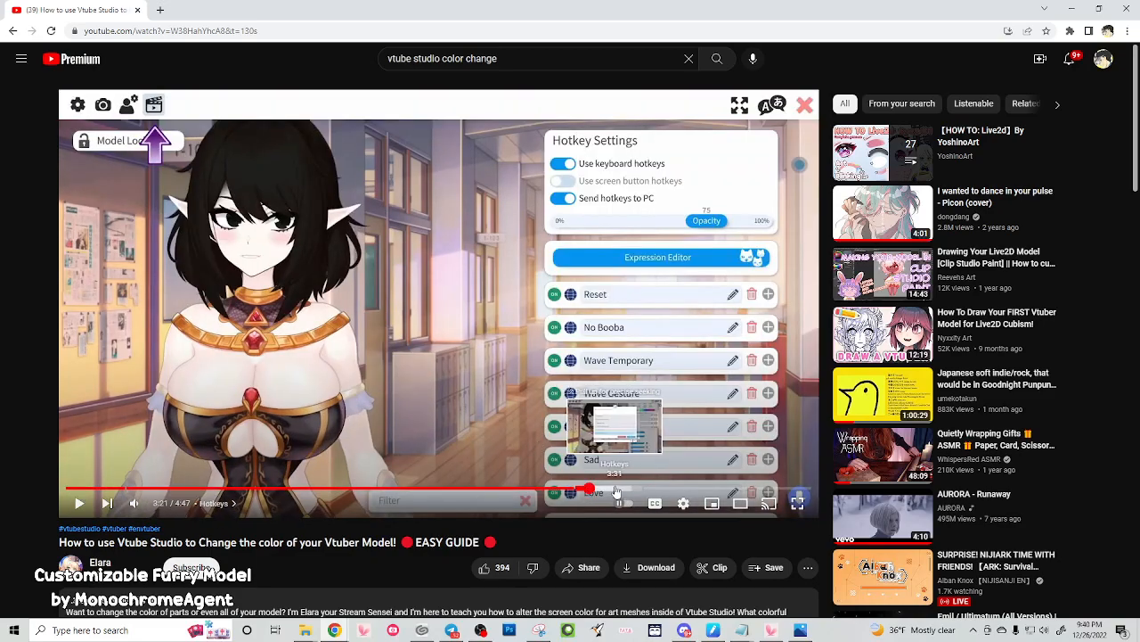
{"action": "left_click", "coordinate": [614, 489]}
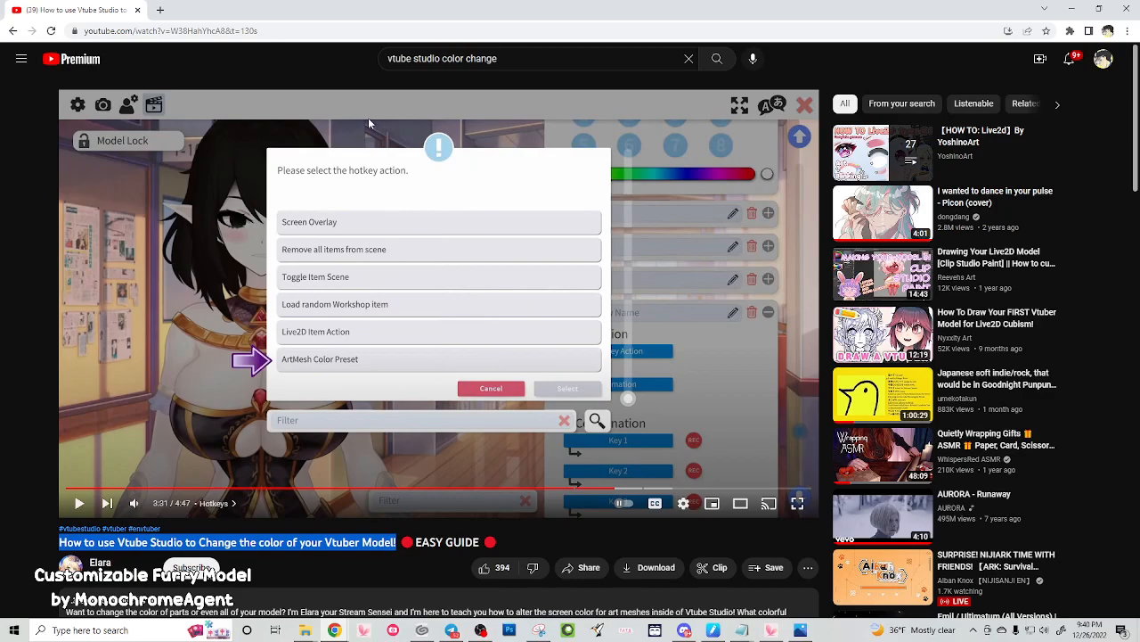
Return to VTube Studio and accept the multiply and screen colors set for the ArtMeshes
{"action": "left_click", "coordinate": [481, 631]}
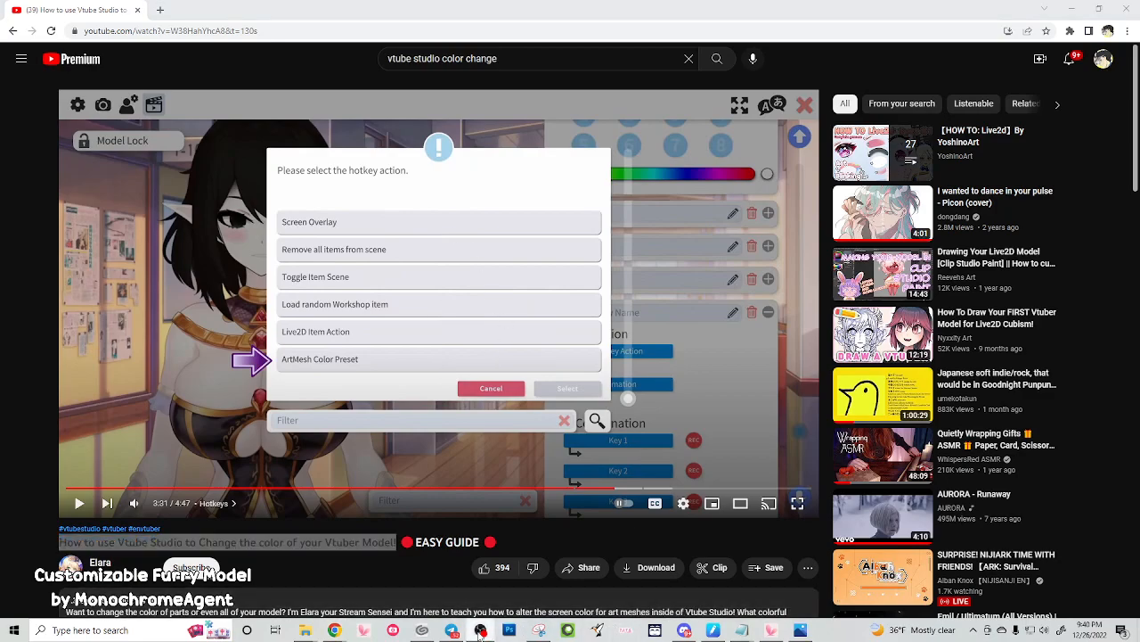
{"action": "left_click", "coordinate": [1038, 10]}
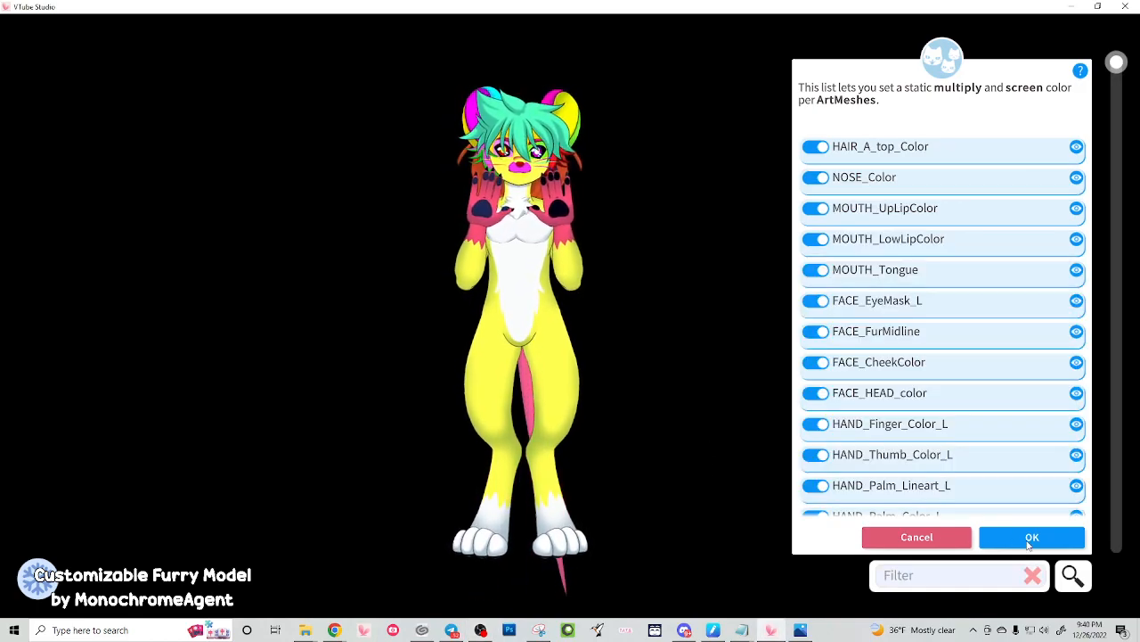
{"action": "left_click", "coordinate": [1030, 538]}
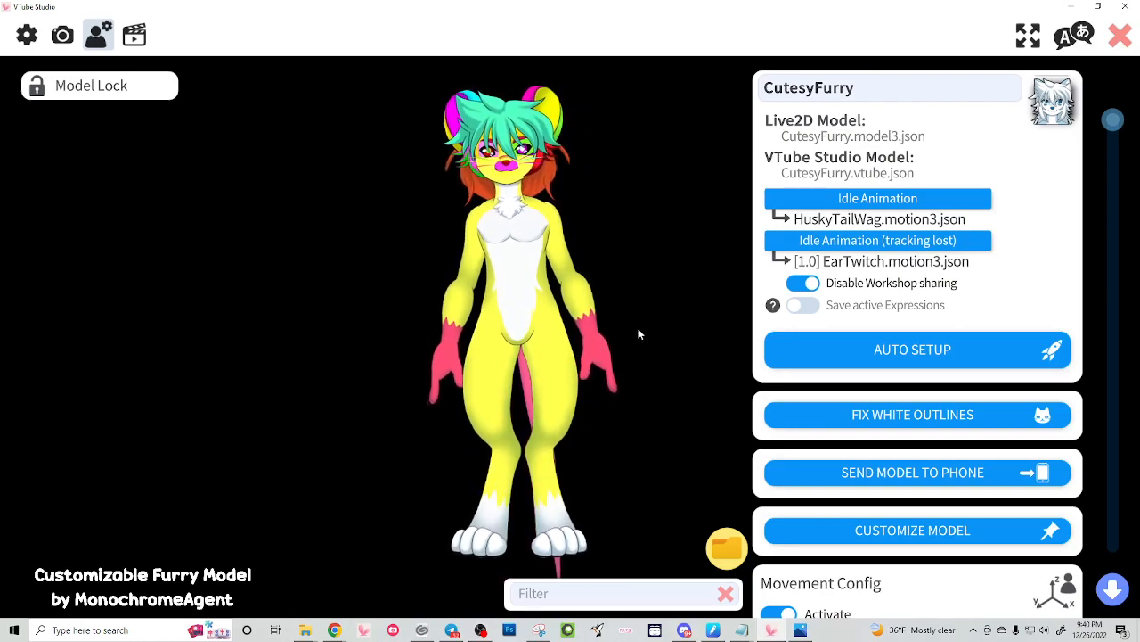
{"action": "scroll", "coordinate": [649, 285], "scroll_direction": "up", "scroll_amount": 5}
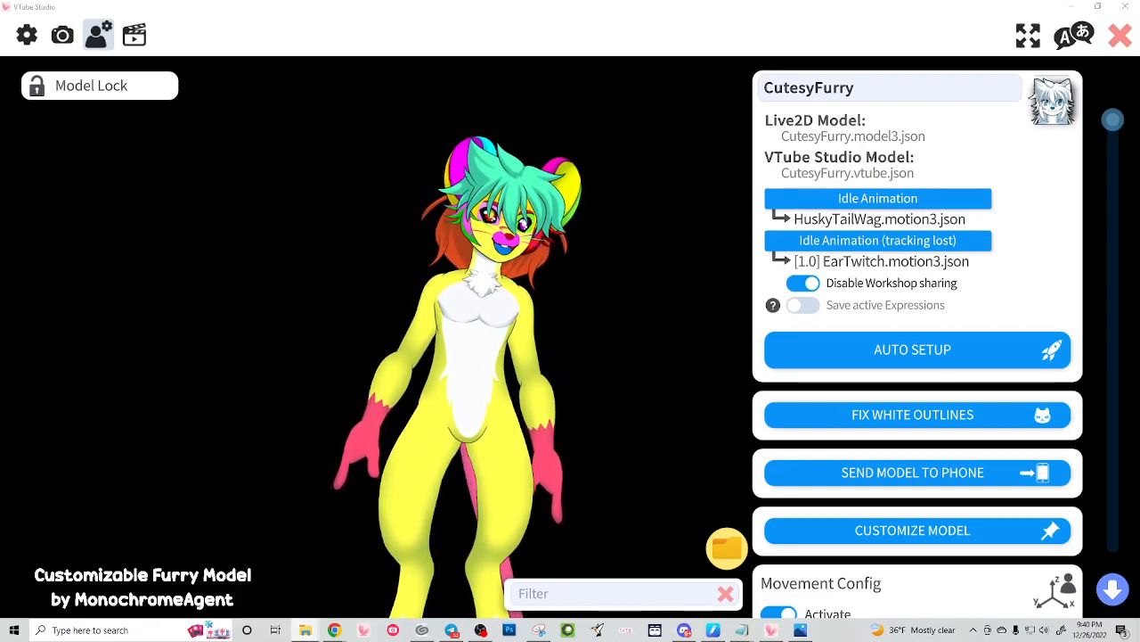
Open the CutesyFurry model's USER MANUAL folder and view pages pg01 to pg03
{"action": "left_click", "coordinate": [726, 547]}
{"action": "left_click_drag", "start_coordinate": [618, 234], "coordinate": [496, 217]}
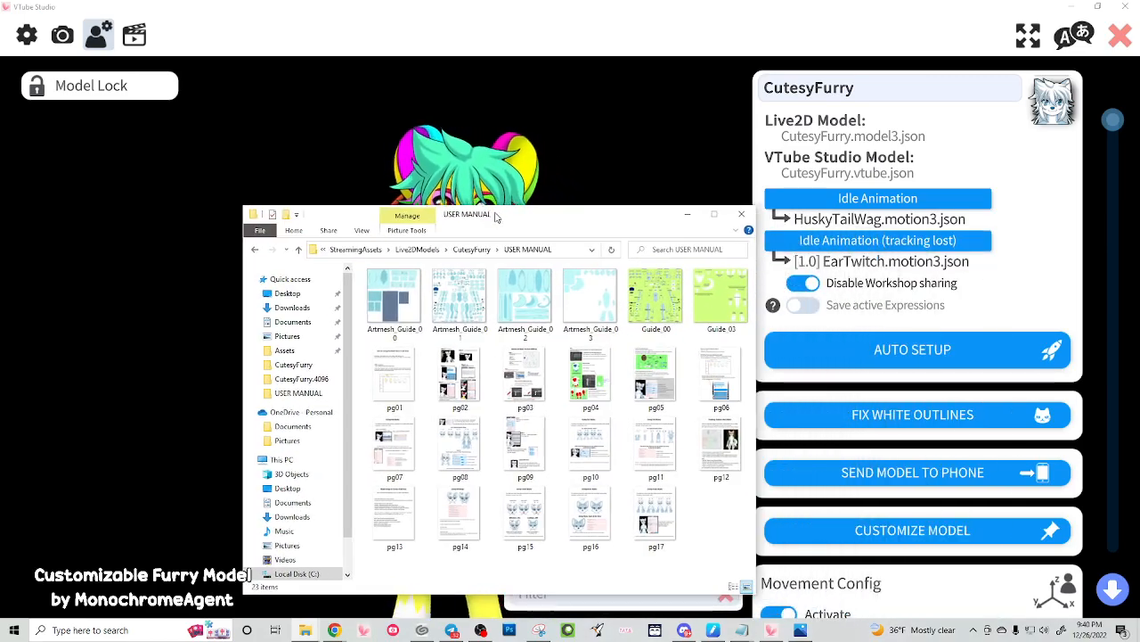
{"action": "double_click", "coordinate": [398, 384]}
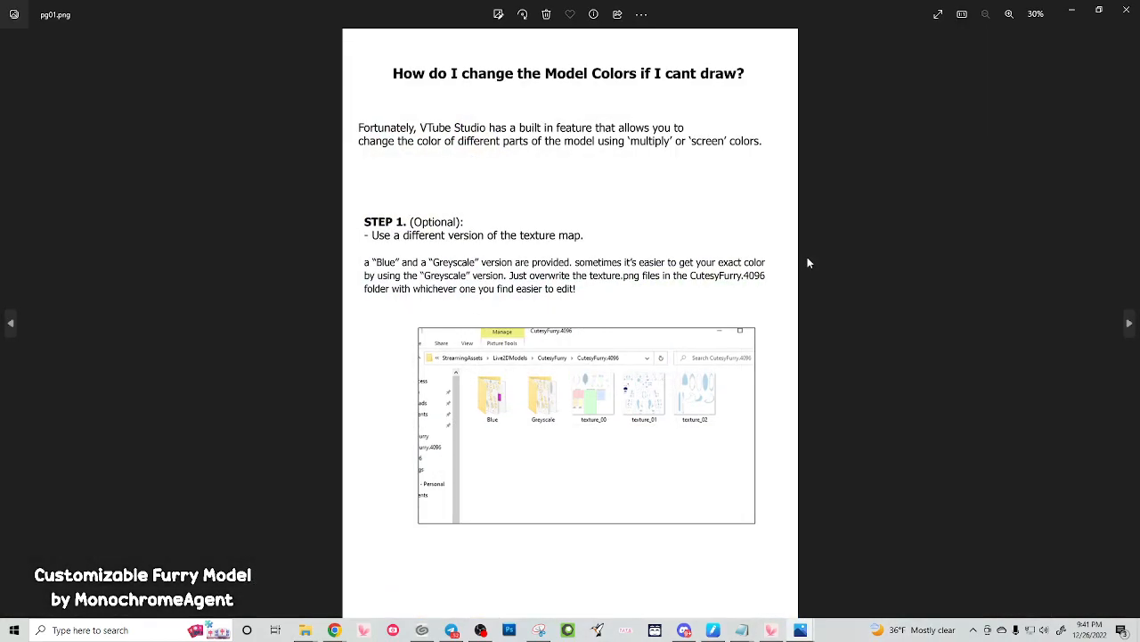
{"action": "key", "text": "Right"}
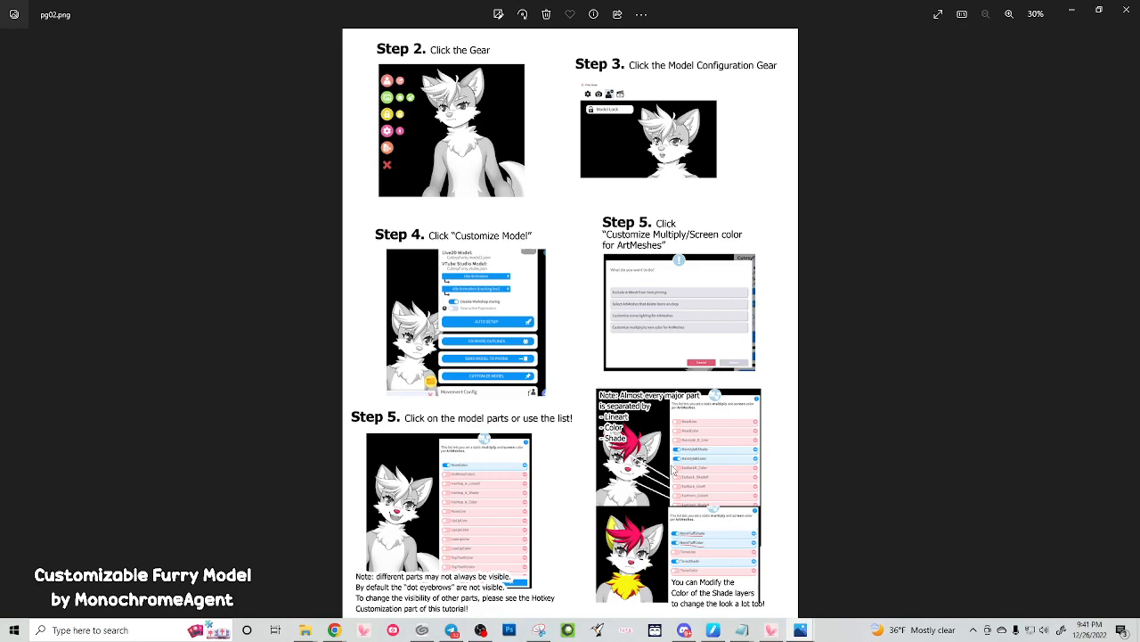
{"action": "key", "text": "Right"}
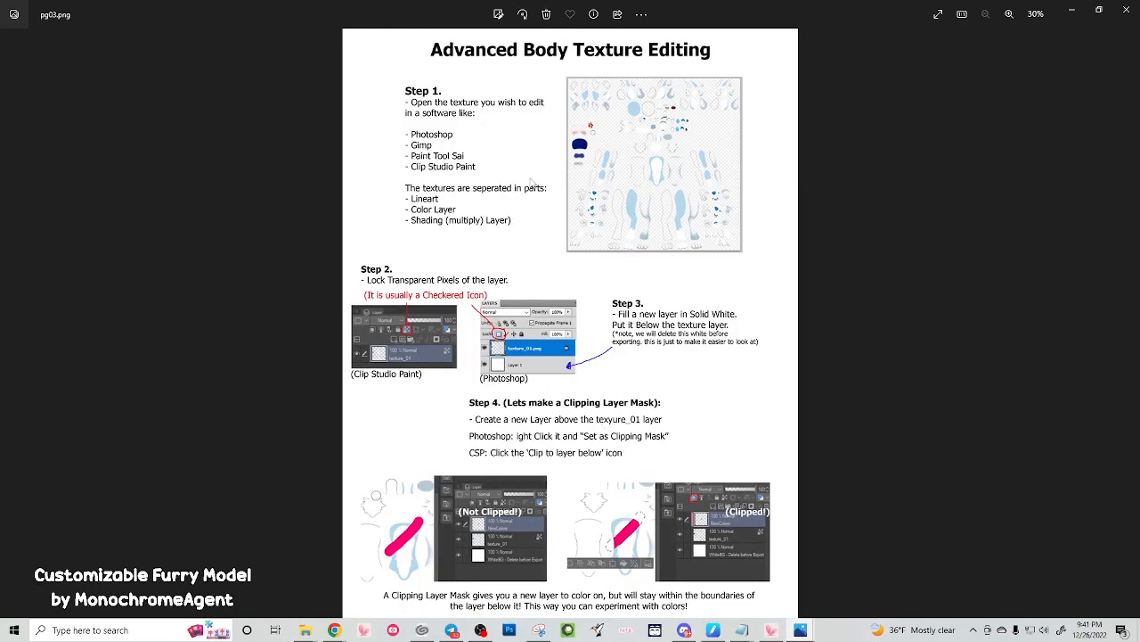
Go back to pg02 of the user manual, and examine the texture editing and new markings pages through pg06
{"action": "key", "text": "Left"}
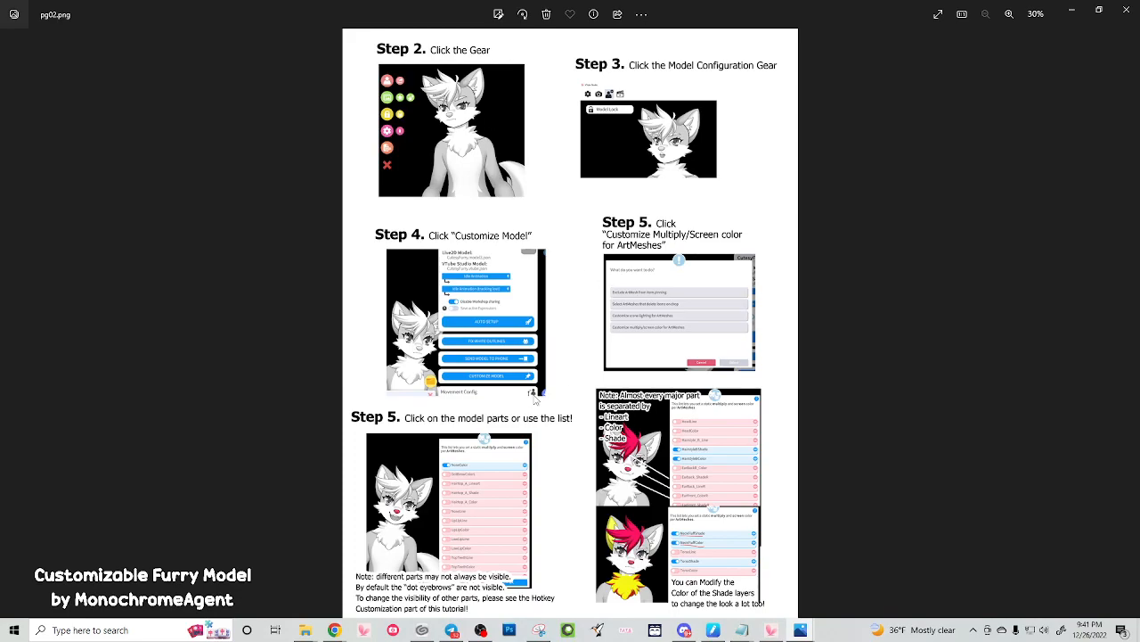
{"action": "key", "text": "Right"}
{"action": "key", "text": "Right"}
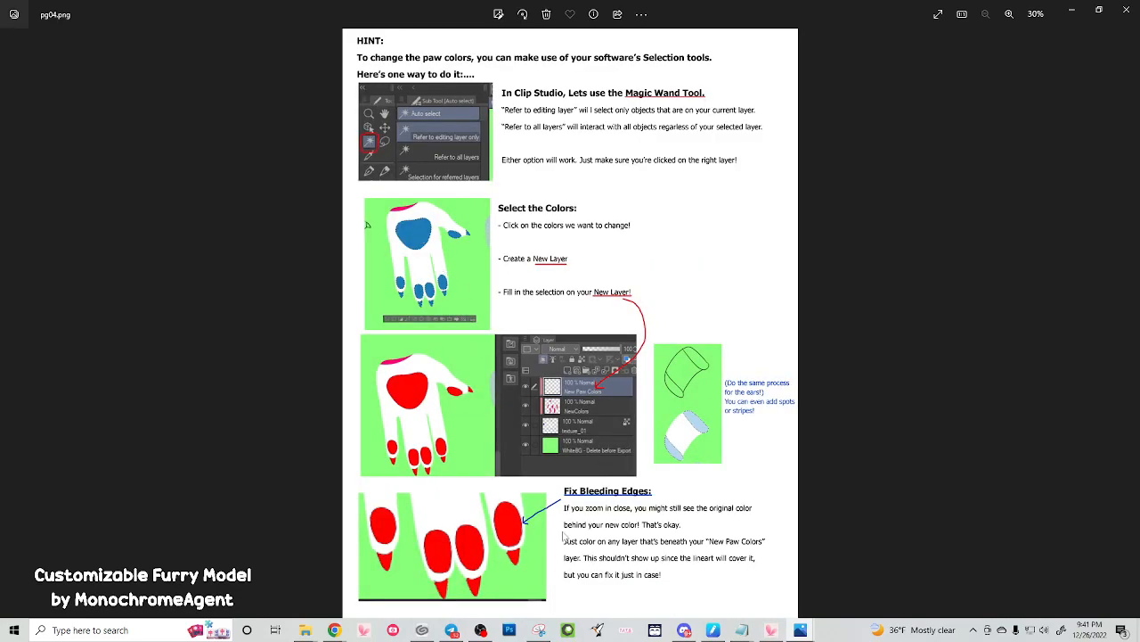
{"action": "key", "text": "Right"}
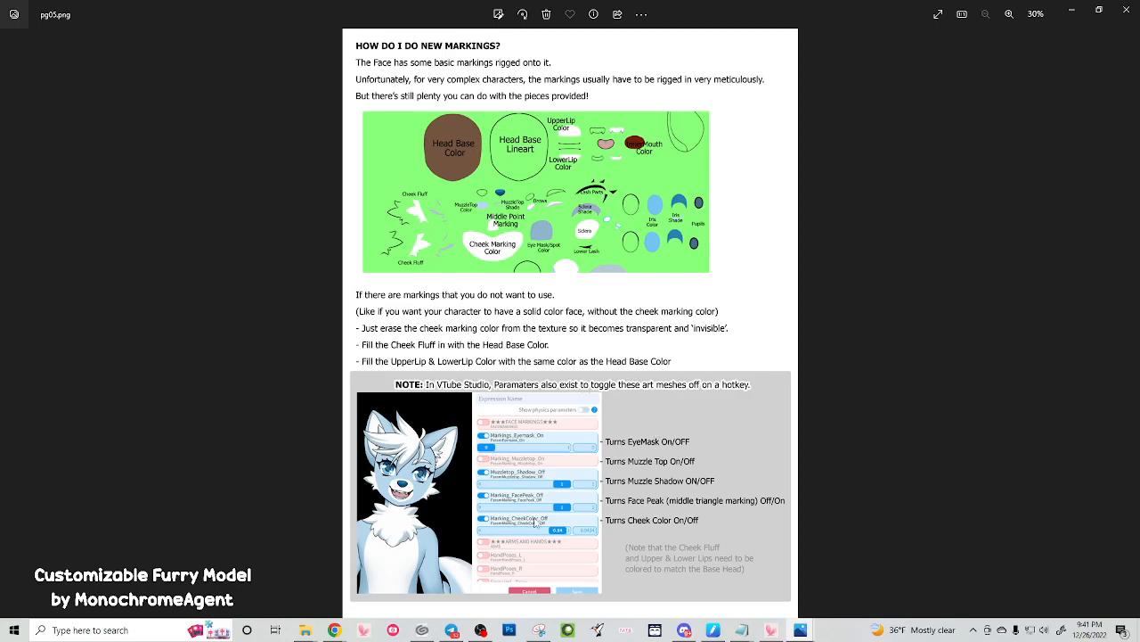
{"action": "key", "text": "Right"}
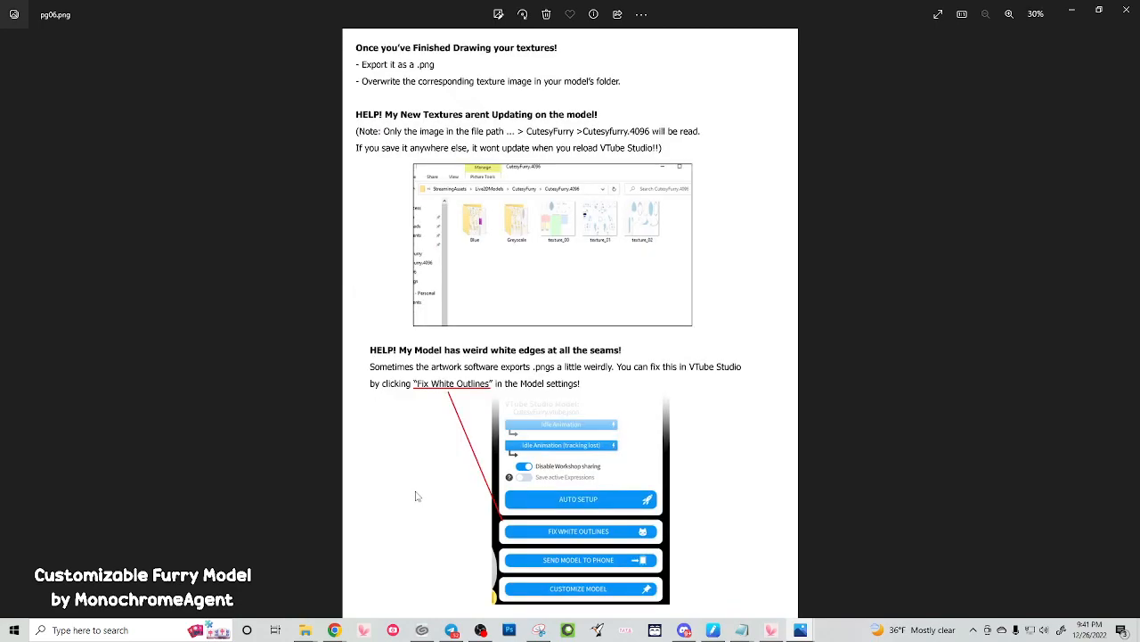
Page through manual pages pg07 to pg17 on customization parameters, including hairstyles, markings, teeth styles and chest styles
{"action": "key", "text": "Right"}
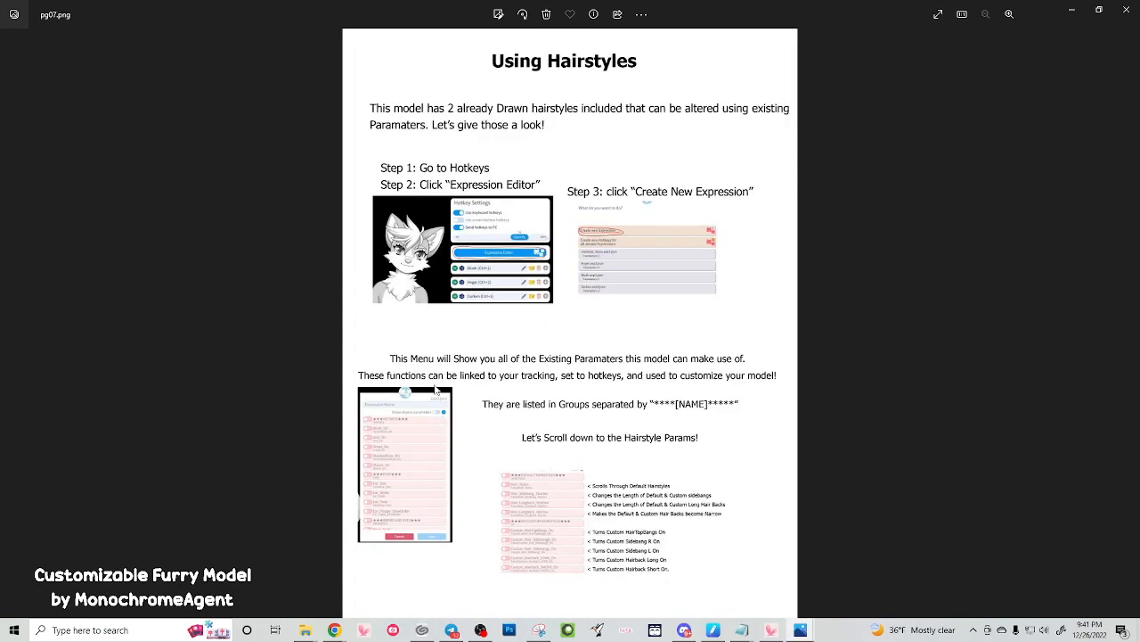
{"action": "key", "text": "Right"}
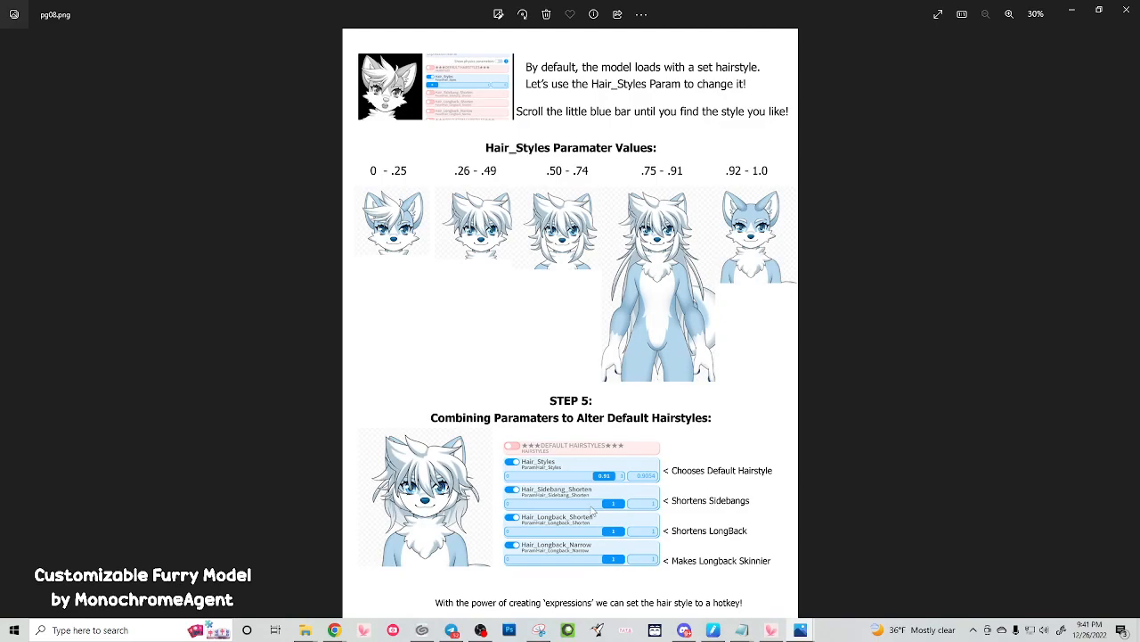
{"action": "key", "text": "Right"}
{"action": "key", "text": "Right"}
{"action": "key", "text": "Right"}
{"action": "key", "text": "Right"}
{"action": "key", "text": "Right"}
{"action": "key", "text": "Left"}
{"action": "key", "text": "Right"}
{"action": "key", "text": "Right"}
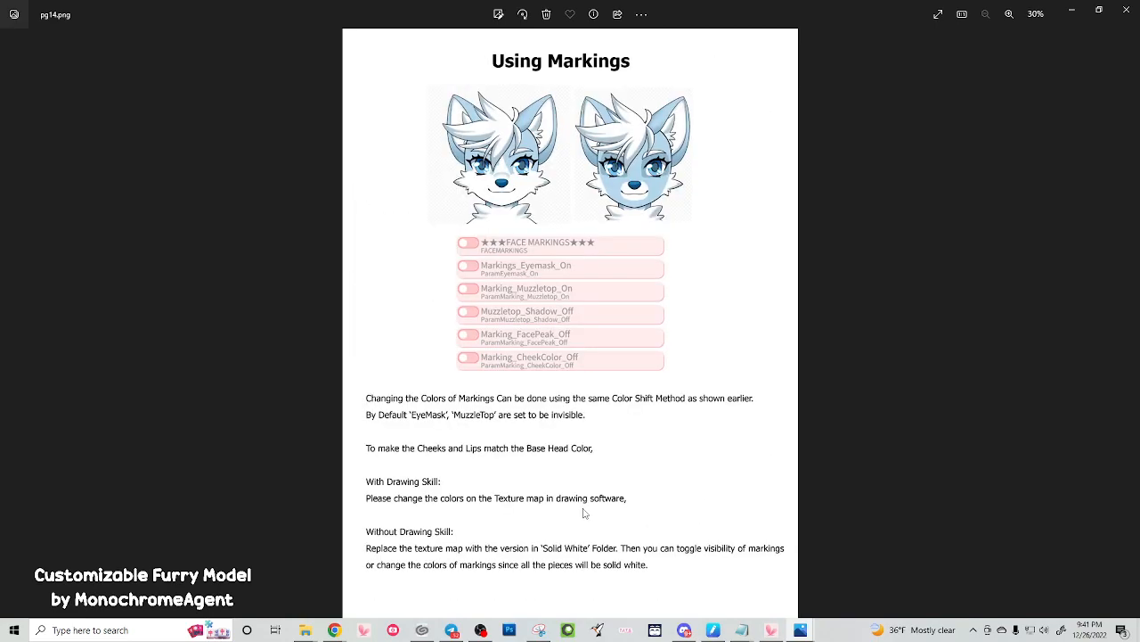
{"action": "key", "text": "Right"}
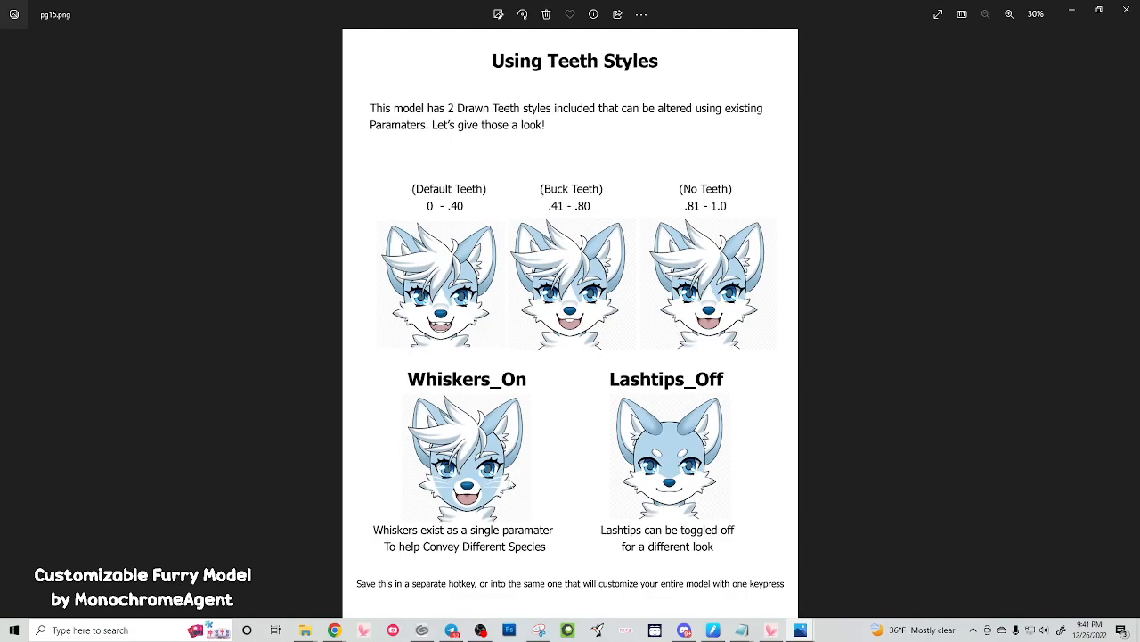
{"action": "key", "text": "Right"}
{"action": "key", "text": "Right"}
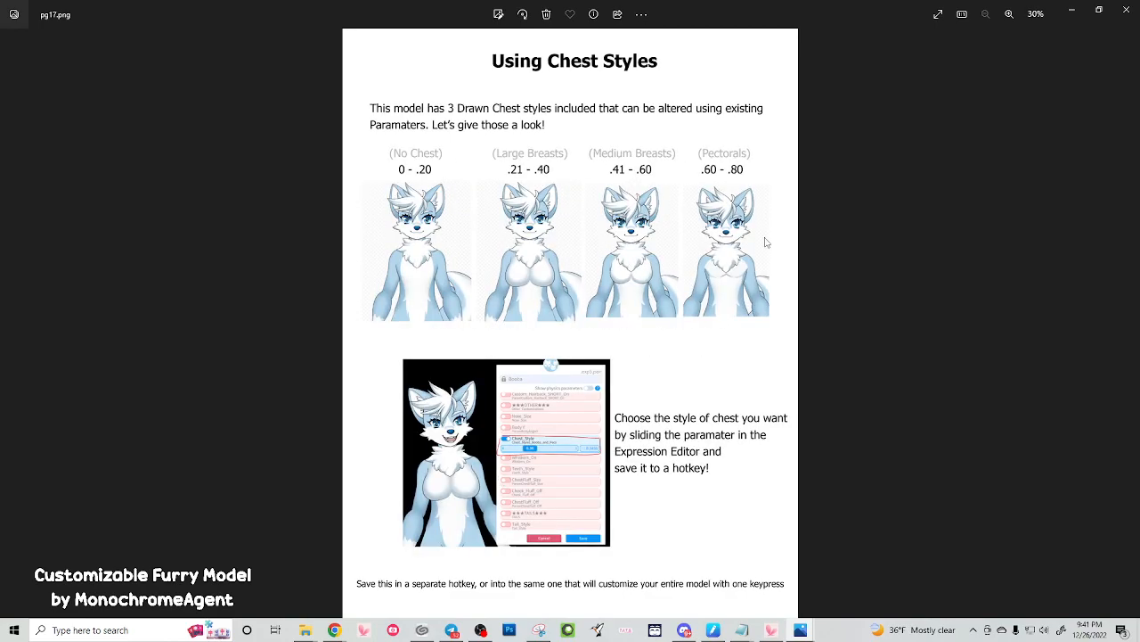
Close the manual page and its folder window, and move the CutesyFurry model up so its feet are in view
{"action": "left_click", "coordinate": [1127, 13]}
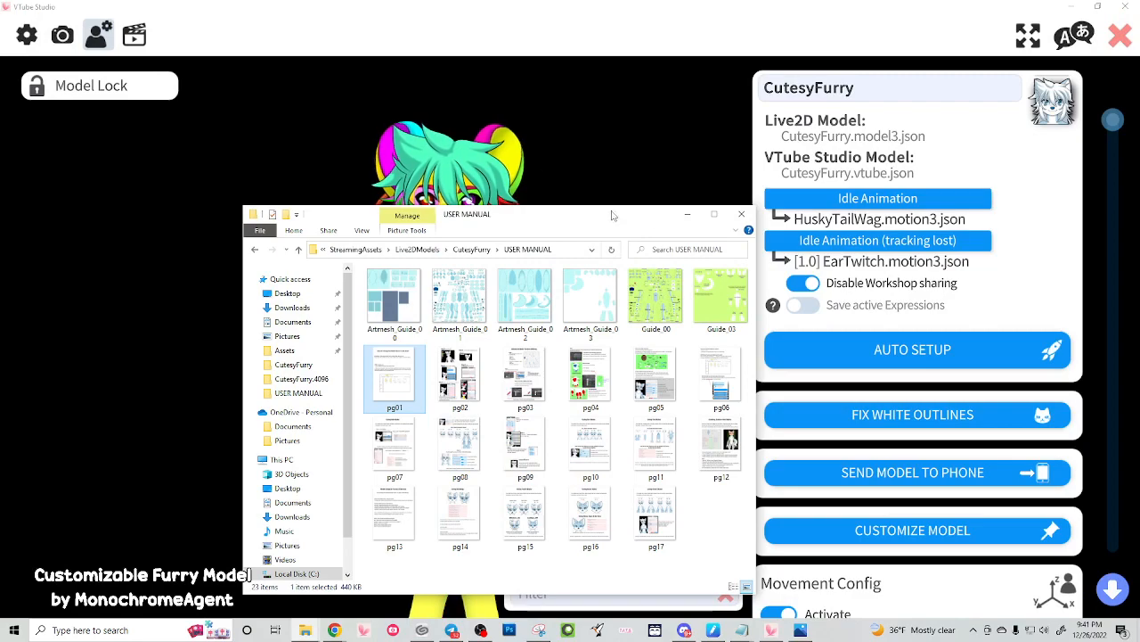
{"action": "left_click", "coordinate": [734, 220]}
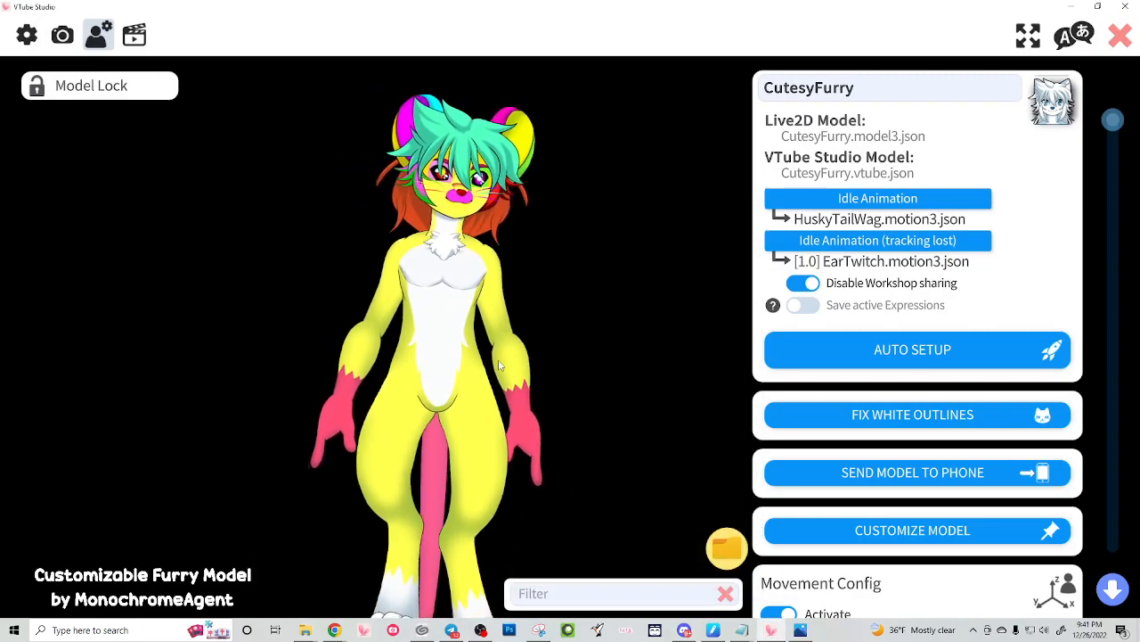
{"action": "left_click_drag", "start_coordinate": [500, 365], "coordinate": [488, 310]}
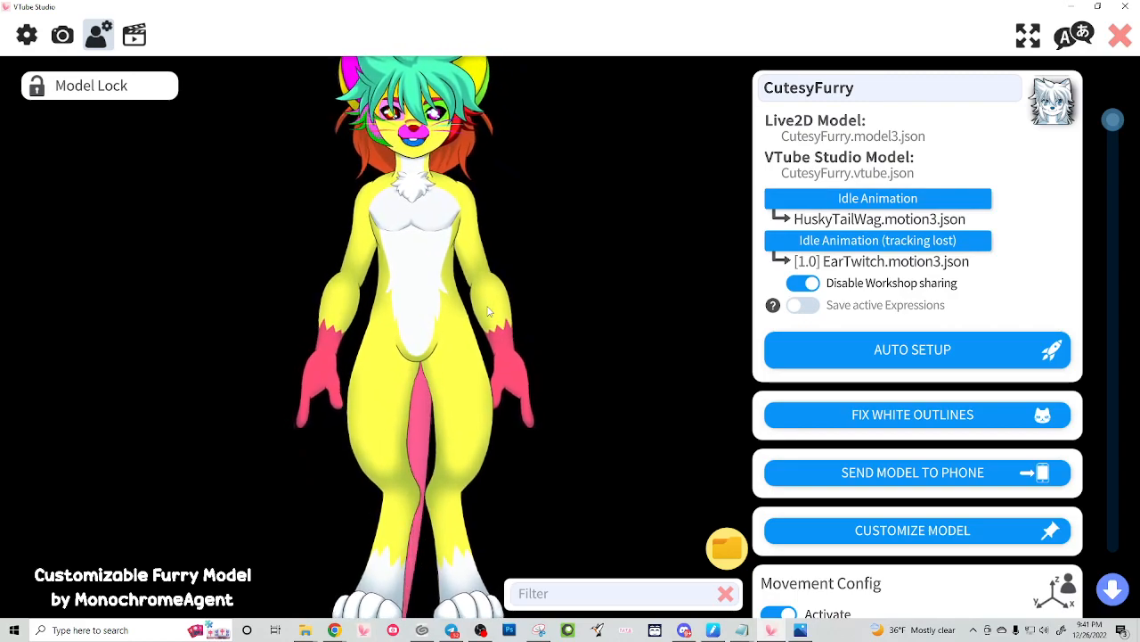